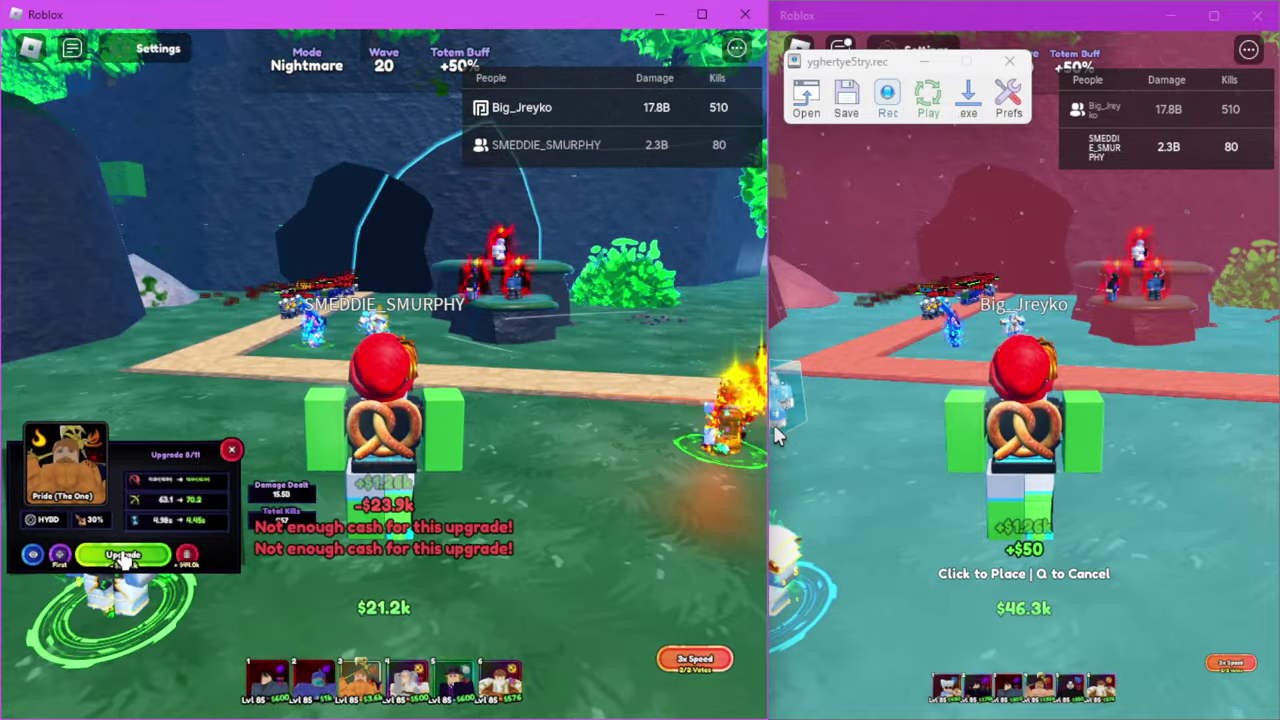
Check the macro player's preferences without changes while both matches end and reload.
{"action": "left_click", "coordinate": [1000, 105]}
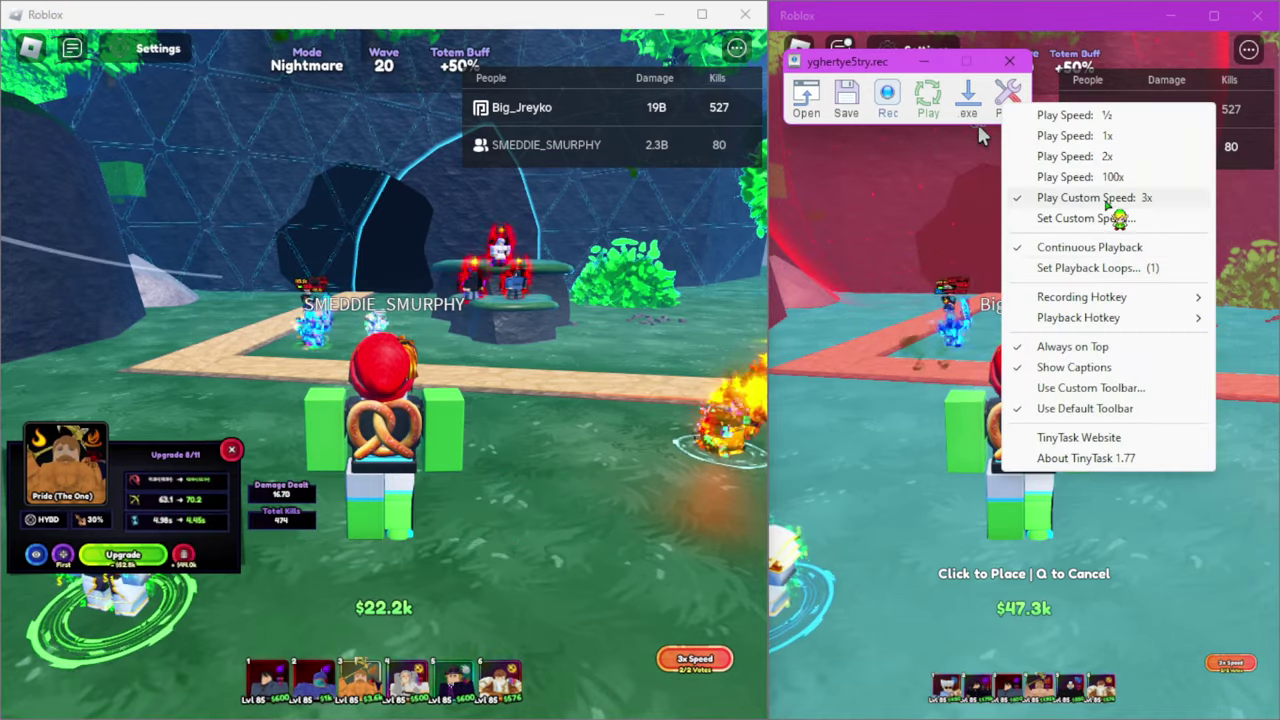
{"action": "left_click", "coordinate": [980, 135]}
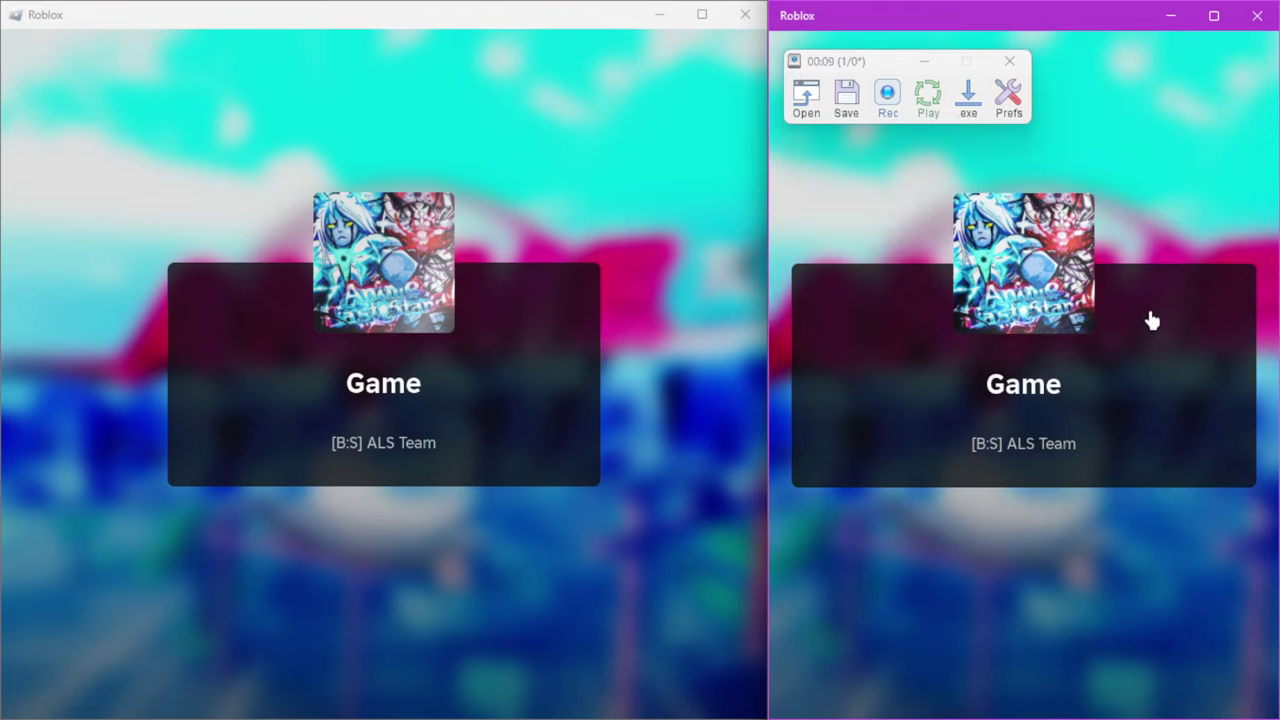
Place Businessman Yojin near the character in the left match, leaving $24.
{"action": "left_click", "coordinate": [437, 634]}
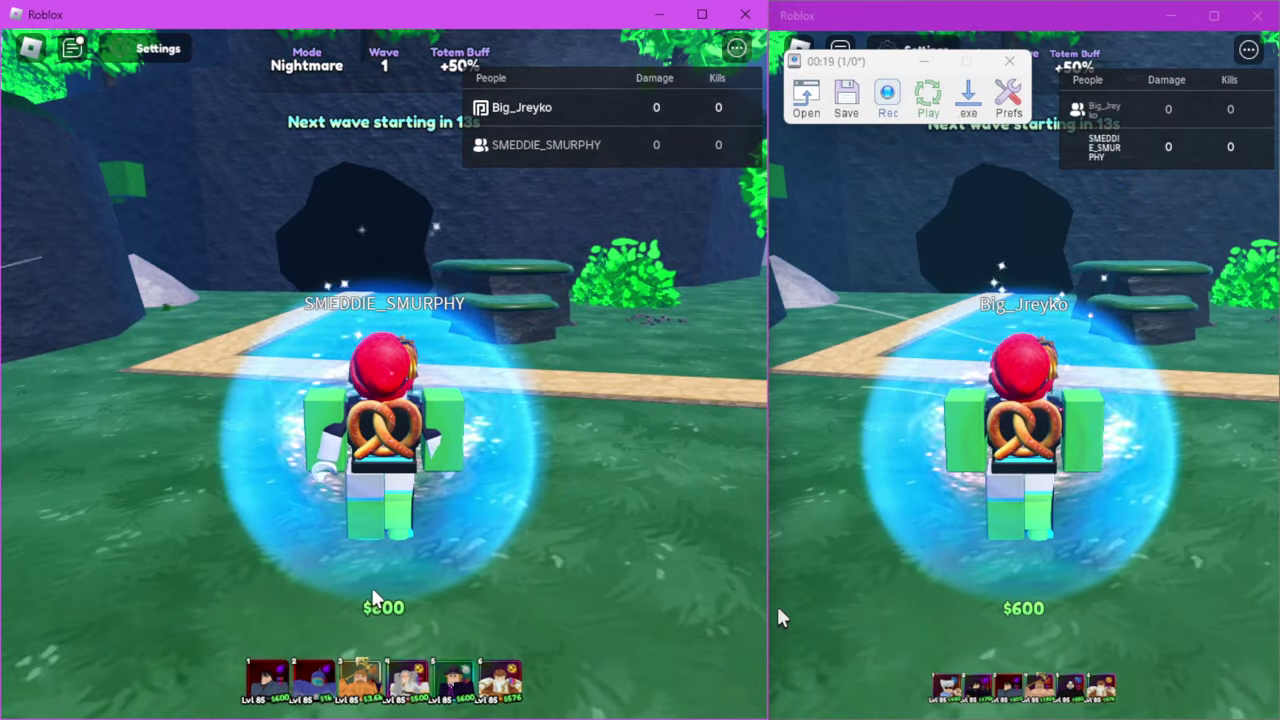
{"action": "left_click", "coordinate": [410, 680]}
{"action": "key", "text": "q"}
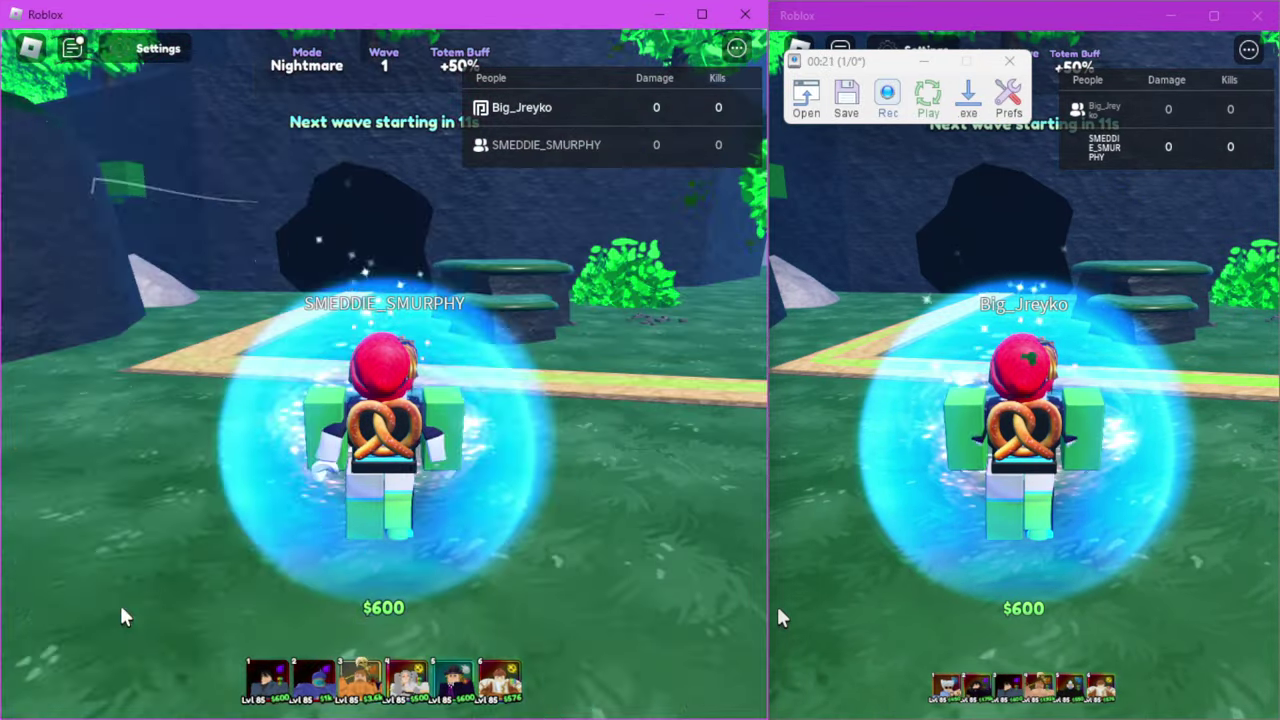
{"action": "left_click", "coordinate": [125, 615]}
Try upgrading the placed Yojin, then cancel a second pending placement.
{"action": "left_click", "coordinate": [122, 590]}
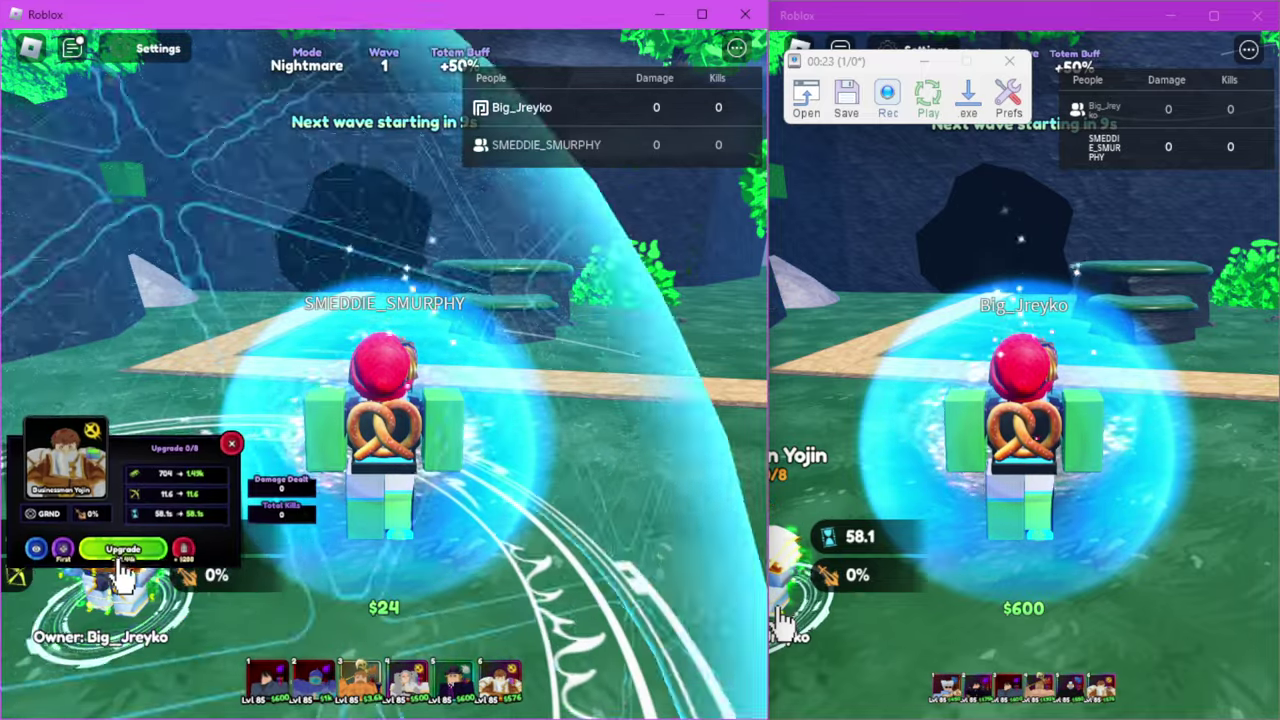
{"action": "left_click", "coordinate": [122, 549]}
{"action": "left_click", "coordinate": [360, 680]}
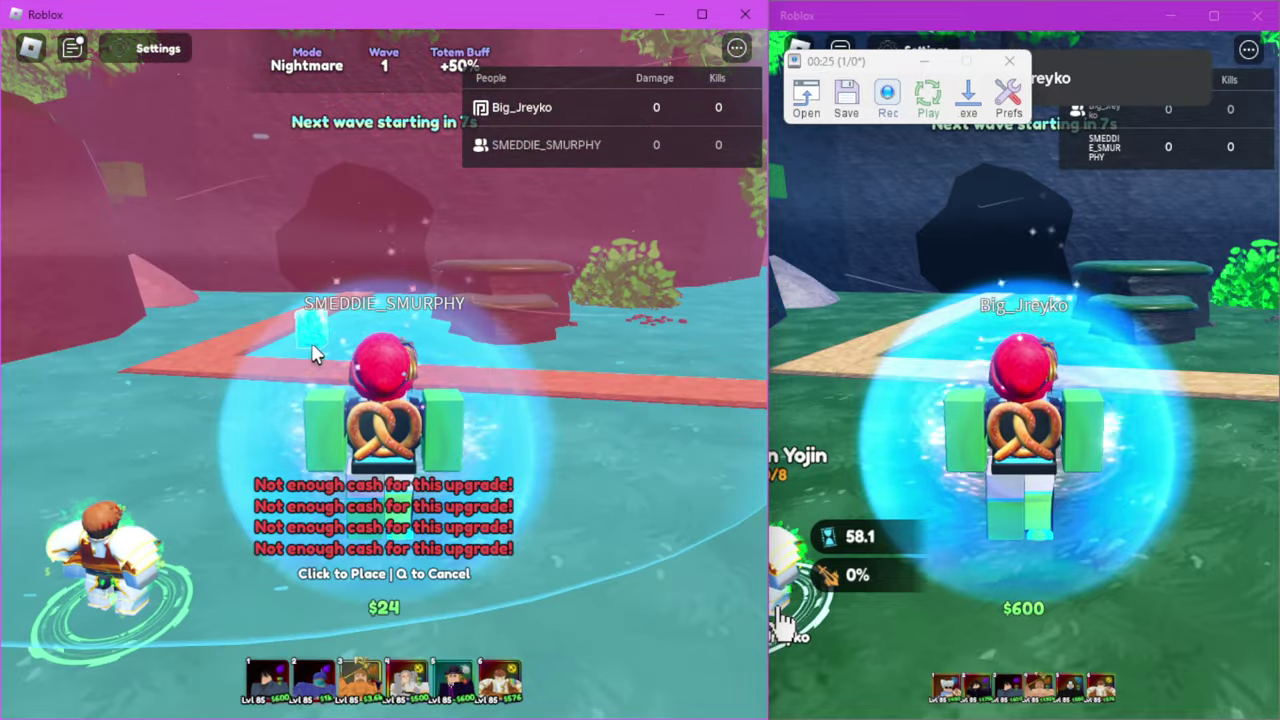
{"action": "left_click", "coordinate": [313, 350]}
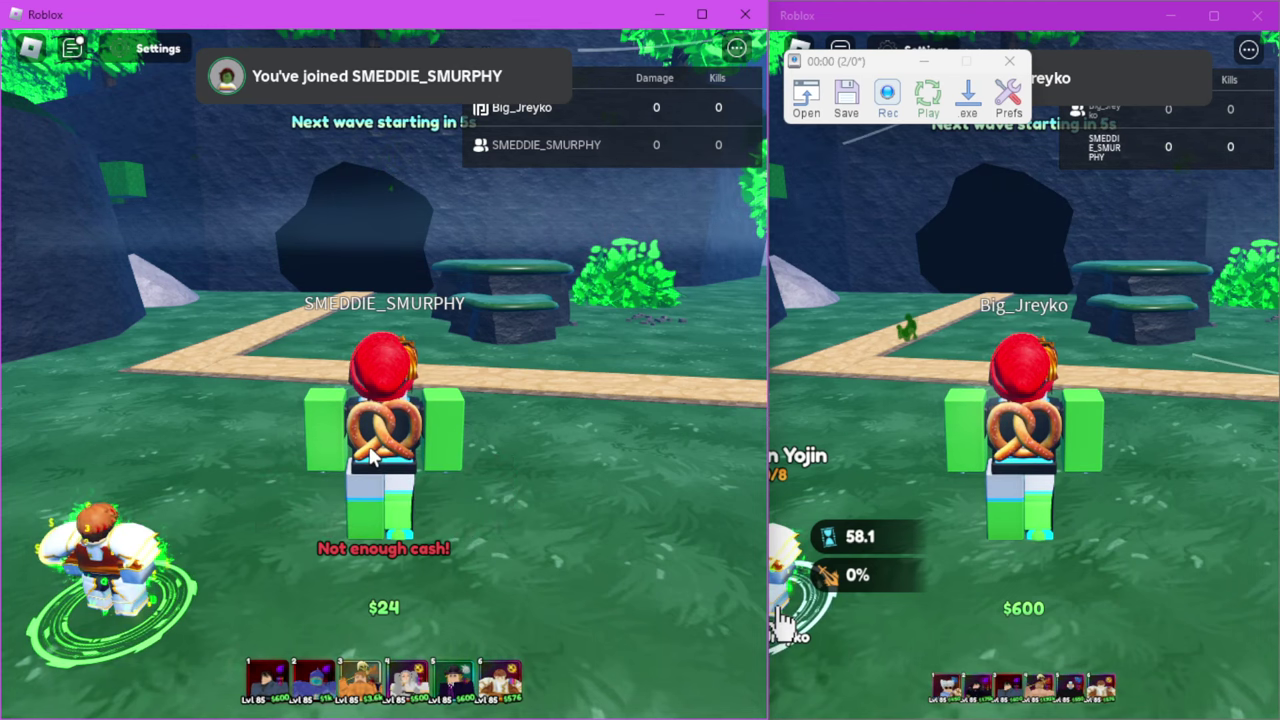
Place a unit beside the character in the right match and attempt further placements.
{"action": "left_click", "coordinate": [1005, 428]}
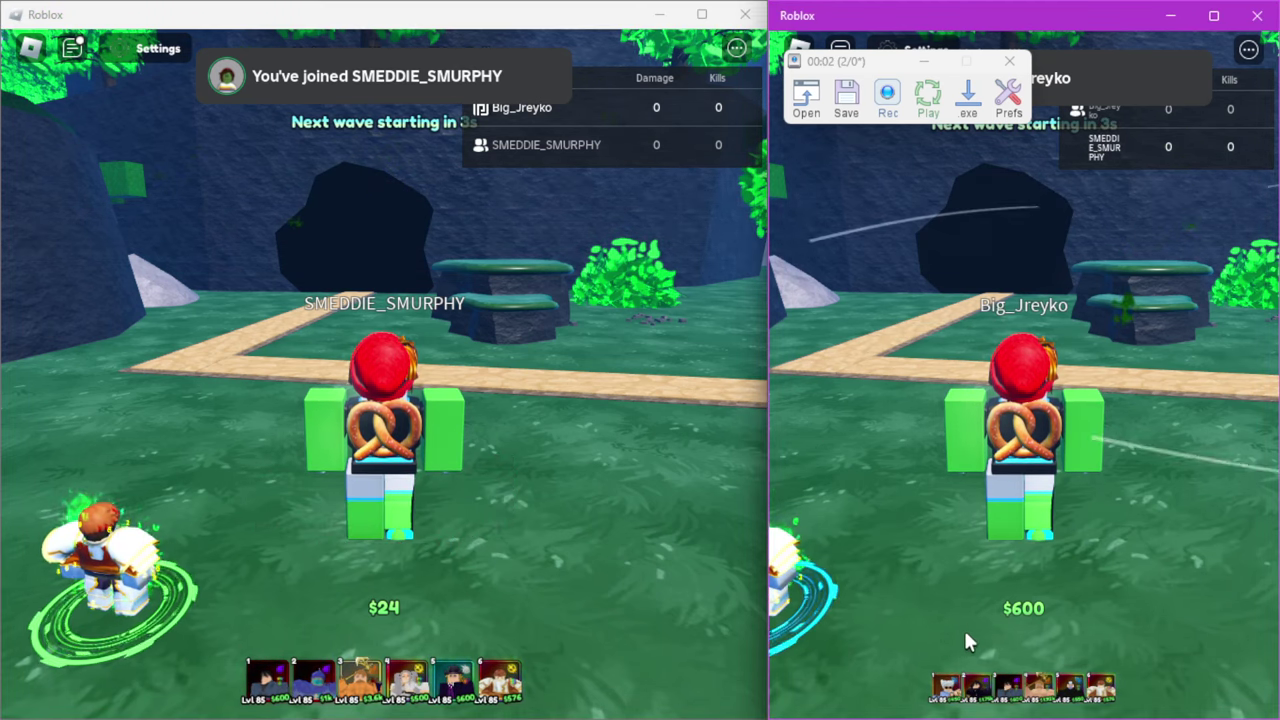
{"action": "left_click", "coordinate": [948, 690]}
{"action": "left_click", "coordinate": [1013, 355]}
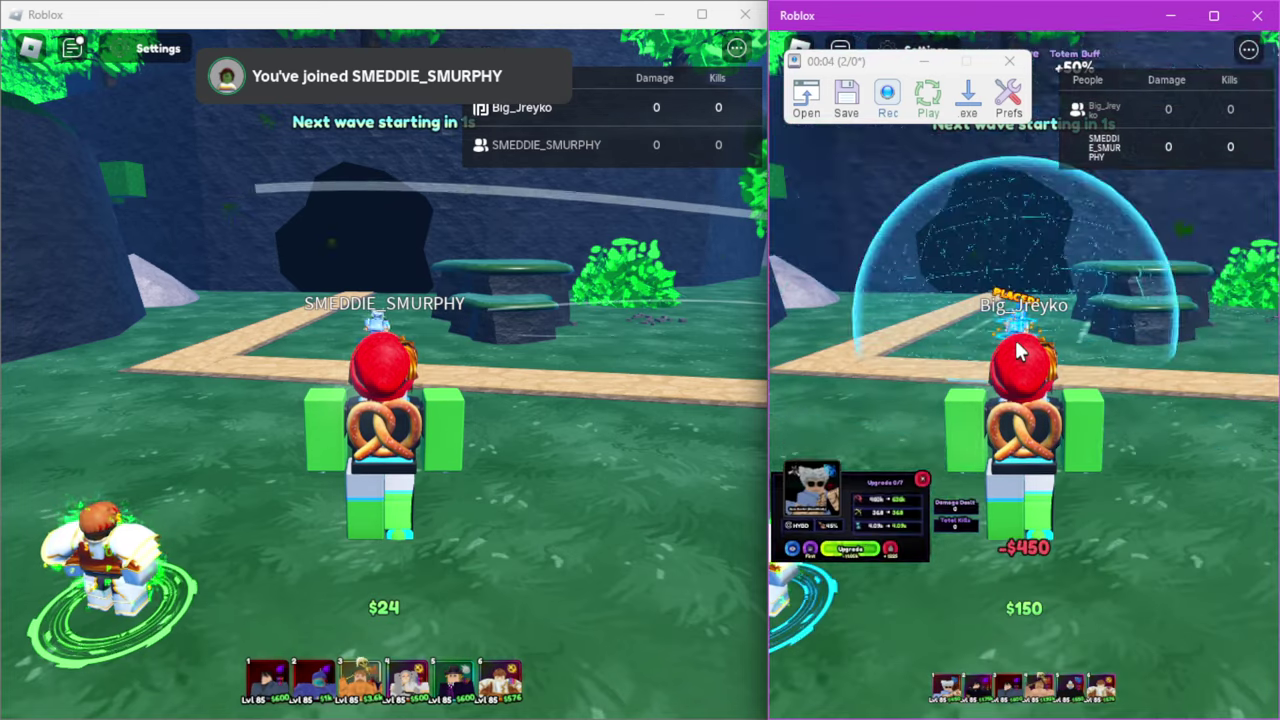
{"action": "left_click", "coordinate": [1100, 688]}
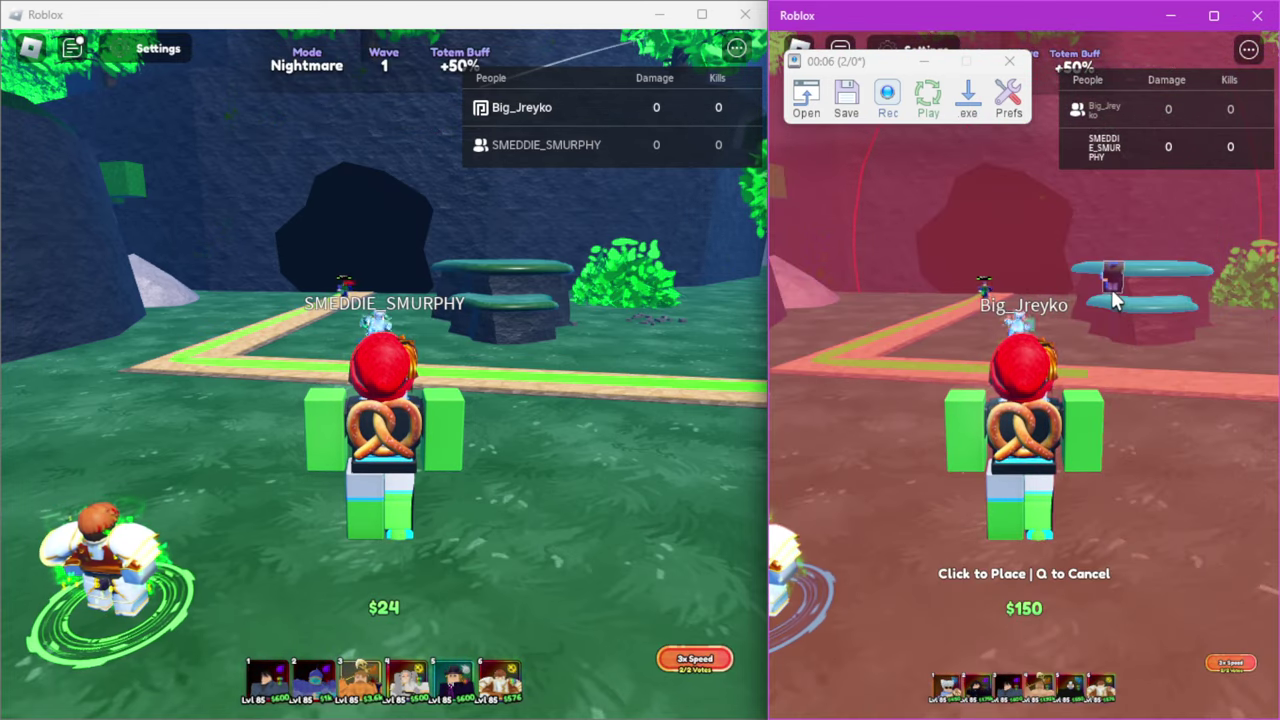
{"action": "left_click", "coordinate": [1111, 295]}
{"action": "key", "text": "q"}
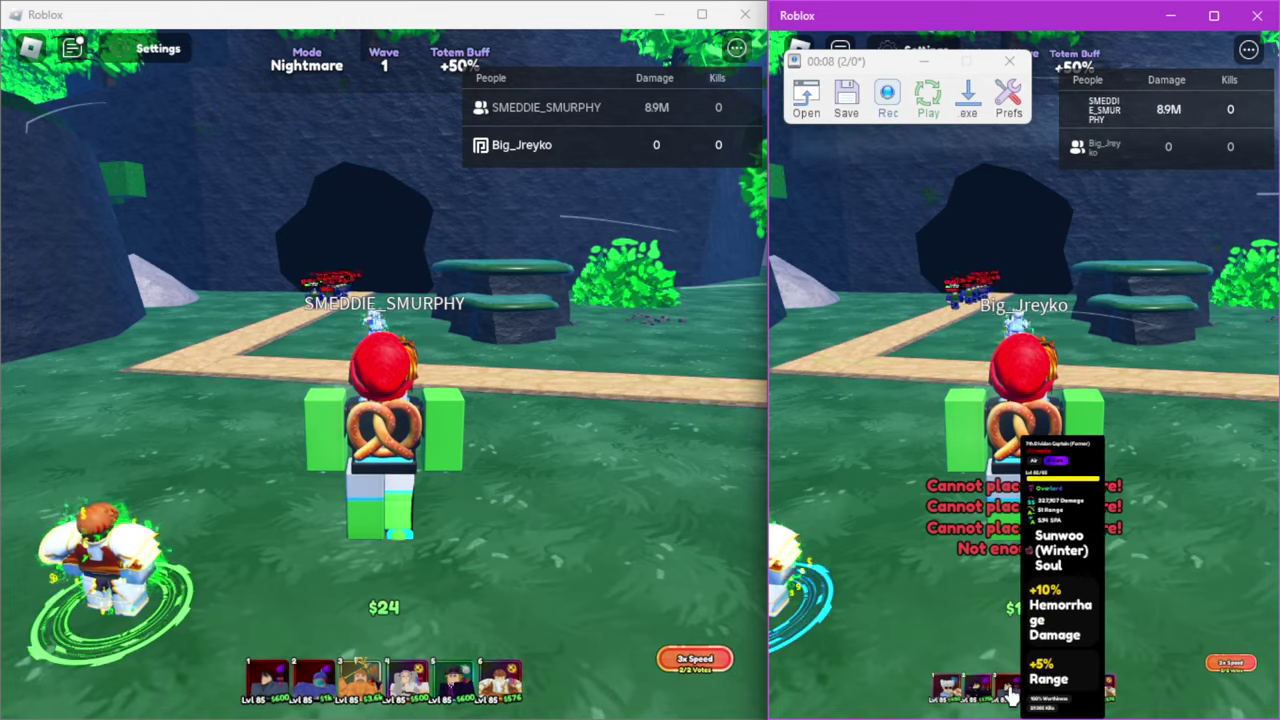
{"action": "left_click", "coordinate": [1008, 690]}
{"action": "left_click", "coordinate": [1152, 296]}
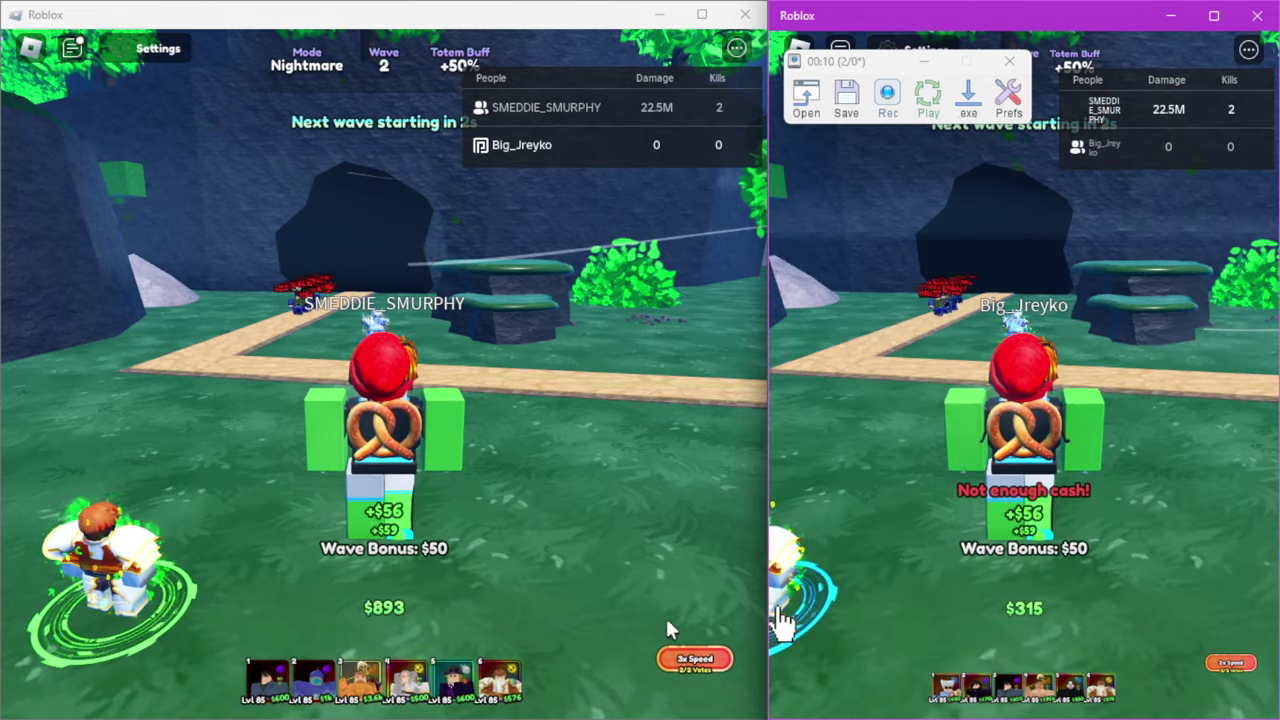
Place a tower on the rock platform in the left match.
{"action": "key", "text": "1"}
{"action": "left_click", "coordinate": [511, 267]}
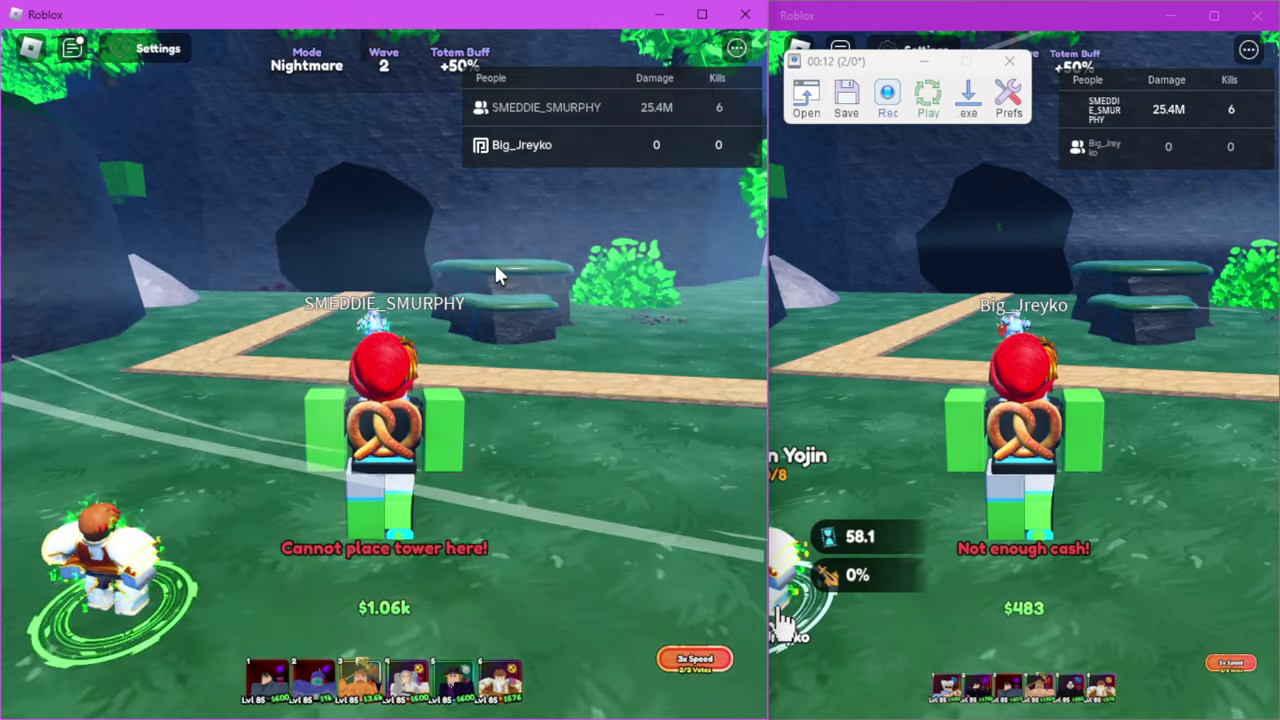
{"action": "key", "text": "1"}
{"action": "key", "text": "1"}
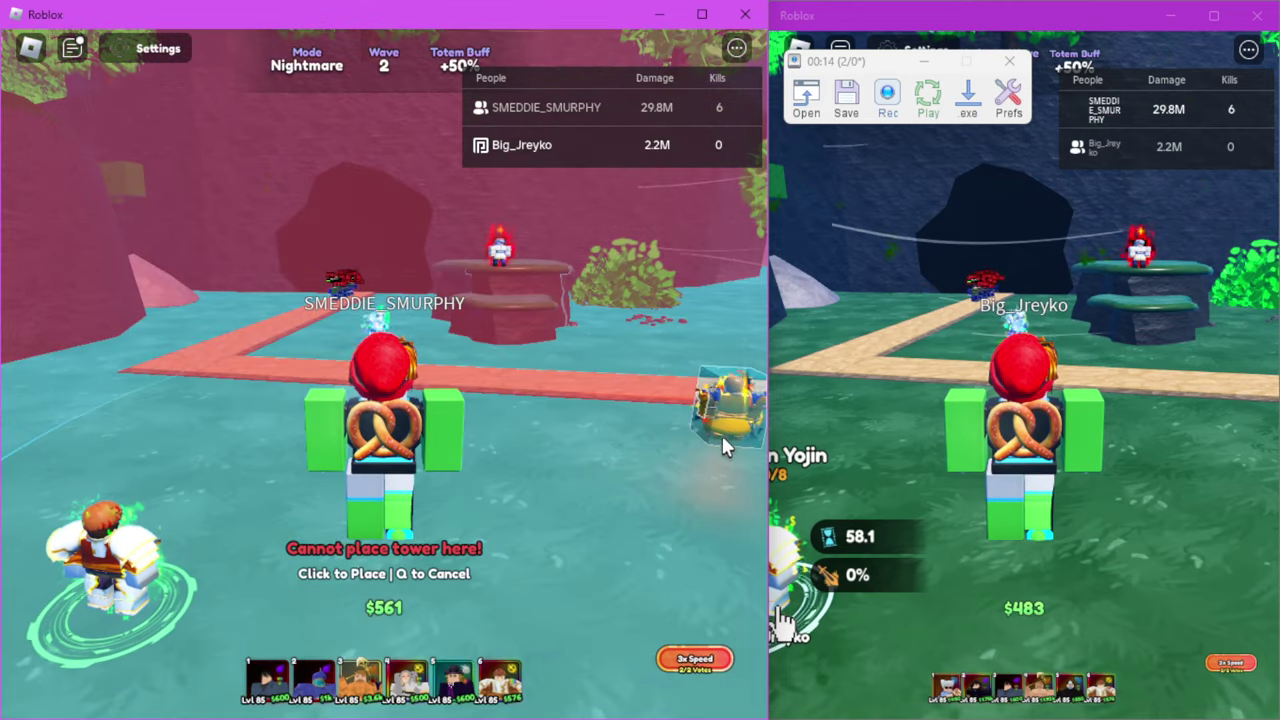
{"action": "left_click", "coordinate": [716, 445]}
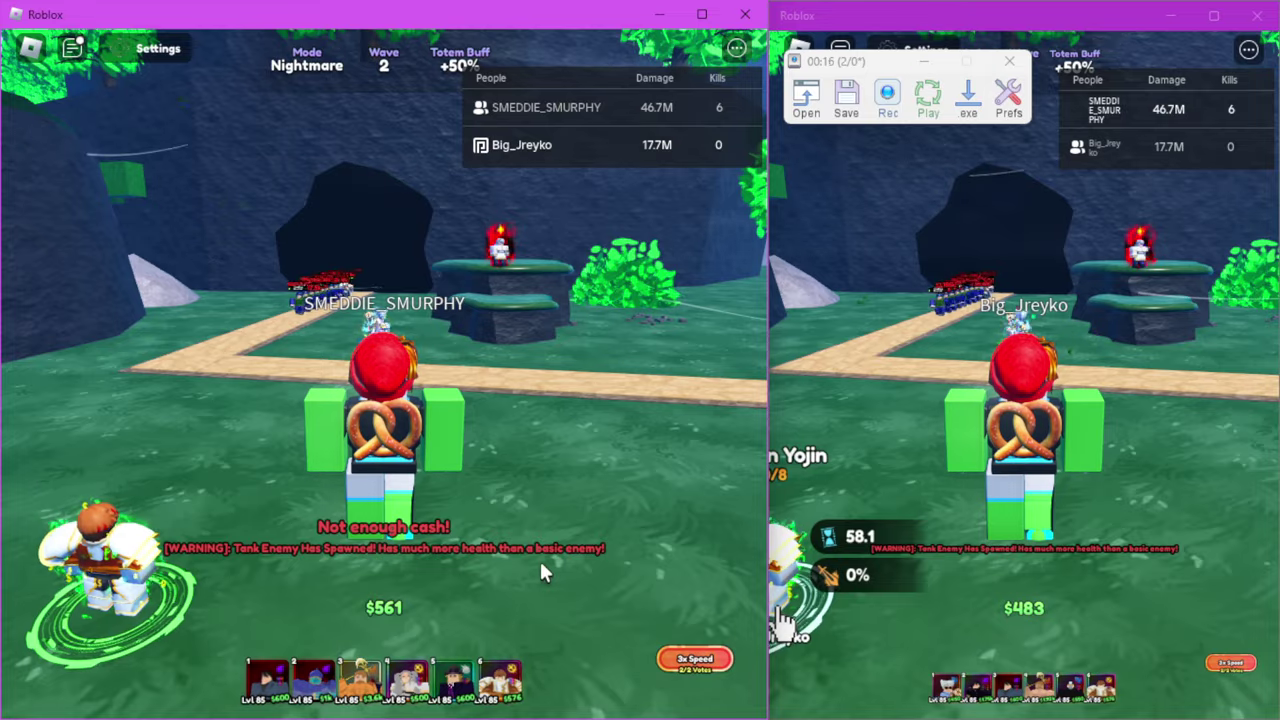
Upgrade Businessman Yojin once, then attempt more tower placements.
{"action": "left_click", "coordinate": [100, 560]}
{"action": "left_click", "coordinate": [125, 555]}
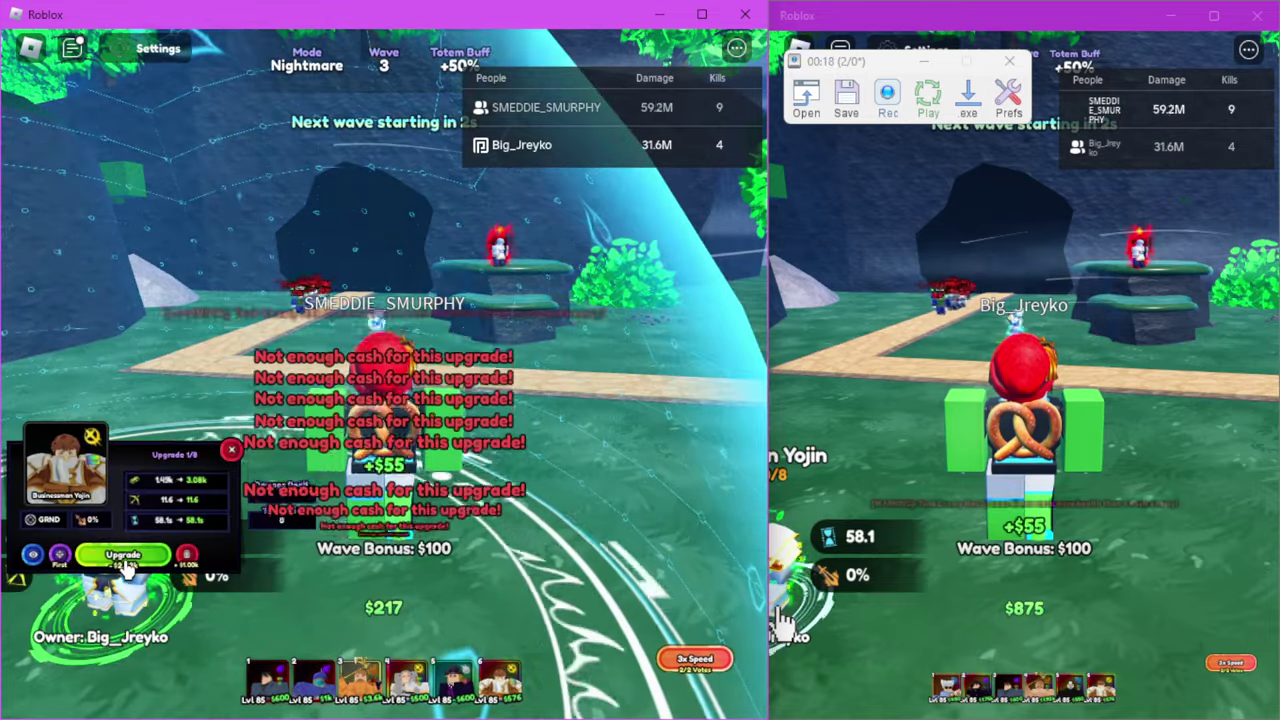
{"action": "left_click", "coordinate": [393, 638]}
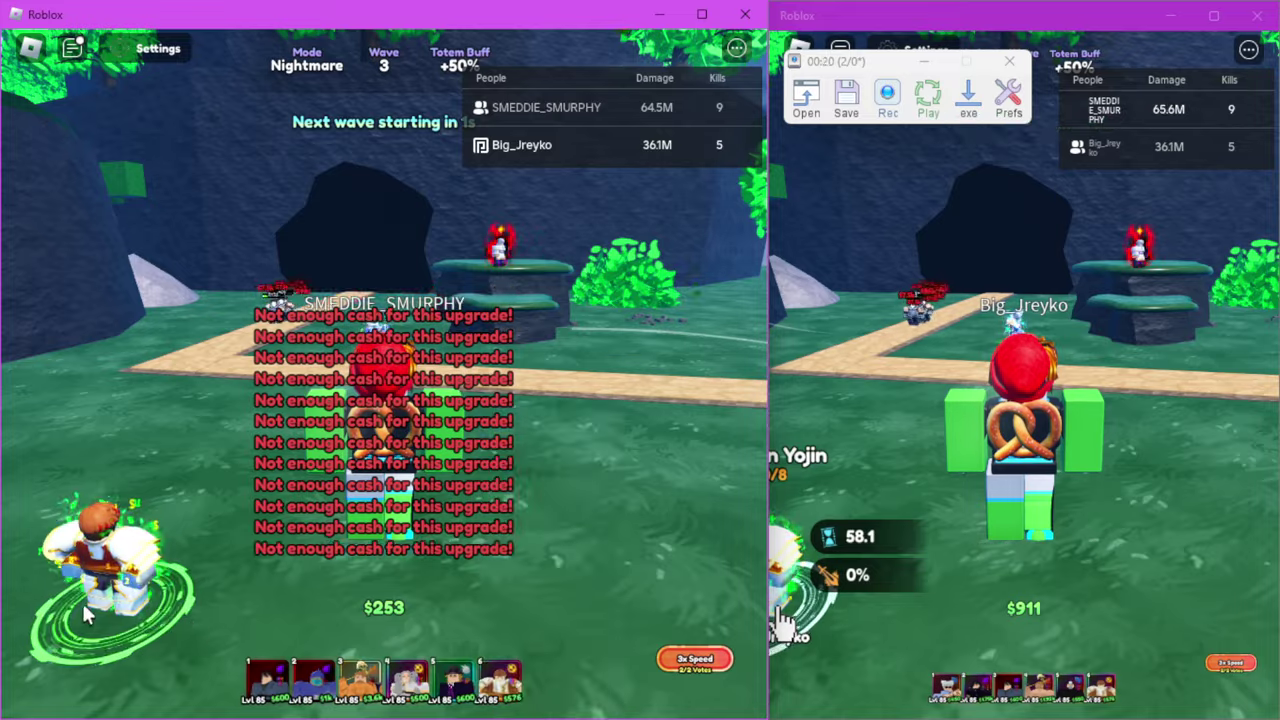
{"action": "left_click", "coordinate": [88, 617]}
{"action": "left_click", "coordinate": [380, 560]}
{"action": "left_click", "coordinate": [390, 590]}
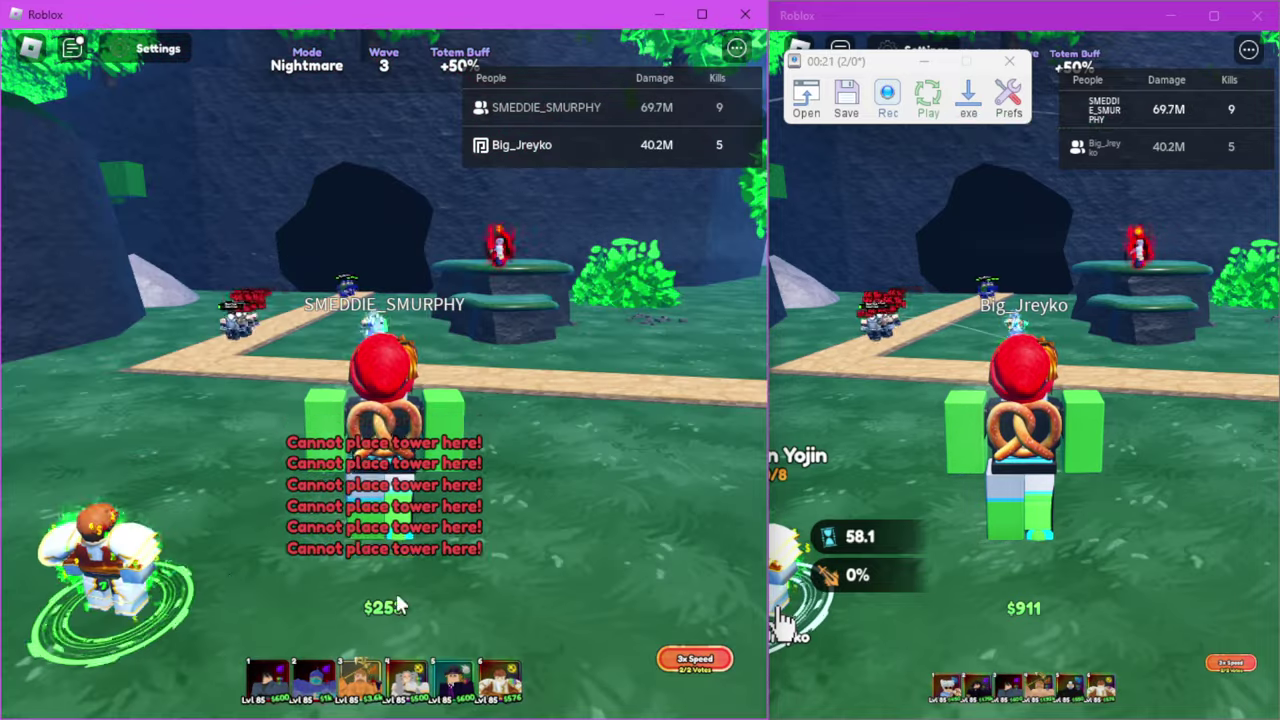
Attempt further unit upgrades and cancel the pending placement.
{"action": "left_click", "coordinate": [143, 572]}
{"action": "left_click", "coordinate": [125, 555]}
{"action": "left_click", "coordinate": [322, 580]}
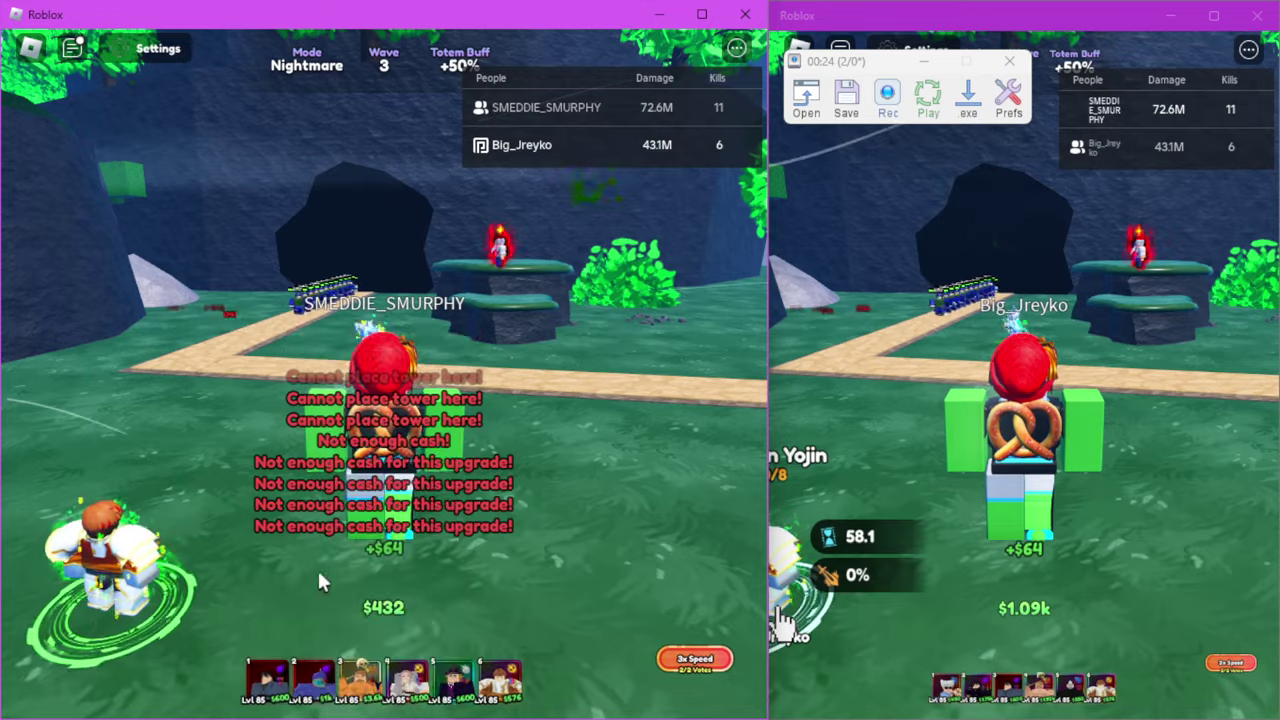
{"action": "key", "text": "1"}
{"action": "left_click", "coordinate": [311, 345]}
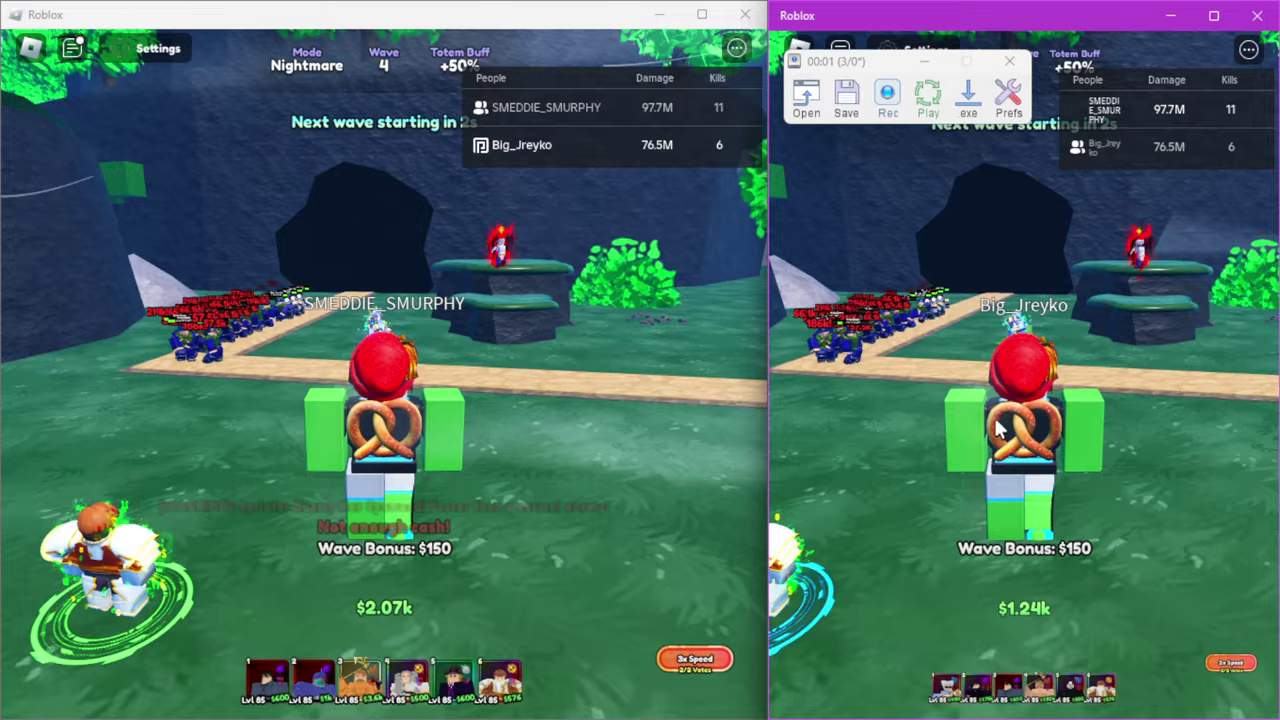
Place another tower near the character in the right match.
{"action": "key", "text": "1"}
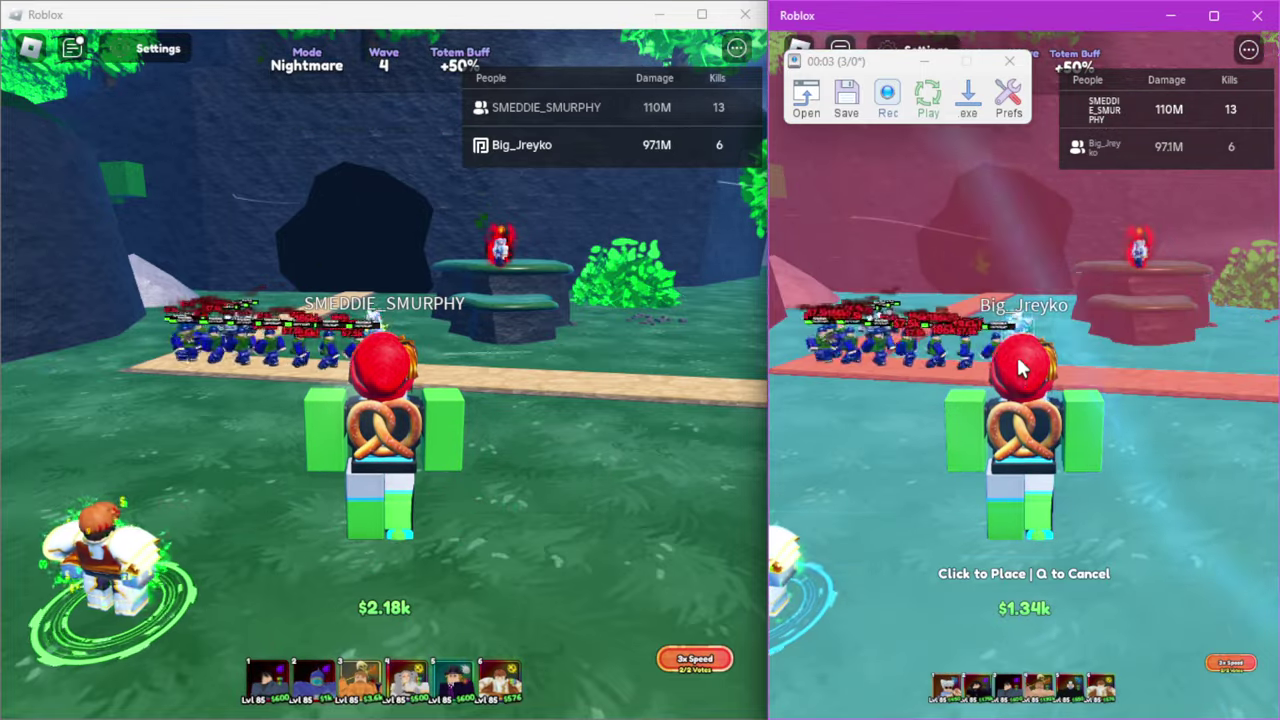
{"action": "left_click", "coordinate": [1016, 354]}
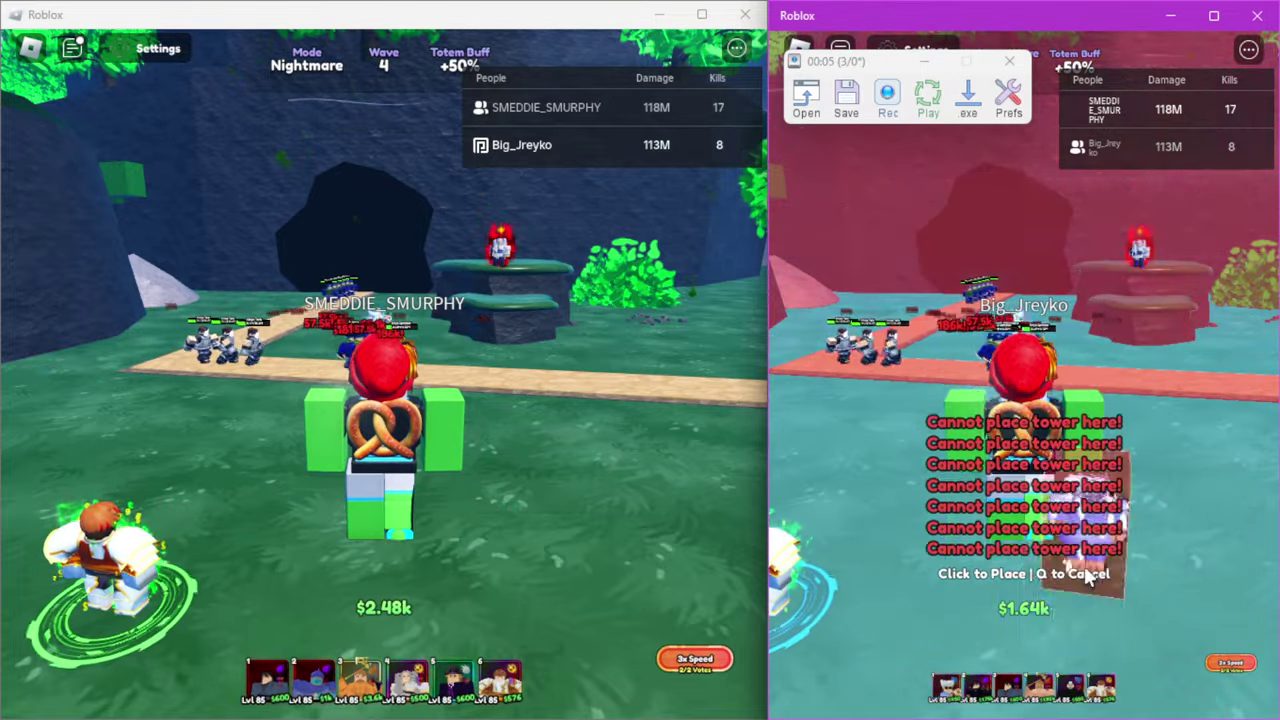
{"action": "left_click", "coordinate": [1110, 320]}
{"action": "left_click", "coordinate": [1110, 300]}
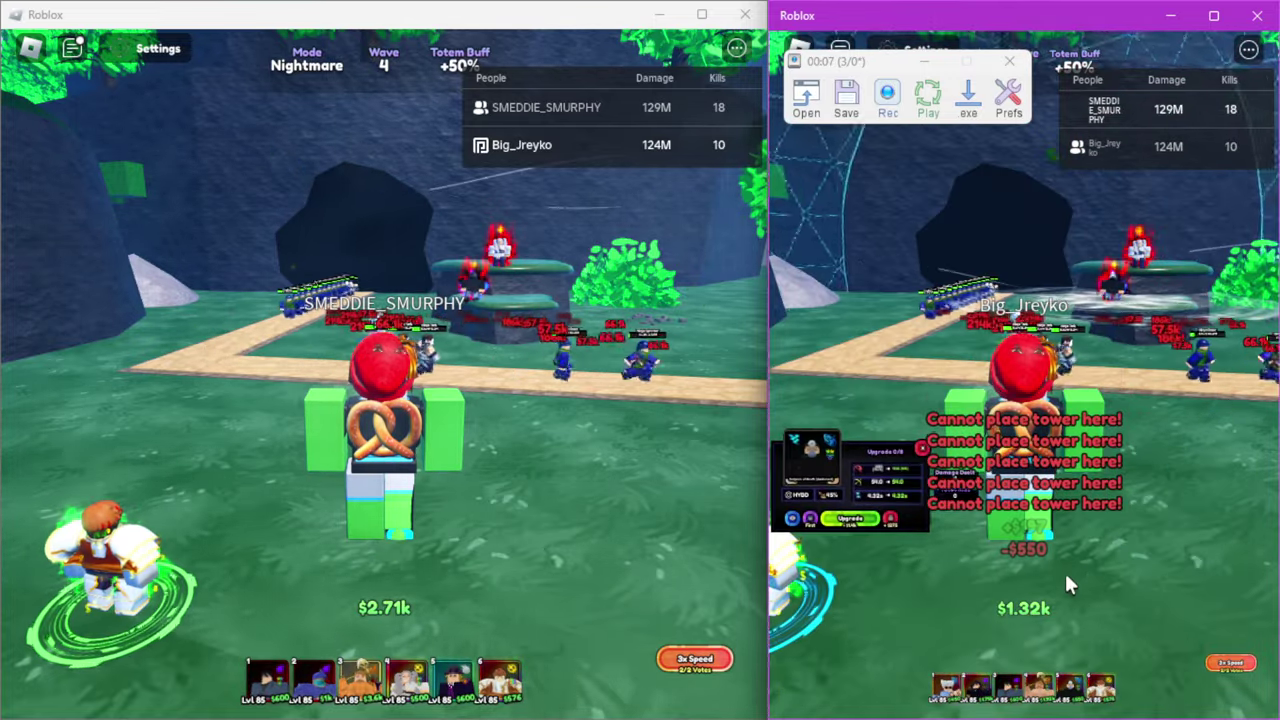
{"action": "left_click", "coordinate": [1064, 570]}
{"action": "key", "text": "1"}
{"action": "left_click", "coordinate": [1152, 299]}
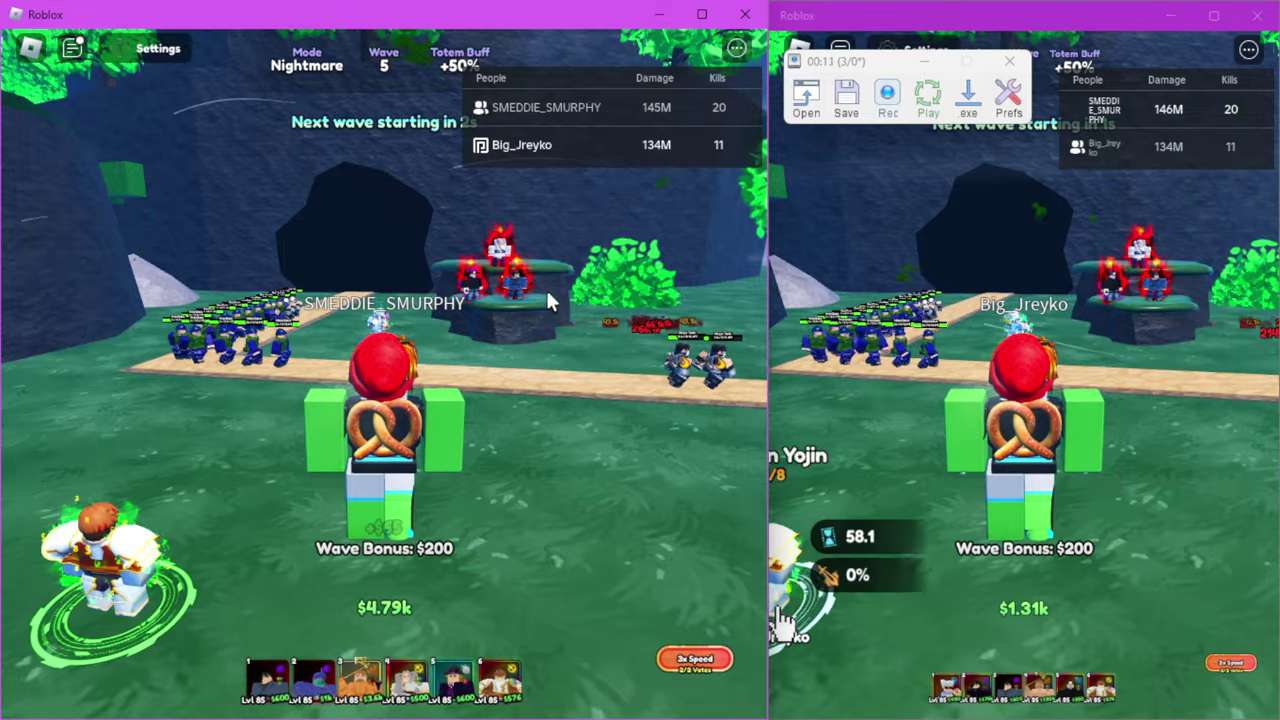
Place Pride (The One) beside the path in the left match and try upgrading it.
{"action": "left_click", "coordinate": [408, 680]}
{"action": "left_click", "coordinate": [460, 410]}
{"action": "left_click", "coordinate": [460, 410]}
{"action": "left_click", "coordinate": [462, 412]}
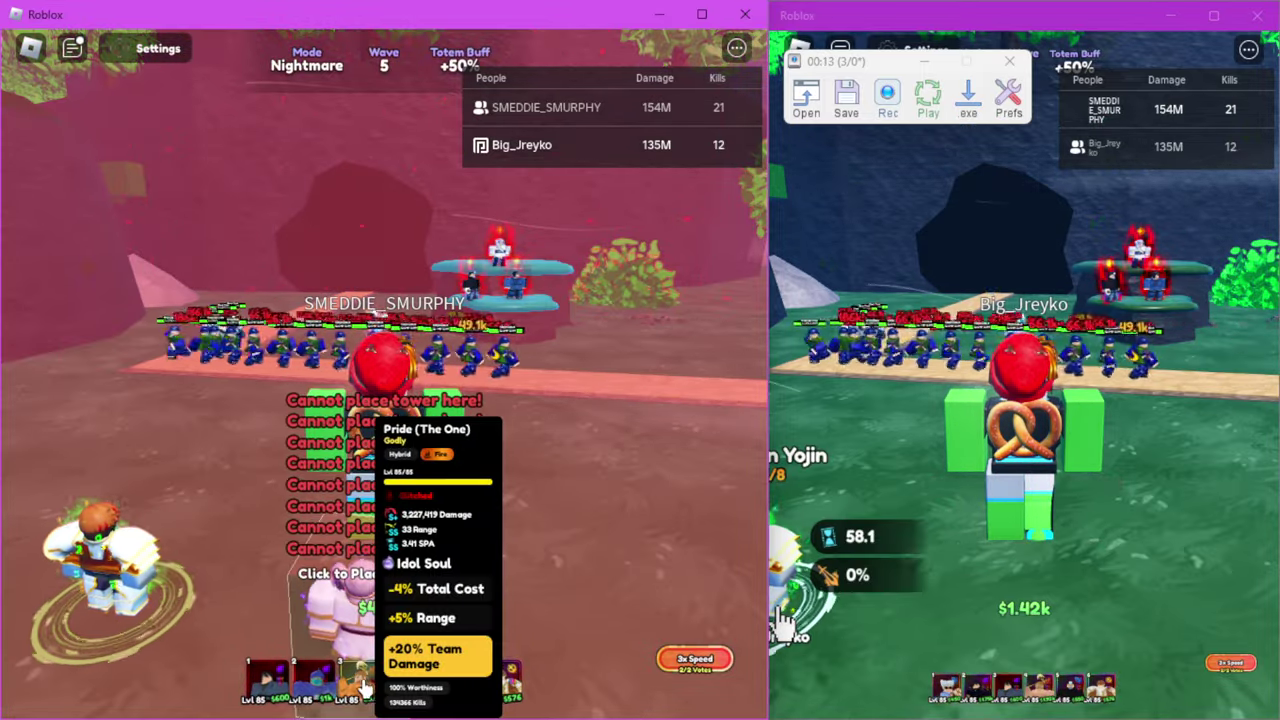
{"action": "left_click", "coordinate": [719, 449]}
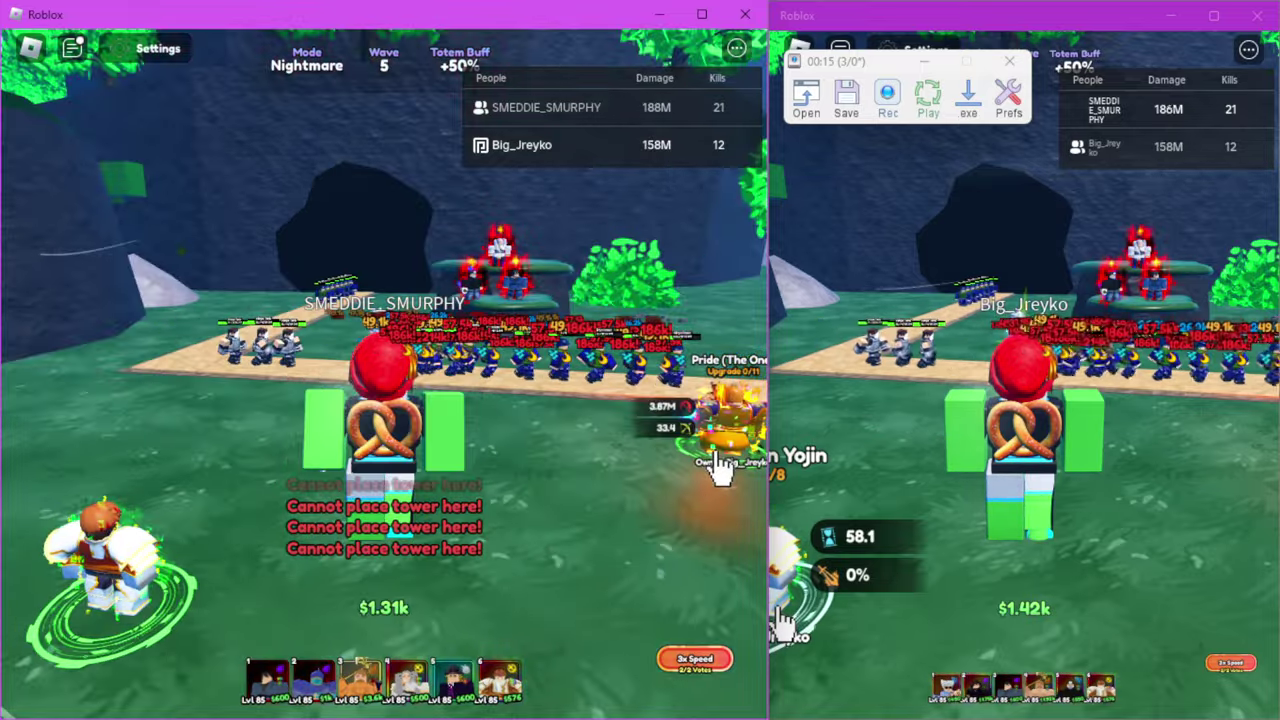
{"action": "left_click", "coordinate": [719, 445]}
{"action": "left_click", "coordinate": [715, 440]}
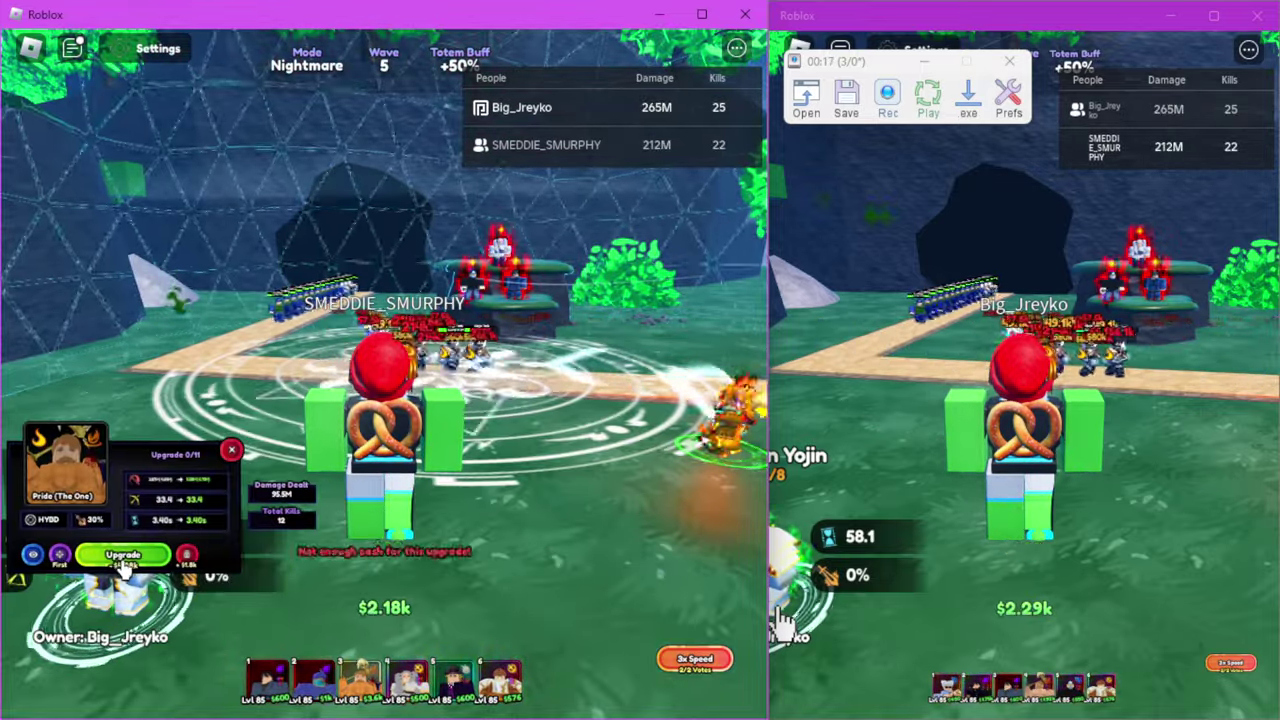
{"action": "key", "text": "e"}
{"action": "key", "text": "e"}
{"action": "key", "text": "e"}
{"action": "left_click", "coordinate": [330, 595]}
{"action": "key", "text": "e"}
{"action": "key", "text": "e"}
{"action": "key", "text": "e"}
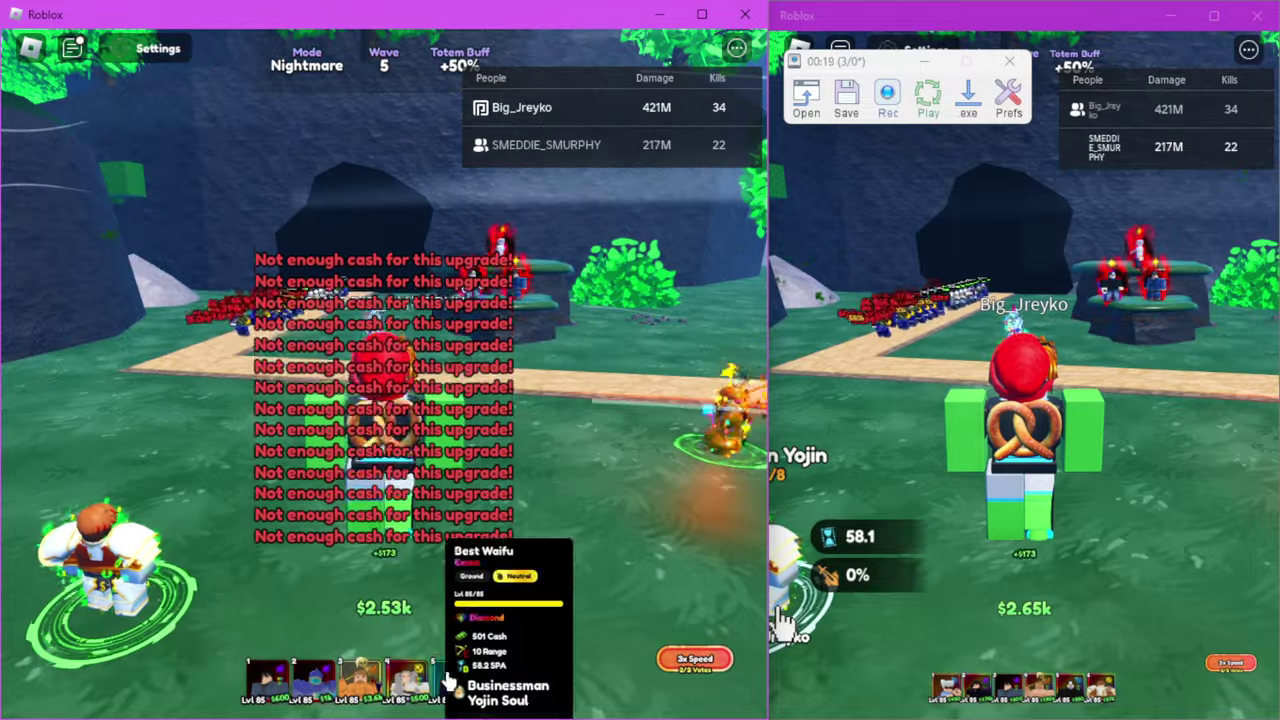
Attempt another tower placement and a unit upgrade, then cancel placement.
{"action": "key", "text": "1"}
{"action": "left_click", "coordinate": [300, 590]}
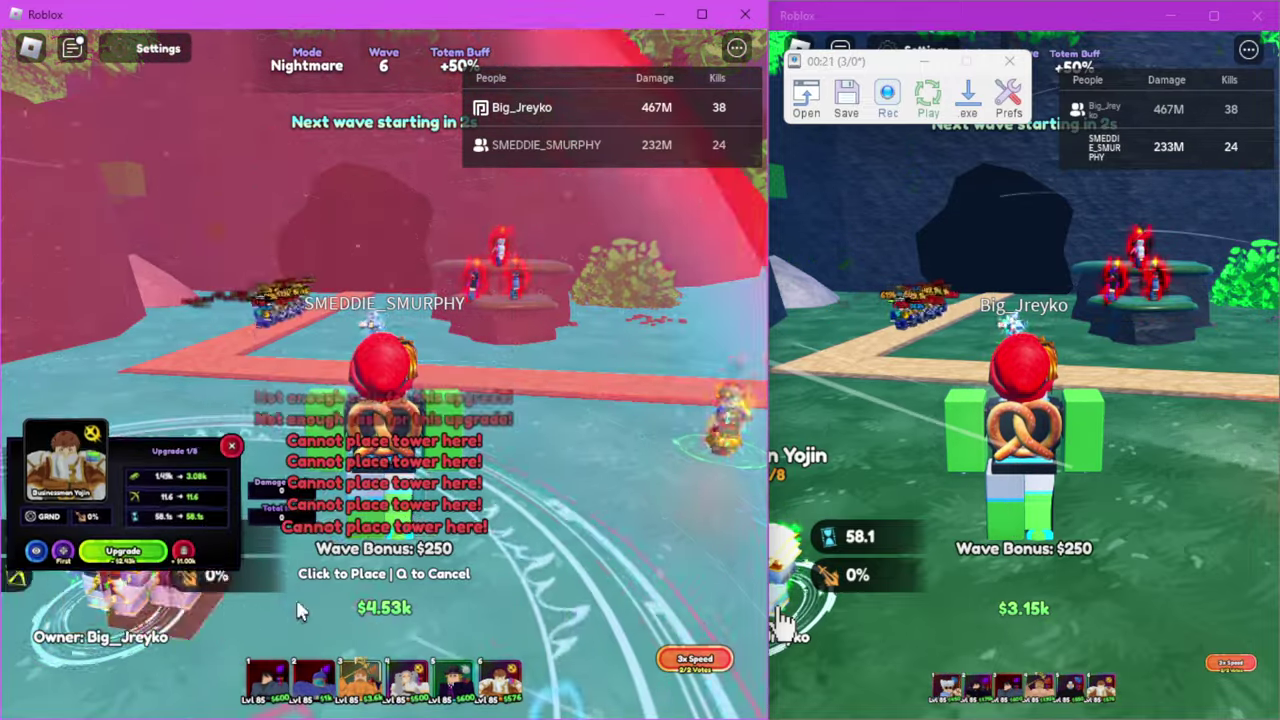
{"action": "key", "text": "q"}
{"action": "left_click", "coordinate": [120, 575]}
{"action": "key", "text": "e"}
{"action": "key", "text": "e"}
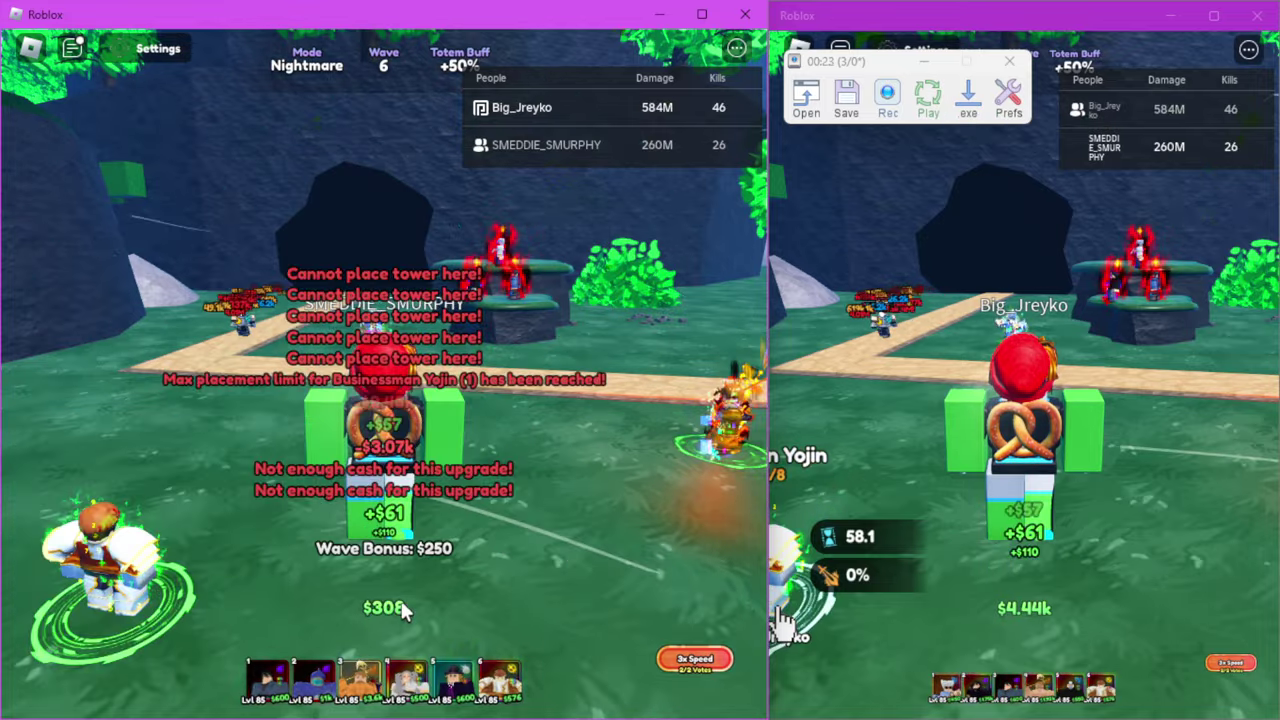
{"action": "key", "text": "2"}
{"action": "left_click", "coordinate": [312, 348]}
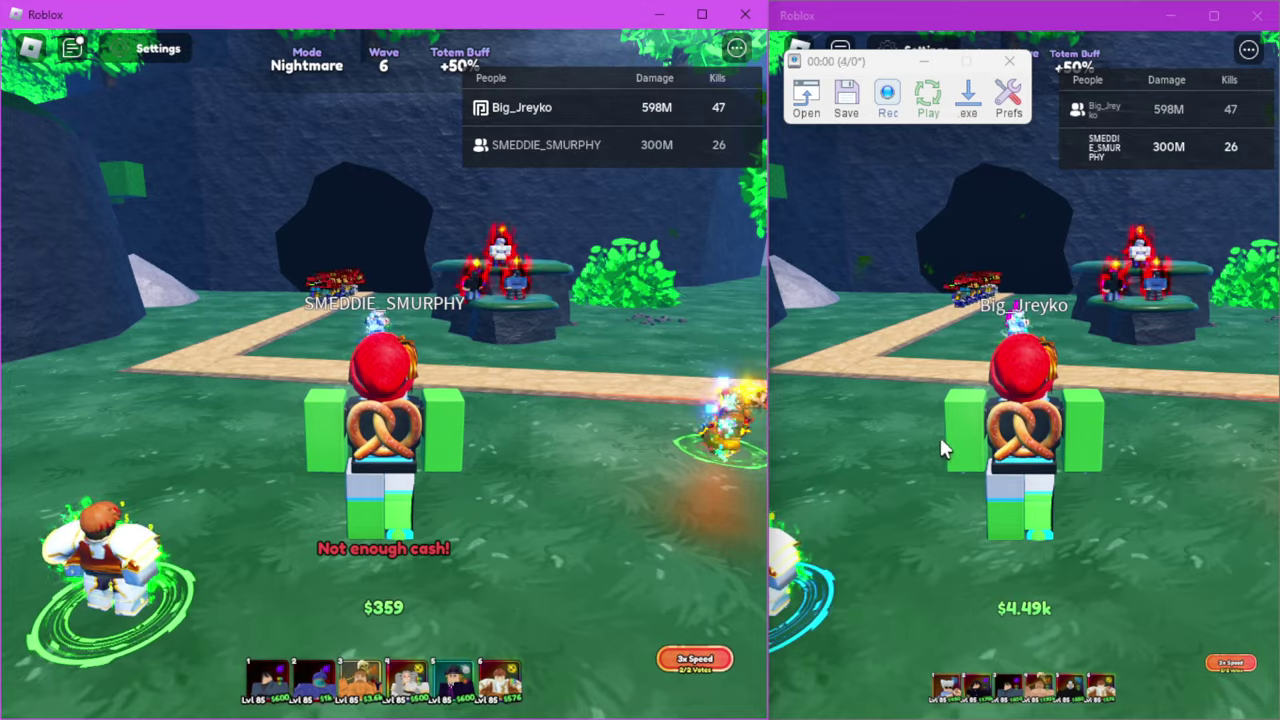
Attempt several tower placements in the right match.
{"action": "left_click", "coordinate": [1003, 428]}
{"action": "left_click", "coordinate": [960, 685]}
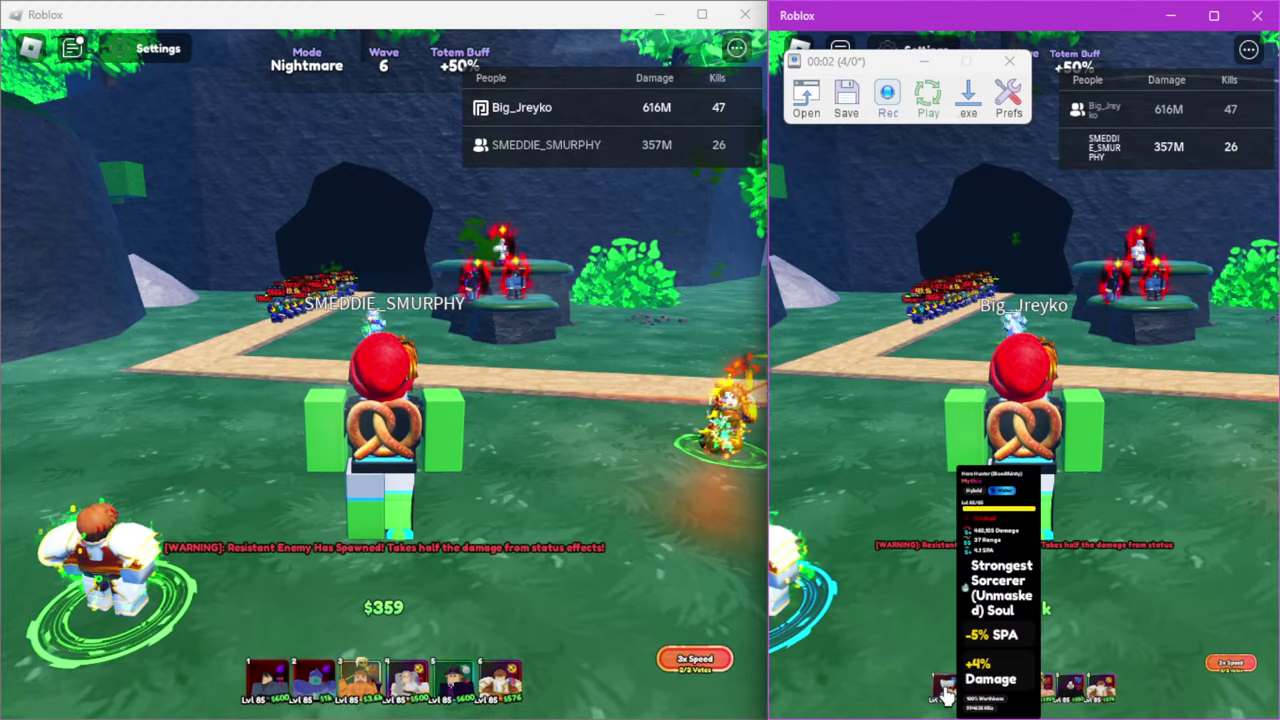
{"action": "key", "text": "2"}
{"action": "left_click", "coordinate": [1013, 400]}
{"action": "left_click", "coordinate": [1013, 337]}
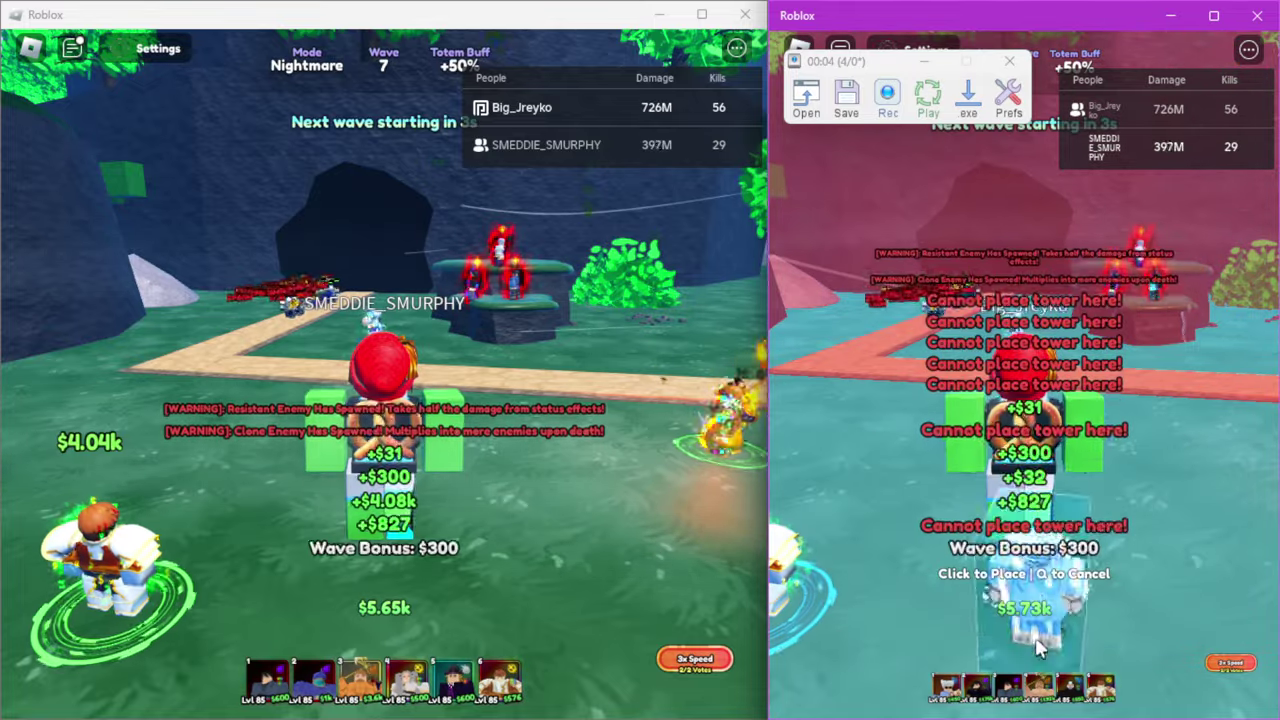
{"action": "left_click", "coordinate": [1125, 343]}
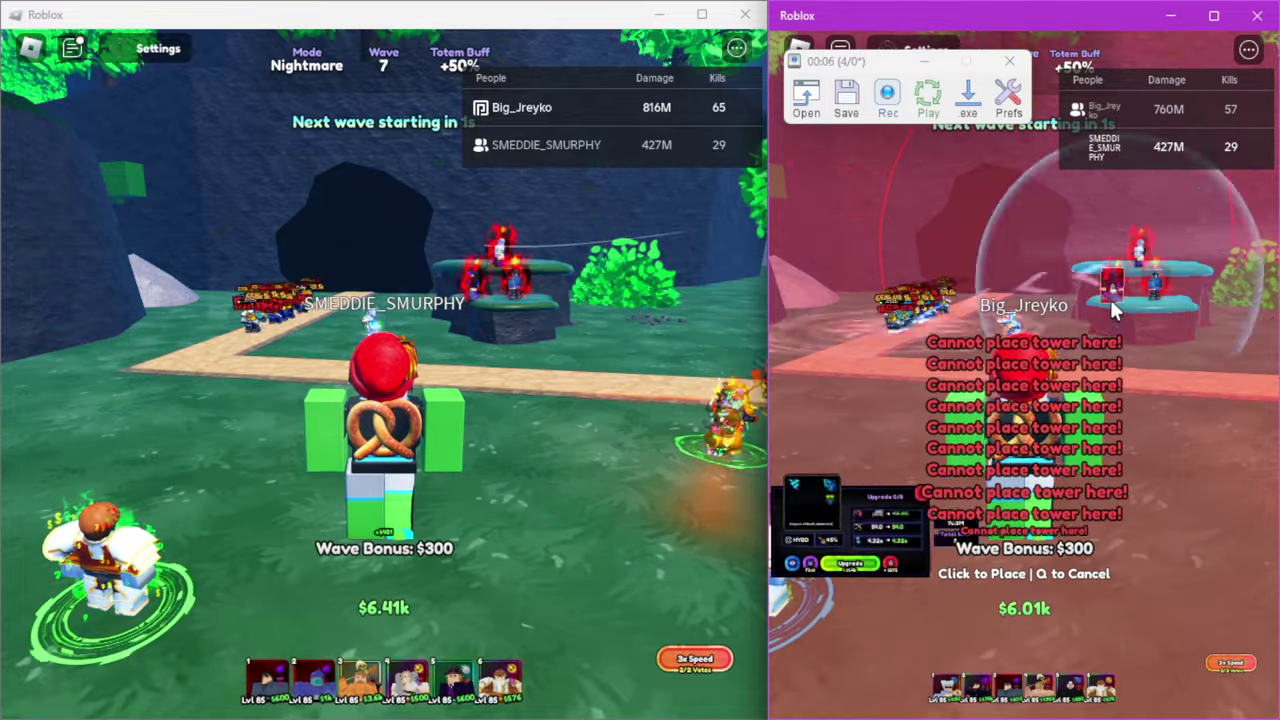
{"action": "left_click", "coordinate": [1010, 693]}
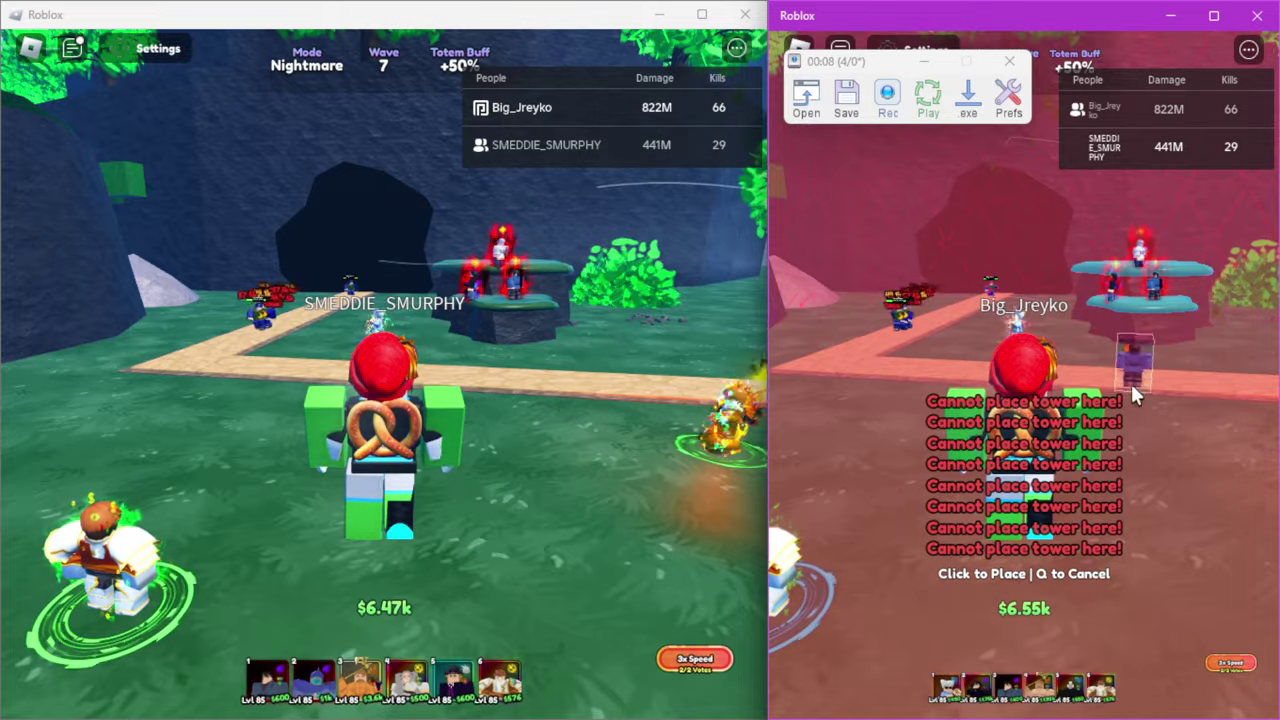
{"action": "left_click", "coordinate": [1130, 381]}
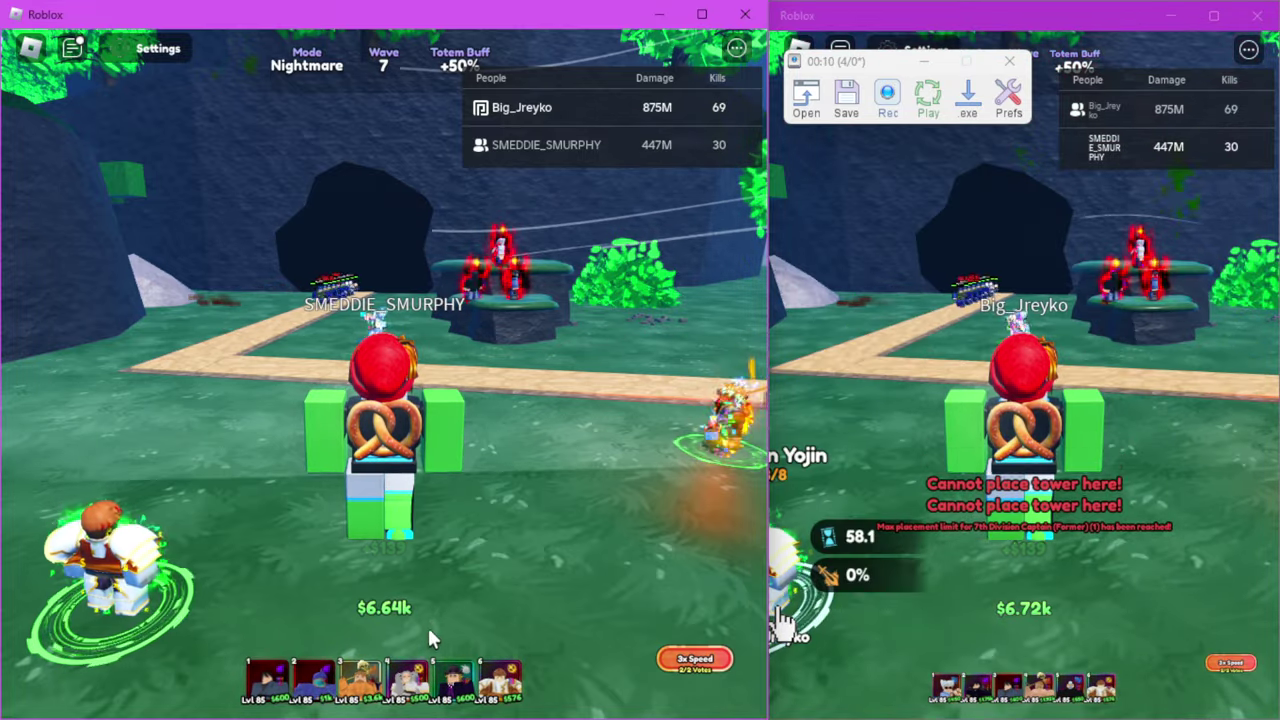
Try placing the slot-5 tower at several left-match spots, then cancel.
{"action": "key", "text": "5"}
{"action": "left_click", "coordinate": [470, 480]}
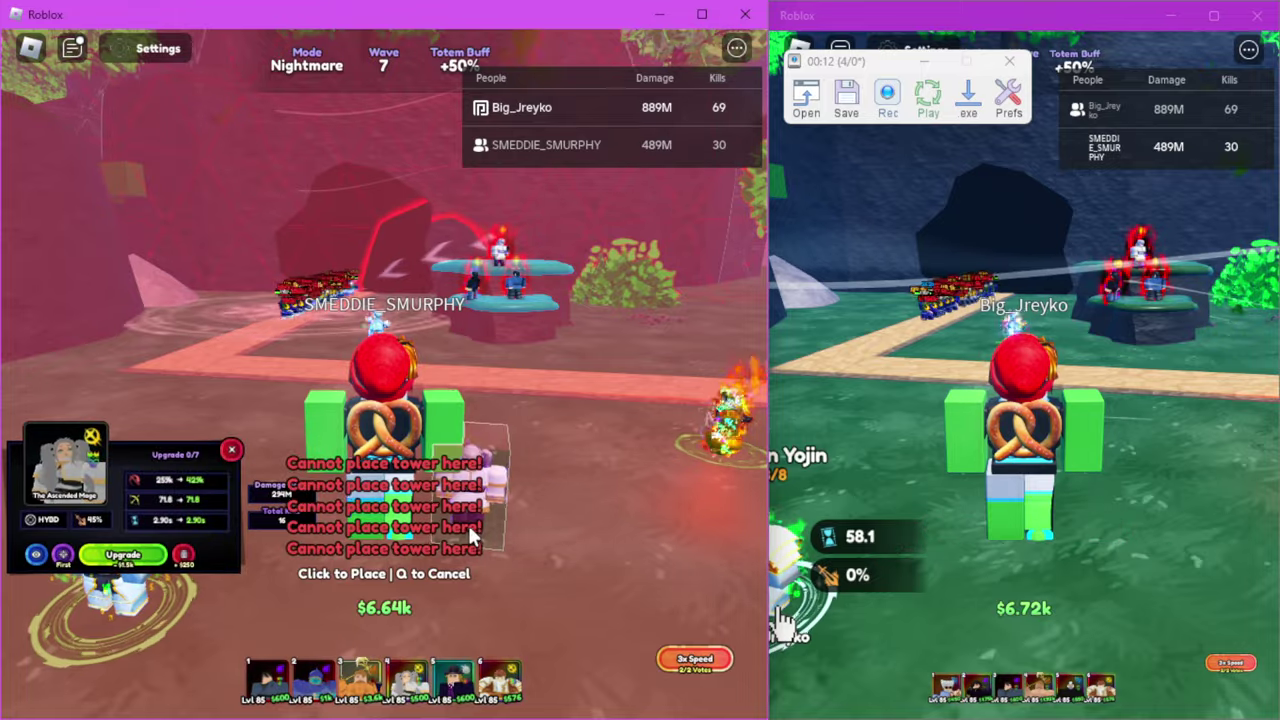
{"action": "left_click", "coordinate": [410, 560]}
{"action": "left_click", "coordinate": [570, 560]}
{"action": "left_click", "coordinate": [725, 445]}
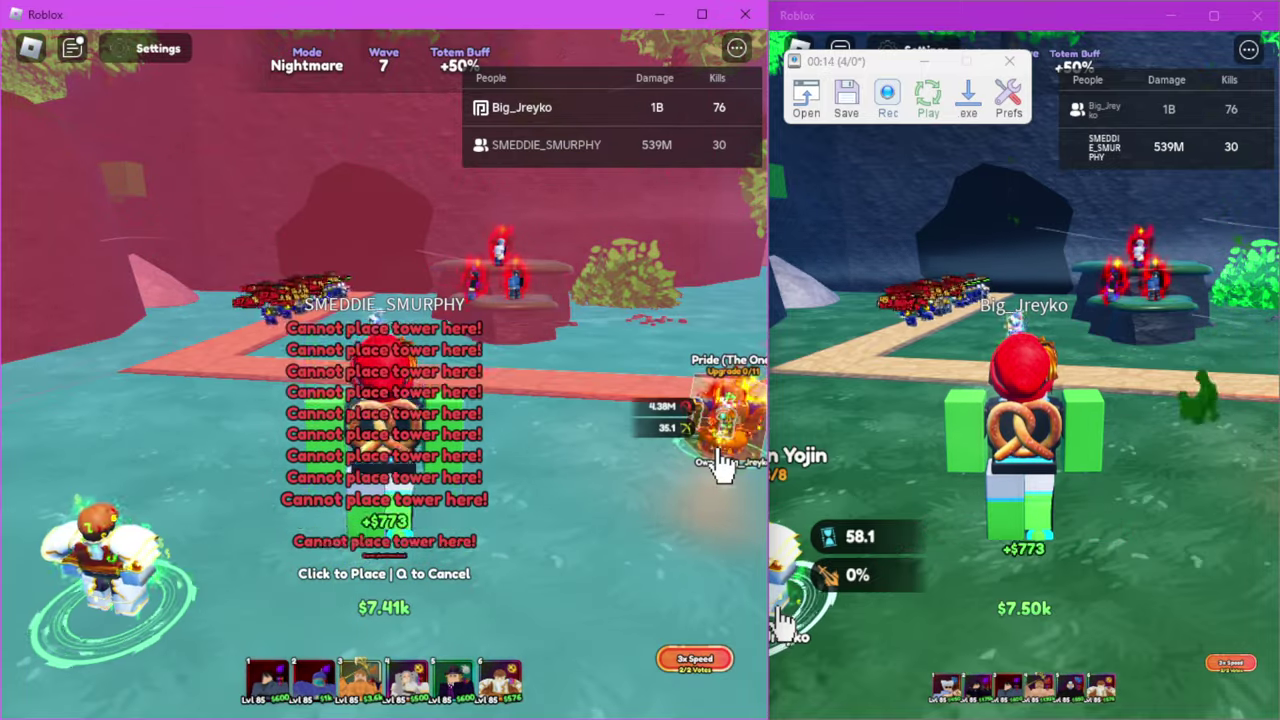
{"action": "left_click", "coordinate": [700, 450]}
{"action": "key", "text": "q"}
Upgrade Pride (The One) to 2/11 and close its panel.
{"action": "left_click", "coordinate": [110, 560]}
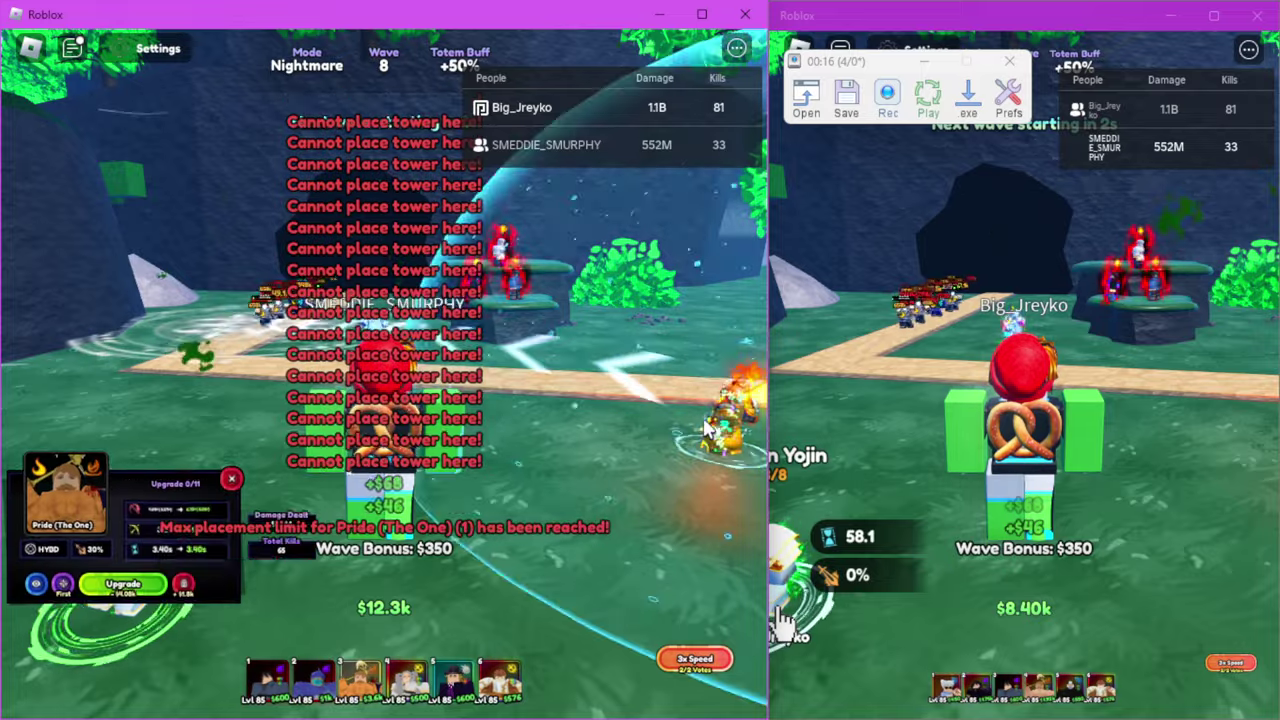
{"action": "left_click", "coordinate": [125, 555]}
{"action": "left_click", "coordinate": [125, 560]}
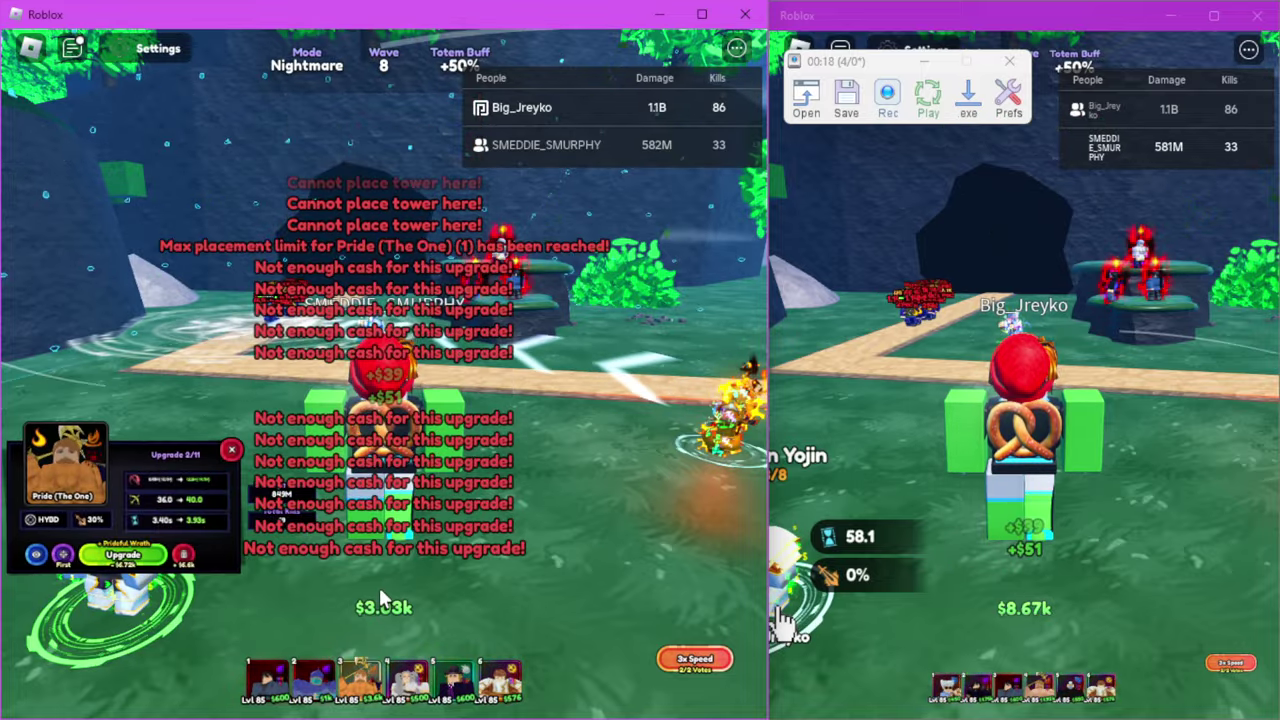
{"action": "left_click", "coordinate": [390, 630]}
Try placing Businessman Yojin and upgrading without enough cash.
{"action": "left_click", "coordinate": [88, 615]}
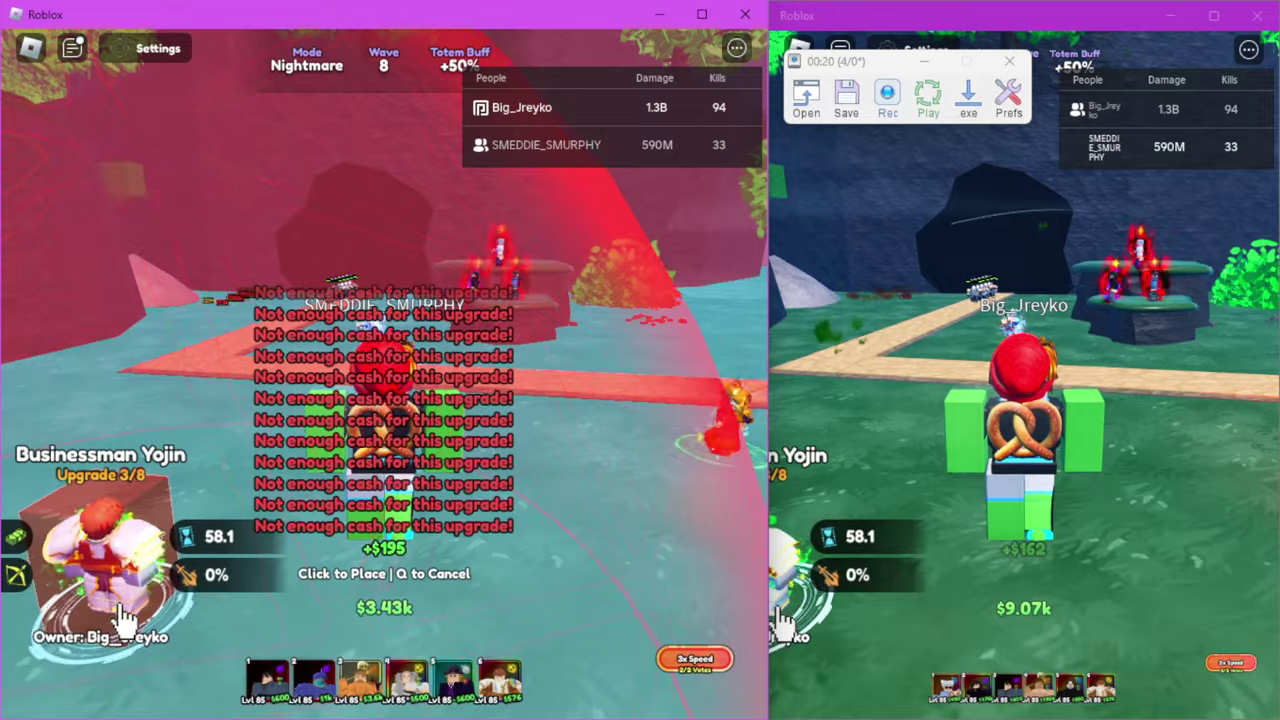
{"action": "left_click", "coordinate": [380, 480]}
{"action": "key", "text": "q"}
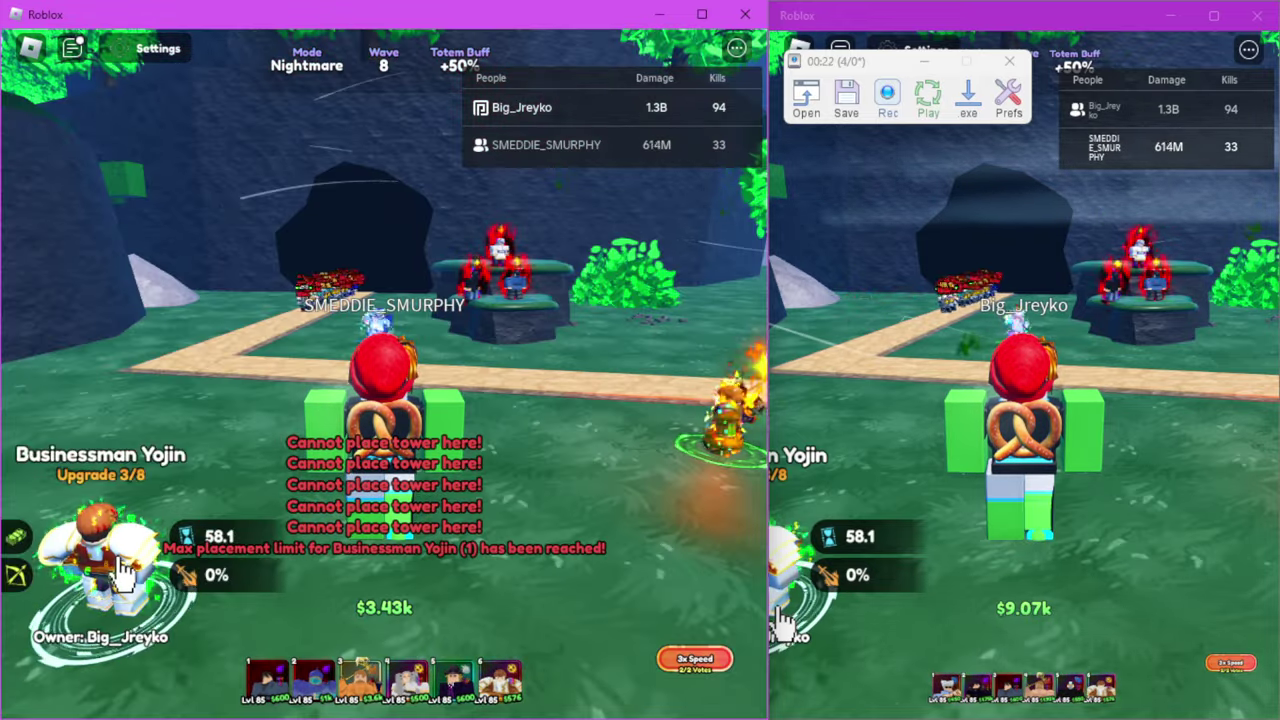
{"action": "left_click", "coordinate": [125, 570]}
{"action": "left_click", "coordinate": [125, 570]}
{"action": "left_click", "coordinate": [410, 680]}
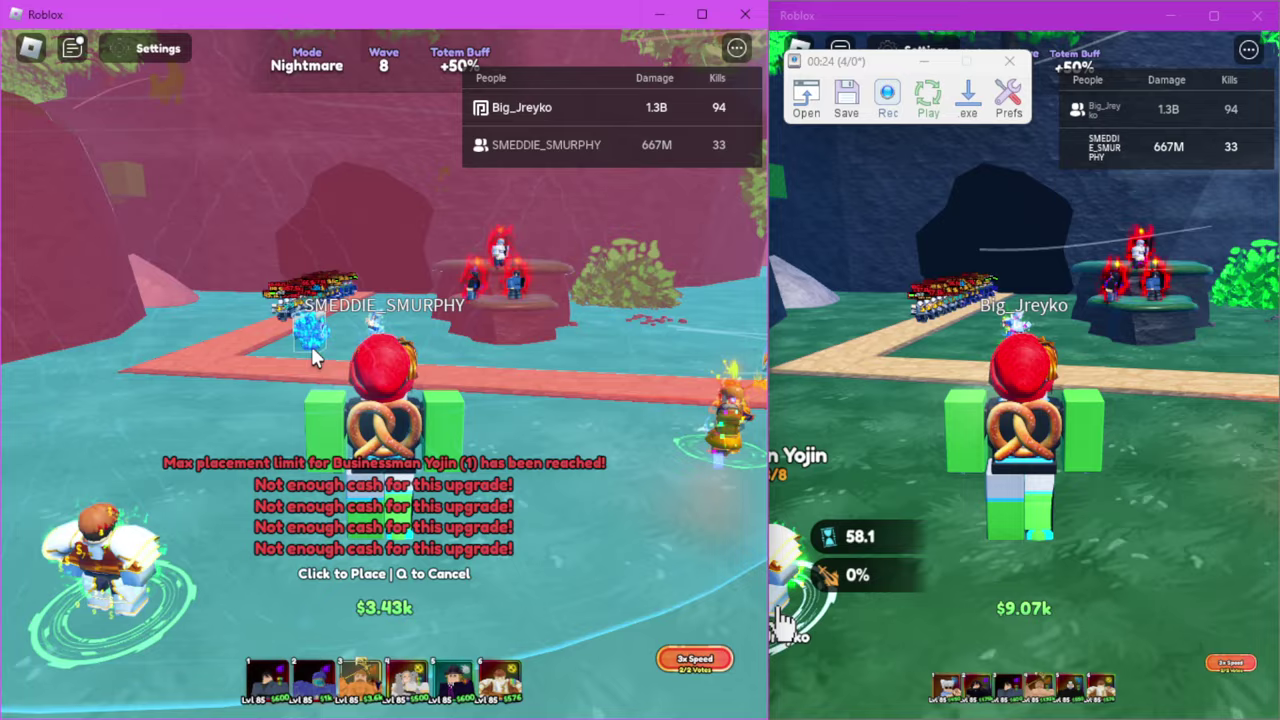
Cancel placement, then attempt several tower placements in the right match.
{"action": "key", "text": "q"}
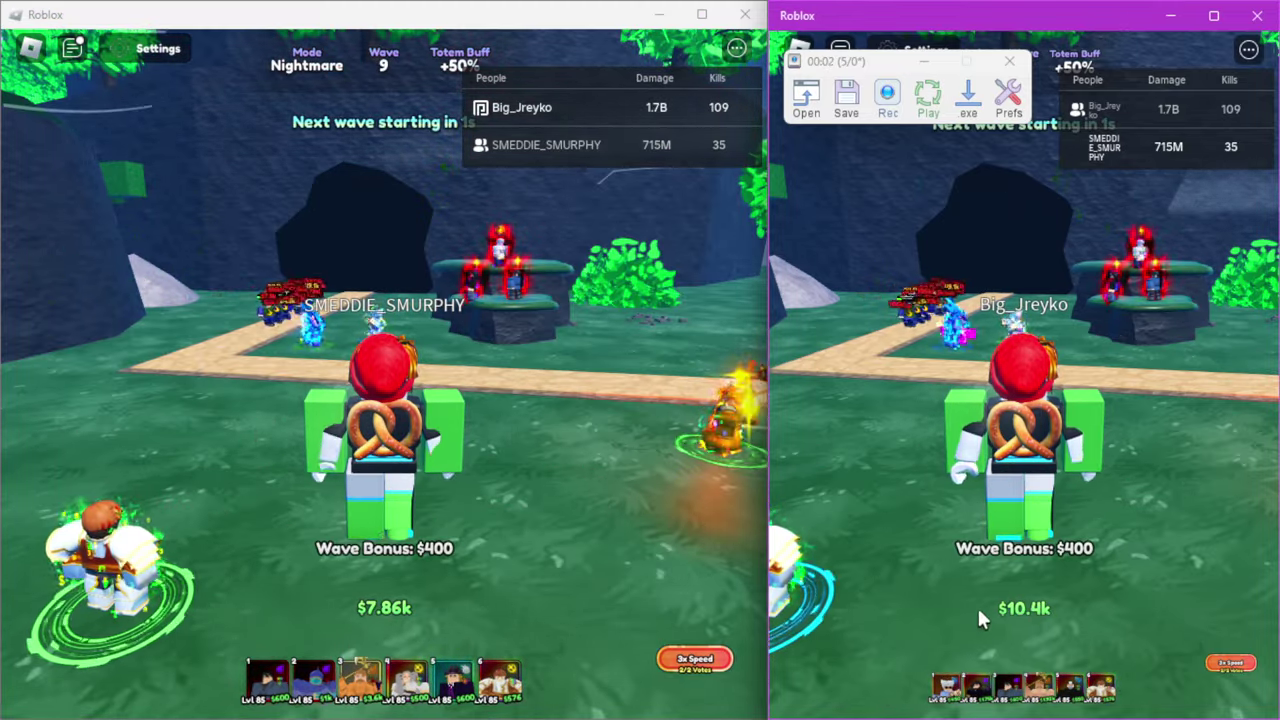
{"action": "left_click", "coordinate": [1010, 685]}
{"action": "left_click", "coordinate": [1016, 380]}
{"action": "left_click", "coordinate": [1016, 380]}
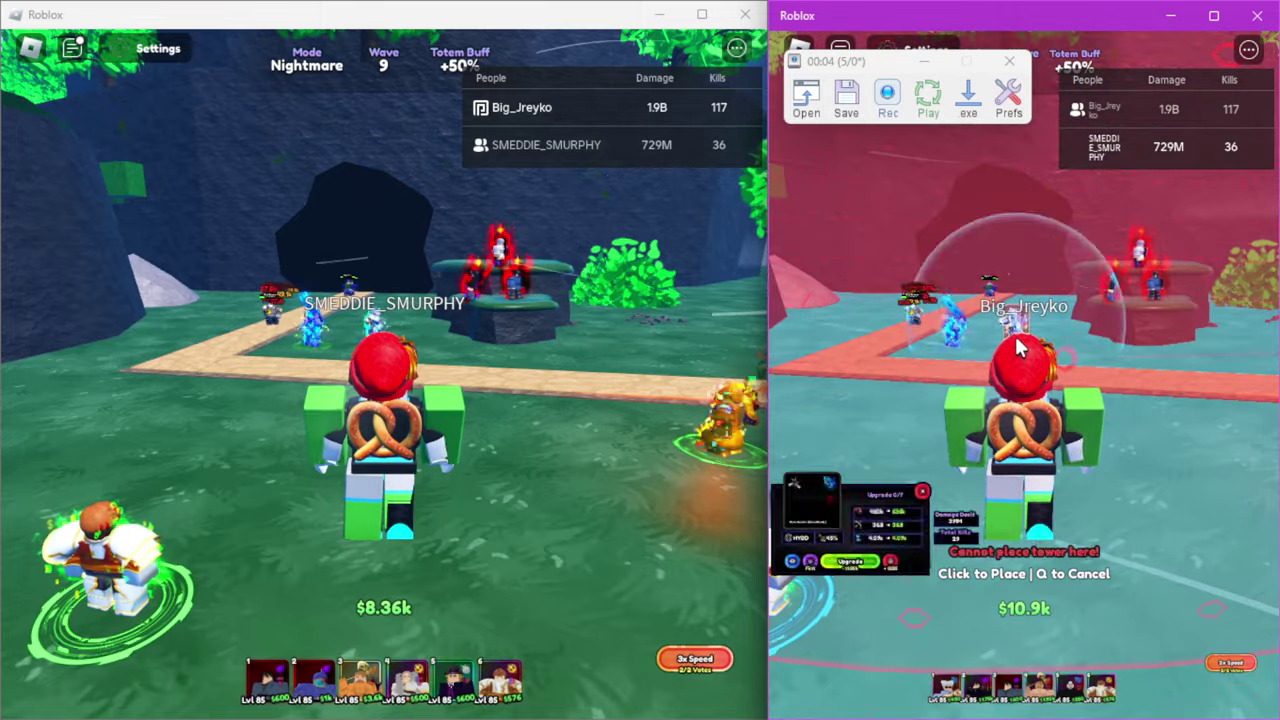
{"action": "left_click", "coordinate": [1020, 450]}
{"action": "left_click", "coordinate": [1025, 573]}
{"action": "mouse_move", "coordinate": [1040, 686]}
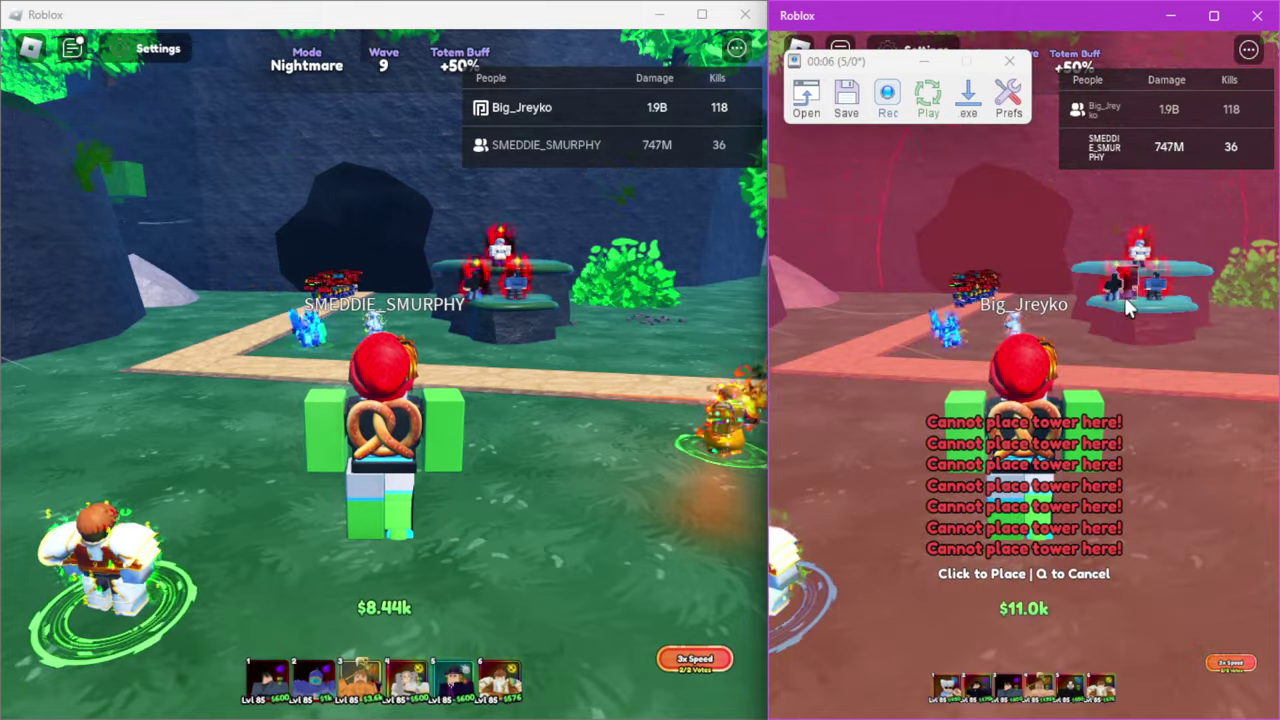
{"action": "left_click", "coordinate": [1113, 308]}
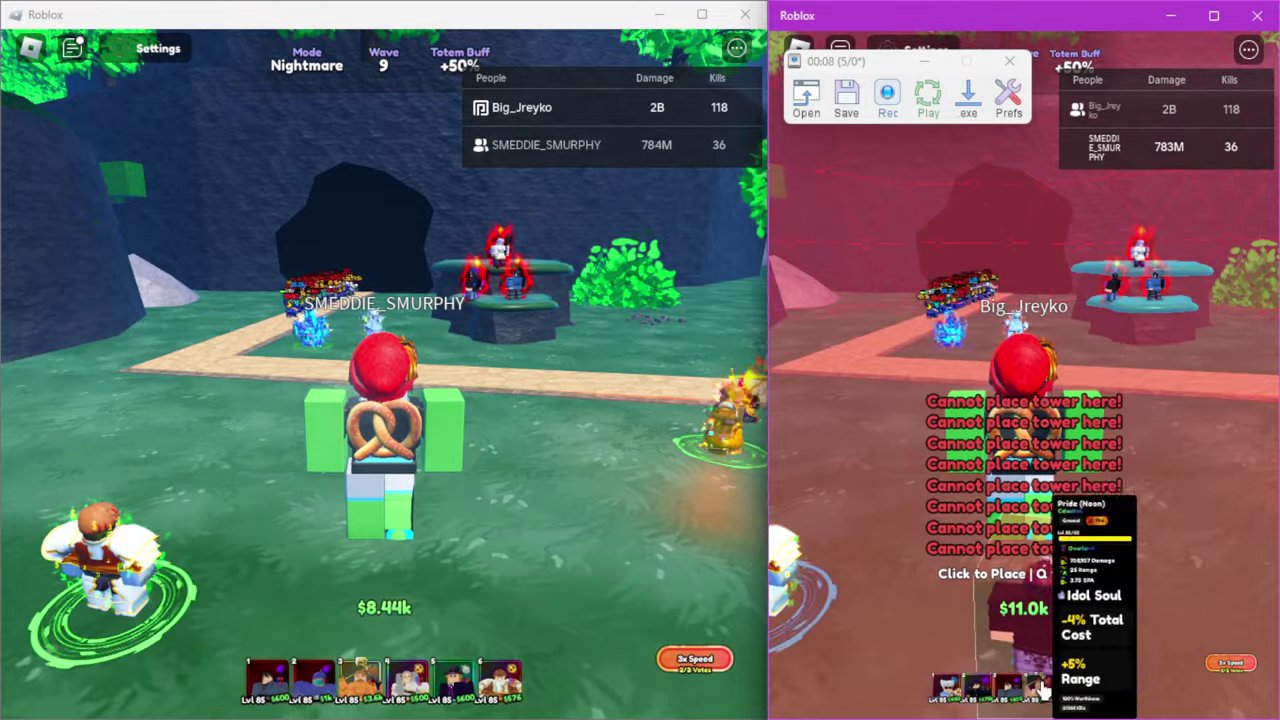
{"action": "left_click", "coordinate": [1152, 298]}
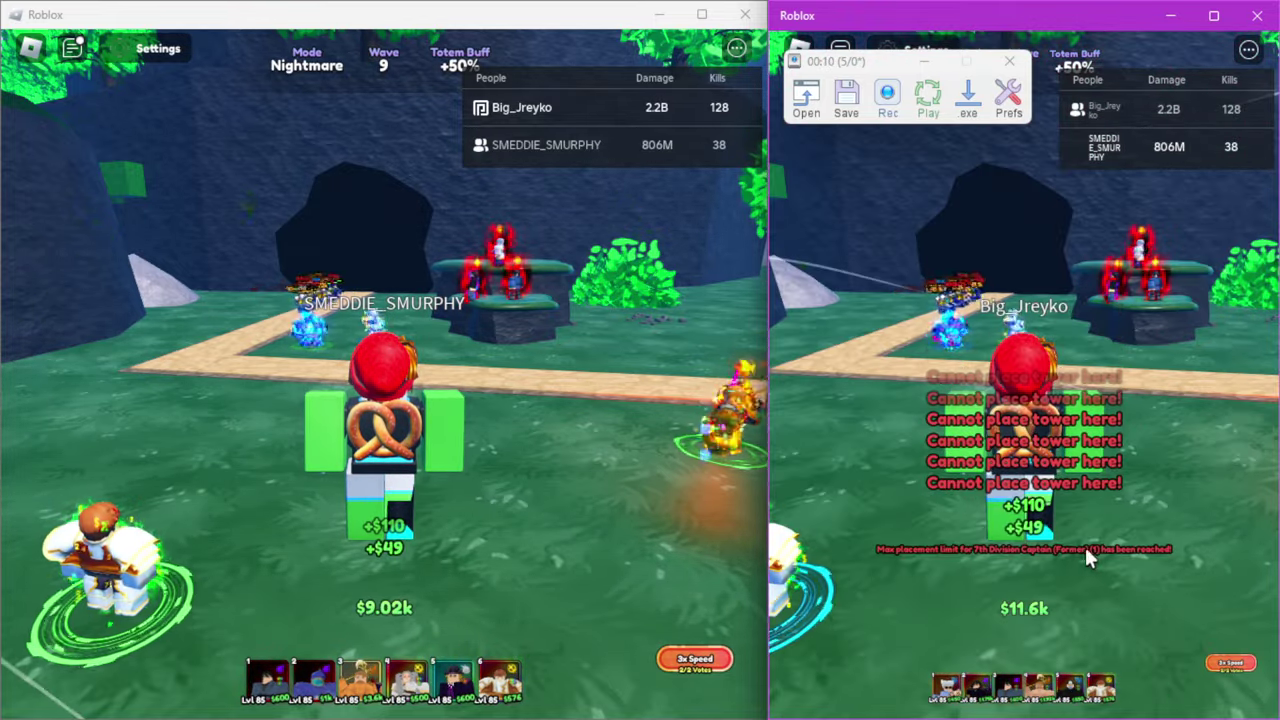
Upgrade Pride (The One) twice in the left match, reaching 4/11.
{"action": "left_click", "coordinate": [455, 680]}
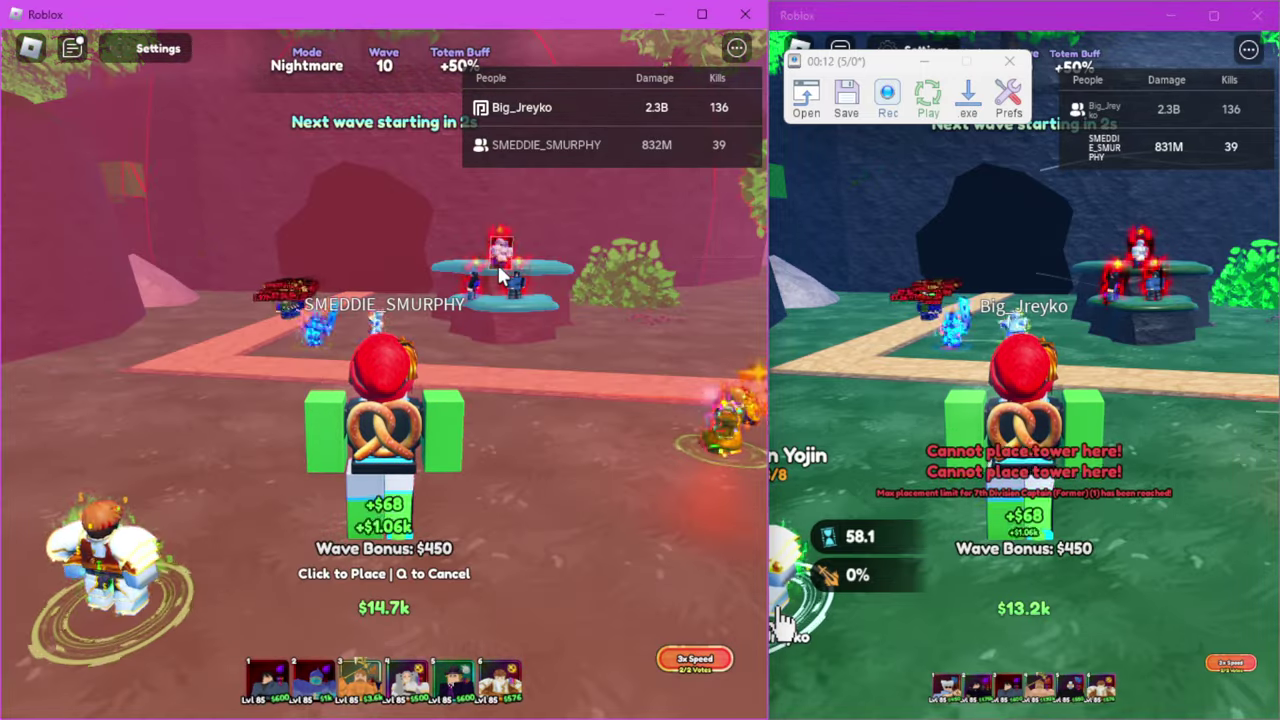
{"action": "left_click", "coordinate": [463, 410]}
{"action": "left_click", "coordinate": [463, 500]}
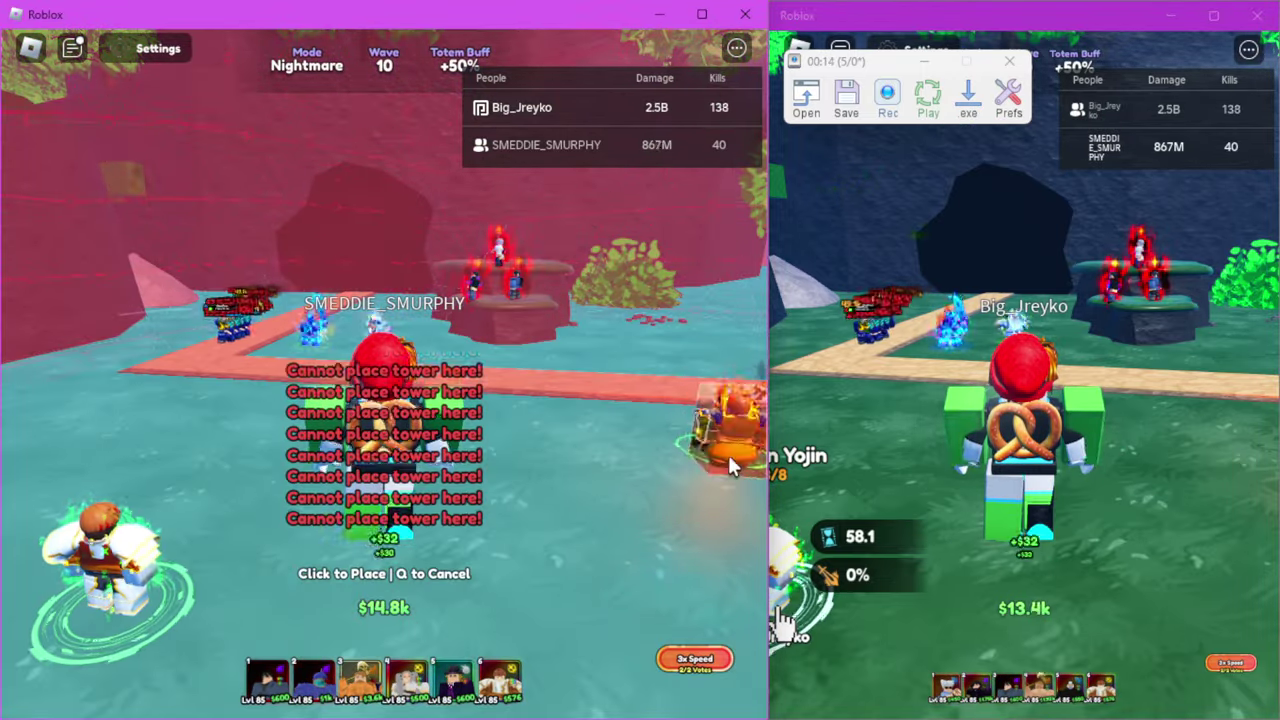
{"action": "left_click", "coordinate": [722, 465]}
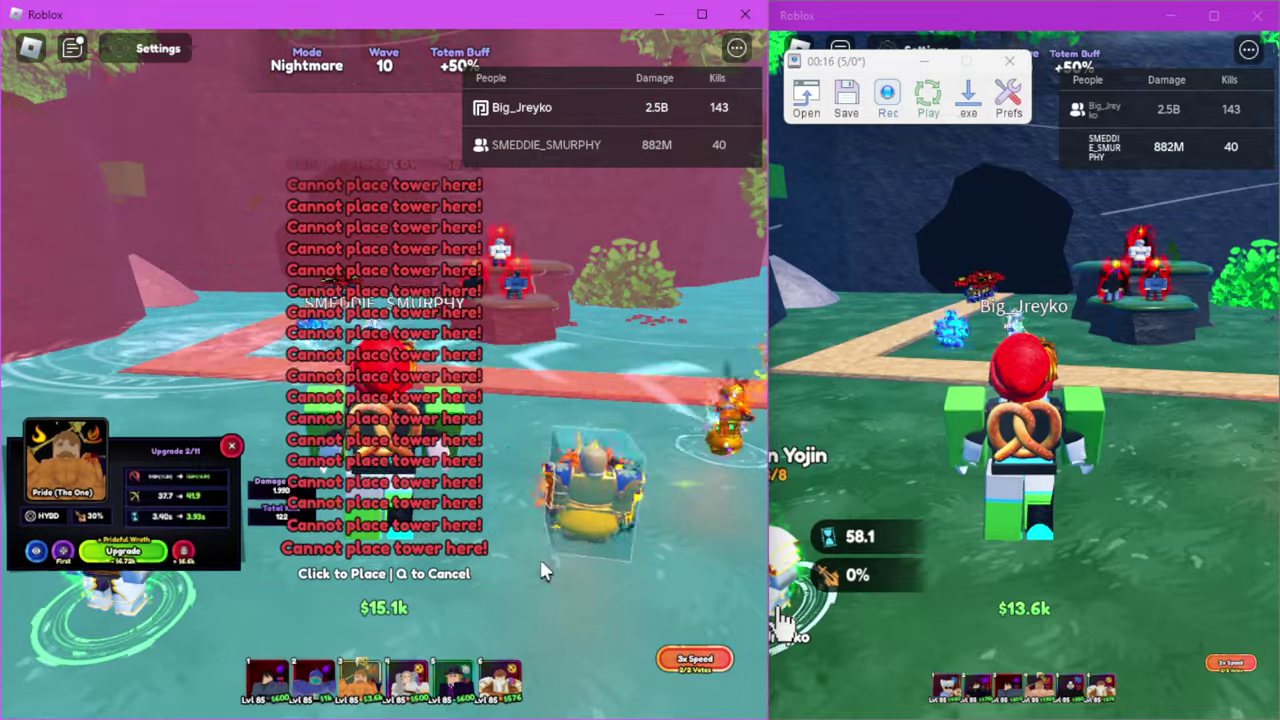
{"action": "left_click", "coordinate": [539, 556]}
{"action": "left_click", "coordinate": [124, 555]}
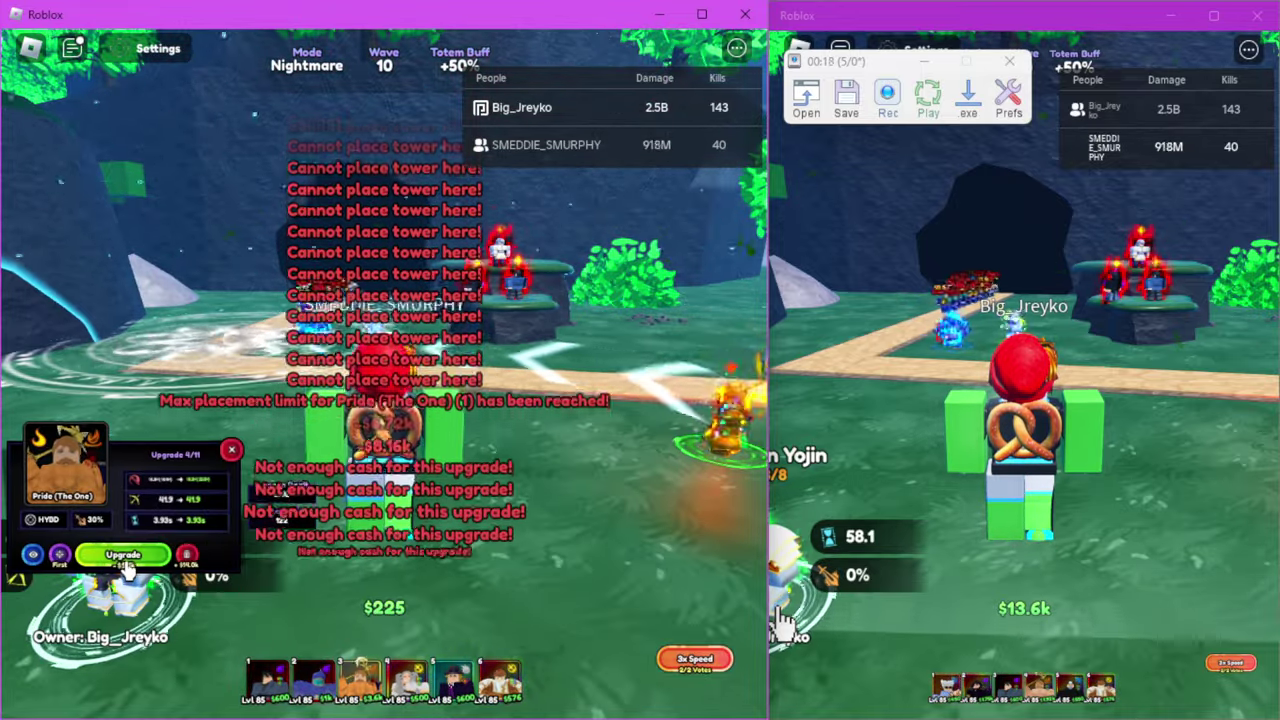
{"action": "left_click", "coordinate": [124, 555]}
{"action": "left_click", "coordinate": [375, 600]}
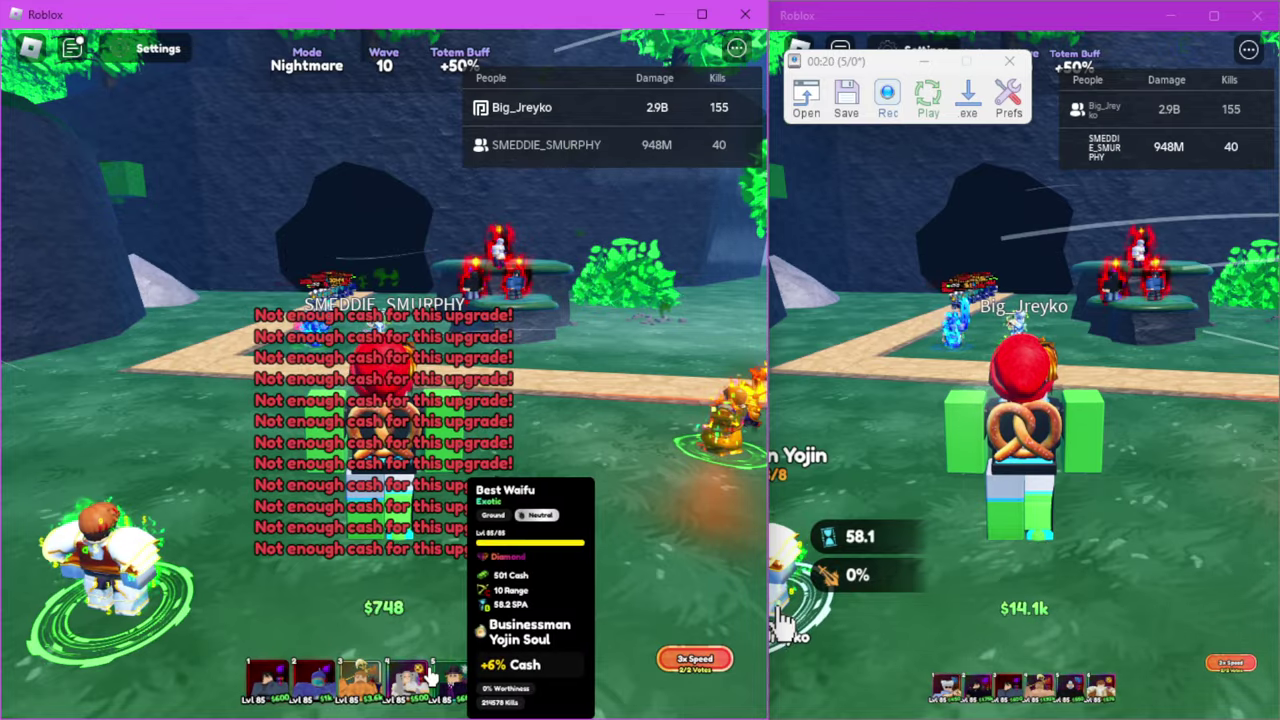
Attempt more left-match tower placements and an upgrade without enough cash.
{"action": "left_click", "coordinate": [455, 680]}
{"action": "left_click", "coordinate": [125, 615]}
{"action": "left_click", "coordinate": [400, 520]}
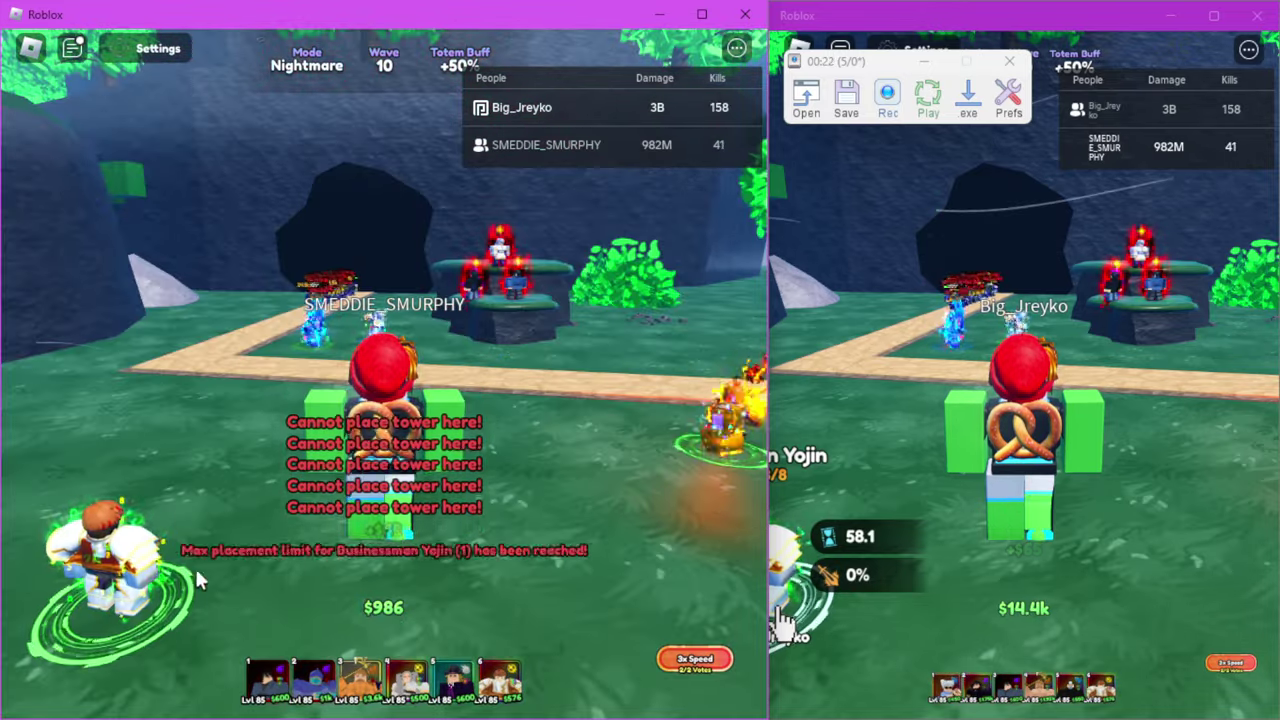
{"action": "left_click", "coordinate": [122, 565]}
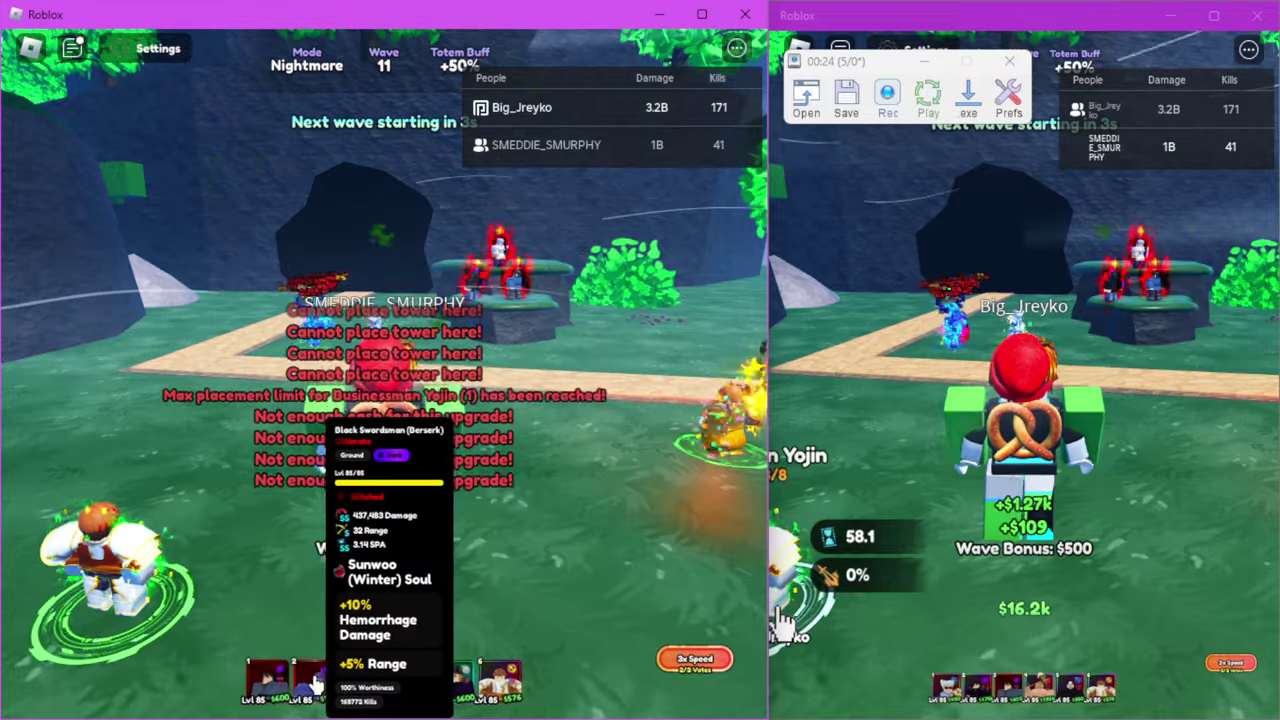
{"action": "left_click", "coordinate": [360, 680]}
{"action": "left_click", "coordinate": [316, 355]}
{"action": "left_click", "coordinate": [330, 380]}
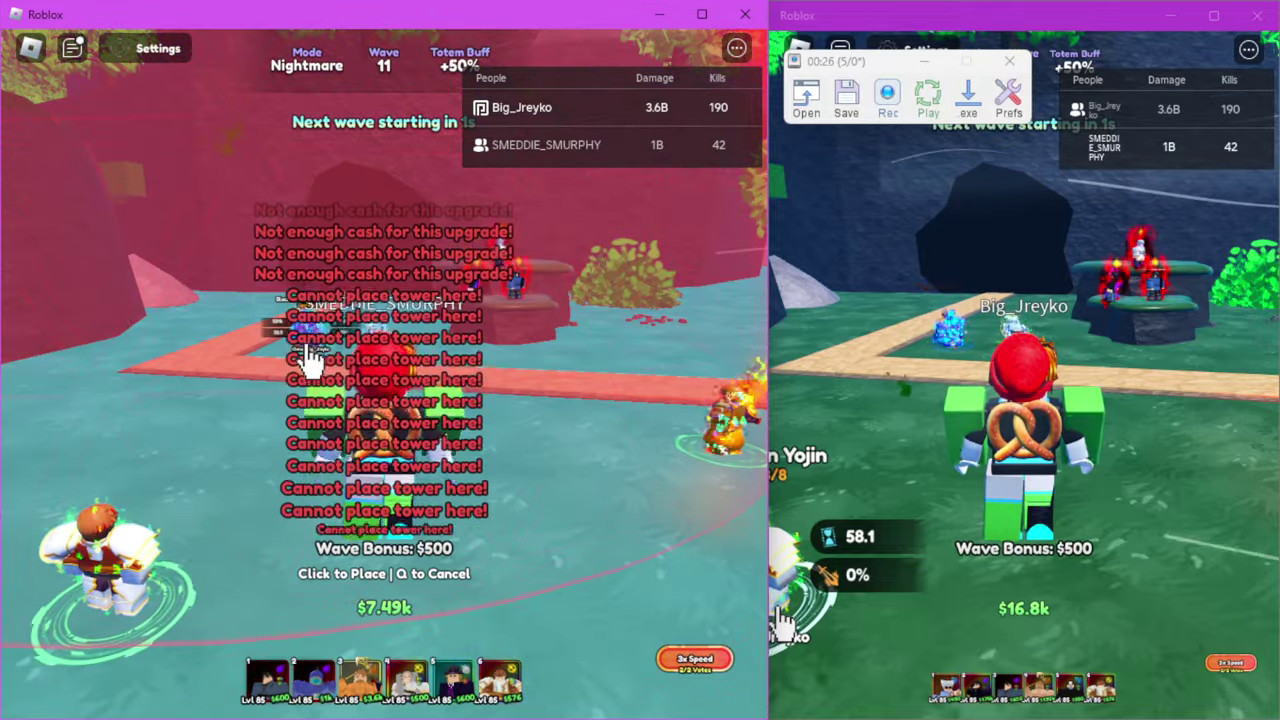
Retry placing Black Swordsman (Berserk) in the left match.
{"action": "left_click", "coordinate": [350, 420]}
{"action": "key", "text": "q"}
{"action": "left_click", "coordinate": [370, 455]}
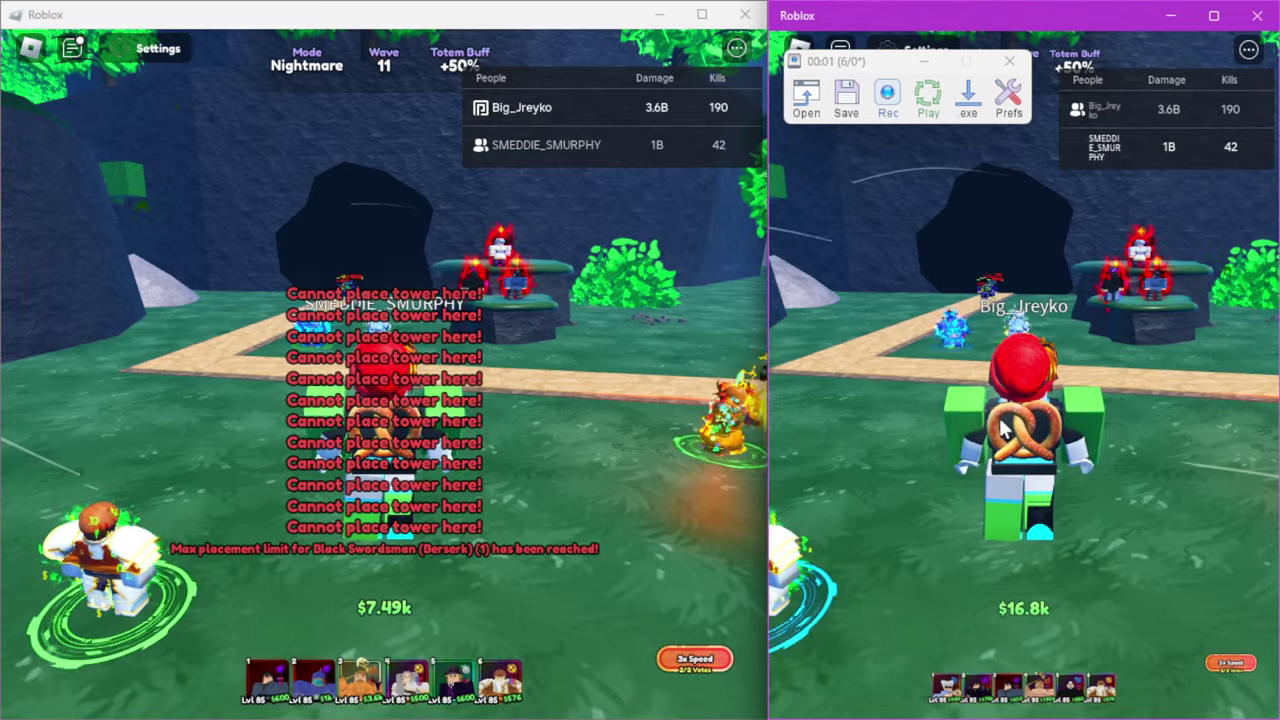
Attempt tower placements at several right-match spots, then leave placement.
{"action": "left_click", "coordinate": [950, 686]}
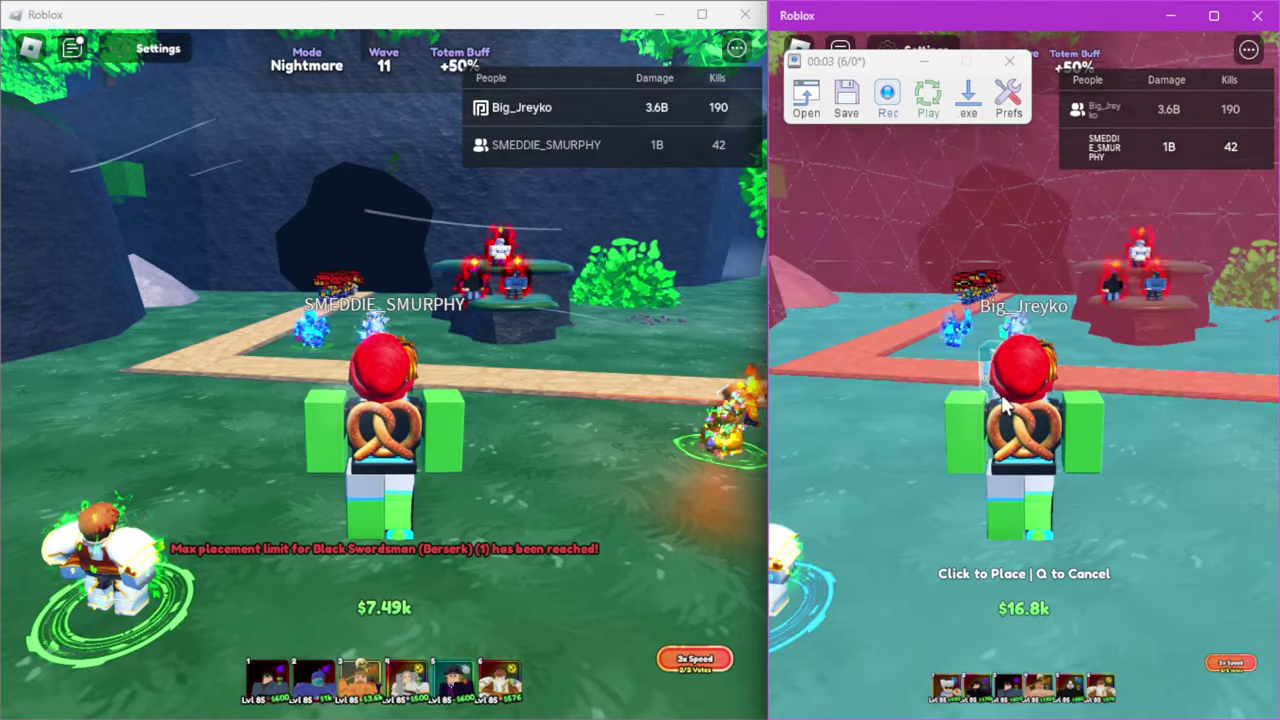
{"action": "left_click", "coordinate": [1013, 355]}
{"action": "left_click", "coordinate": [1014, 347]}
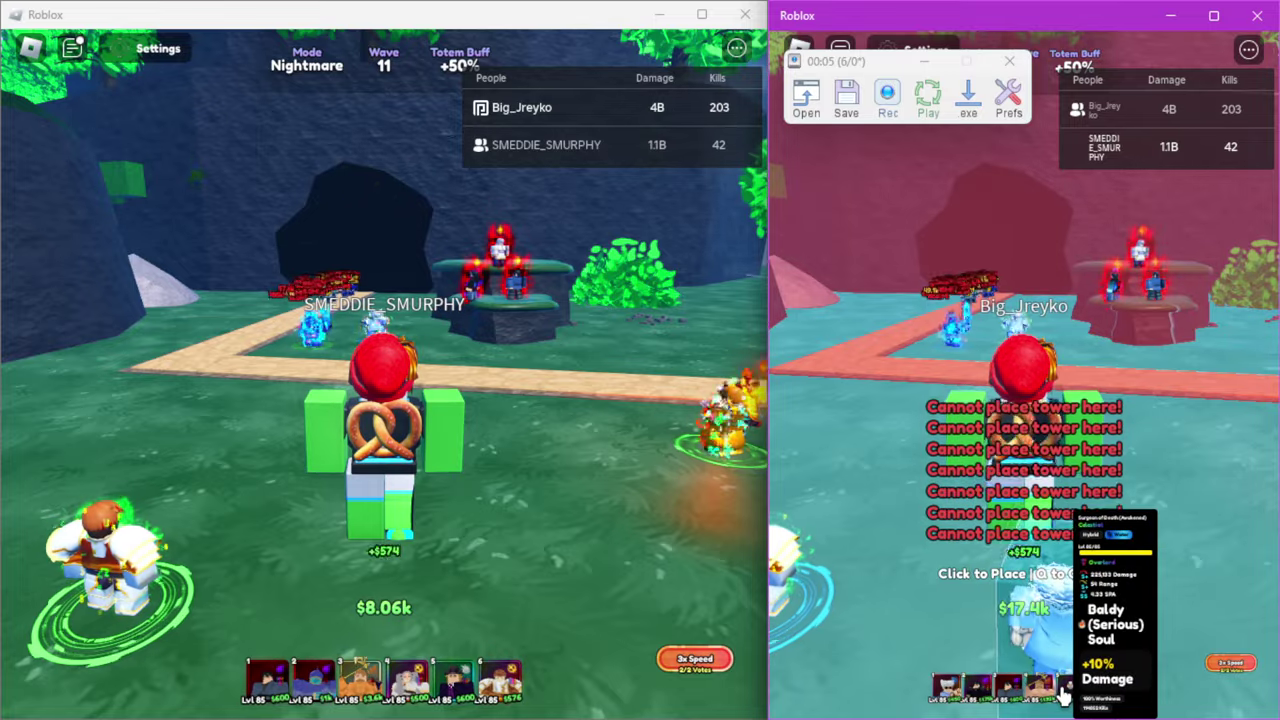
{"action": "left_click", "coordinate": [1100, 365]}
{"action": "left_click", "coordinate": [1115, 305]}
{"action": "left_click", "coordinate": [1105, 442]}
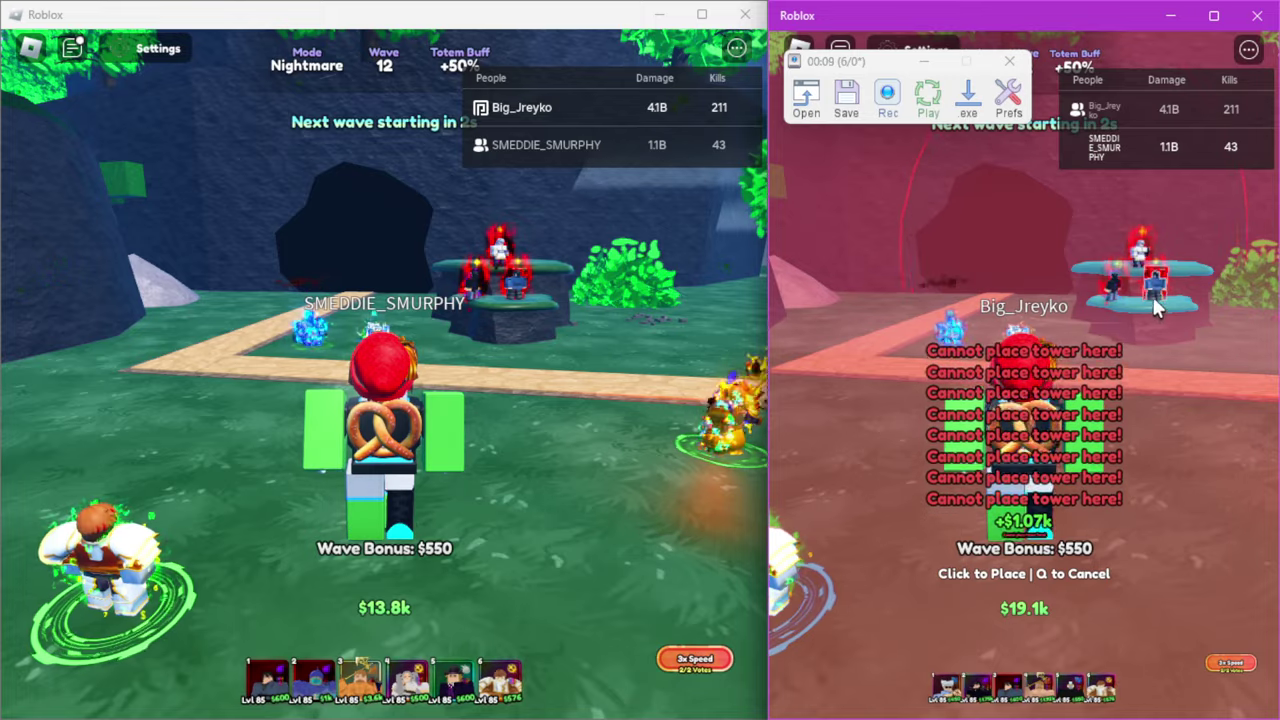
{"action": "left_click", "coordinate": [1152, 296]}
Try placing The Ascended Mage in the left match, then cancel.
{"action": "left_click", "coordinate": [408, 680]}
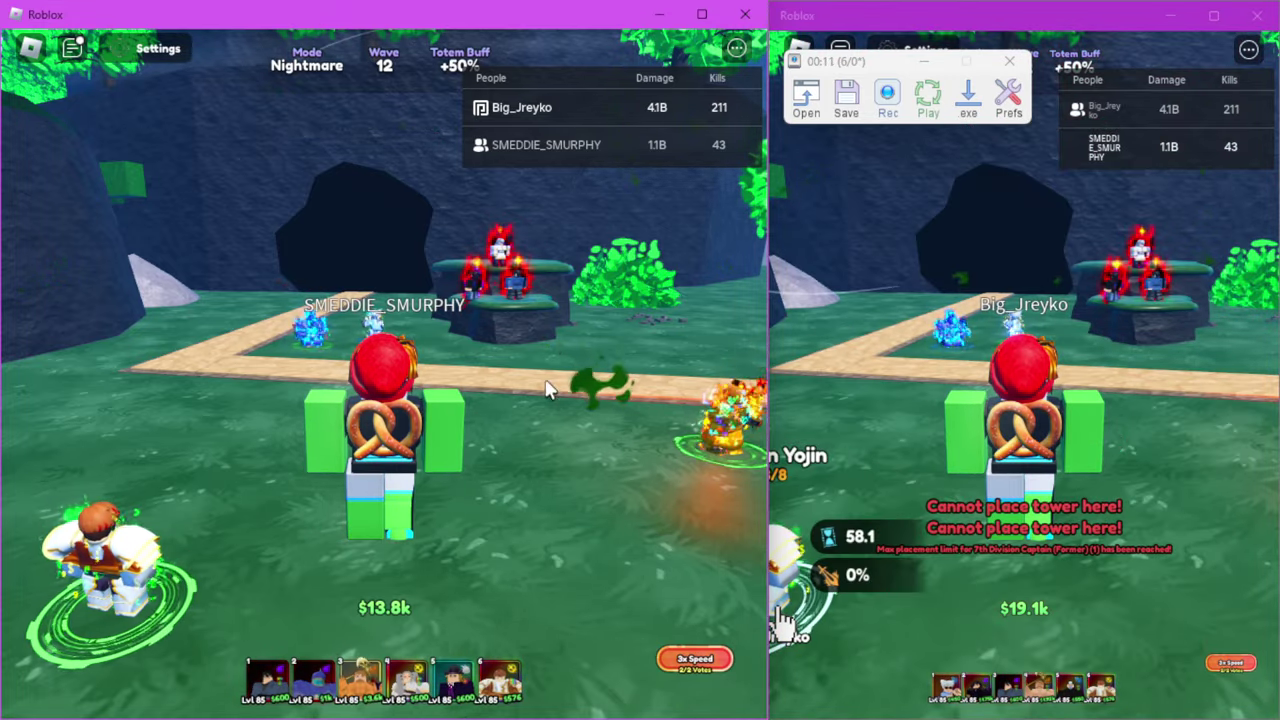
{"action": "left_click", "coordinate": [500, 270]}
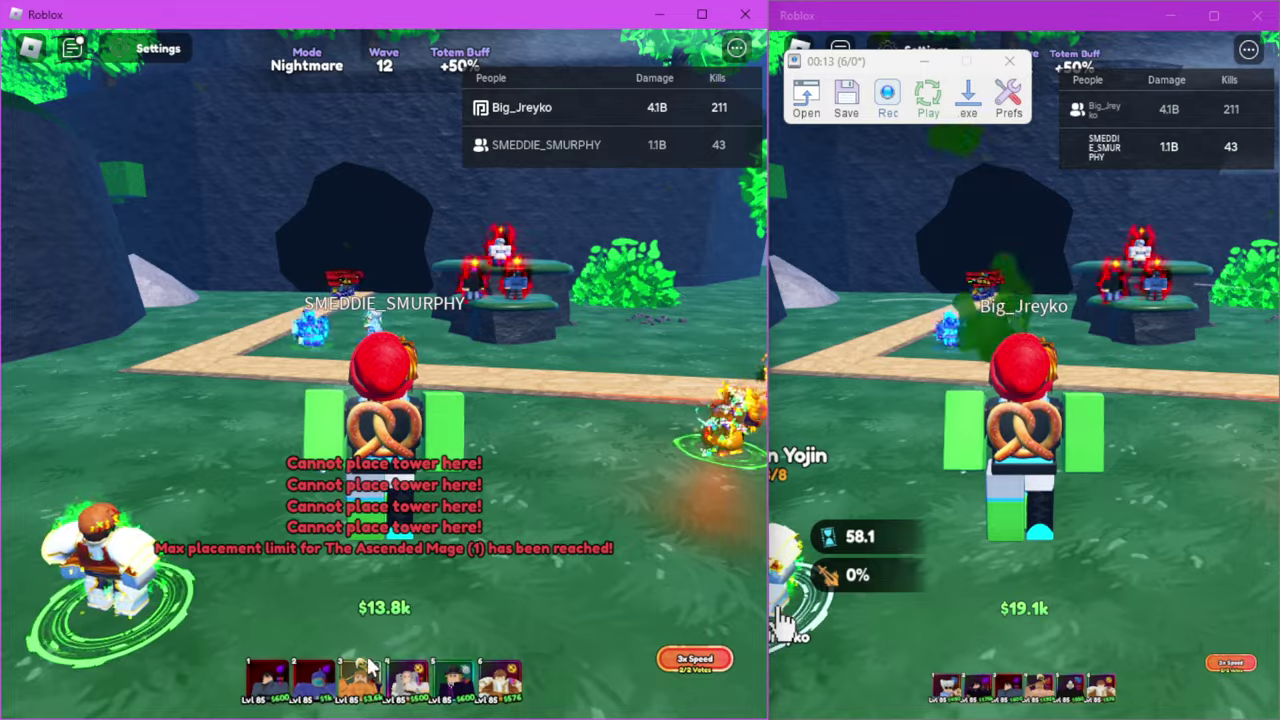
{"action": "left_click", "coordinate": [408, 680]}
{"action": "left_click", "coordinate": [500, 400]}
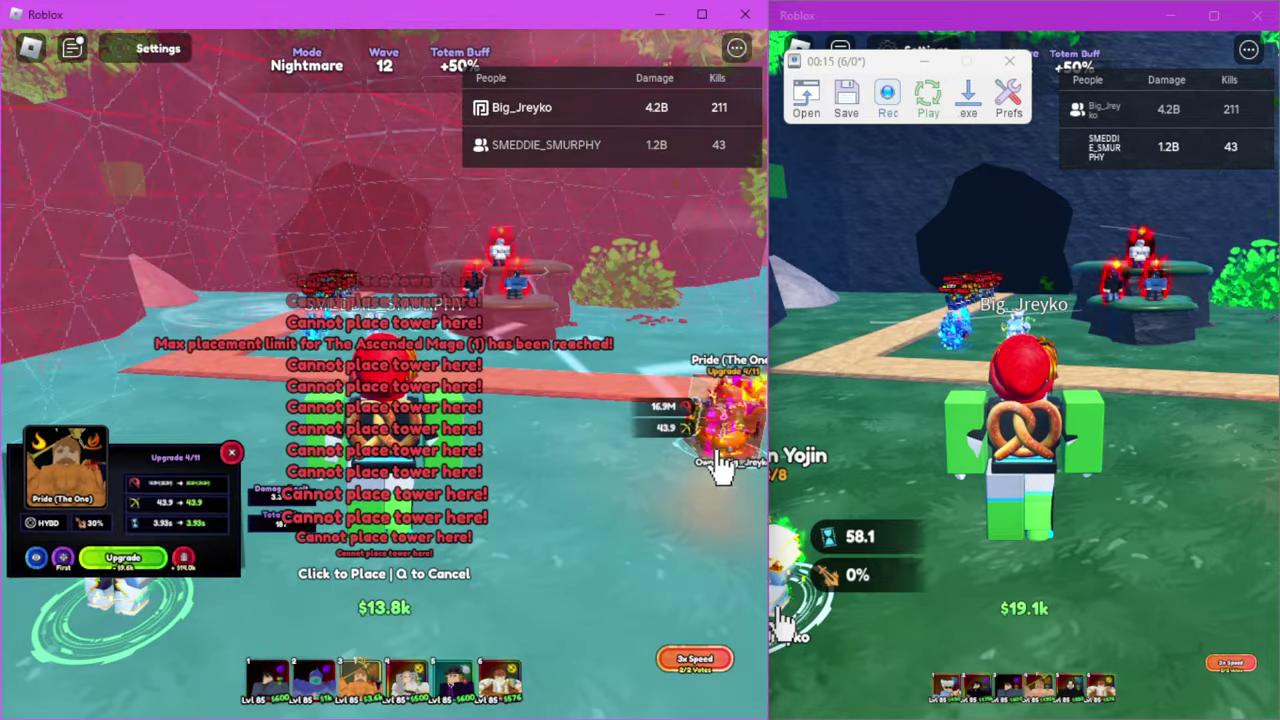
{"action": "left_click", "coordinate": [500, 400]}
{"action": "key", "text": "q"}
Upgrade Pride (The One) again, until cash runs short.
{"action": "left_click", "coordinate": [110, 560]}
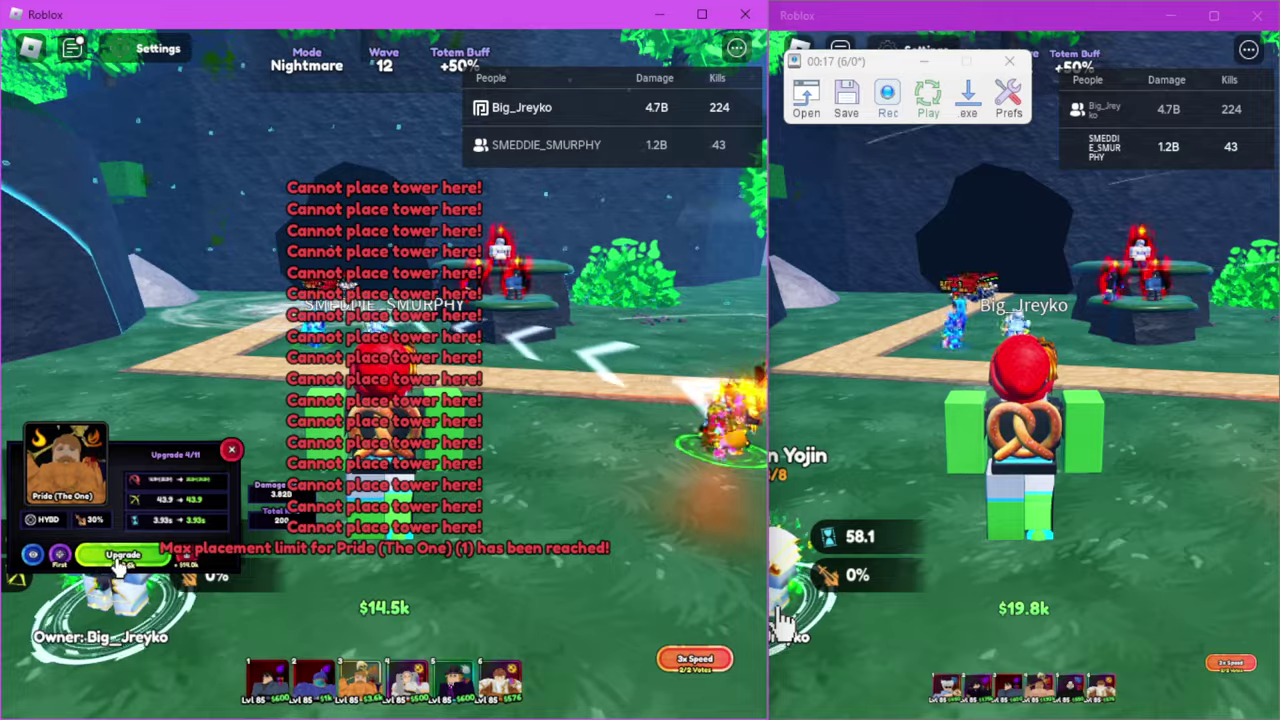
{"action": "left_click", "coordinate": [123, 555]}
{"action": "left_click", "coordinate": [123, 555]}
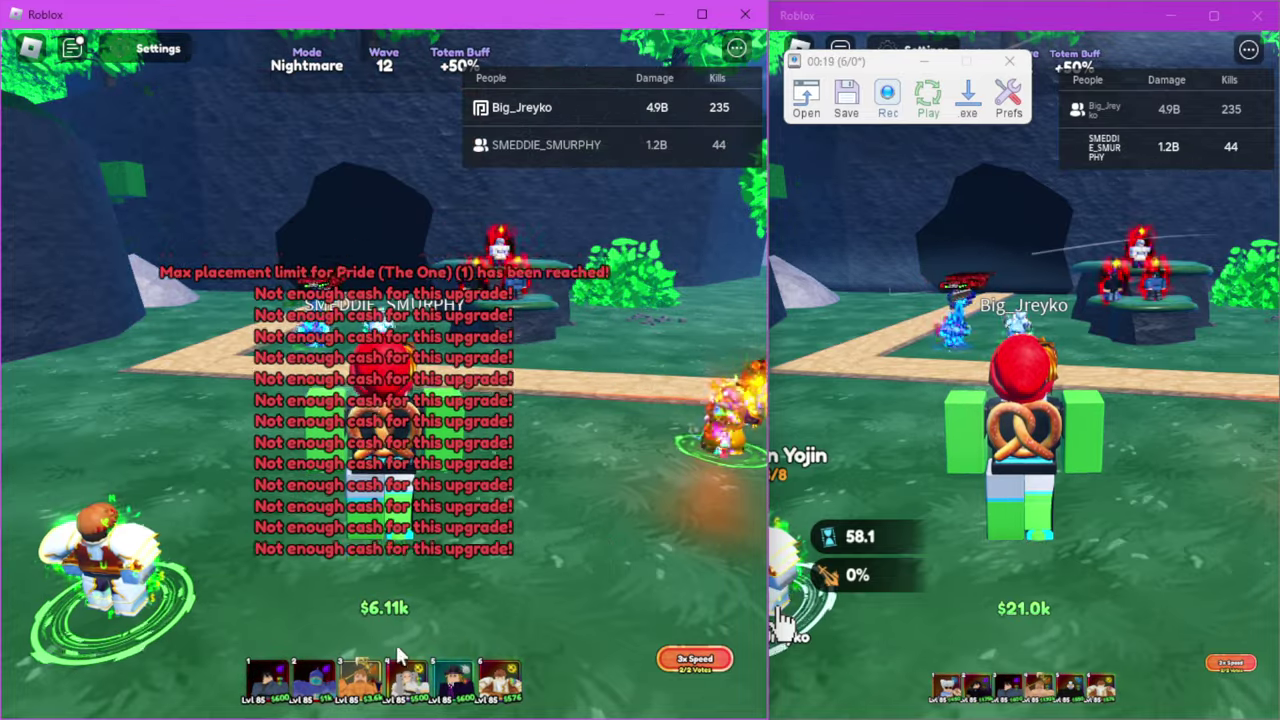
{"action": "left_click", "coordinate": [408, 680]}
{"action": "key", "text": "q"}
Upgrade Businessman Yojin, then try placing another unit.
{"action": "left_click", "coordinate": [88, 622]}
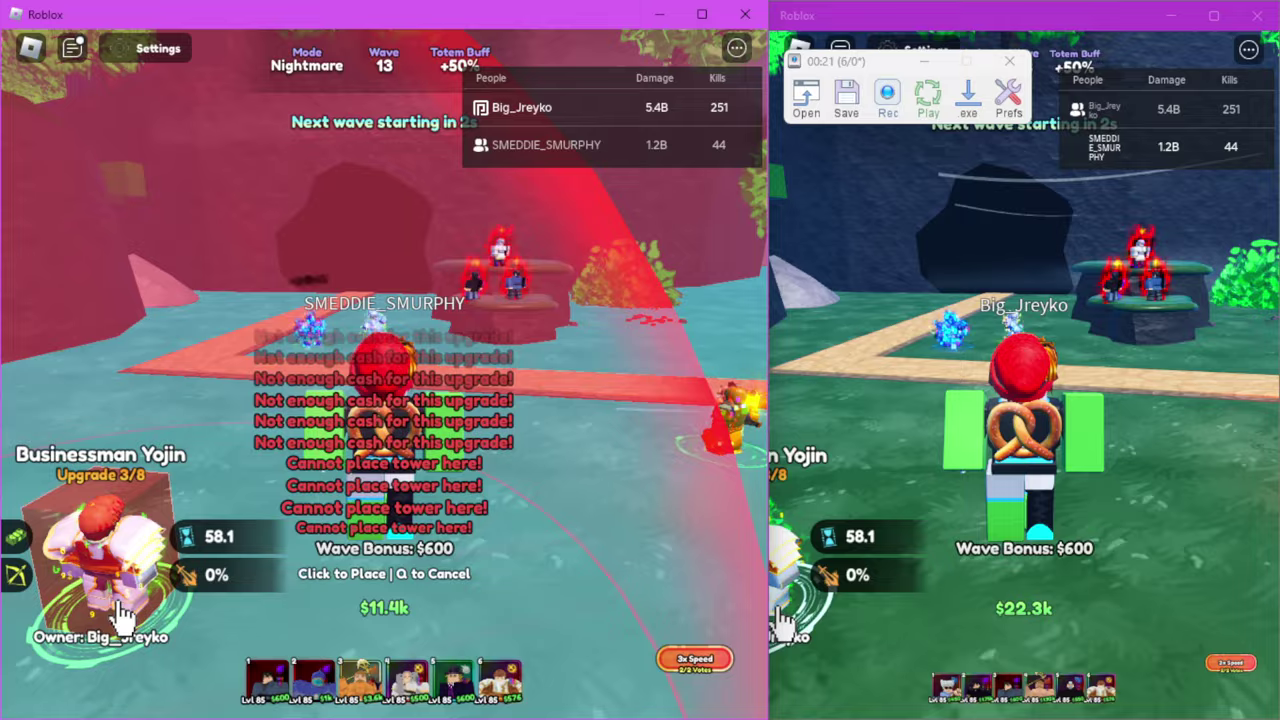
{"action": "key", "text": "q"}
{"action": "left_click", "coordinate": [135, 572]}
{"action": "key", "text": "e"}
{"action": "key", "text": "e"}
{"action": "key", "text": "e"}
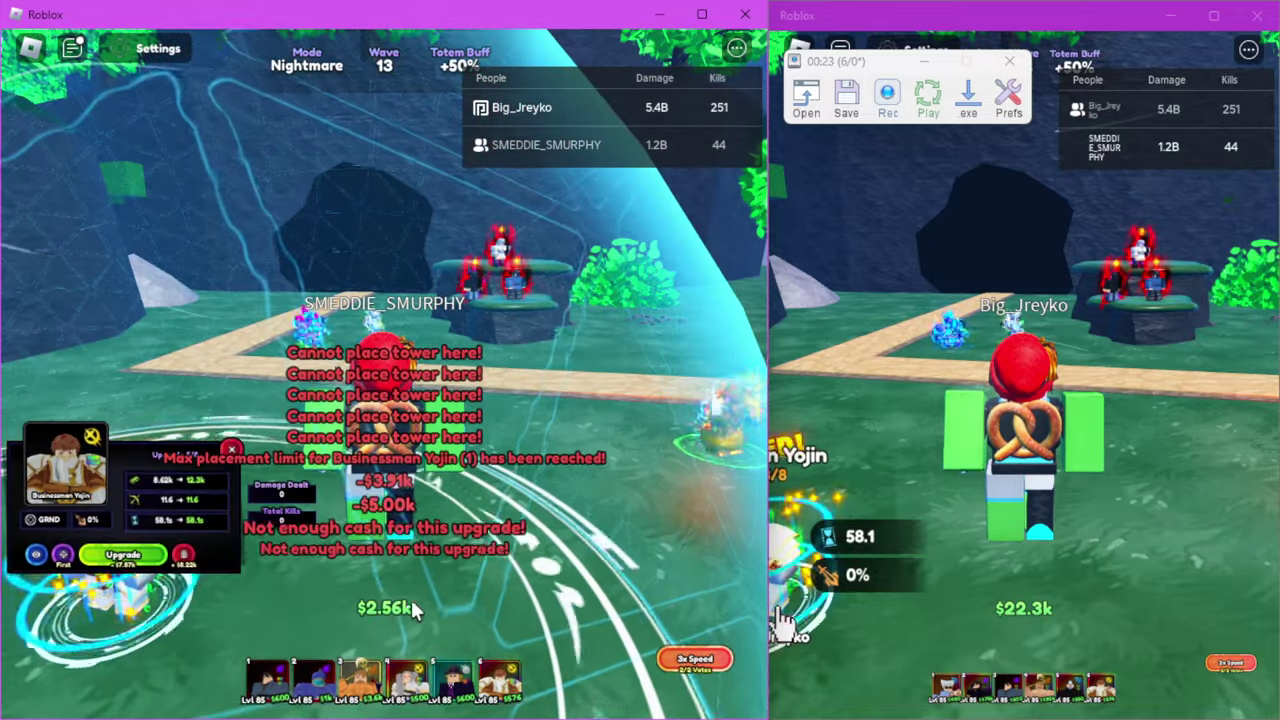
{"action": "left_click", "coordinate": [411, 599]}
{"action": "key", "text": "1"}
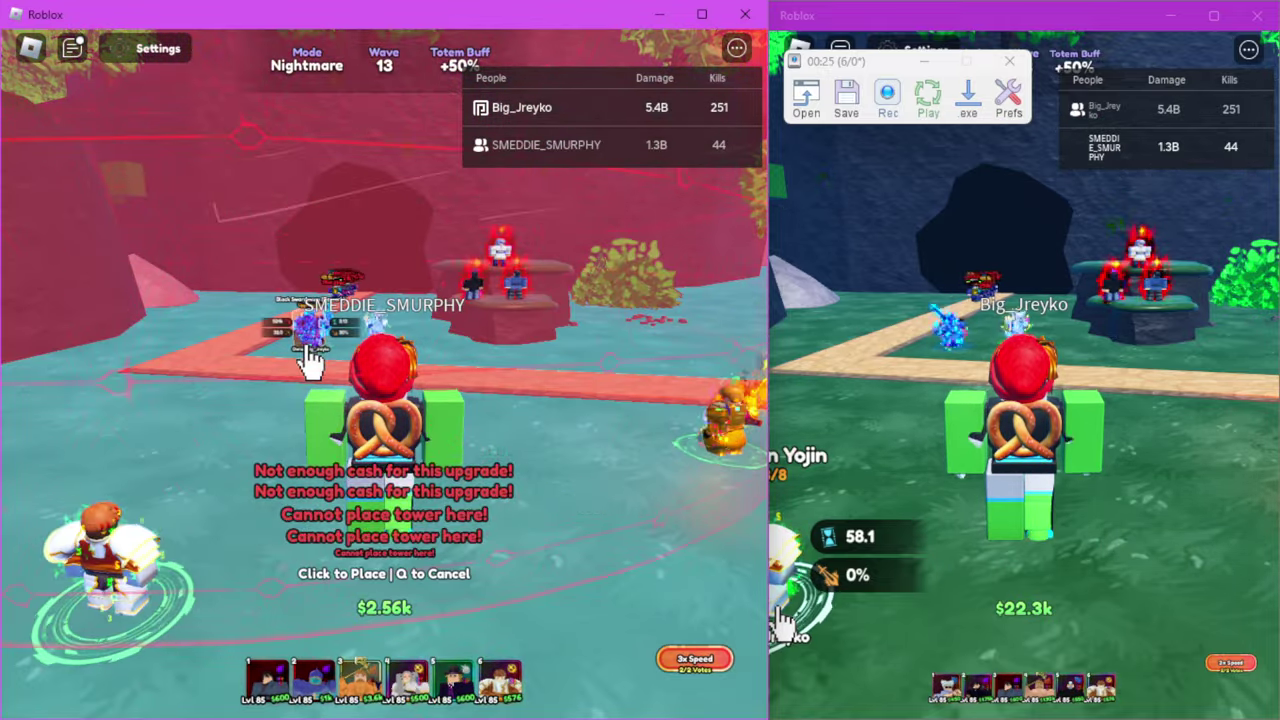
{"action": "left_click", "coordinate": [312, 358]}
Attempt more unit placements in the right match, then cancel the failed placement.
{"action": "left_click", "coordinate": [375, 458]}
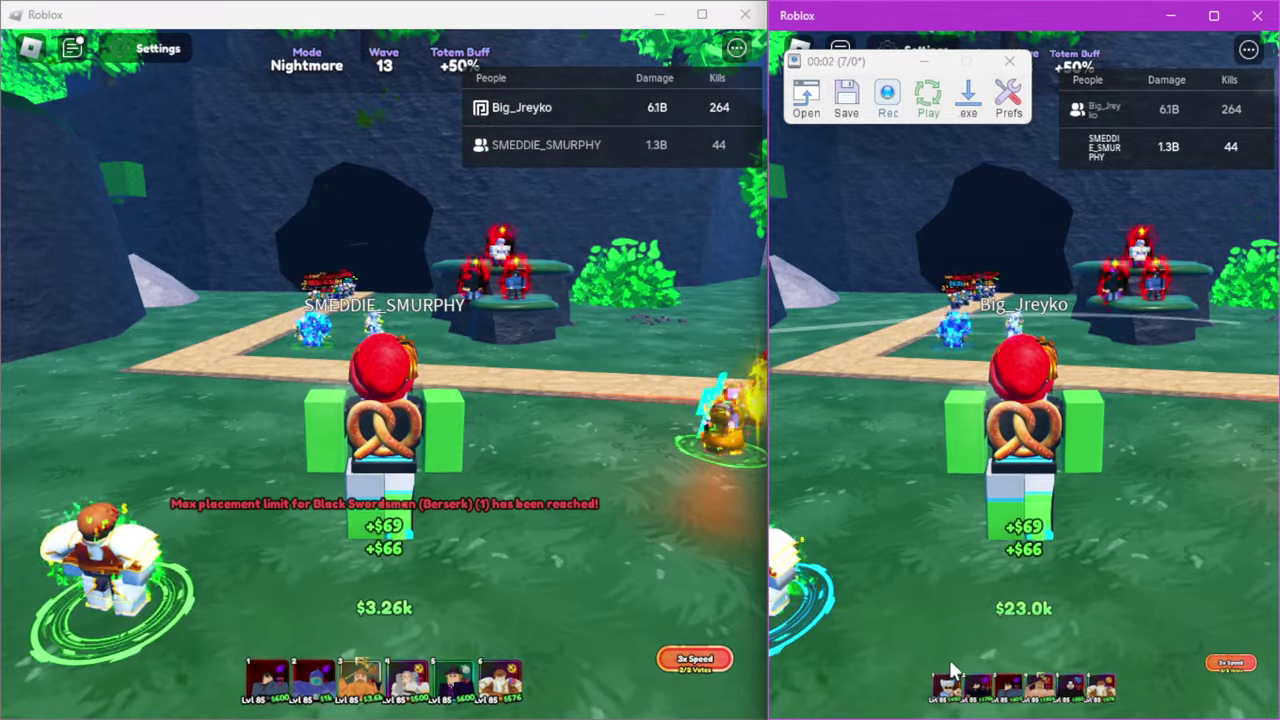
{"action": "key", "text": "1"}
{"action": "left_click", "coordinate": [1016, 354]}
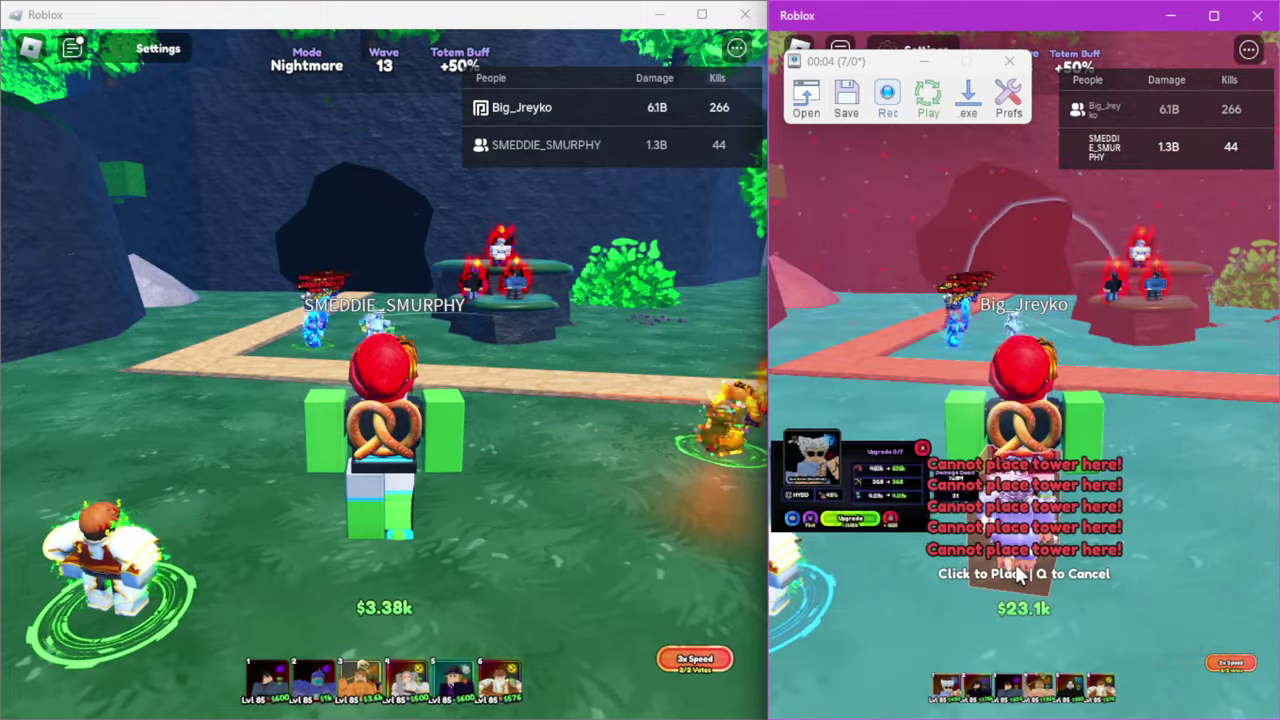
{"action": "left_click", "coordinate": [1014, 333]}
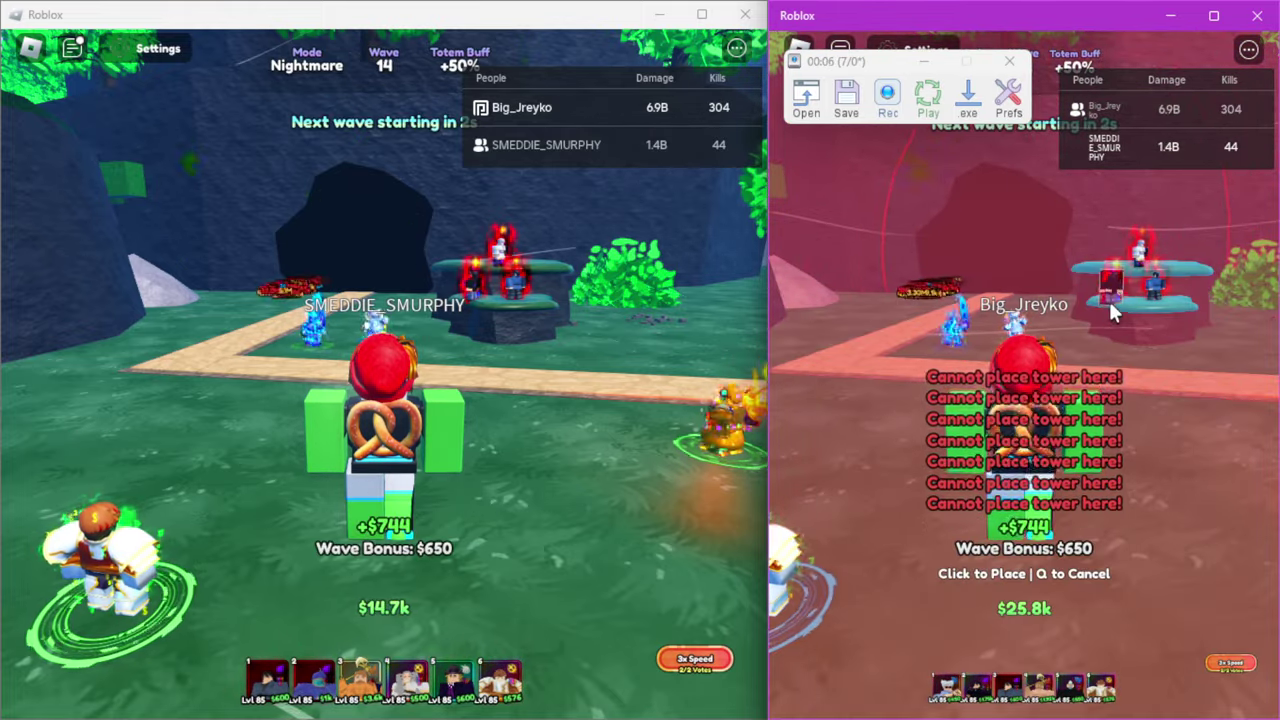
{"action": "left_click", "coordinate": [1113, 312]}
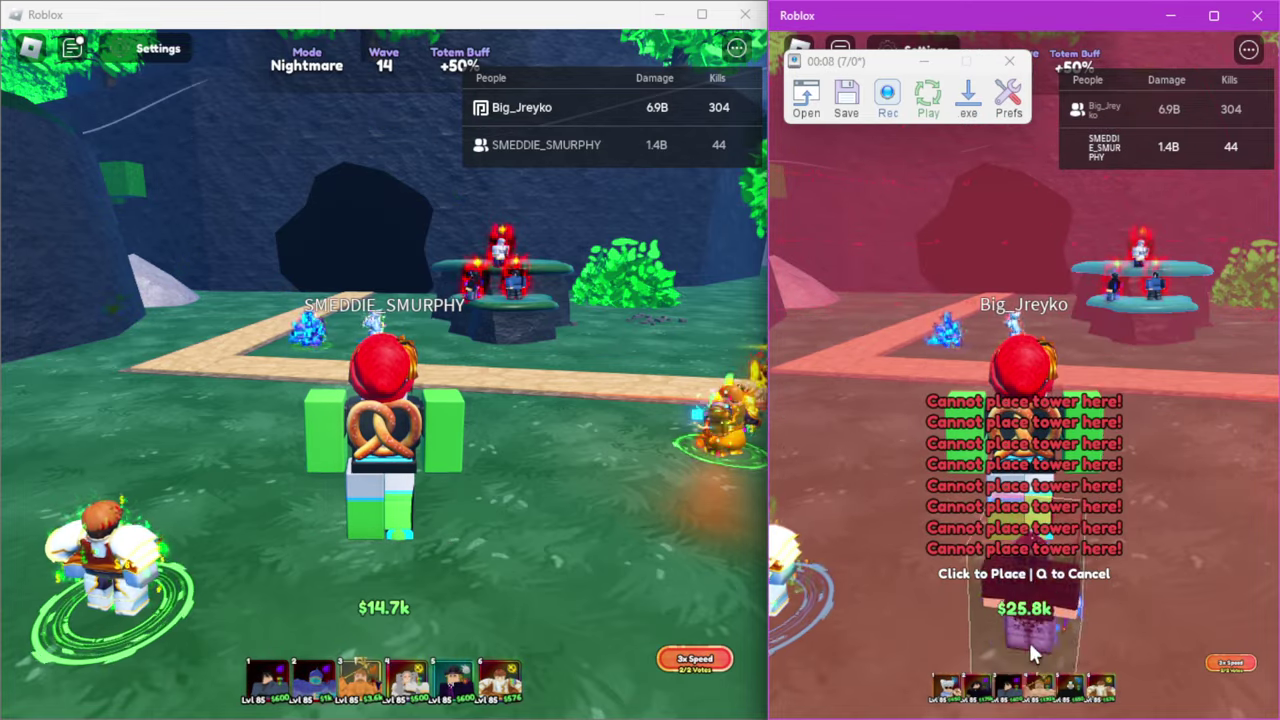
{"action": "key", "text": "q"}
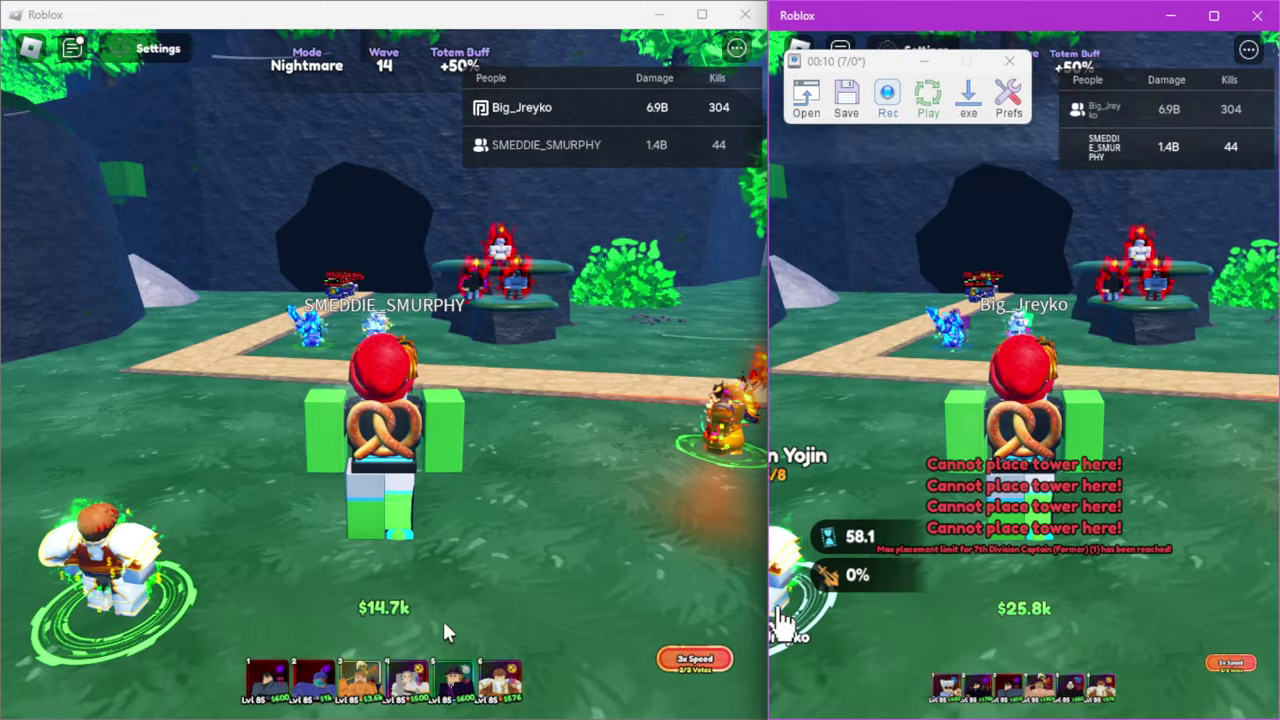
Place a unit in the left match and upgrade Pride (The One) to 7/11.
{"action": "key", "text": "3"}
{"action": "left_click", "coordinate": [490, 350]}
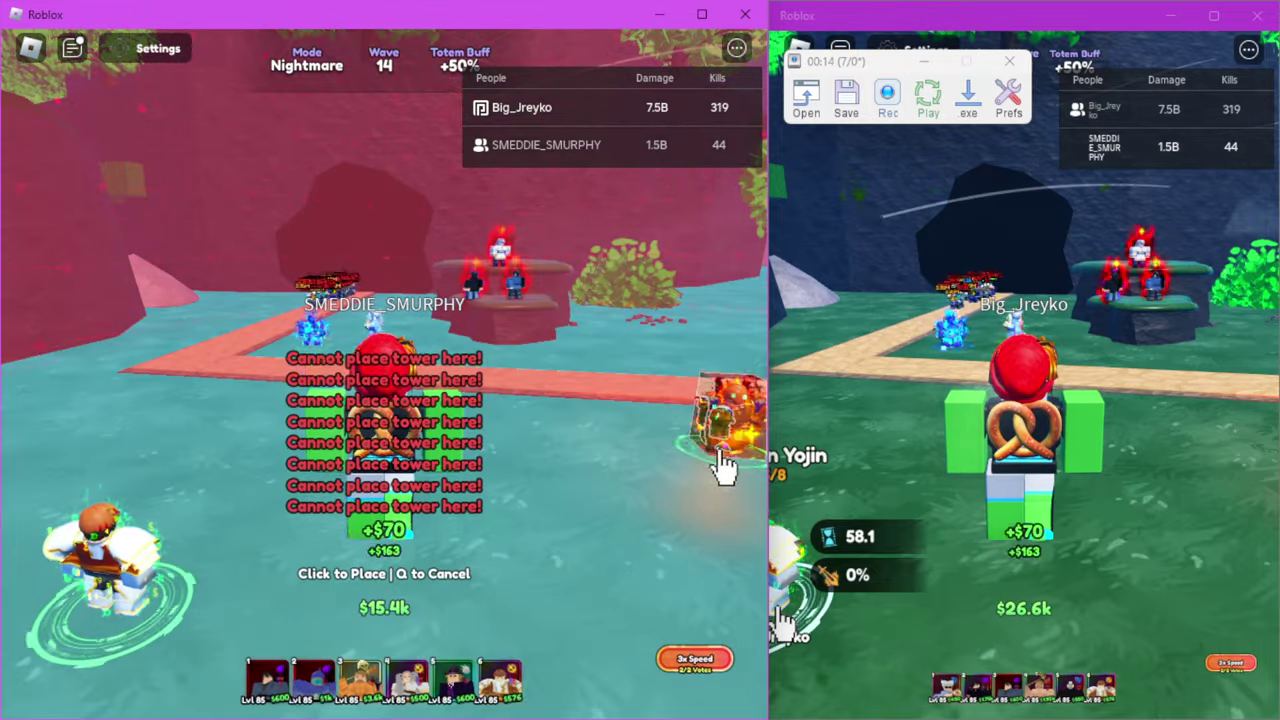
{"action": "left_click", "coordinate": [720, 430]}
{"action": "left_click", "coordinate": [700, 440]}
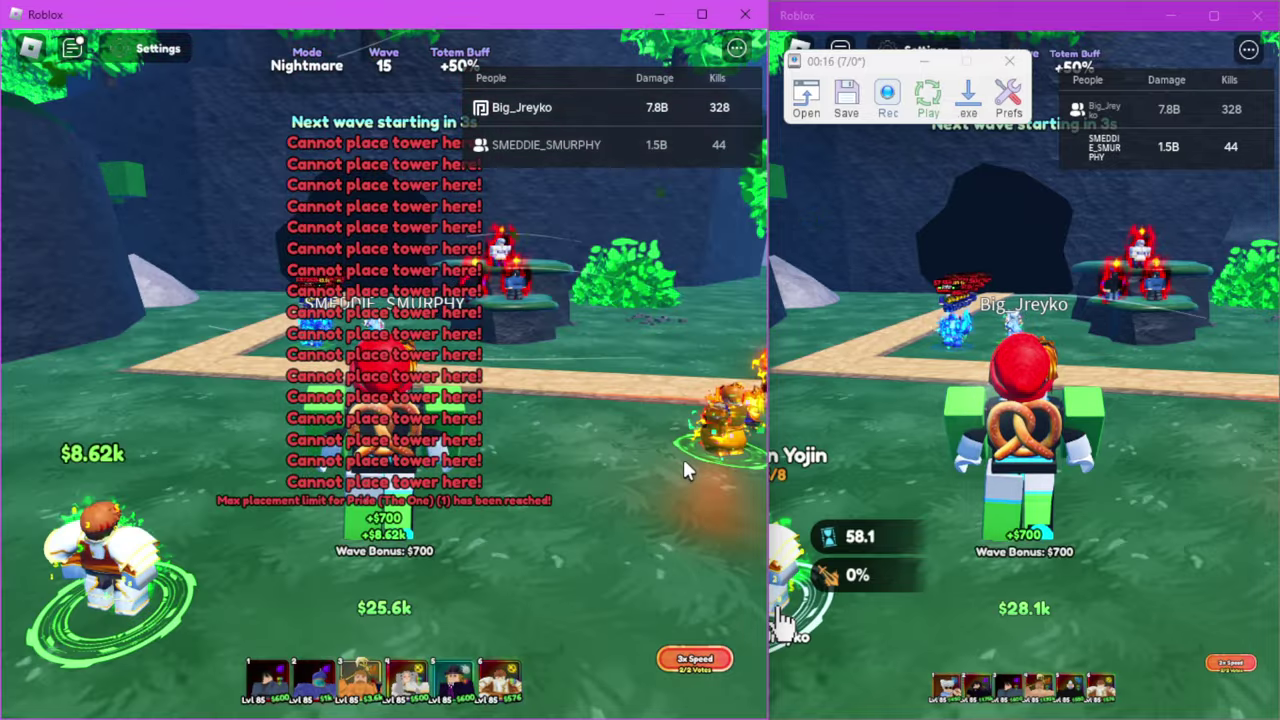
{"action": "left_click", "coordinate": [120, 560]}
{"action": "left_click", "coordinate": [120, 558]}
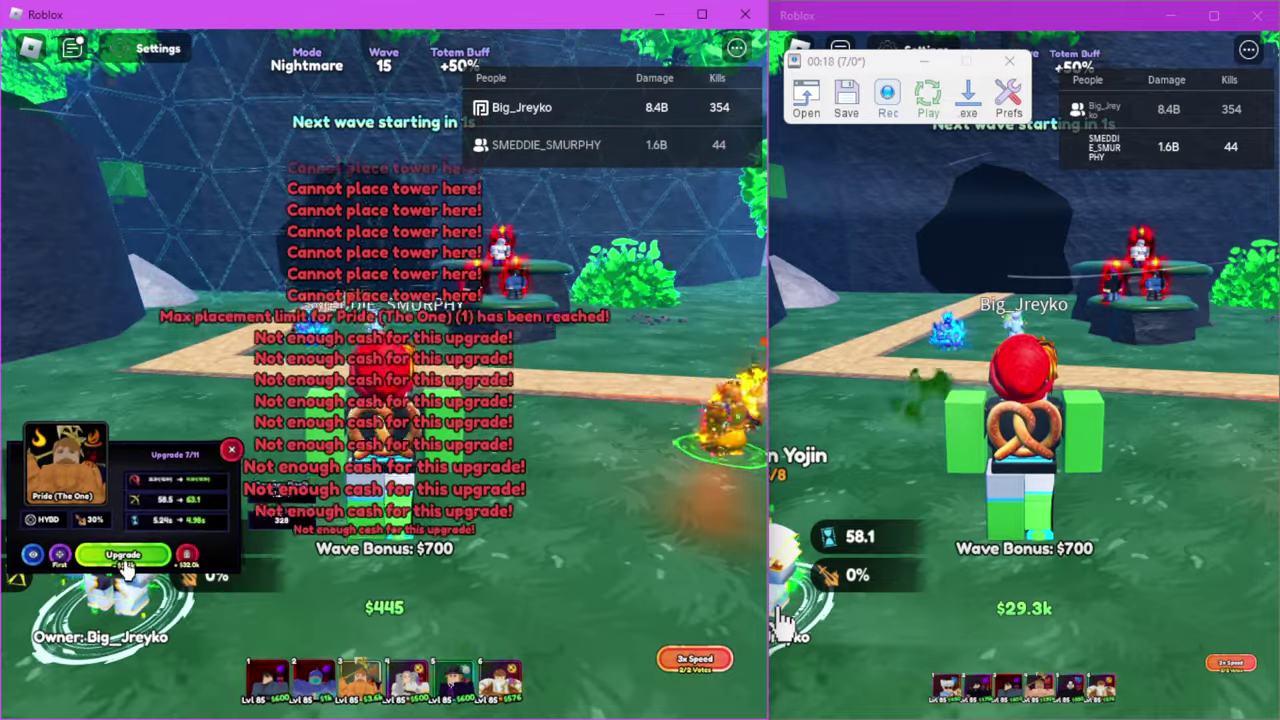
{"action": "left_click", "coordinate": [375, 600]}
Try another placement and Businessman Yojin upgrades despite too little cash.
{"action": "left_click", "coordinate": [408, 675]}
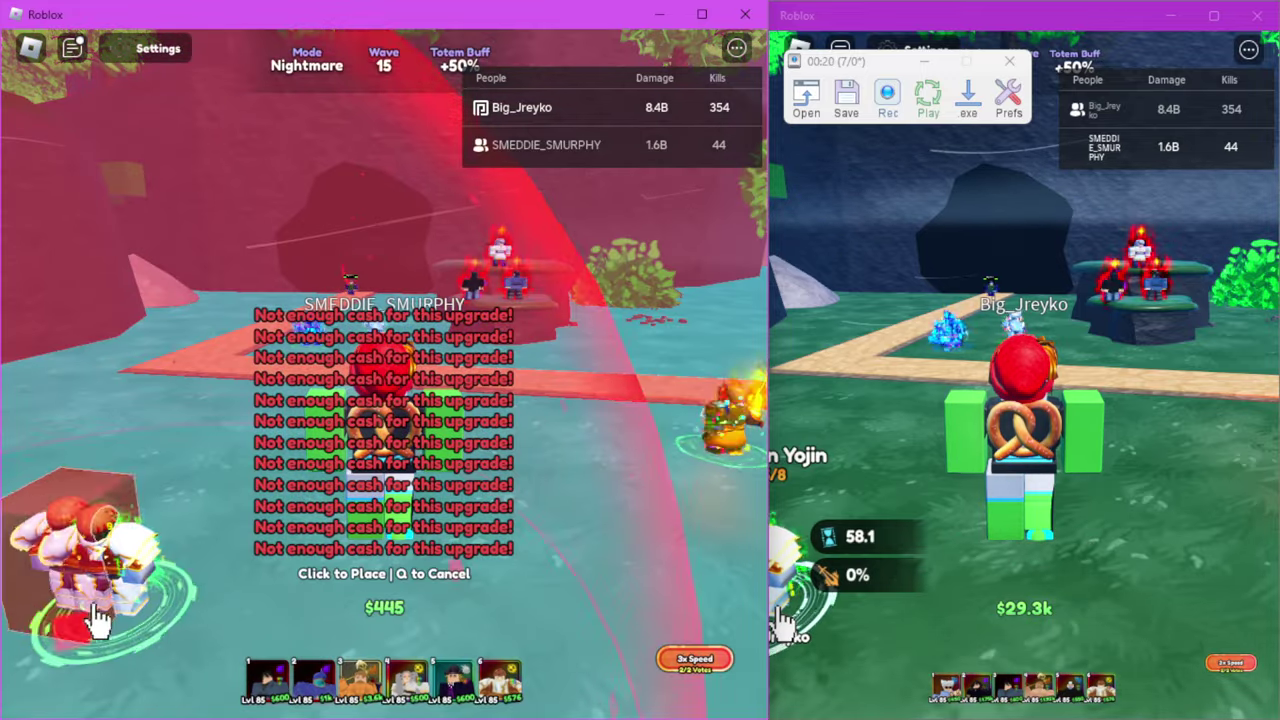
{"action": "left_click", "coordinate": [90, 560]}
{"action": "left_click", "coordinate": [120, 600]}
{"action": "key", "text": "q"}
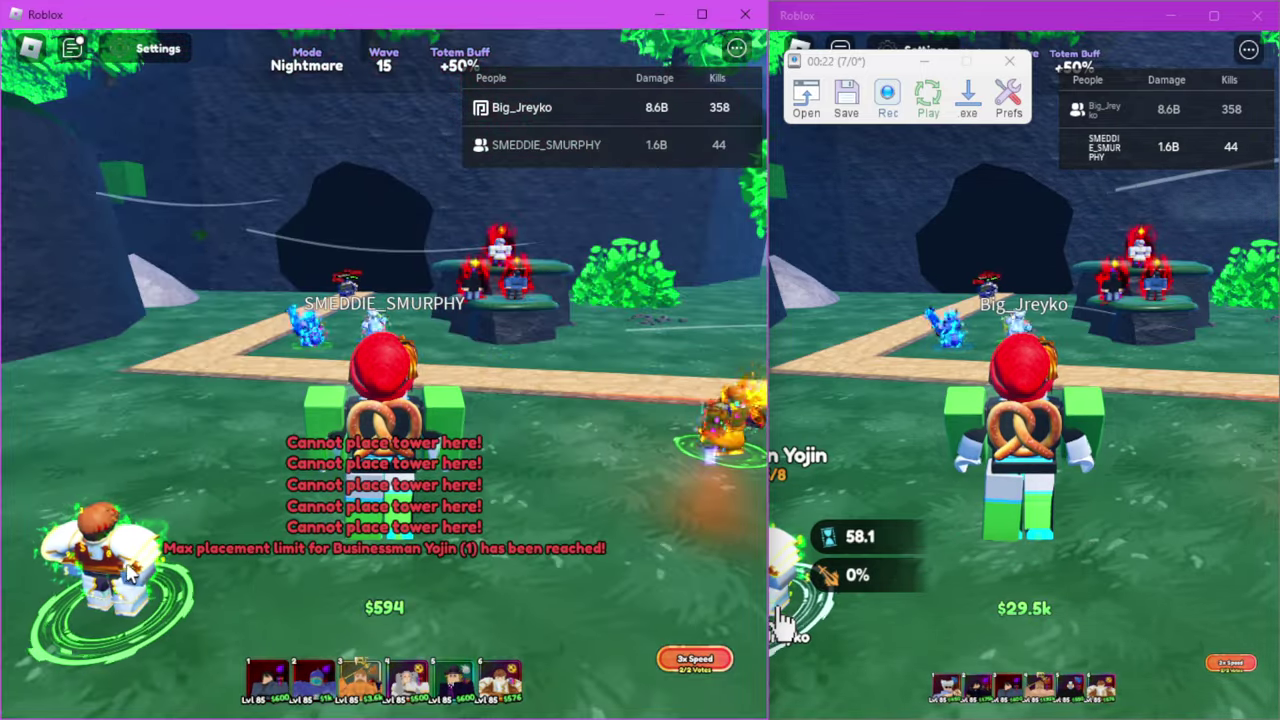
{"action": "left_click", "coordinate": [130, 570]}
{"action": "left_click", "coordinate": [128, 543]}
{"action": "left_click", "coordinate": [297, 417]}
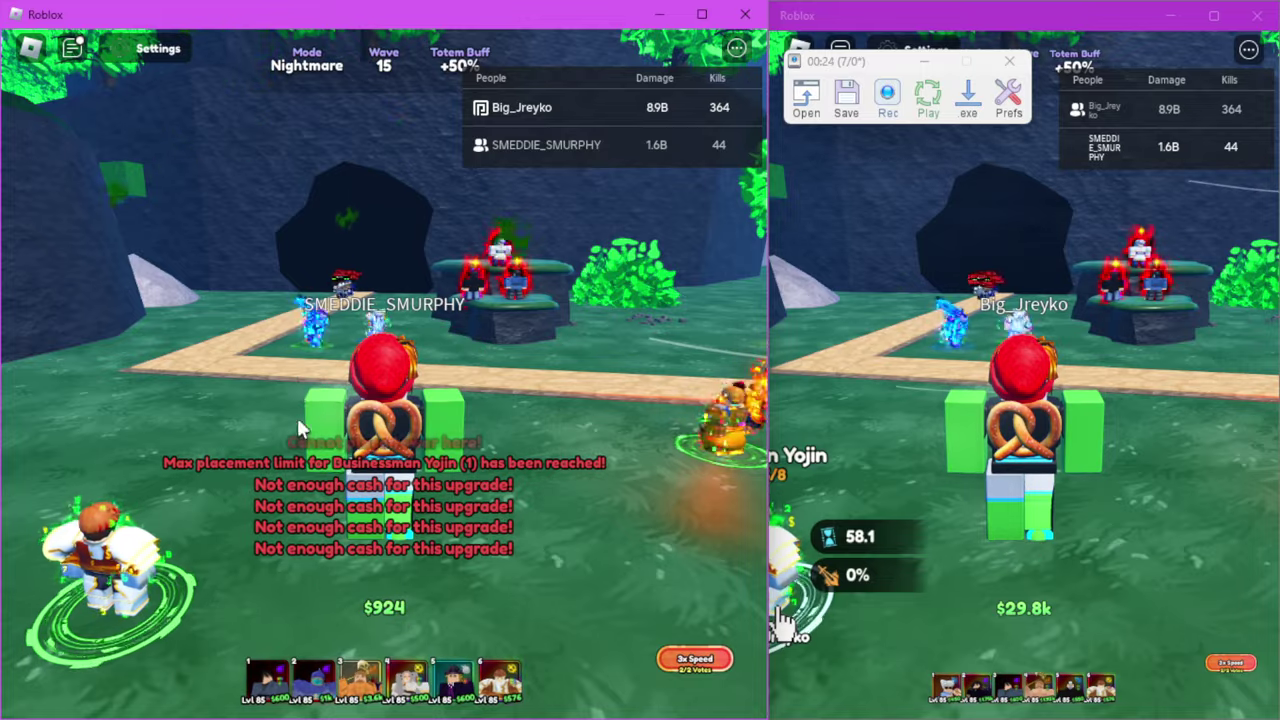
Retry placing a unit on the left match's field.
{"action": "left_click", "coordinate": [270, 680]}
{"action": "left_click", "coordinate": [312, 400]}
{"action": "left_click", "coordinate": [312, 358]}
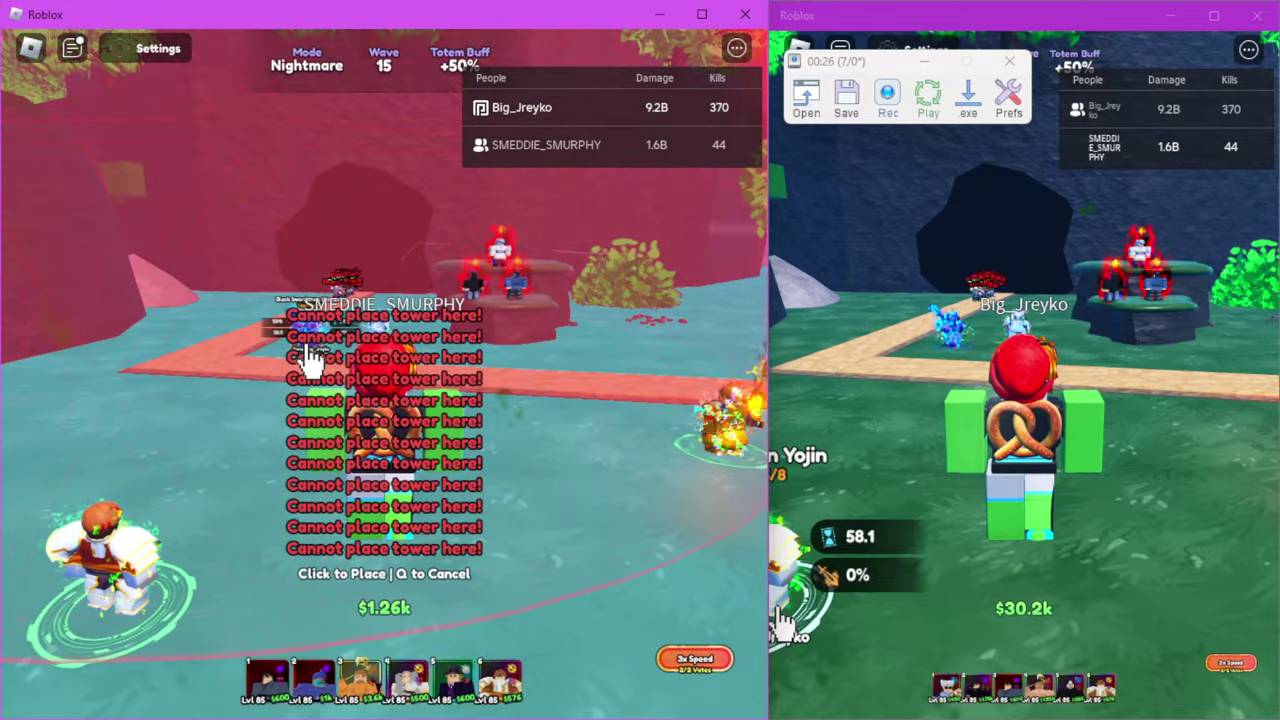
Retry unit placements in the right match, then cancel them.
{"action": "left_click", "coordinate": [312, 358]}
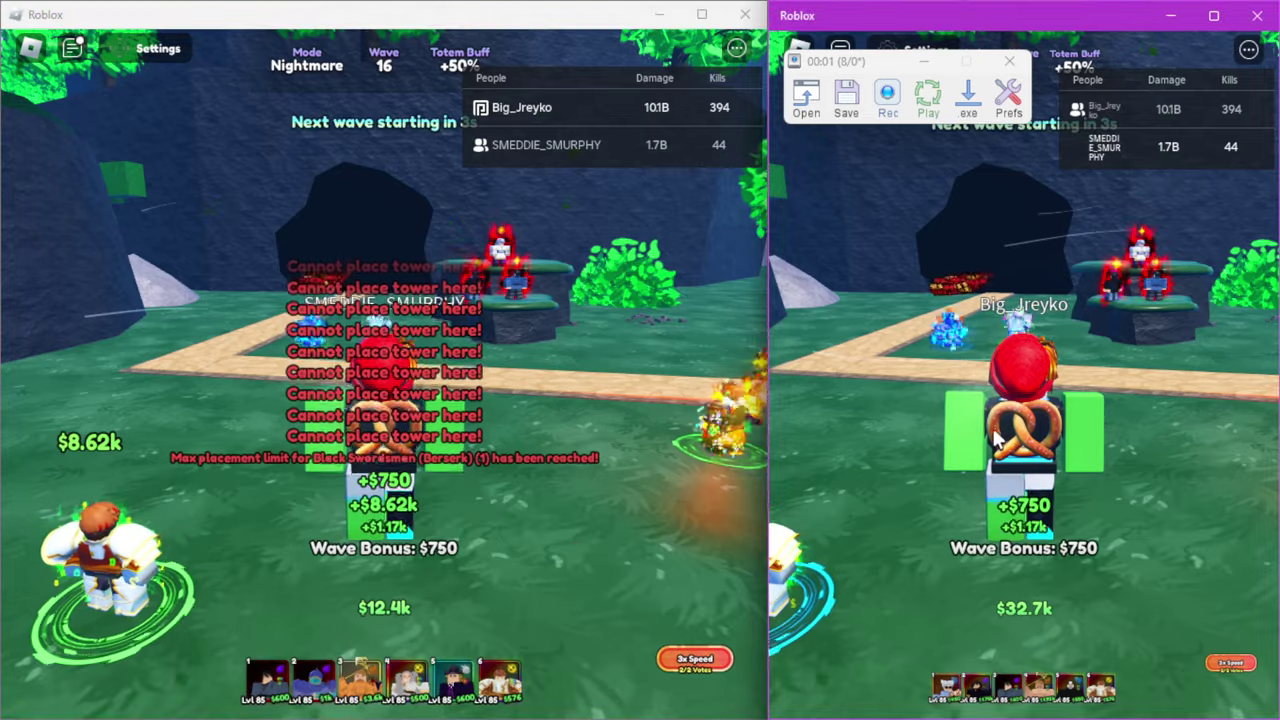
{"action": "left_click", "coordinate": [1010, 445]}
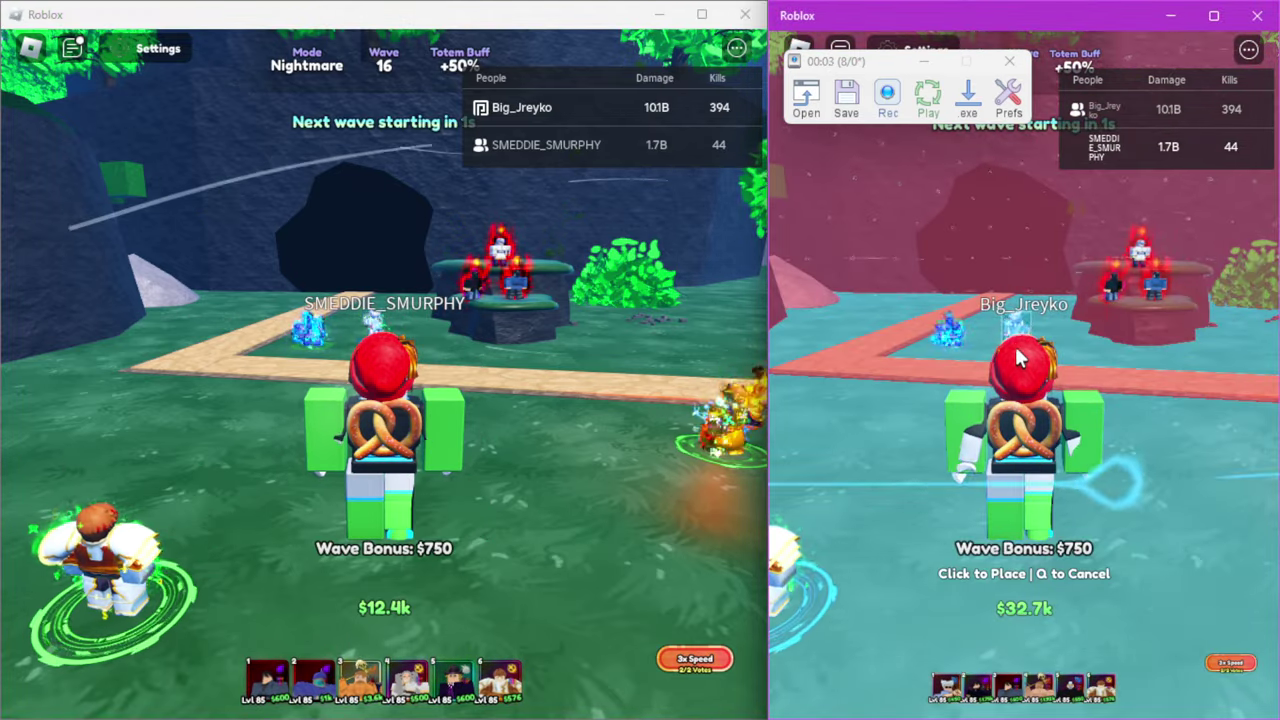
{"action": "left_click", "coordinate": [1014, 340]}
{"action": "left_click", "coordinate": [1014, 333]}
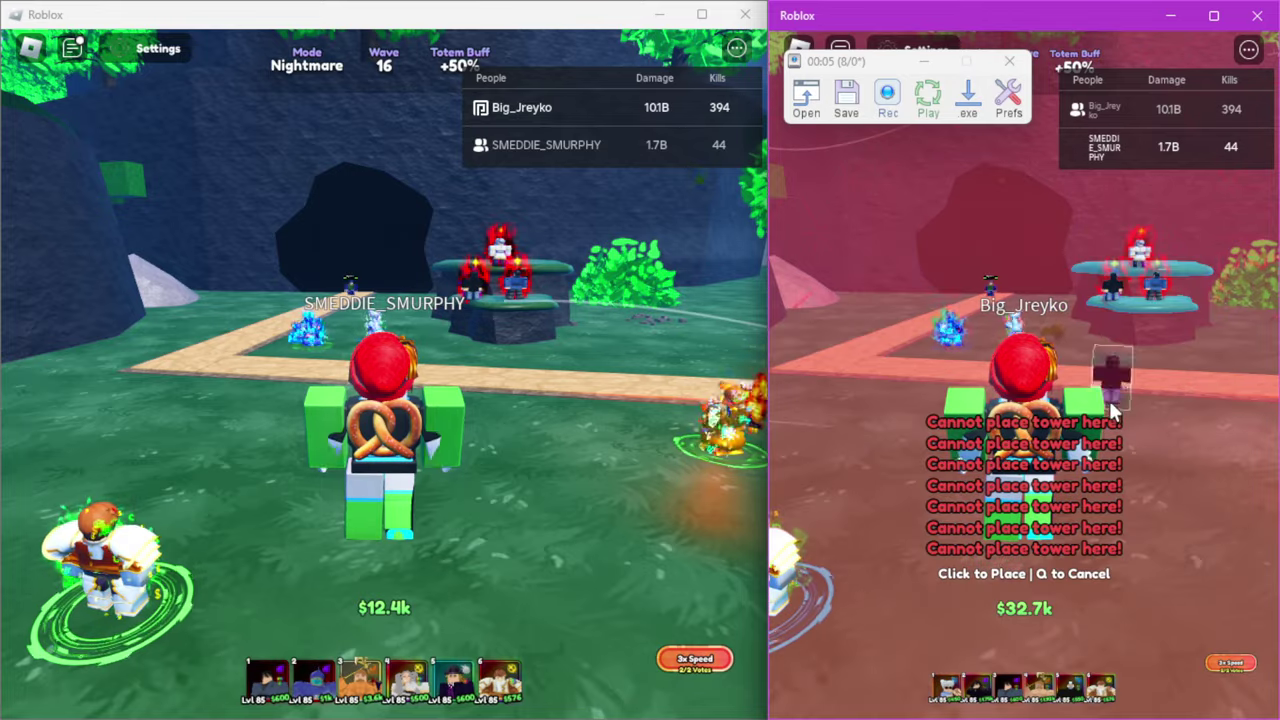
{"action": "left_click", "coordinate": [1108, 300]}
{"action": "left_click", "coordinate": [1030, 420]}
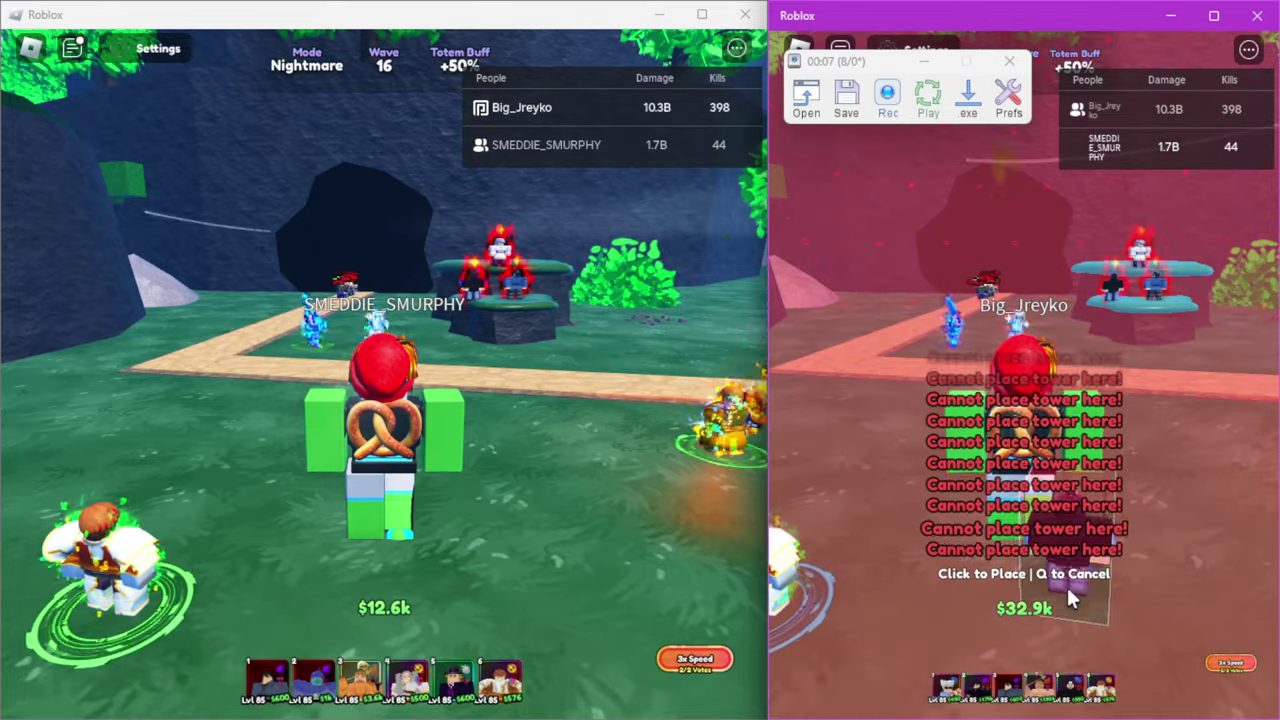
{"action": "key", "text": "q"}
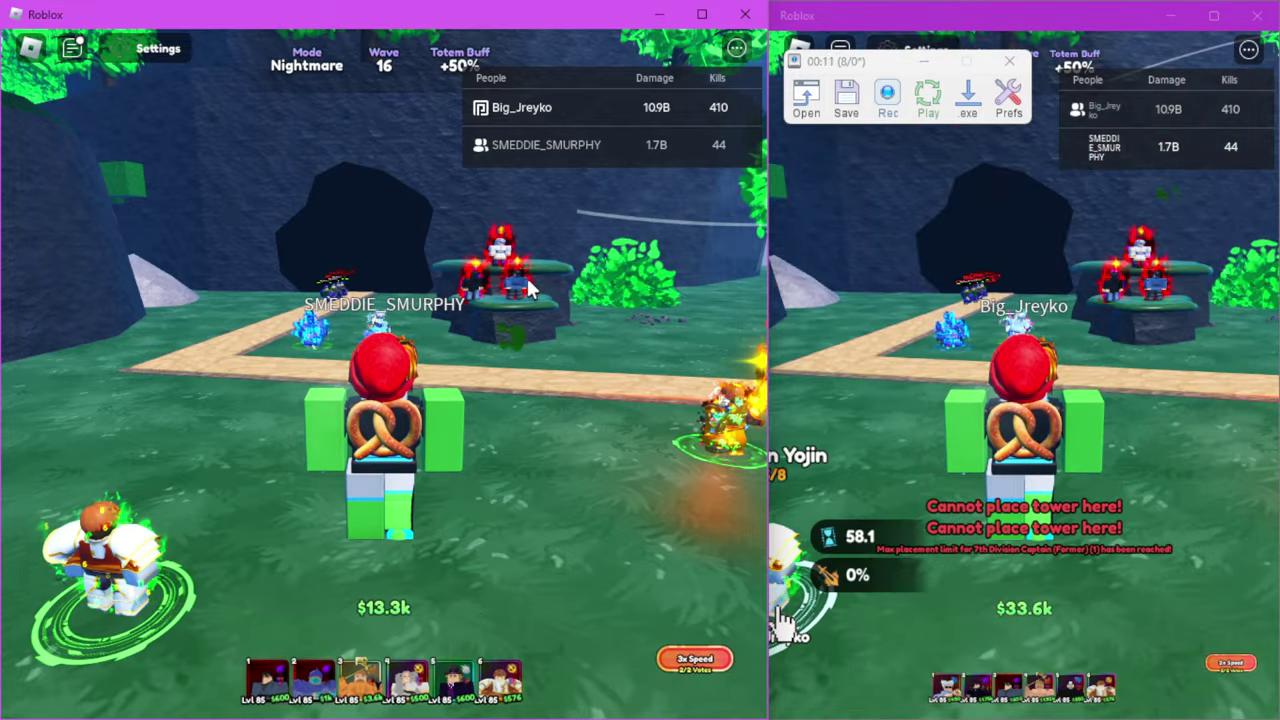
Try placing another Pride (The One) and upgrading the placed one in the left match.
{"action": "left_click", "coordinate": [455, 680]}
{"action": "left_click", "coordinate": [463, 486]}
{"action": "left_click", "coordinate": [430, 470]}
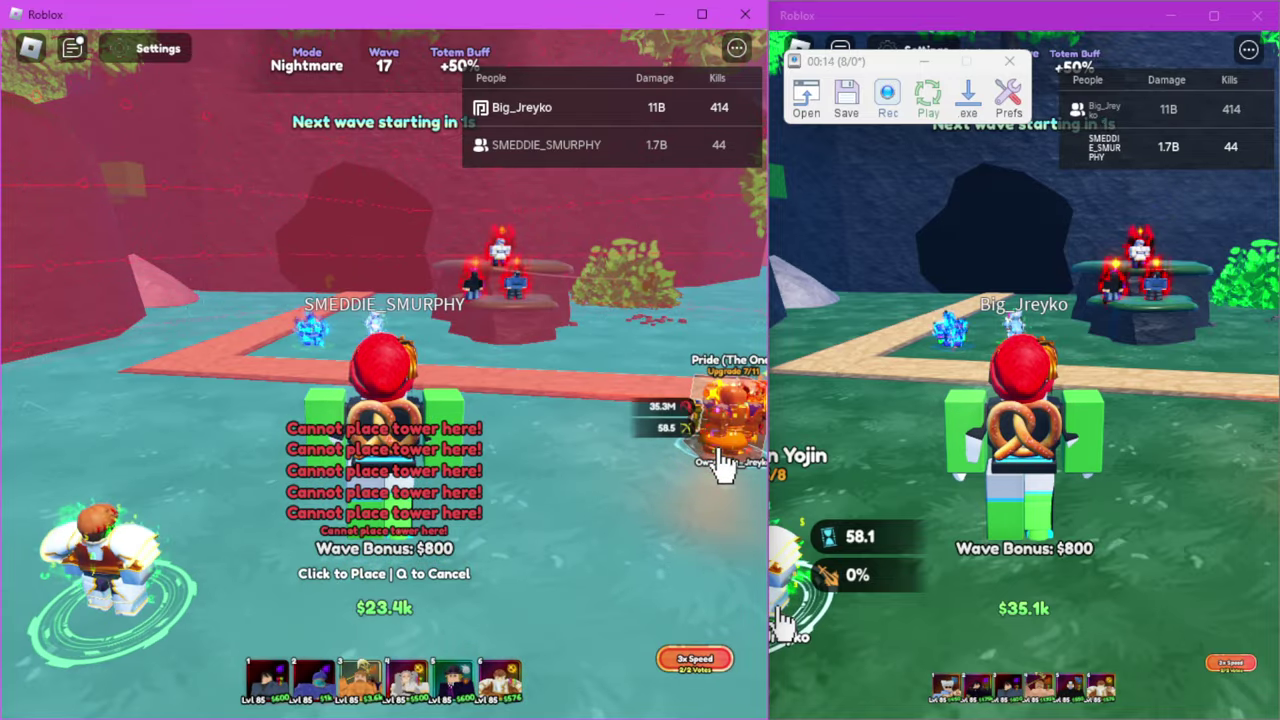
{"action": "left_click", "coordinate": [660, 440]}
{"action": "left_click", "coordinate": [620, 450]}
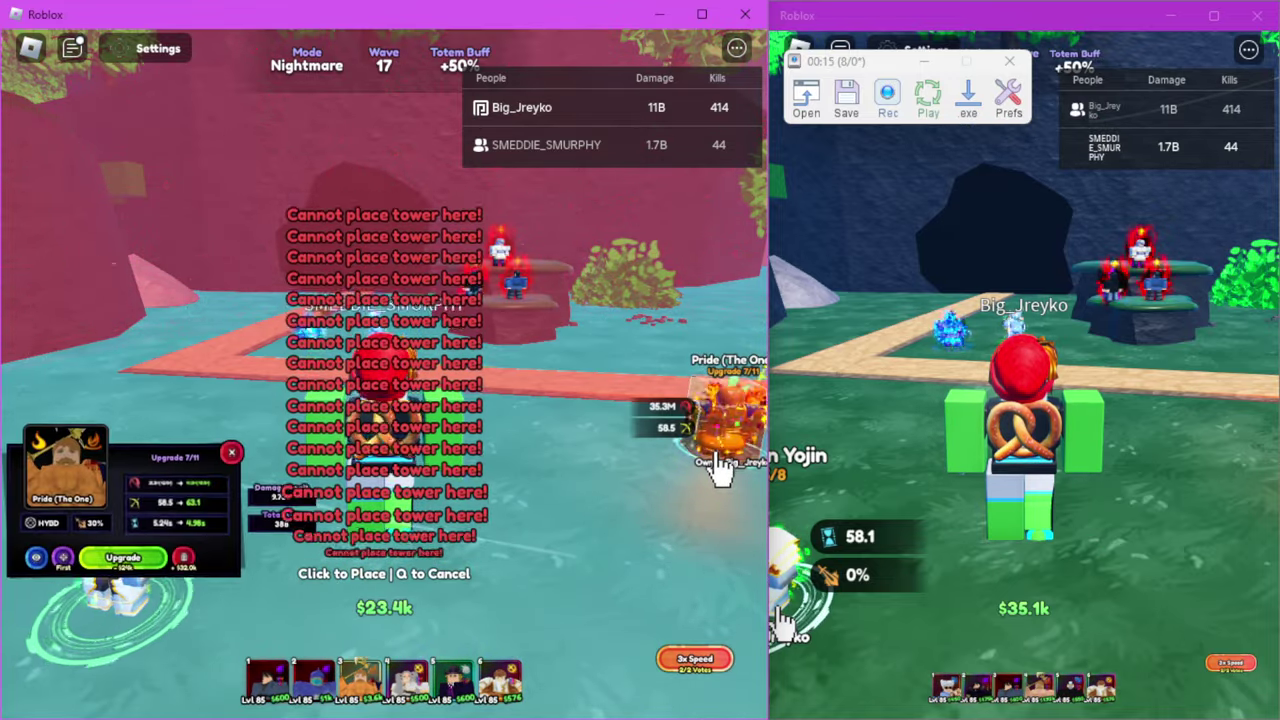
{"action": "left_click", "coordinate": [560, 500]}
{"action": "left_click", "coordinate": [700, 430]}
{"action": "key", "text": "e"}
{"action": "key", "text": "e"}
{"action": "key", "text": "e"}
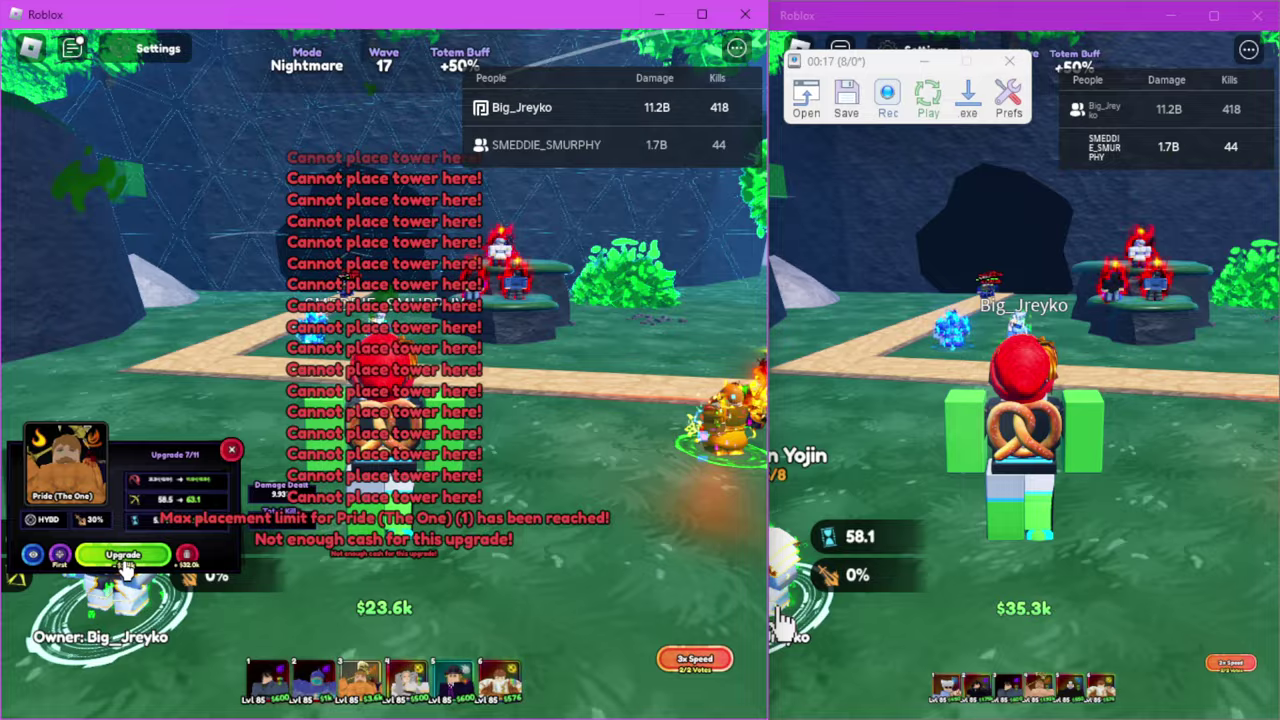
{"action": "key", "text": "e"}
{"action": "key", "text": "e"}
{"action": "key", "text": "e"}
{"action": "key", "text": "e"}
{"action": "key", "text": "e"}
{"action": "key", "text": "e"}
{"action": "key", "text": "e"}
{"action": "key", "text": "e"}
{"action": "key", "text": "e"}
Upgrade Businessman Yojin, dropping the left match's cash to about $13k.
{"action": "left_click", "coordinate": [410, 680]}
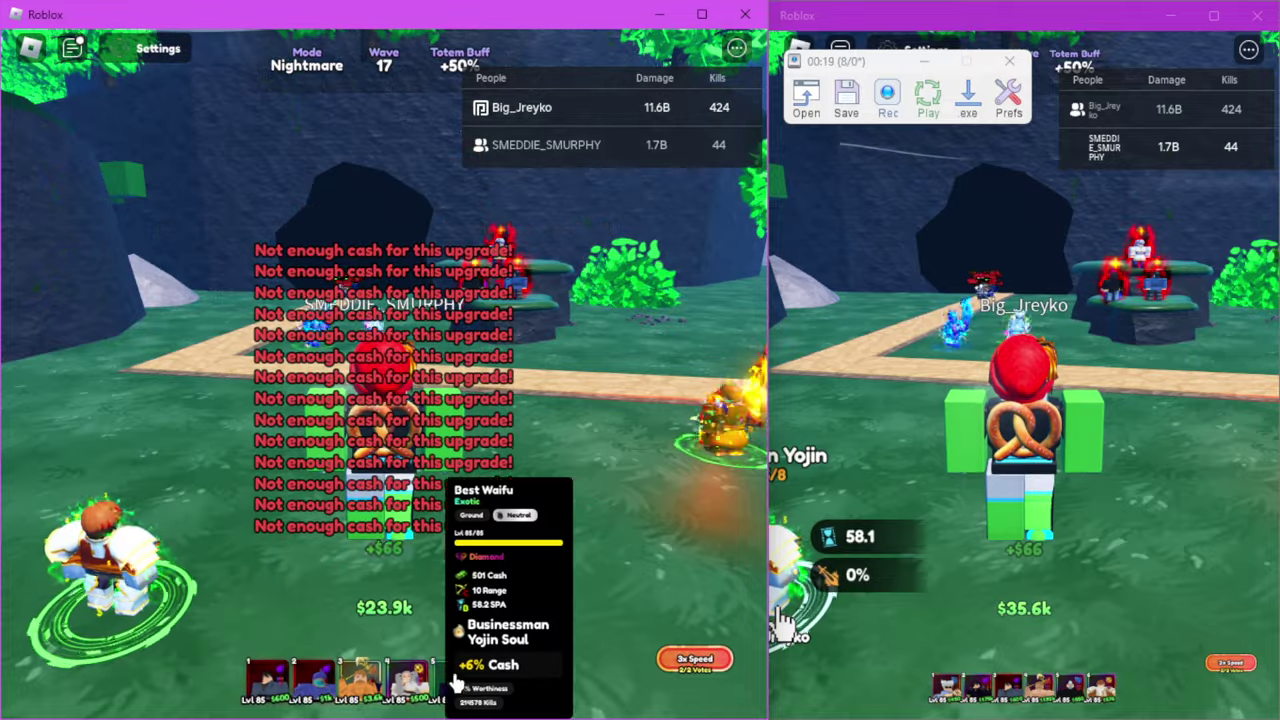
{"action": "key", "text": "4"}
{"action": "left_click", "coordinate": [118, 622]}
{"action": "left_click", "coordinate": [338, 594]}
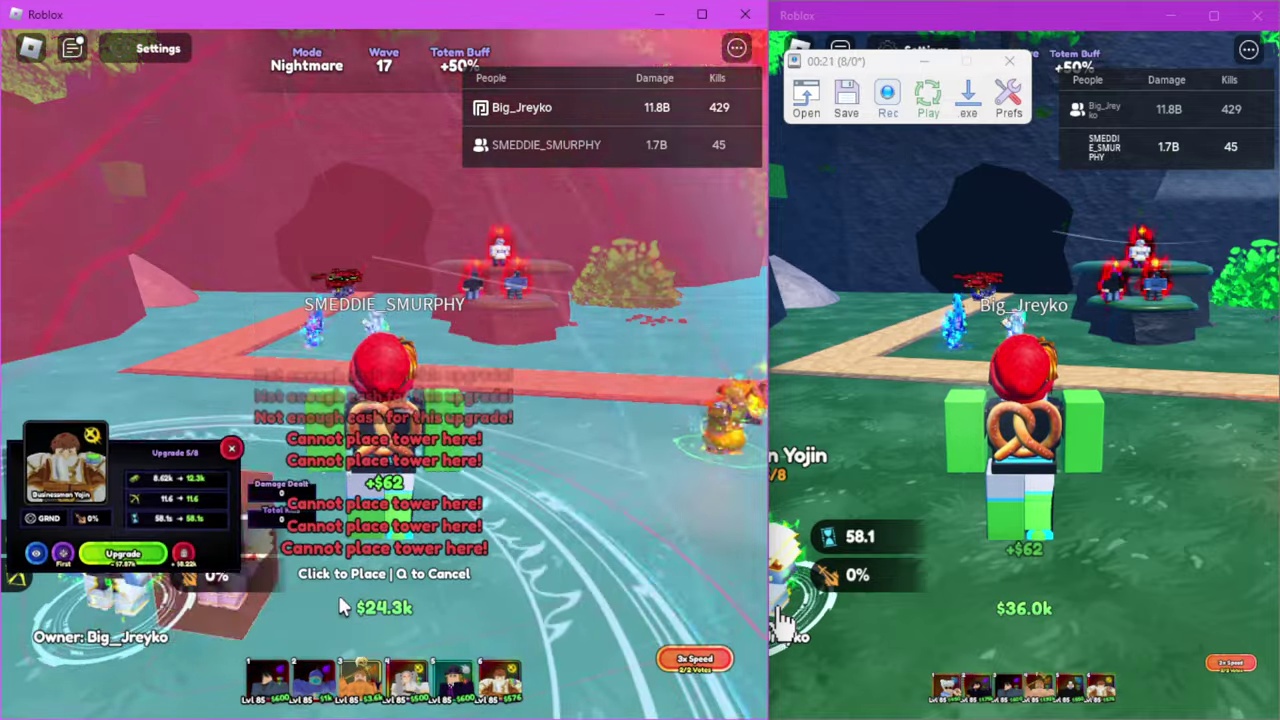
{"action": "left_click", "coordinate": [192, 568]}
{"action": "key", "text": "q"}
{"action": "left_click", "coordinate": [120, 575]}
{"action": "key", "text": "e"}
{"action": "key", "text": "e"}
{"action": "key", "text": "e"}
{"action": "left_click", "coordinate": [397, 603]}
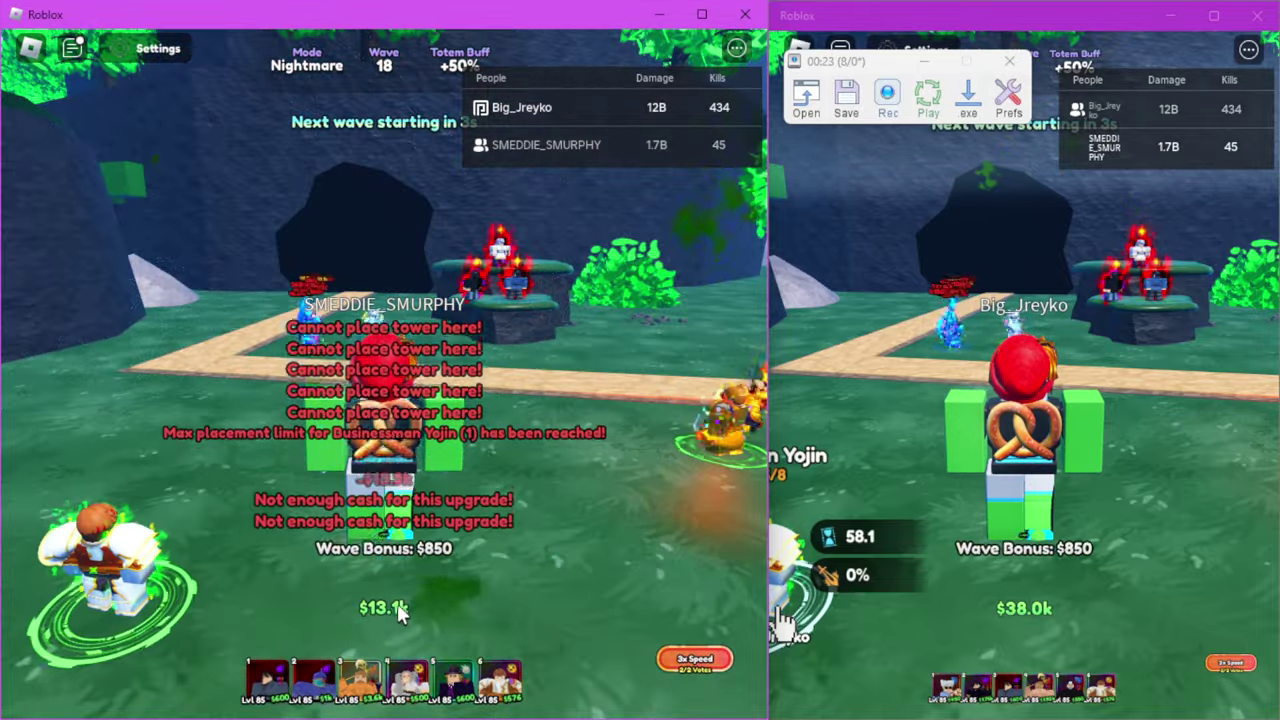
Retry placing another Black Swordsman (Berserk), then cancel the placement.
{"action": "key", "text": "4"}
{"action": "left_click", "coordinate": [305, 368]}
{"action": "left_click", "coordinate": [308, 362]}
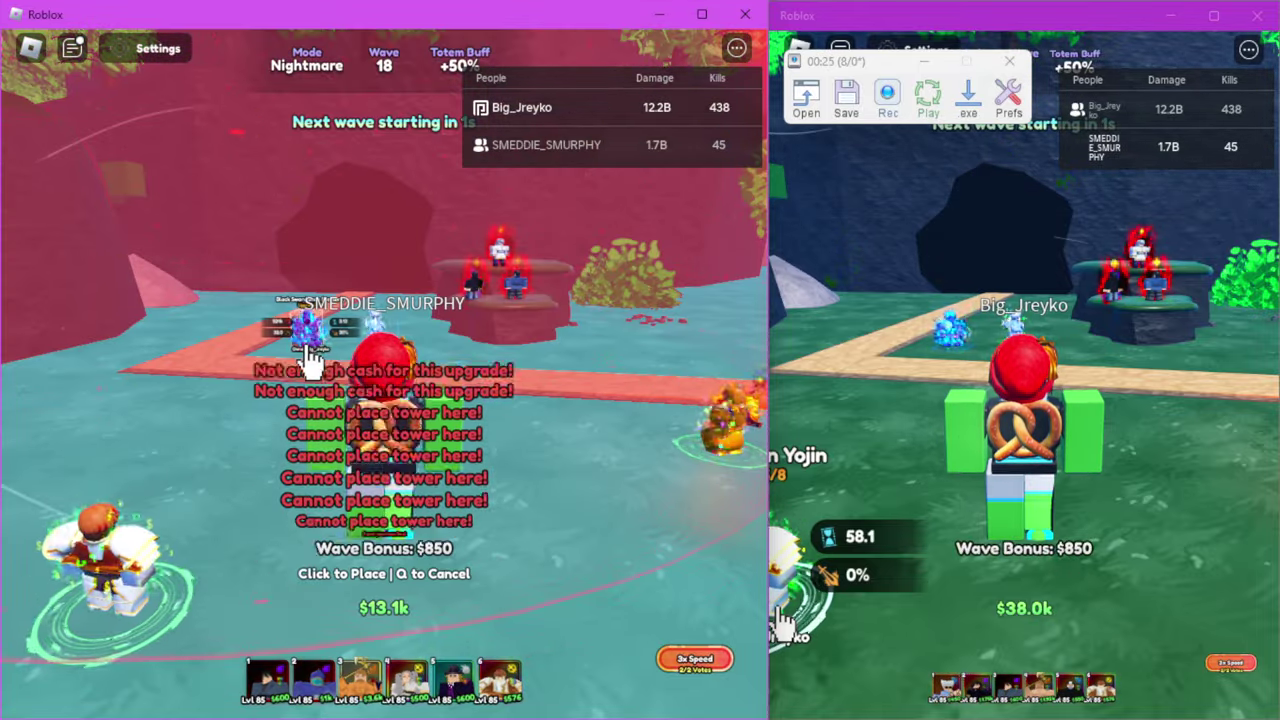
{"action": "left_click", "coordinate": [310, 358]}
{"action": "key", "text": "q"}
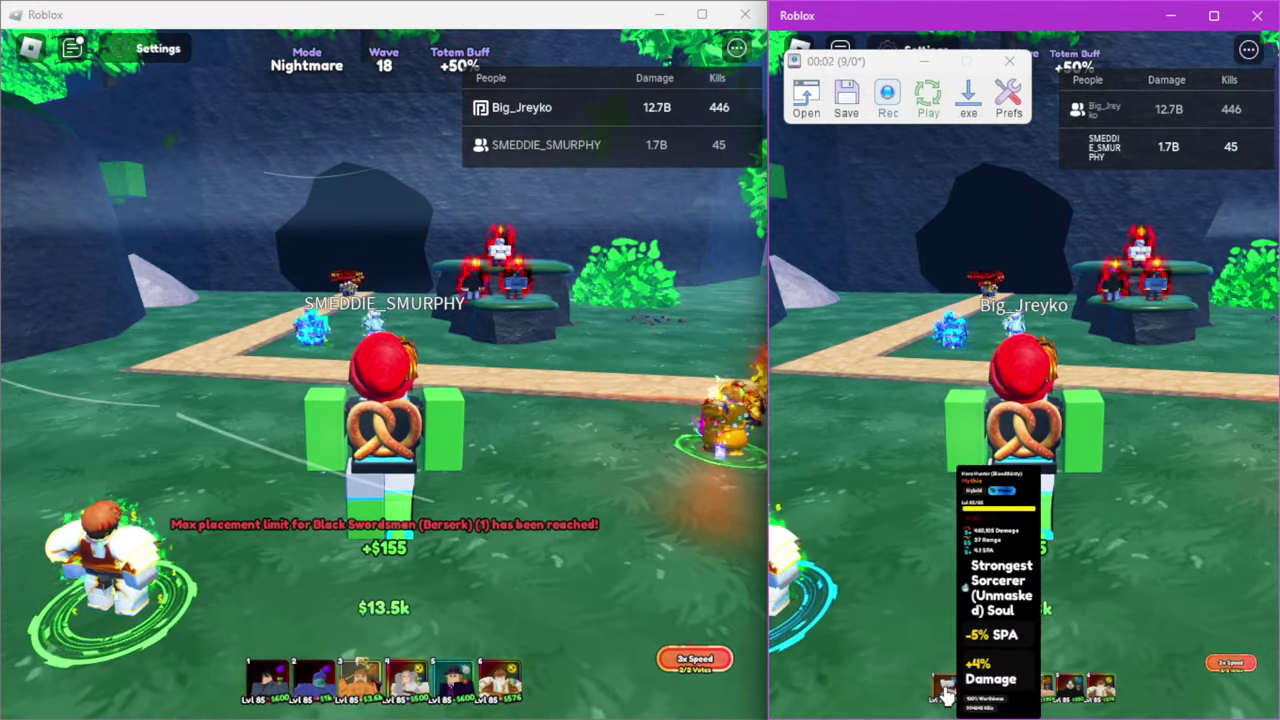
Retry tower placements in the right window until the placement limit is hit.
{"action": "key", "text": "4"}
{"action": "left_click", "coordinate": [1018, 350]}
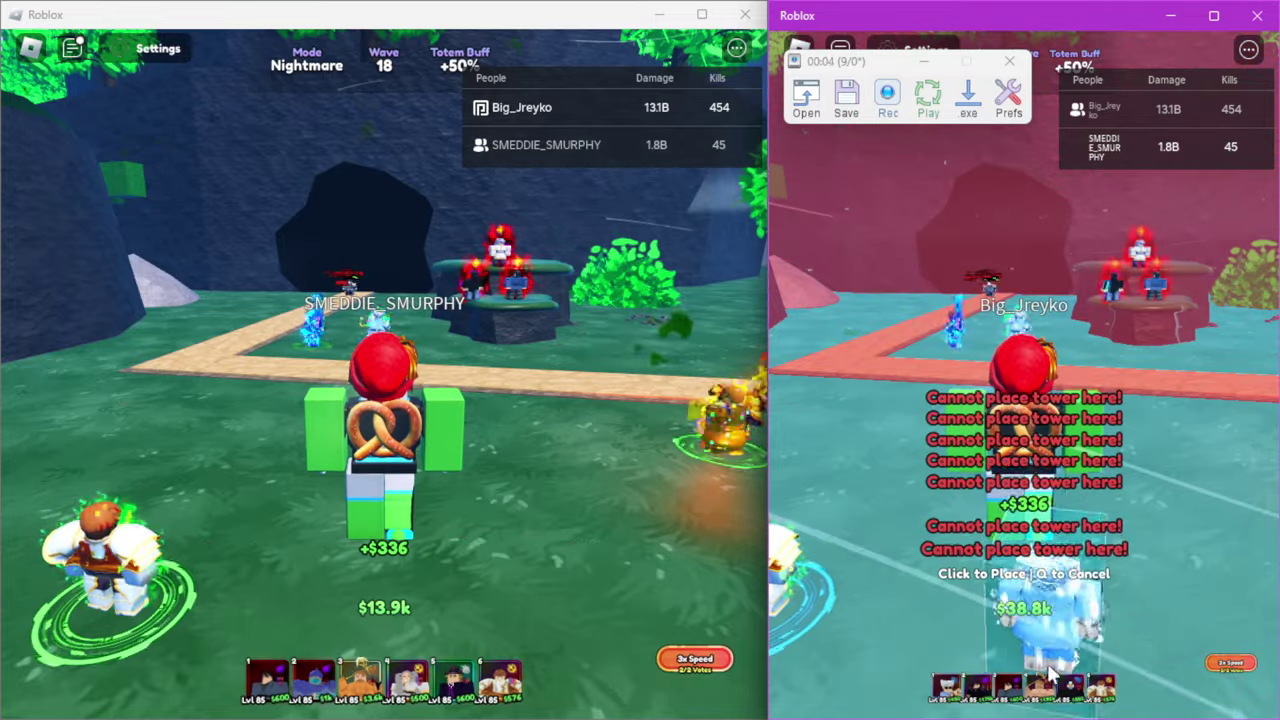
{"action": "left_click", "coordinate": [1018, 360]}
{"action": "left_click", "coordinate": [1060, 350]}
{"action": "left_click", "coordinate": [1100, 345]}
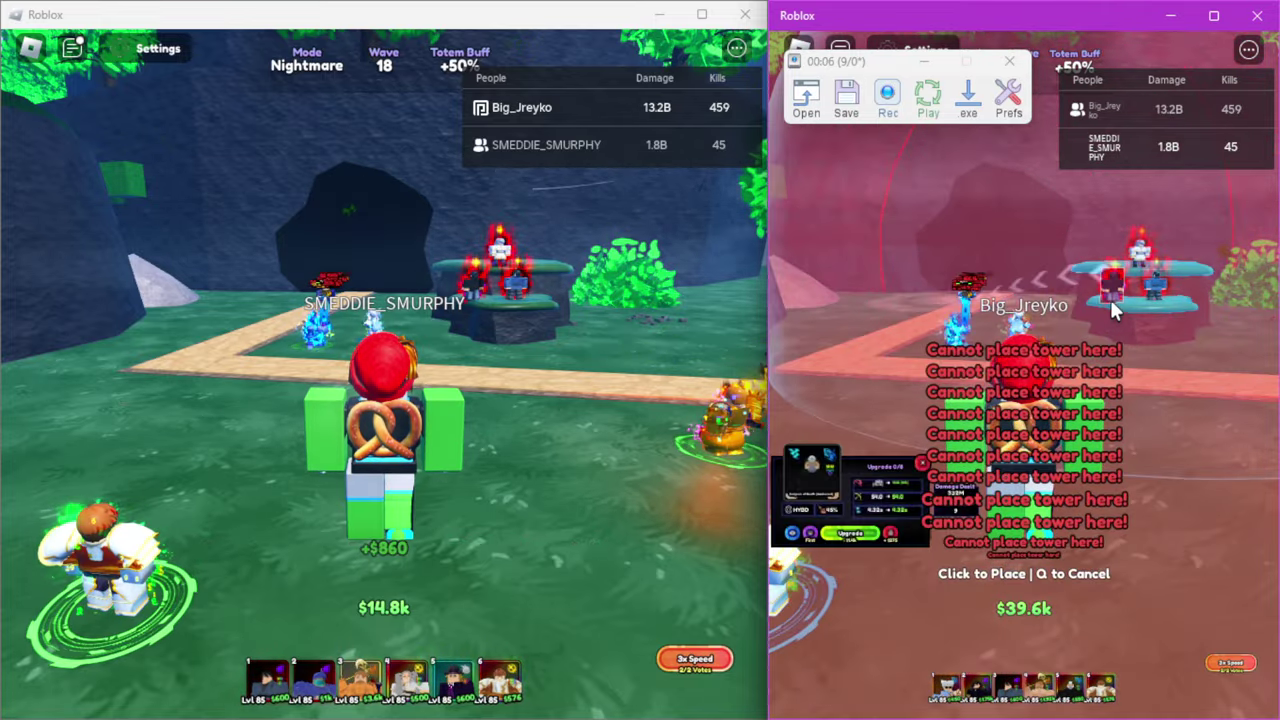
{"action": "left_click", "coordinate": [1110, 299]}
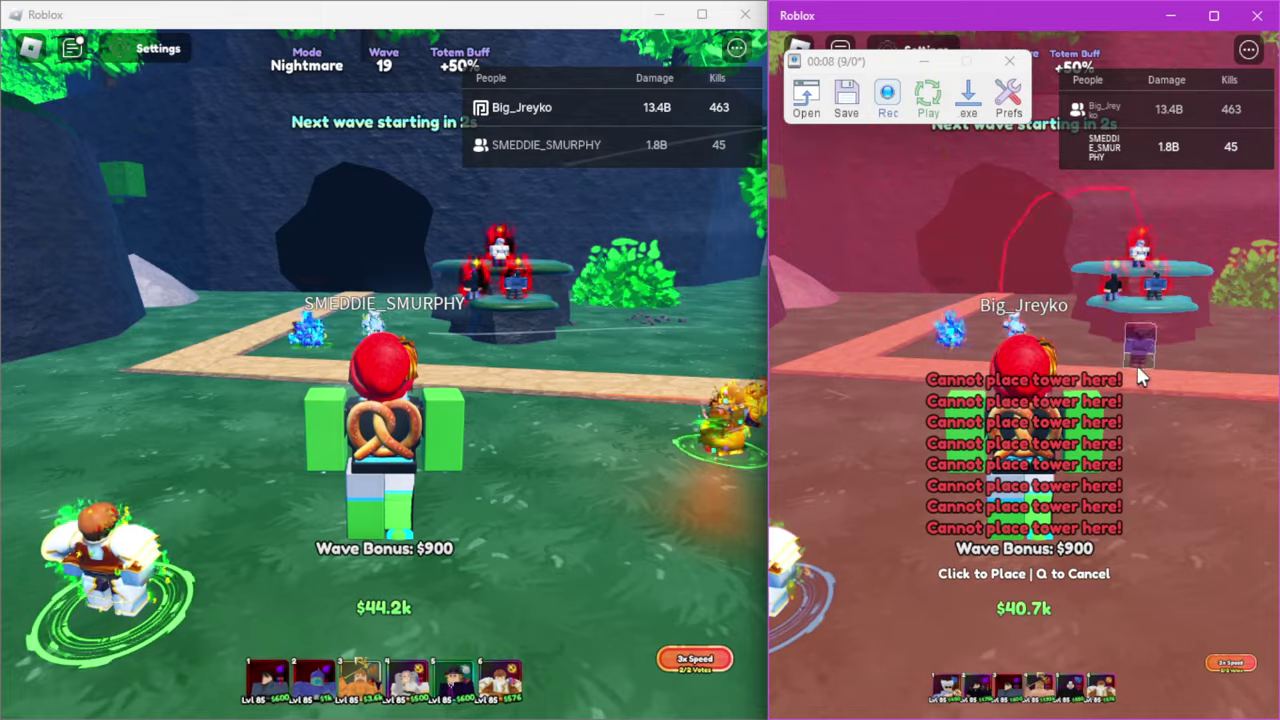
{"action": "left_click", "coordinate": [1137, 365]}
{"action": "key", "text": "4"}
{"action": "mouse_move", "coordinate": [785, 580]}
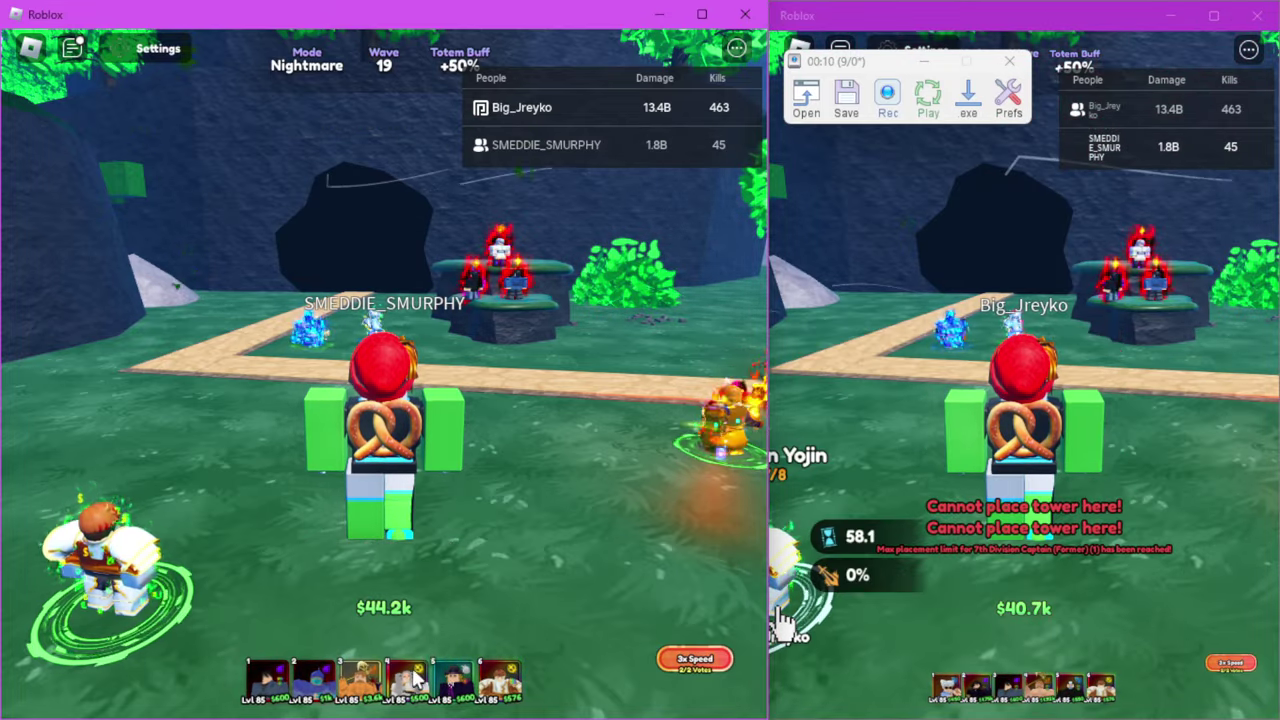
Try placing towers near the path in the left window.
{"action": "key", "text": "3"}
{"action": "left_click", "coordinate": [470, 400]}
{"action": "left_click", "coordinate": [468, 480]}
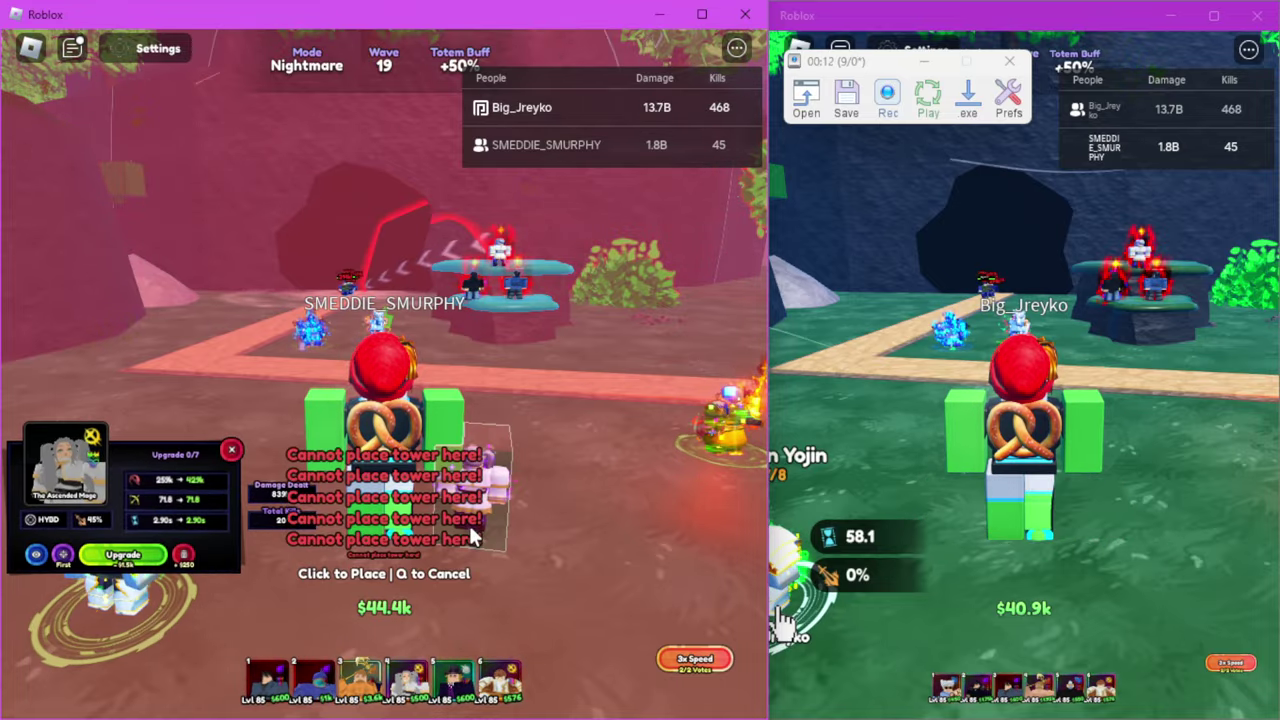
{"action": "left_click", "coordinate": [468, 522]}
{"action": "left_click", "coordinate": [633, 542]}
{"action": "left_click", "coordinate": [700, 450]}
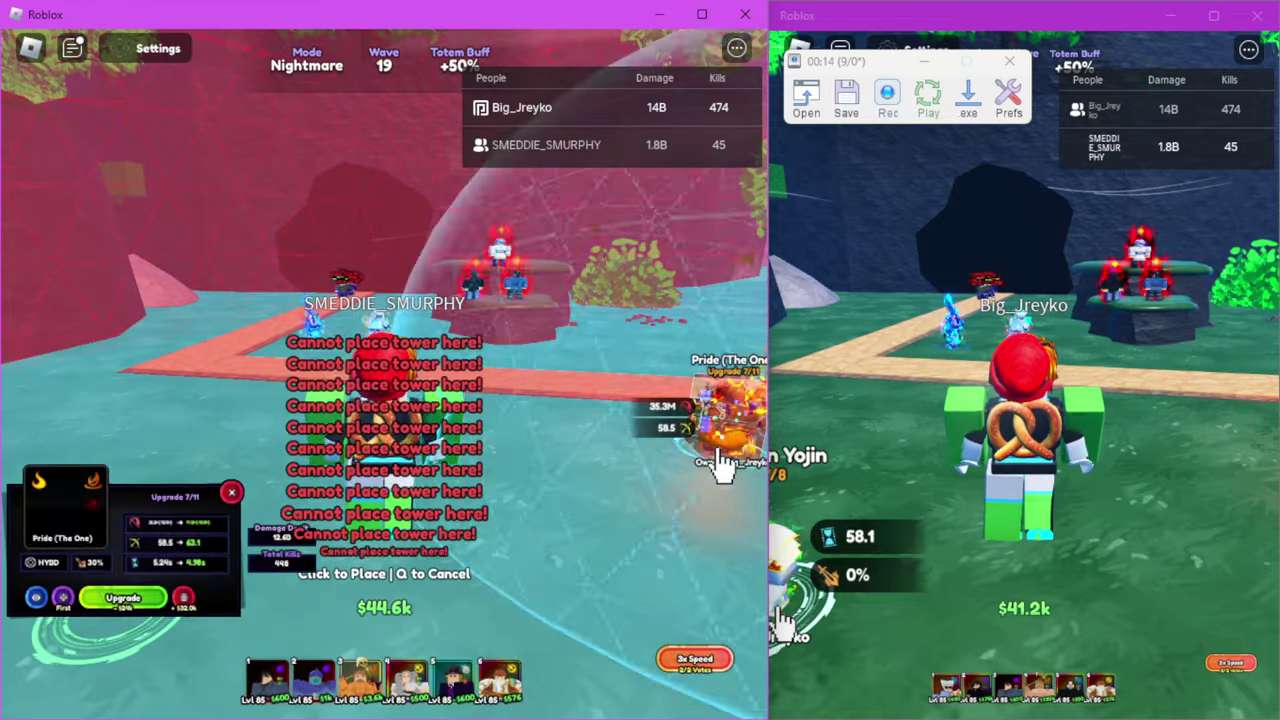
Upgrade Pride (The One) to 8/11.
{"action": "left_click", "coordinate": [722, 465]}
{"action": "left_click", "coordinate": [546, 554]}
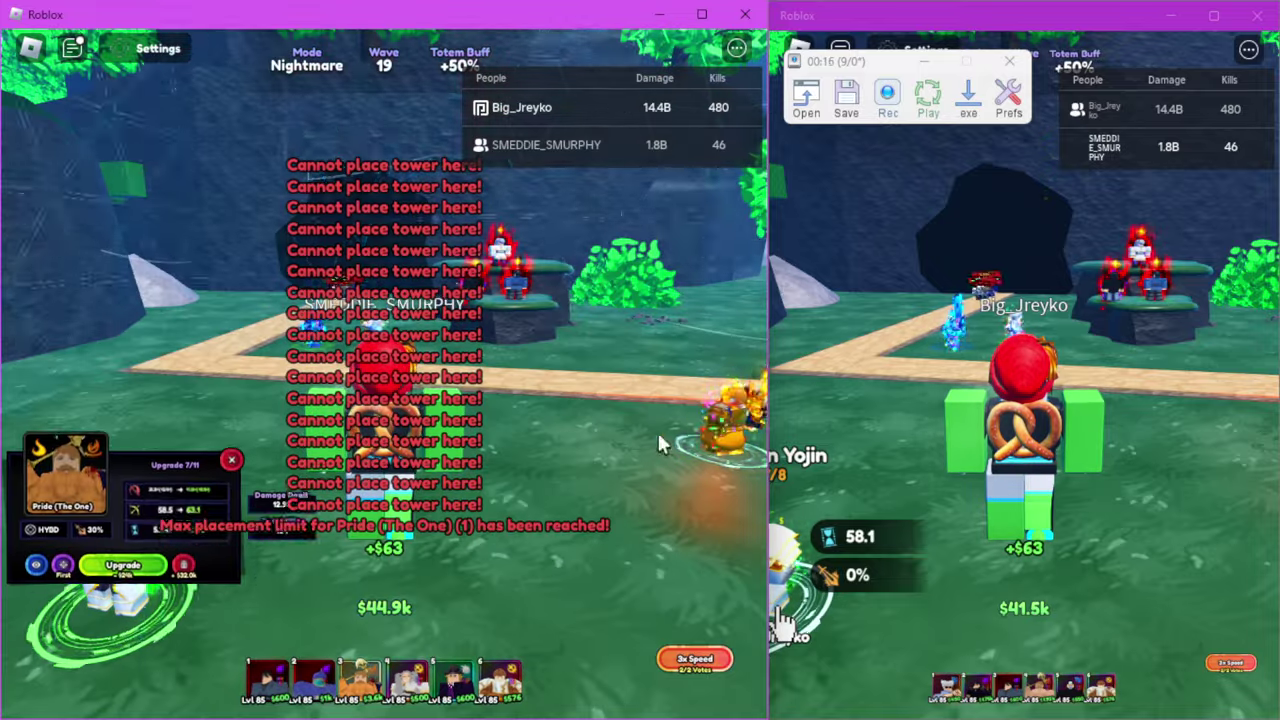
{"action": "left_click", "coordinate": [122, 556]}
{"action": "left_click", "coordinate": [122, 556]}
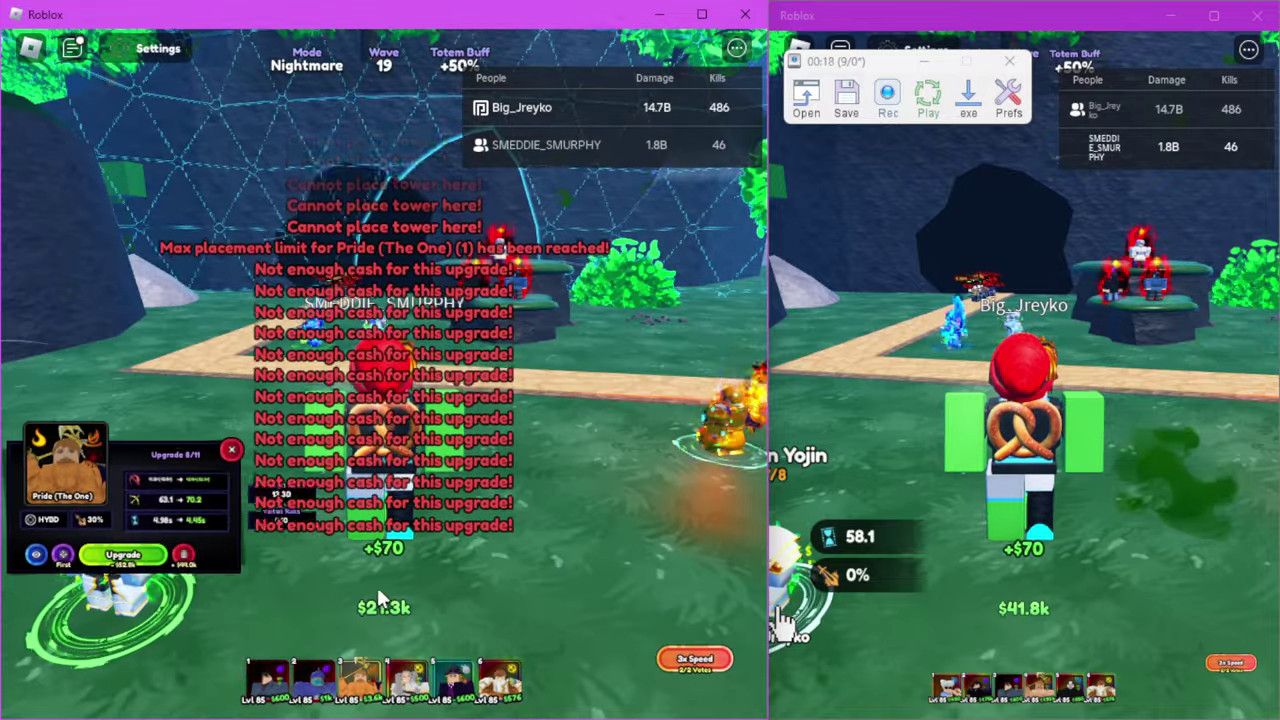
{"action": "left_click", "coordinate": [380, 590]}
Upgrade Businessman Yojin to its maximum 8/8.
{"action": "left_click", "coordinate": [360, 678]}
{"action": "left_click", "coordinate": [360, 678]}
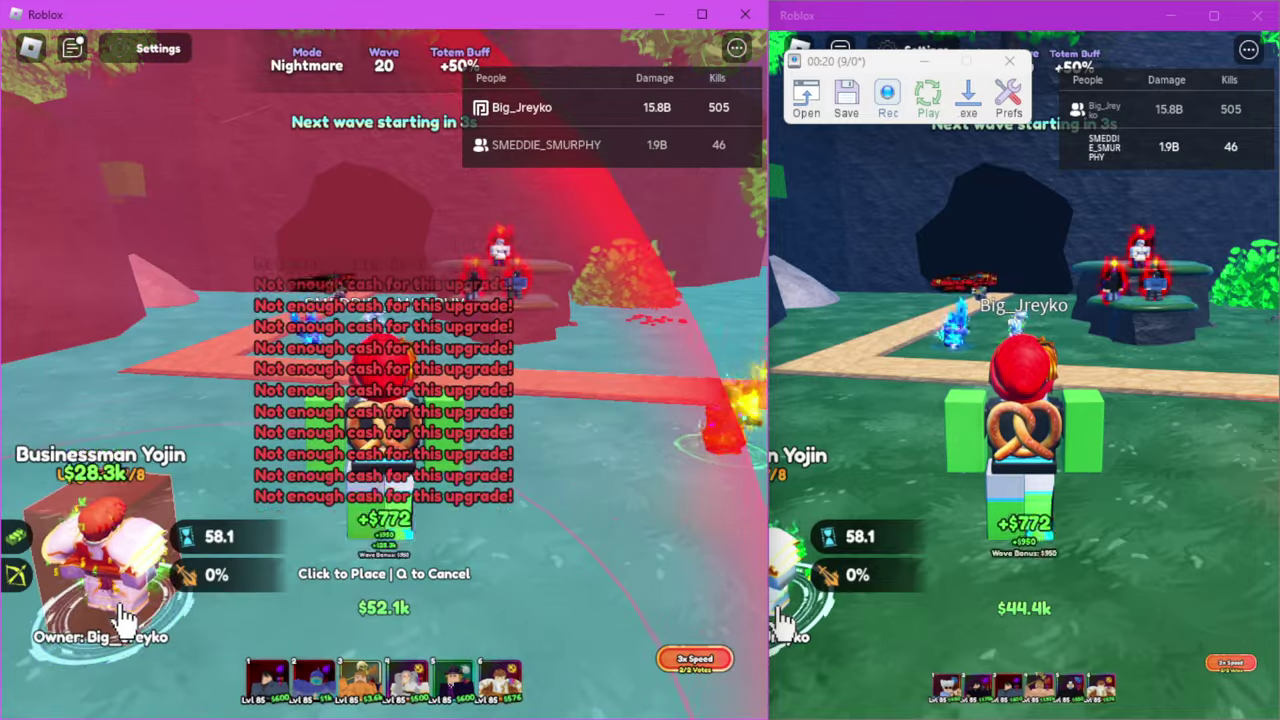
{"action": "left_click", "coordinate": [110, 570]}
{"action": "left_click", "coordinate": [120, 612]}
{"action": "left_click", "coordinate": [110, 570]}
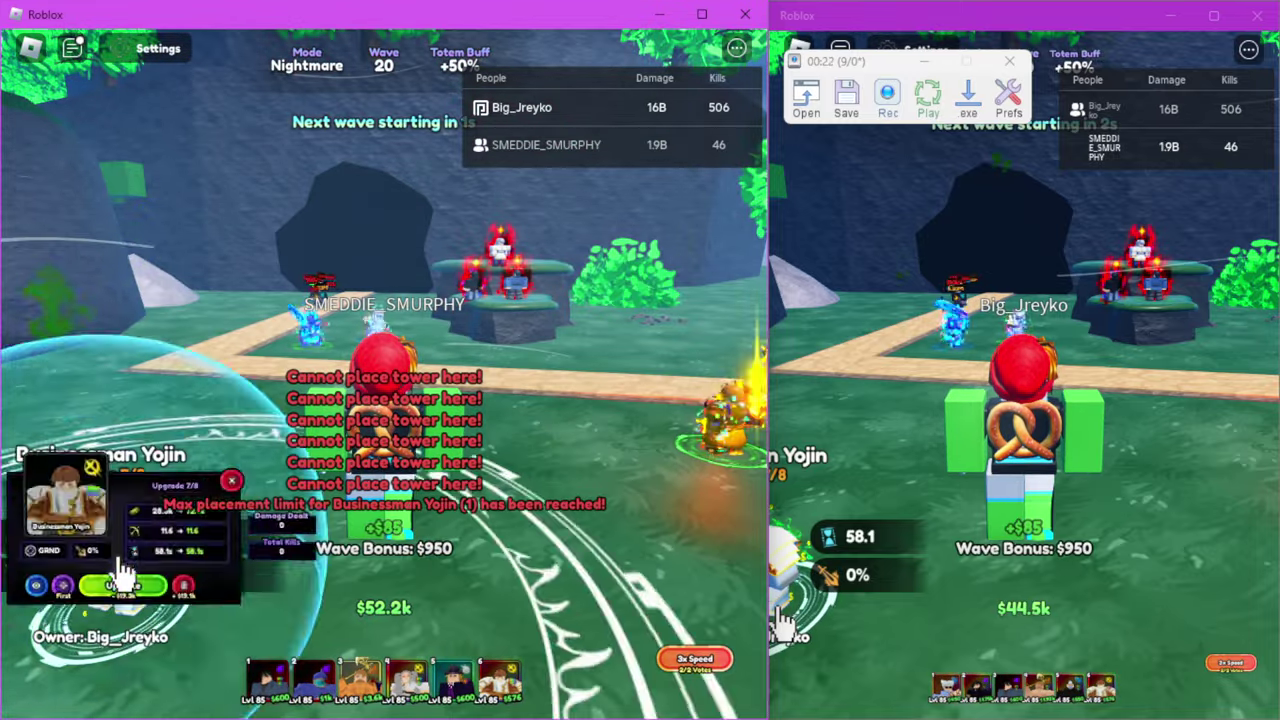
Pick another unit and try placing it on the map.
{"action": "left_click", "coordinate": [303, 650]}
{"action": "key", "text": "1"}
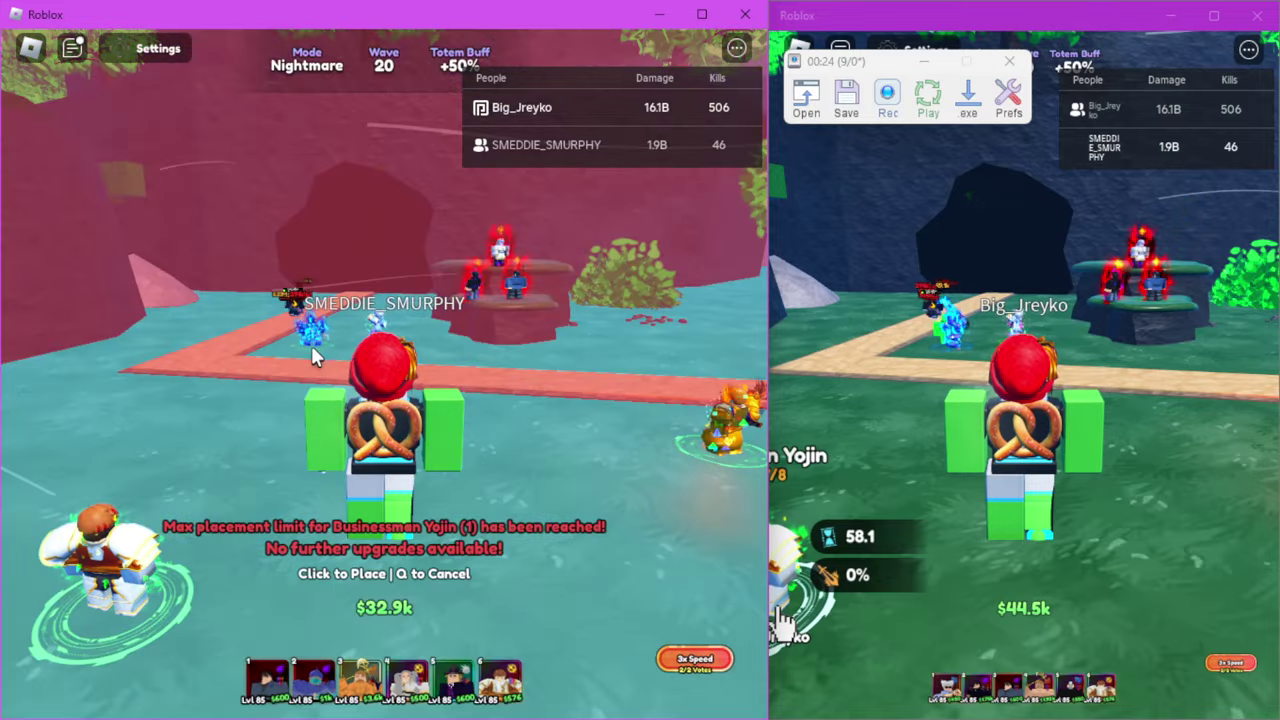
{"action": "left_click", "coordinate": [312, 358]}
Cancel the left placement, then retry placements and select Businessman Yojin in the right window.
{"action": "left_click", "coordinate": [312, 358]}
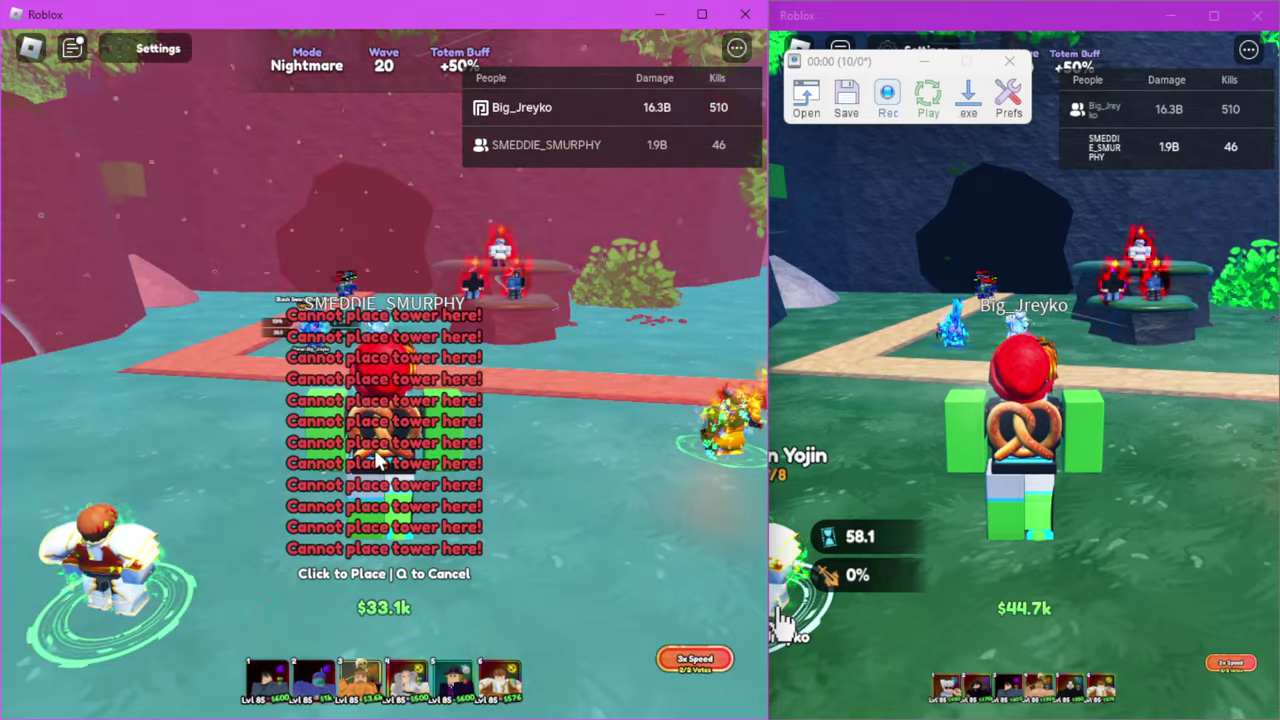
{"action": "key", "text": "q"}
{"action": "left_click", "coordinate": [977, 605]}
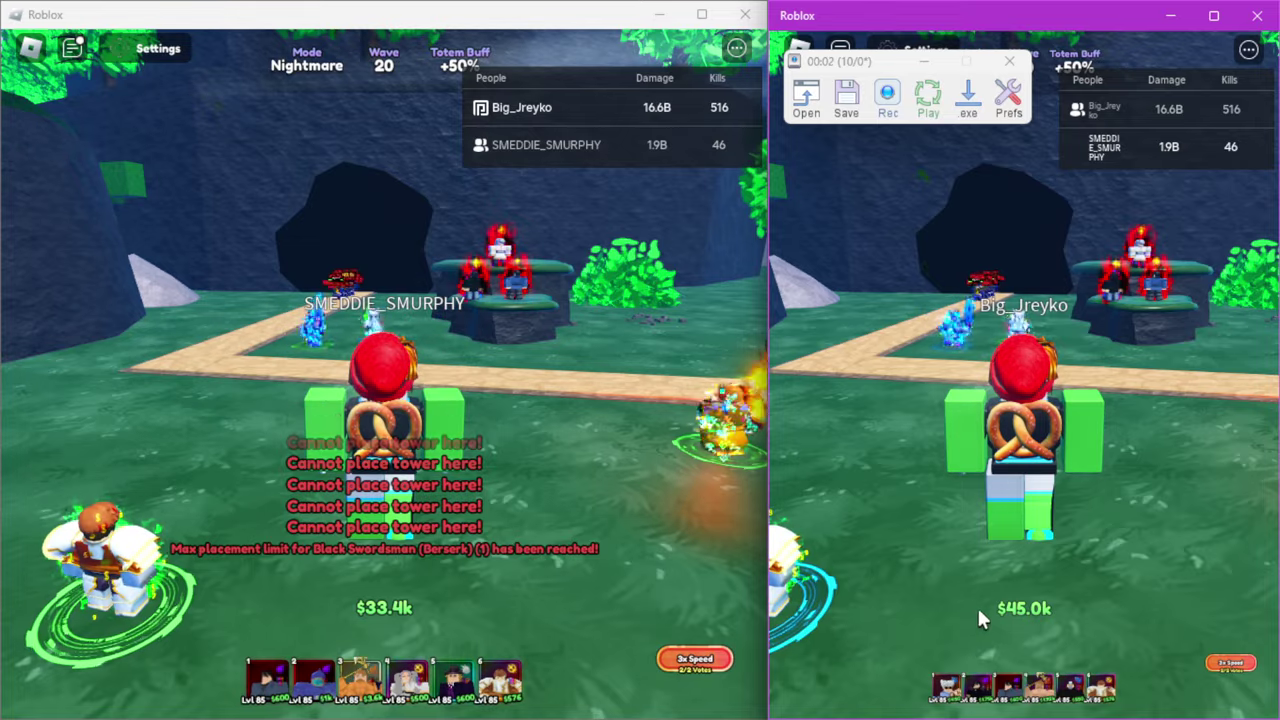
{"action": "key", "text": "1"}
{"action": "left_click", "coordinate": [1016, 355]}
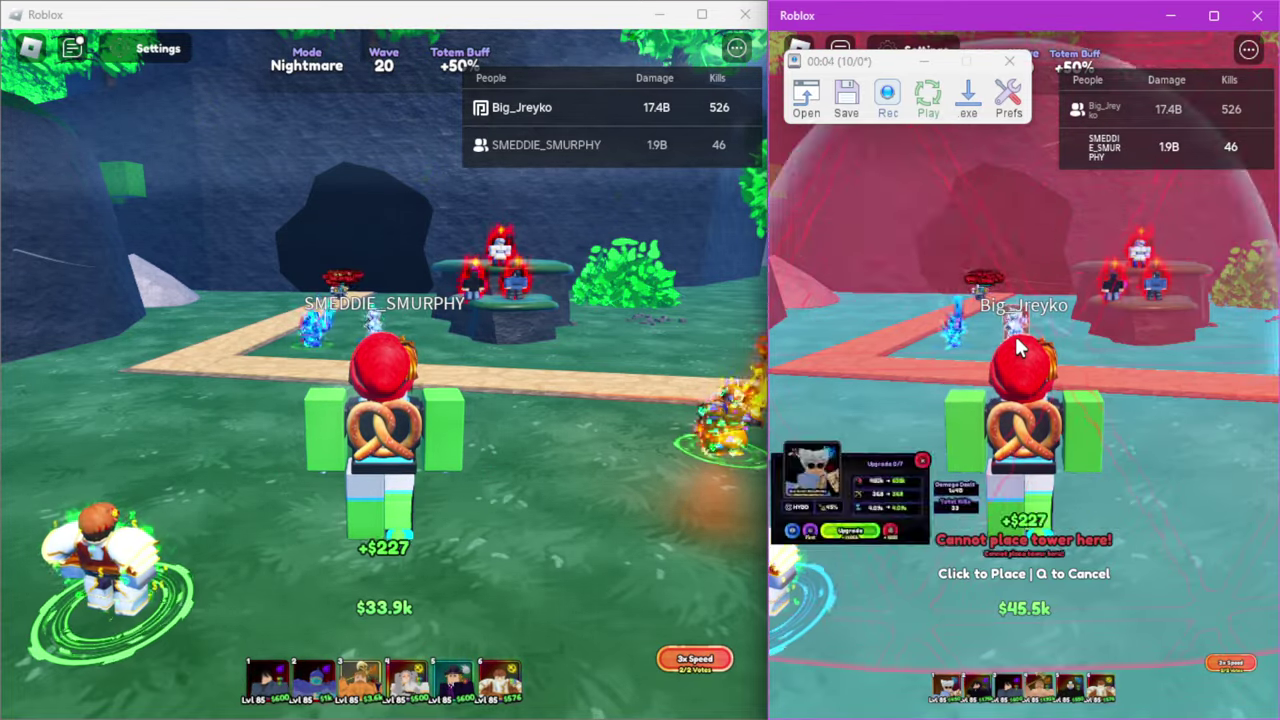
{"action": "left_click", "coordinate": [1020, 573]}
{"action": "left_click", "coordinate": [1074, 612]}
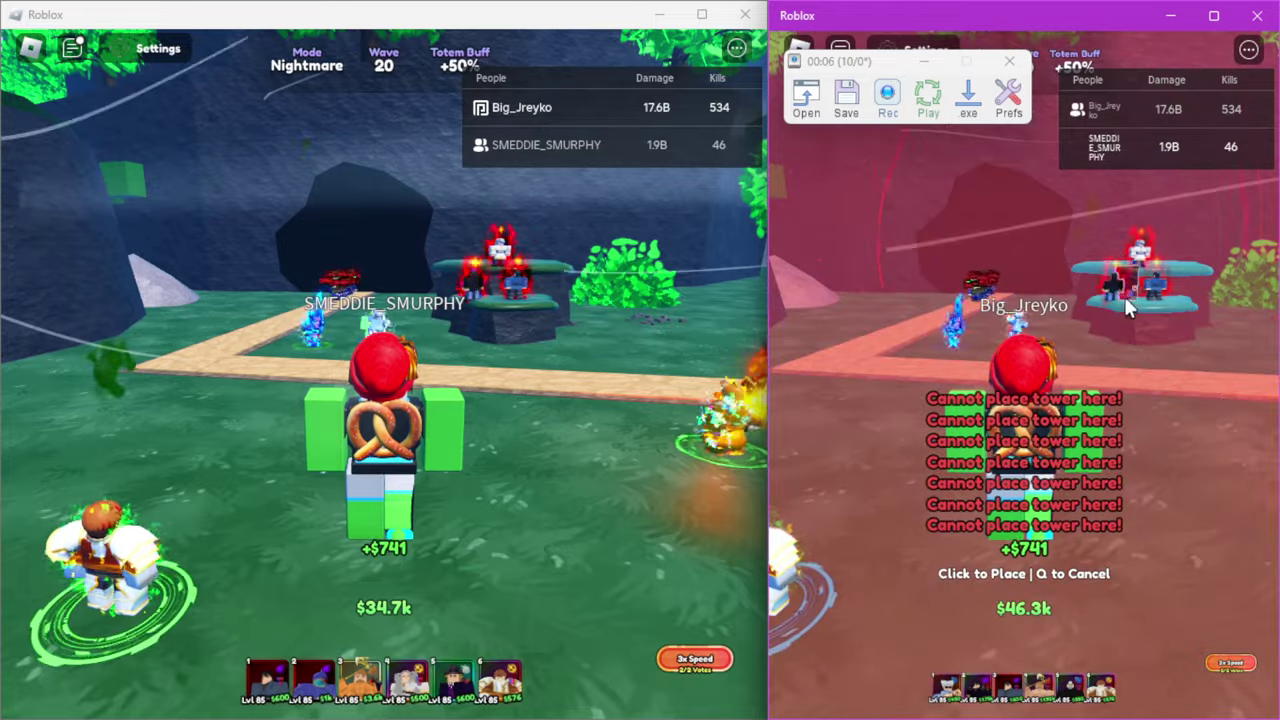
{"action": "left_click", "coordinate": [1065, 573]}
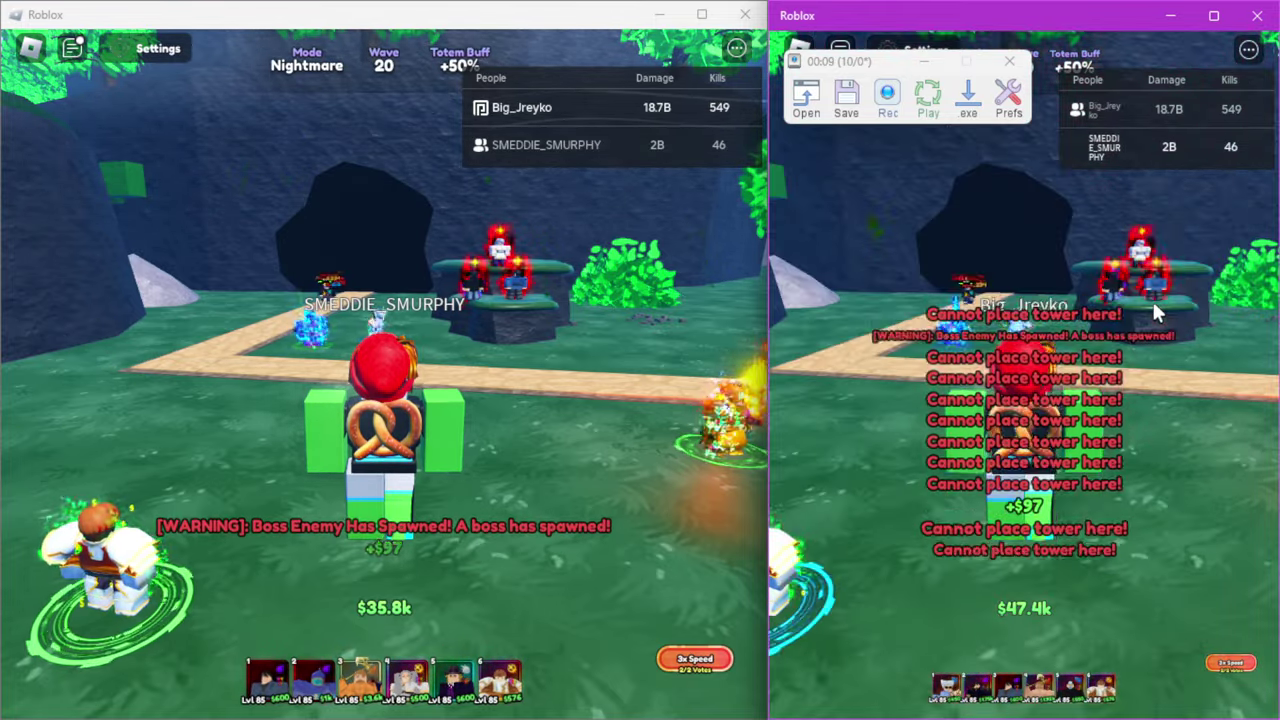
{"action": "left_click", "coordinate": [1152, 298]}
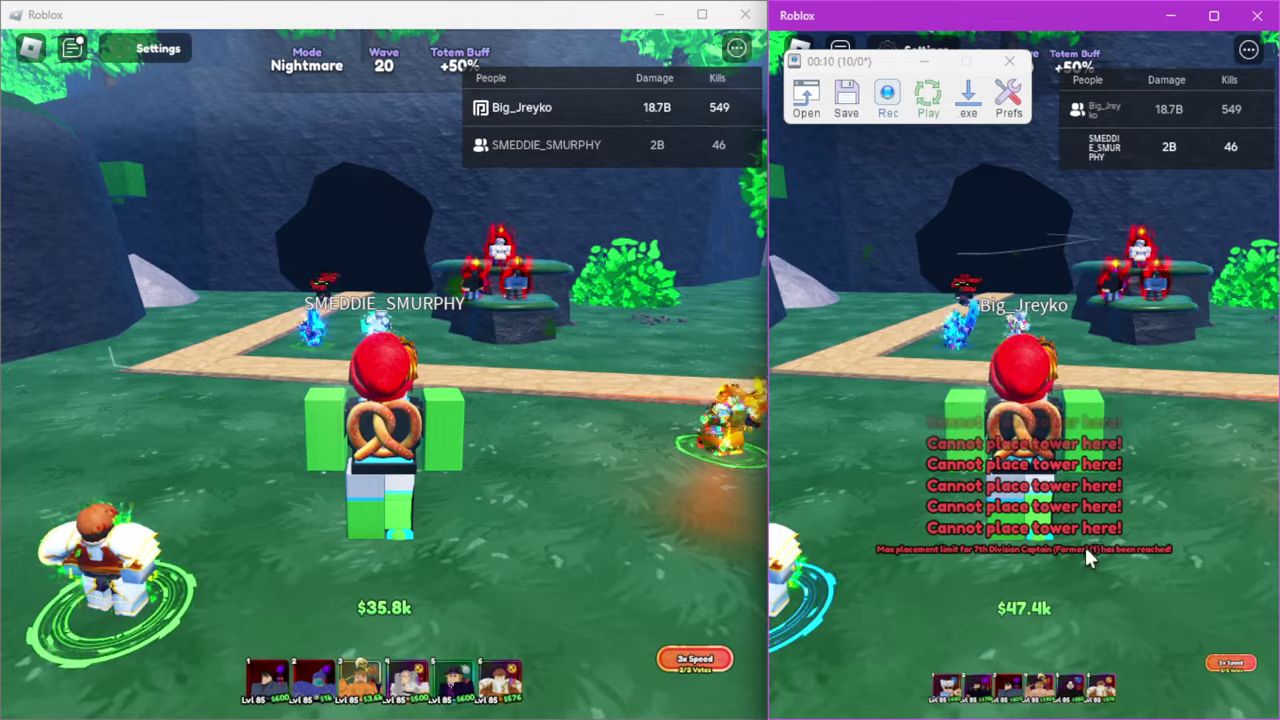
{"action": "left_click", "coordinate": [790, 620]}
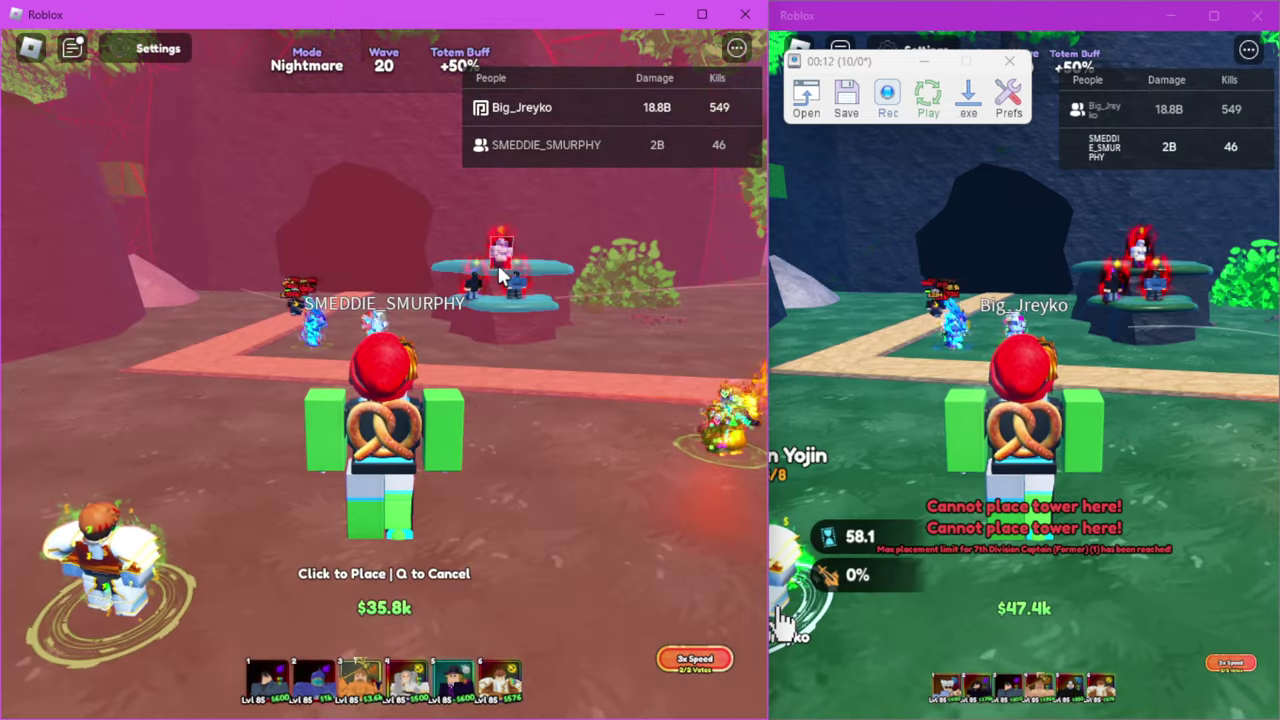
Retry left-window placements and further Pride (The One) upgrades.
{"action": "left_click", "coordinate": [495, 262]}
{"action": "left_click", "coordinate": [365, 688]}
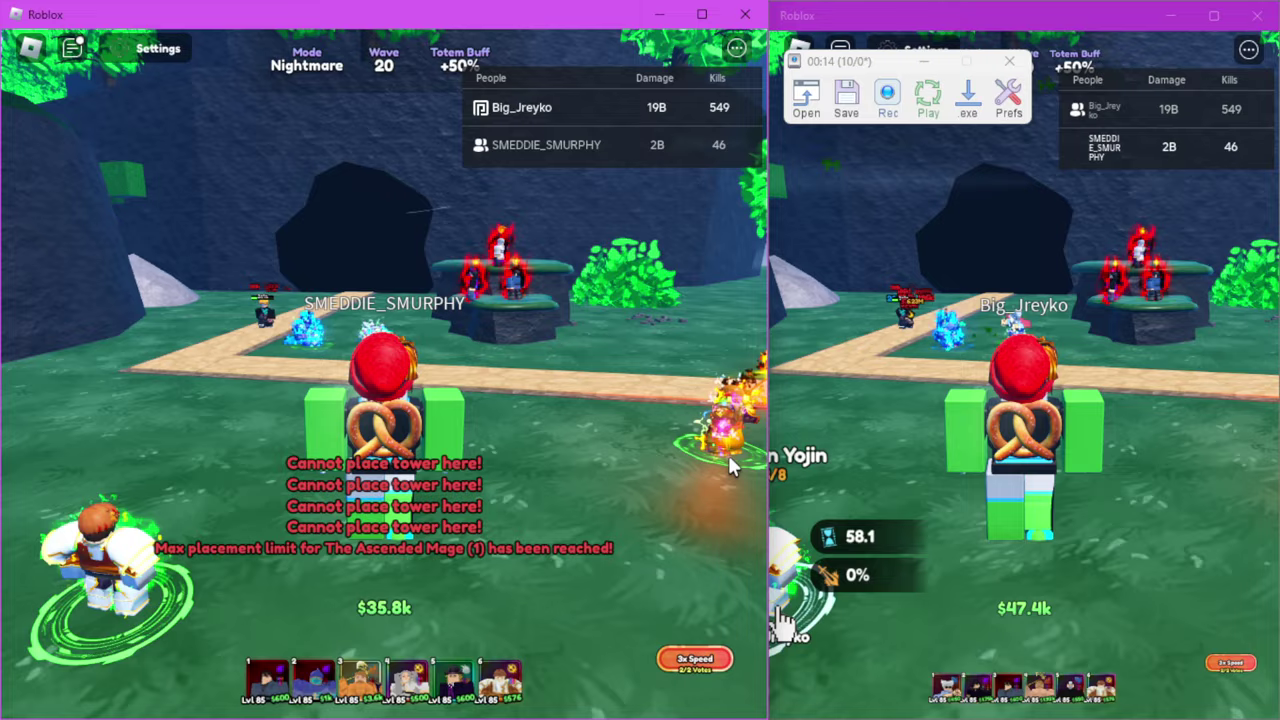
{"action": "left_click", "coordinate": [722, 440]}
{"action": "left_click", "coordinate": [722, 440]}
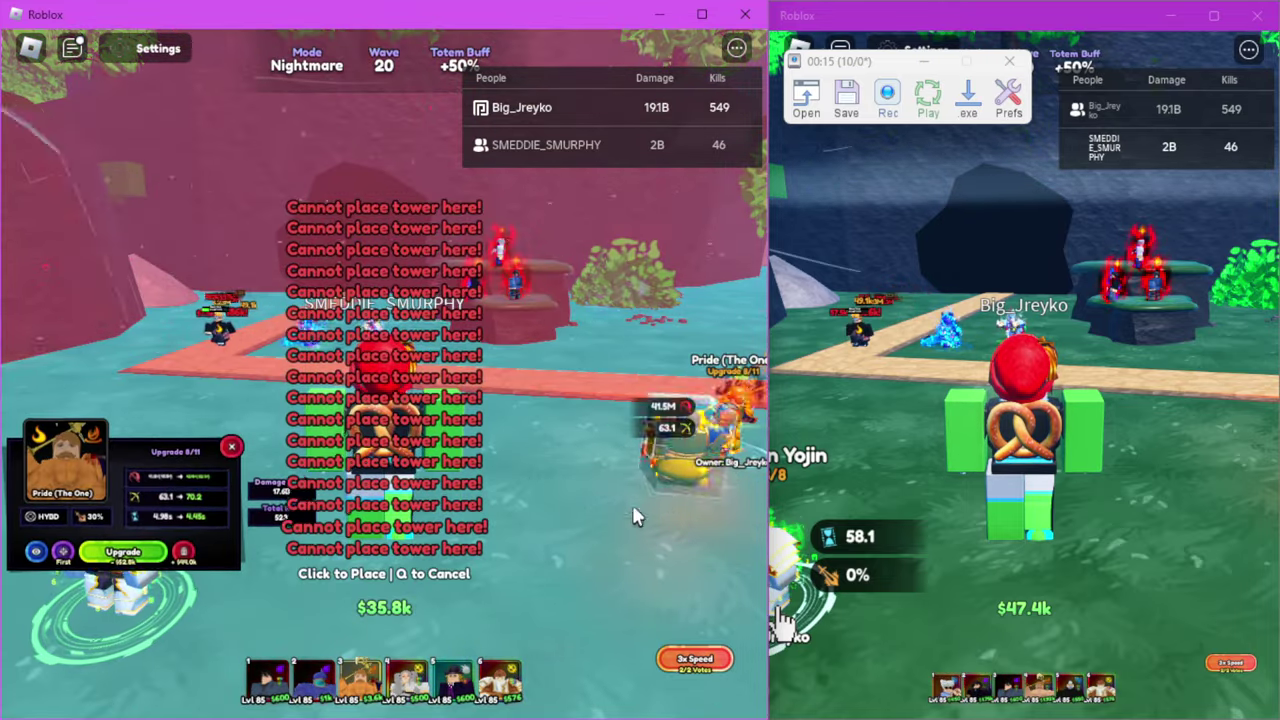
{"action": "left_click", "coordinate": [122, 556]}
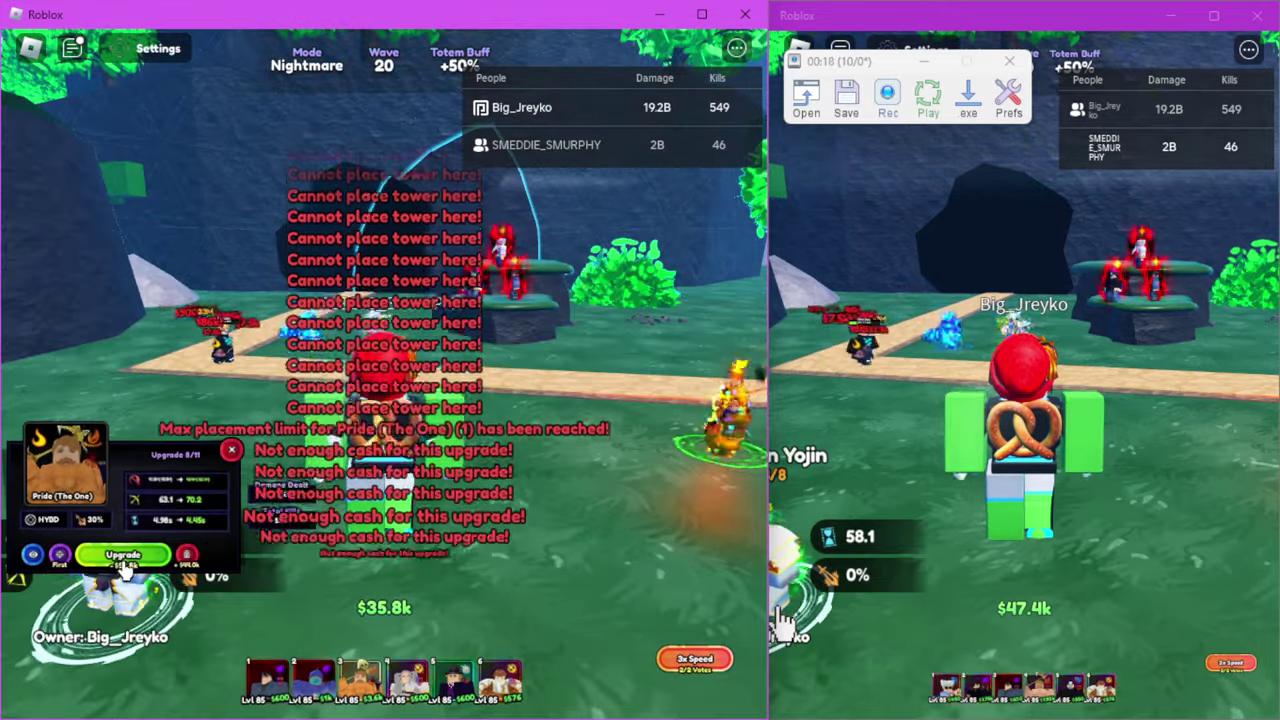
{"action": "left_click", "coordinate": [122, 556]}
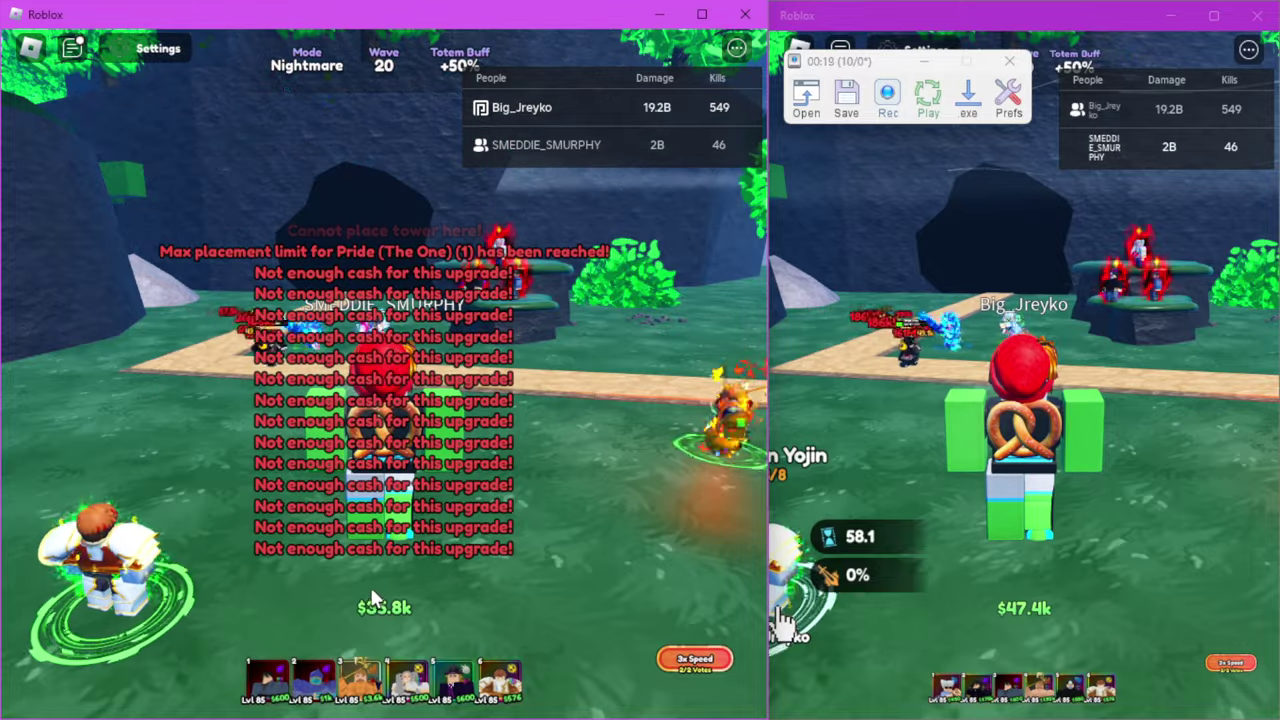
Retry placing Businessman Yojin and upgrading the maxed Black Swordsman (Berserk).
{"action": "left_click", "coordinate": [480, 688]}
{"action": "left_click", "coordinate": [380, 470]}
{"action": "key", "text": "q"}
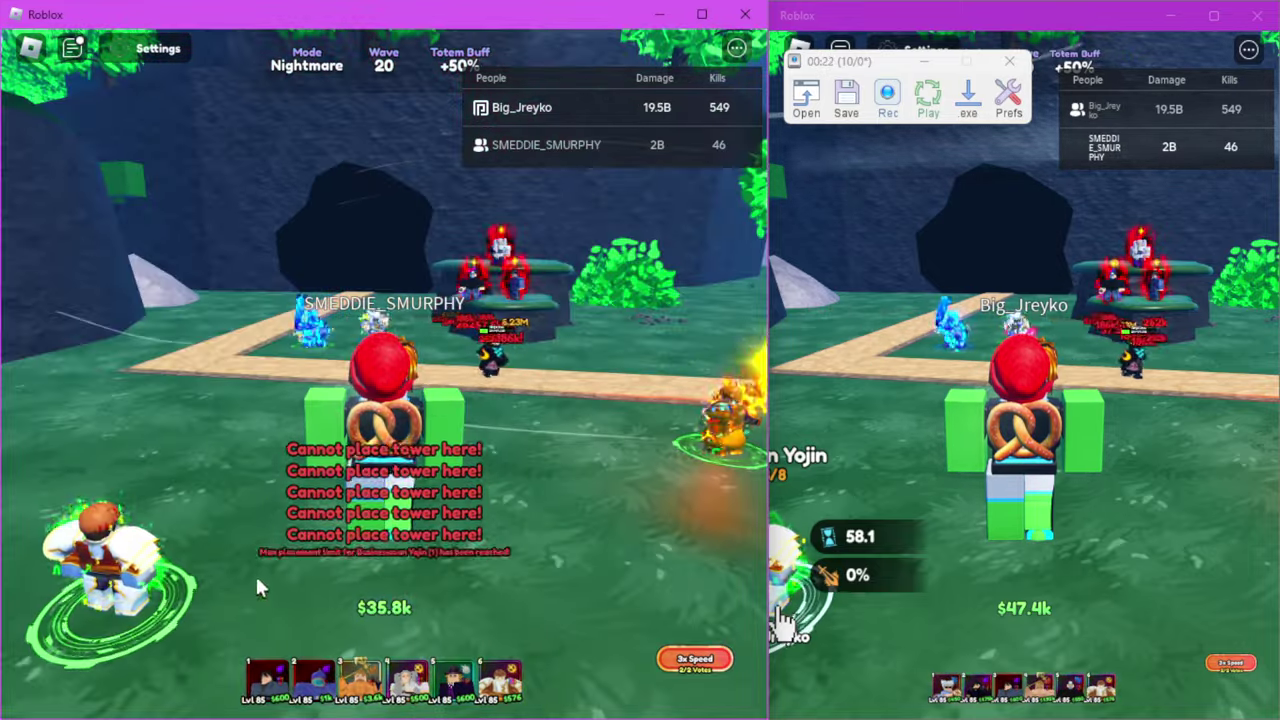
{"action": "left_click", "coordinate": [100, 560]}
{"action": "left_click", "coordinate": [402, 597]}
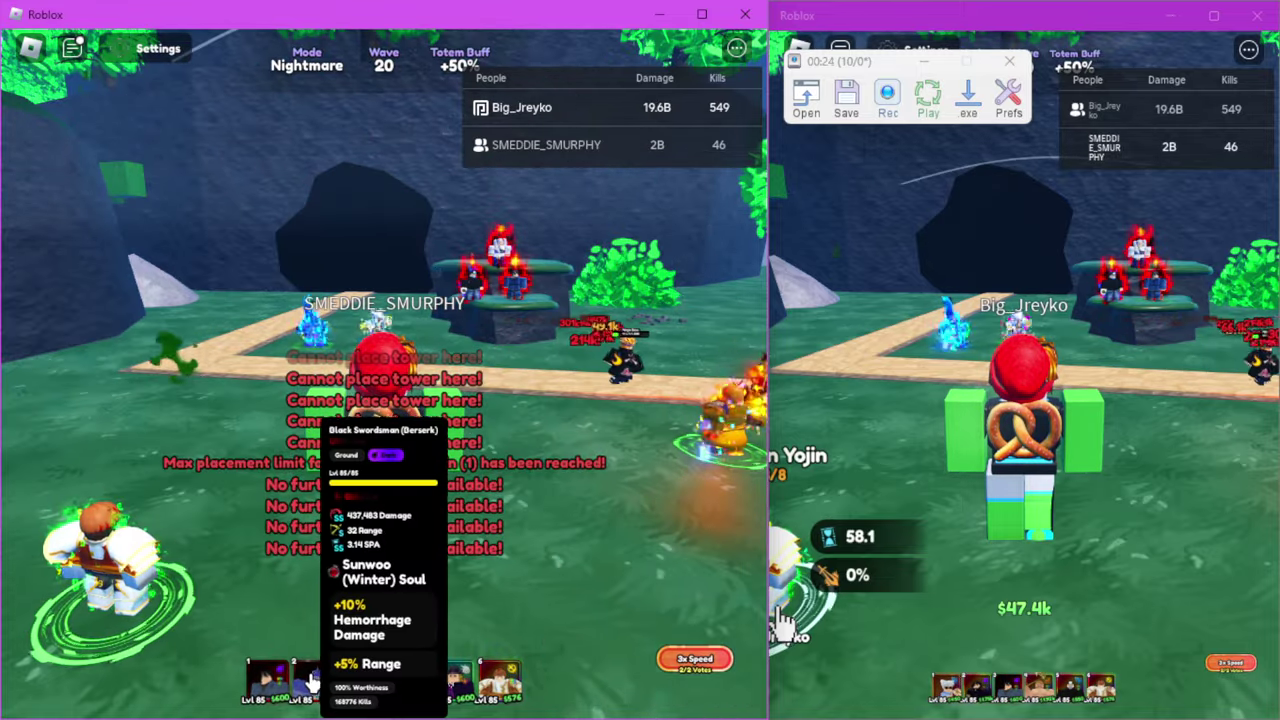
Keep attempting placements until the match ends in a Win.
{"action": "left_click", "coordinate": [310, 680]}
{"action": "left_click", "coordinate": [312, 358]}
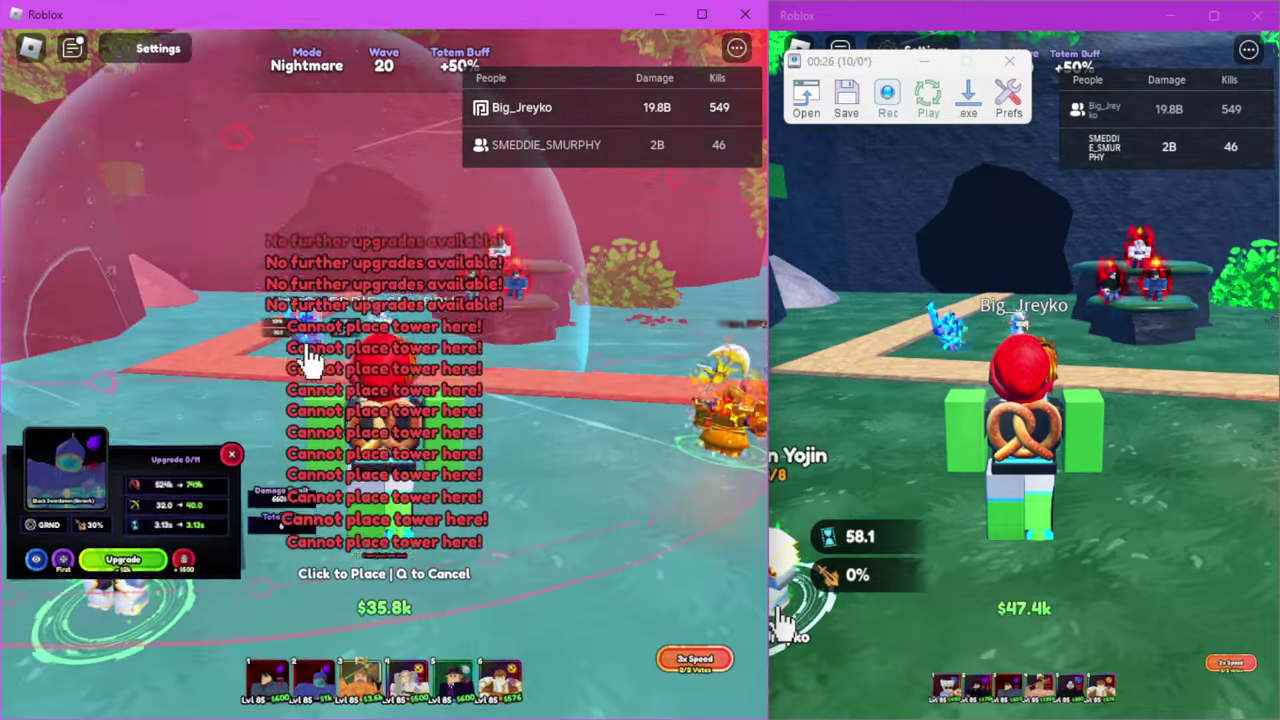
{"action": "left_click", "coordinate": [312, 358]}
{"action": "key", "text": "q"}
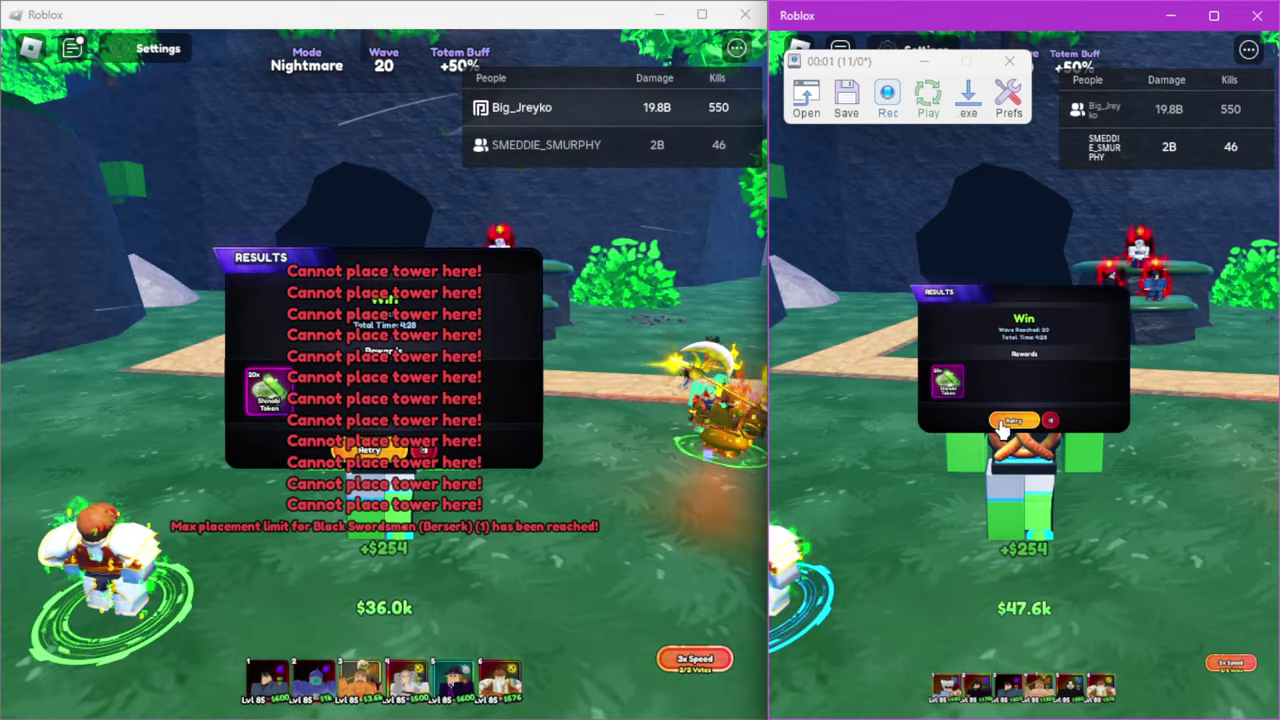
Retry the match in the right window while left-window placement attempts continue.
{"action": "left_click", "coordinate": [1012, 420]}
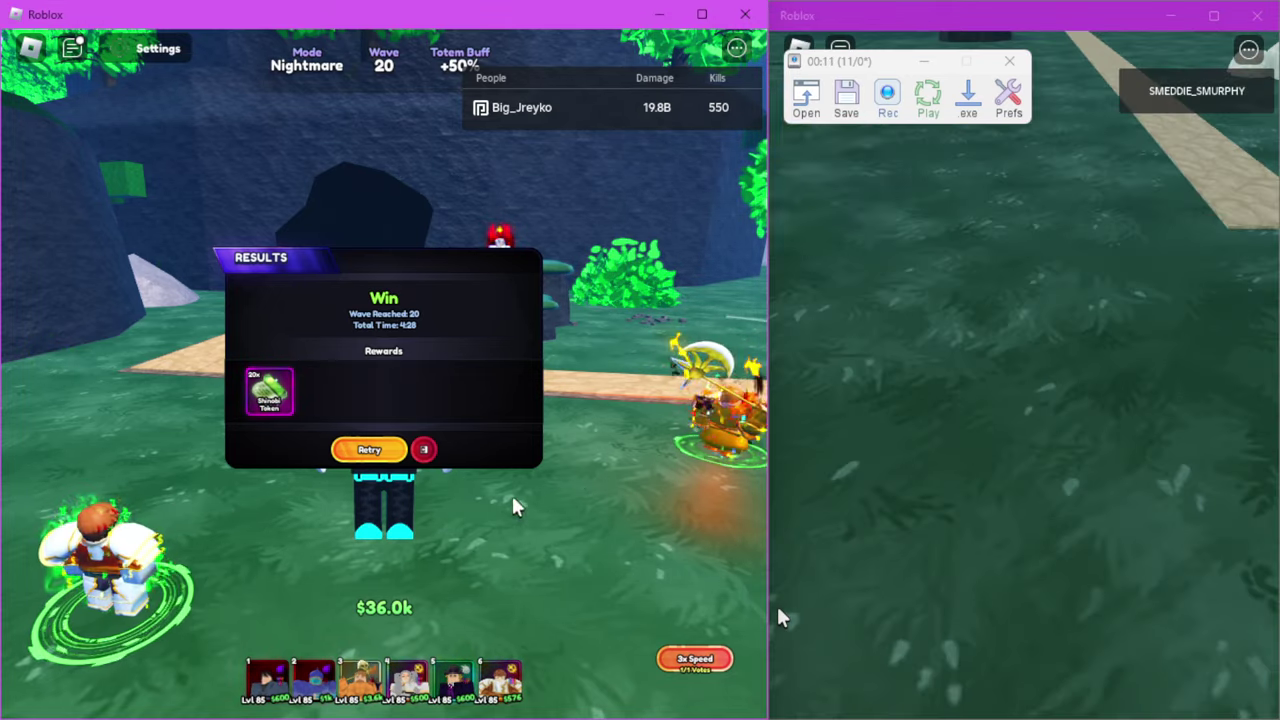
{"action": "key", "text": "1"}
{"action": "left_click", "coordinate": [495, 261]}
{"action": "left_click", "coordinate": [400, 600]}
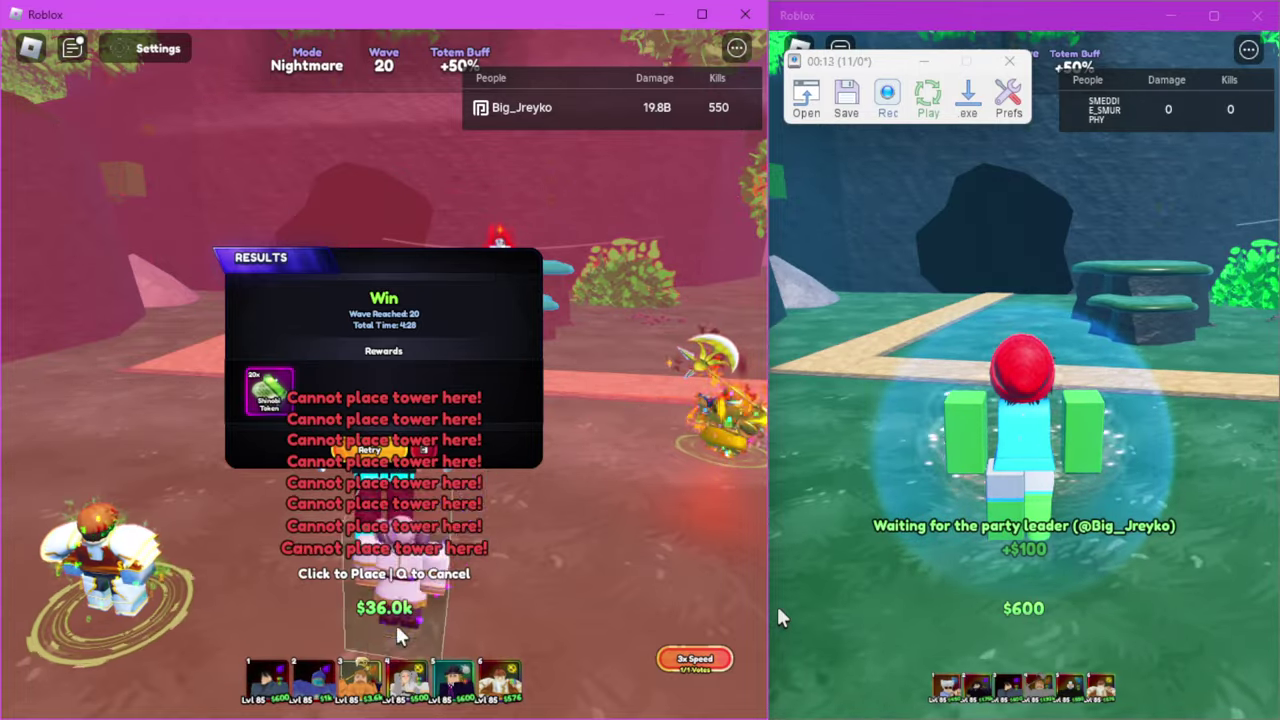
{"action": "left_click", "coordinate": [479, 610]}
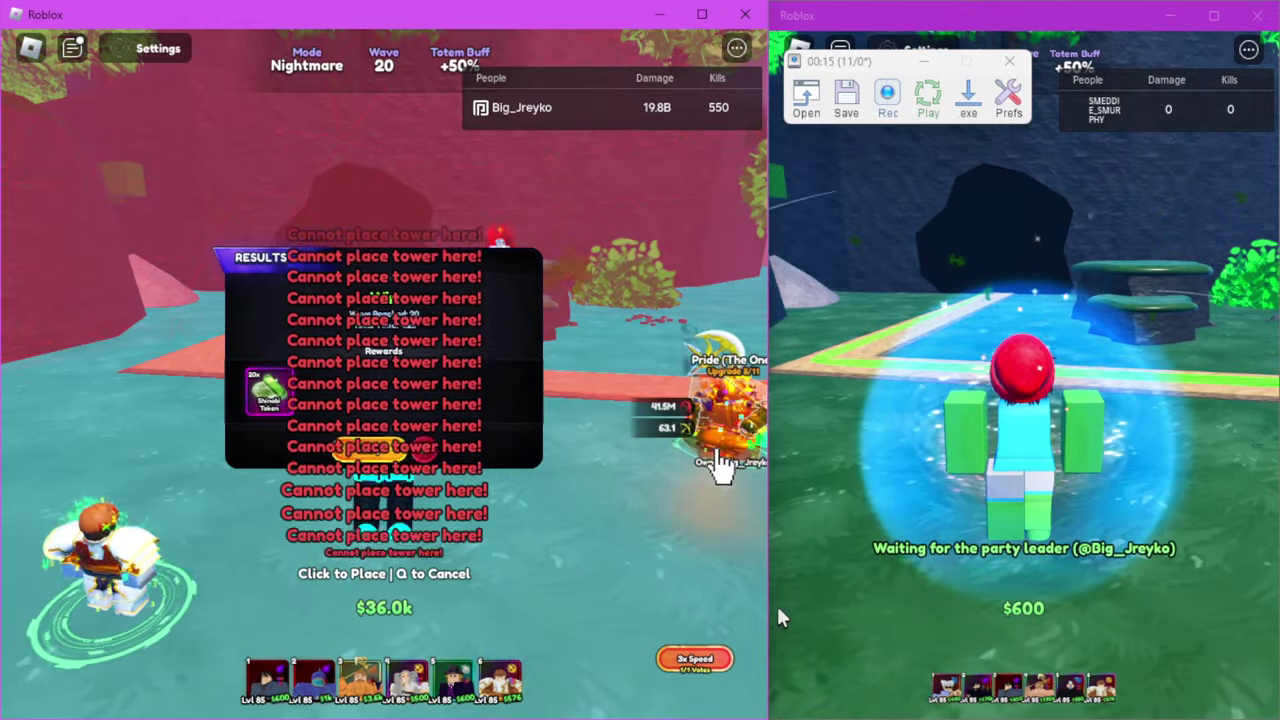
Attempt further Pride (The One) upgrades in the left window.
{"action": "left_click", "coordinate": [722, 465]}
{"action": "key", "text": "1"}
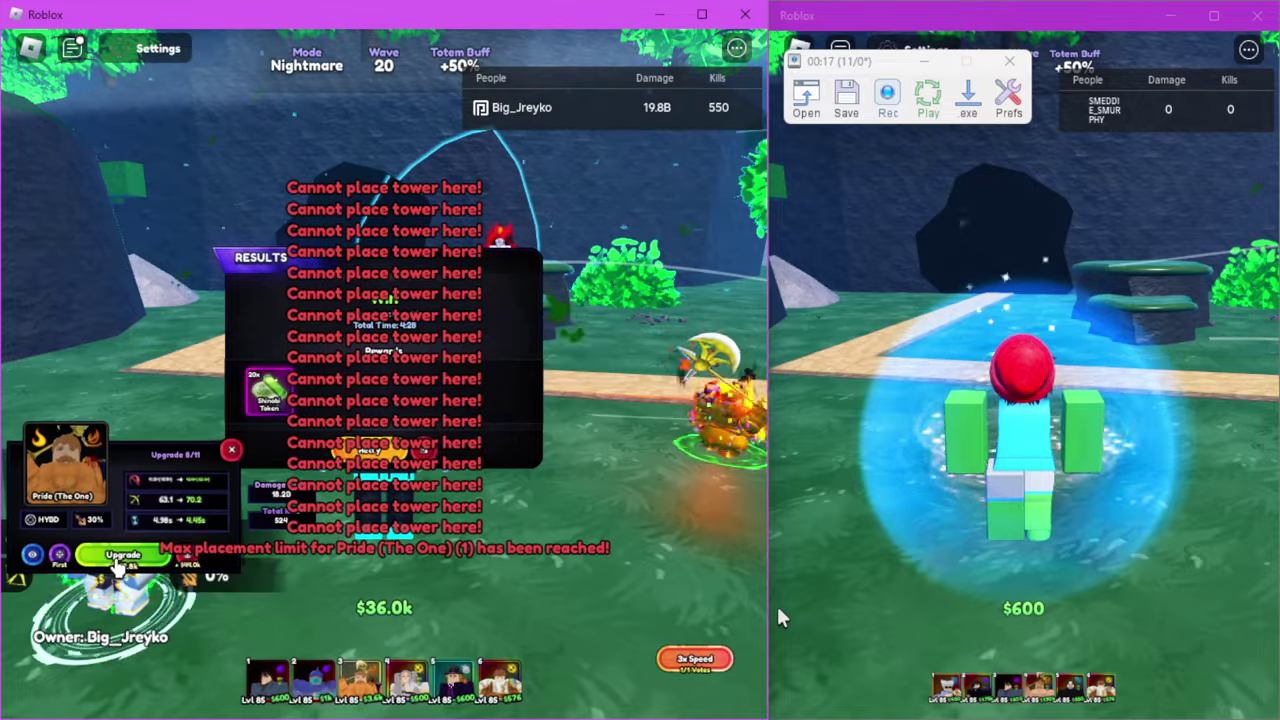
{"action": "left_click", "coordinate": [122, 555]}
{"action": "left_click", "coordinate": [122, 555]}
{"action": "left_click", "coordinate": [380, 580]}
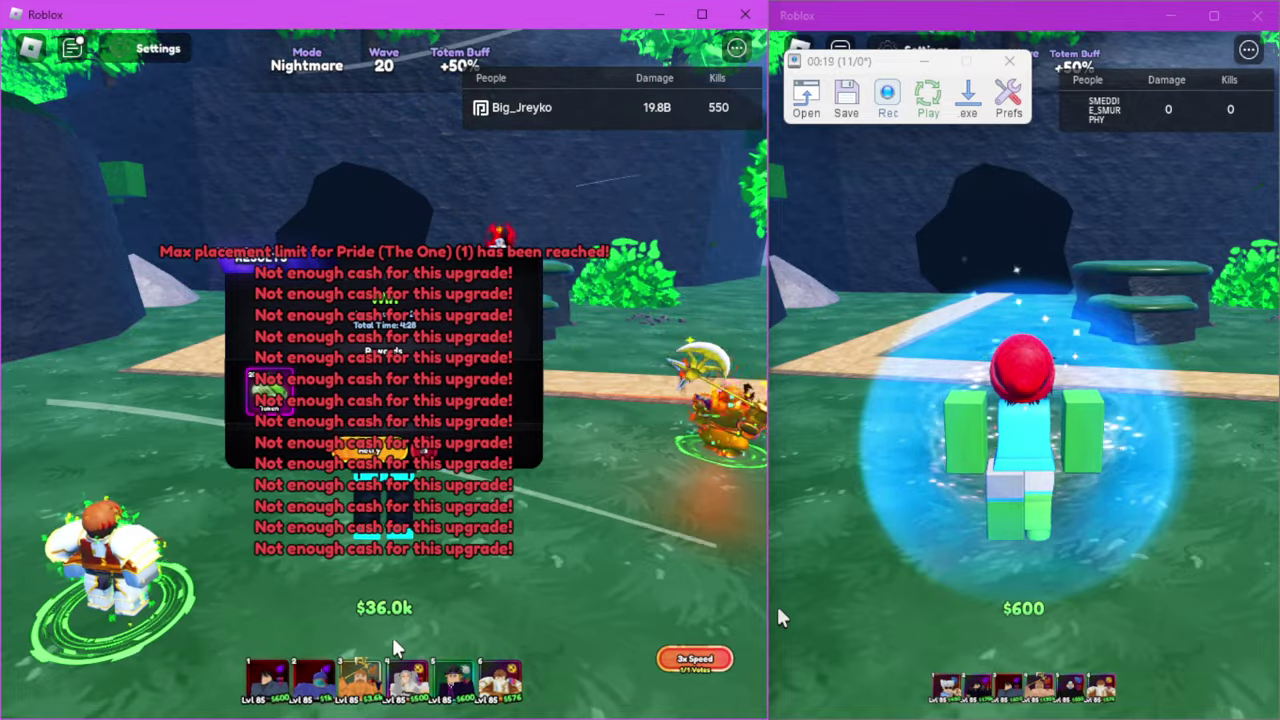
Try placing Businessman Yojin and upgrading the maxed one, then retry a placement.
{"action": "left_click", "coordinate": [408, 678]}
{"action": "left_click", "coordinate": [125, 615]}
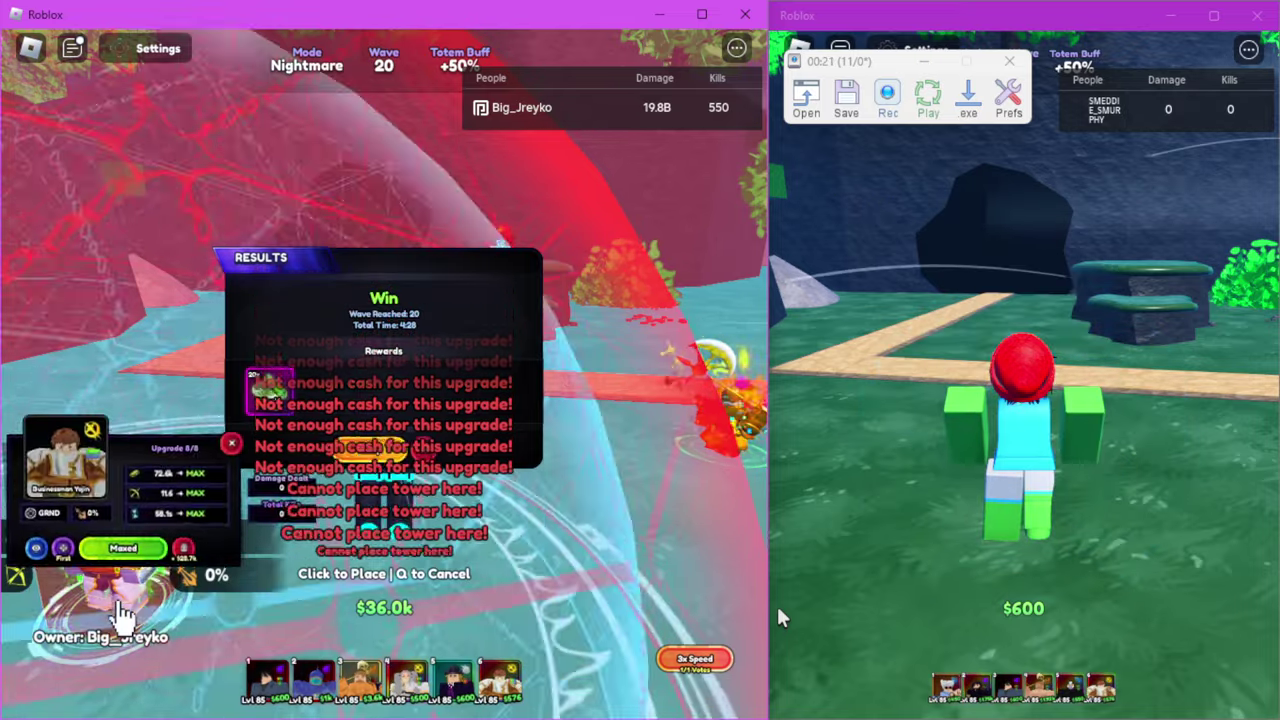
{"action": "left_click", "coordinate": [140, 600]}
{"action": "left_click", "coordinate": [122, 570]}
{"action": "left_click", "coordinate": [122, 570]}
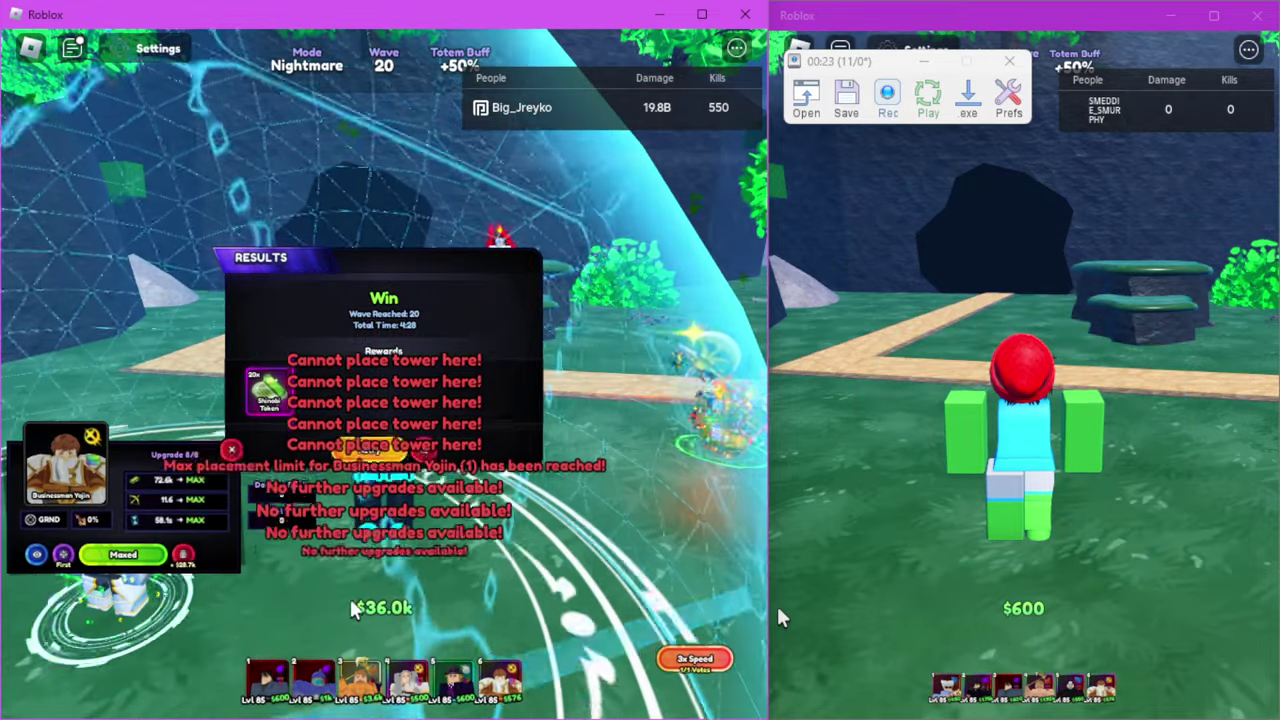
{"action": "left_click", "coordinate": [408, 678]}
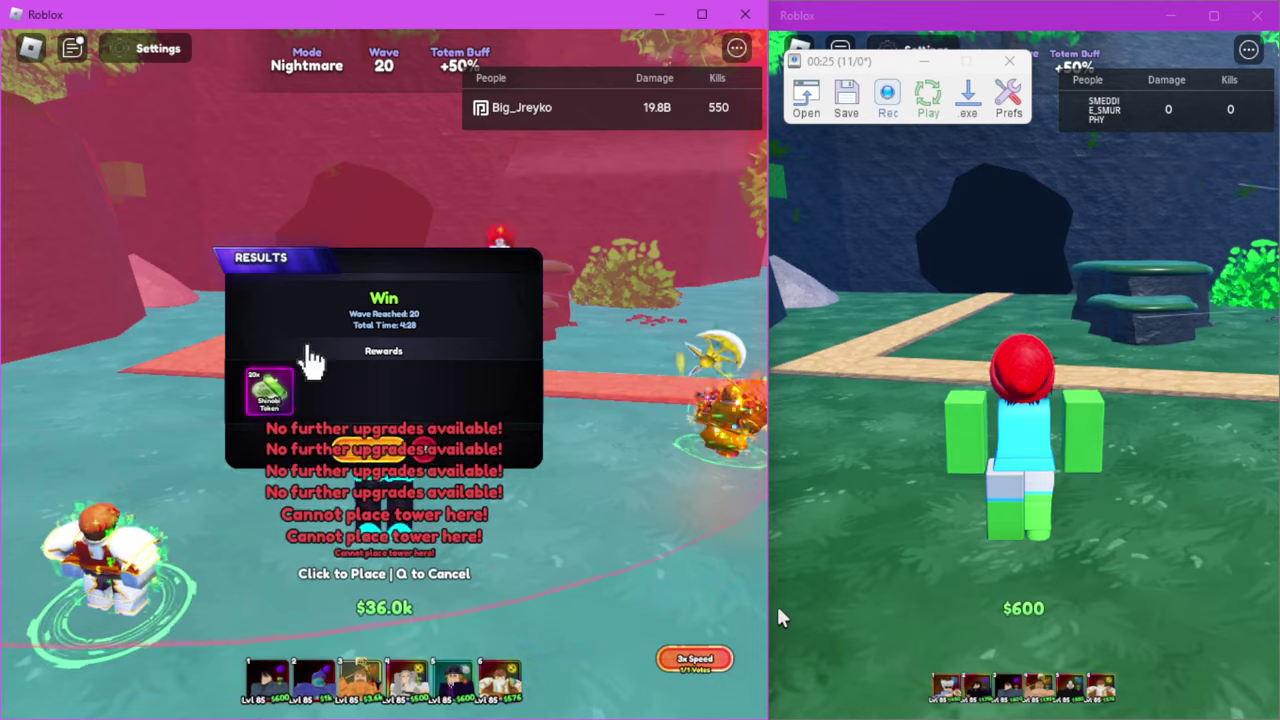
{"action": "left_click", "coordinate": [313, 360]}
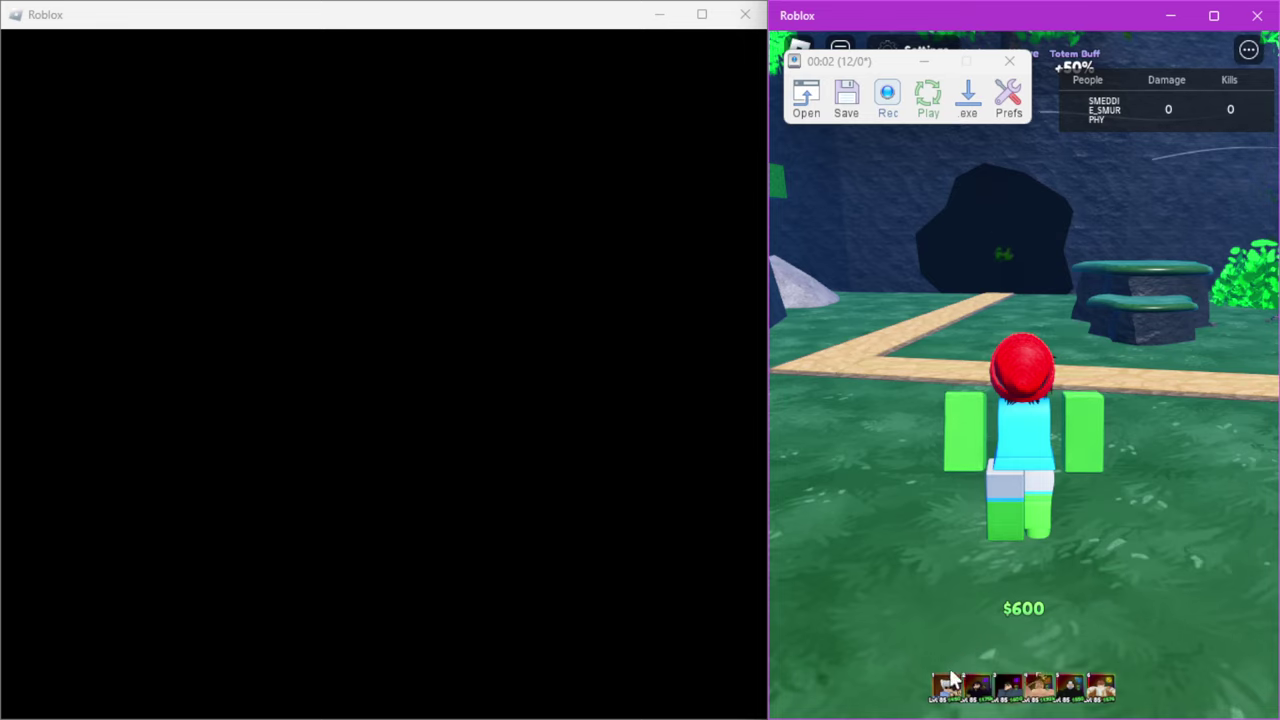
Place a first tower on the grass beside the path, leaving $150 cash in the right match.
{"action": "key", "text": "1"}
{"action": "left_click", "coordinate": [1014, 333]}
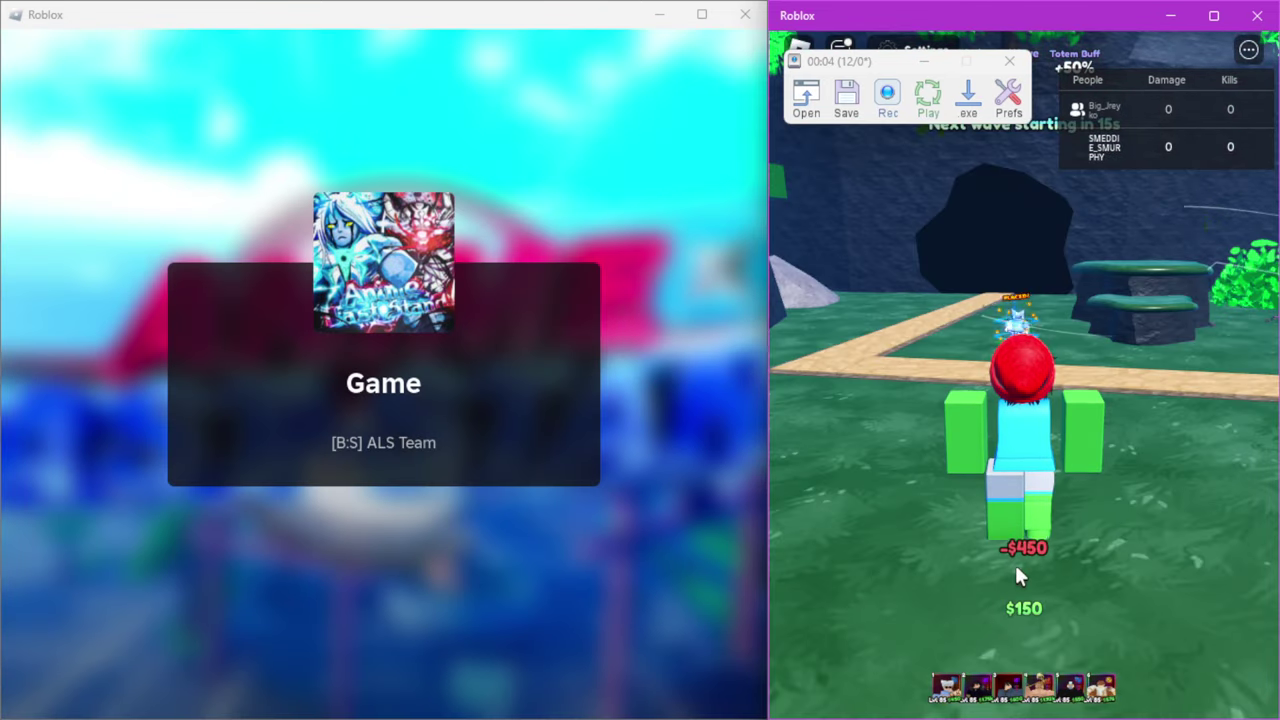
{"action": "key", "text": "1"}
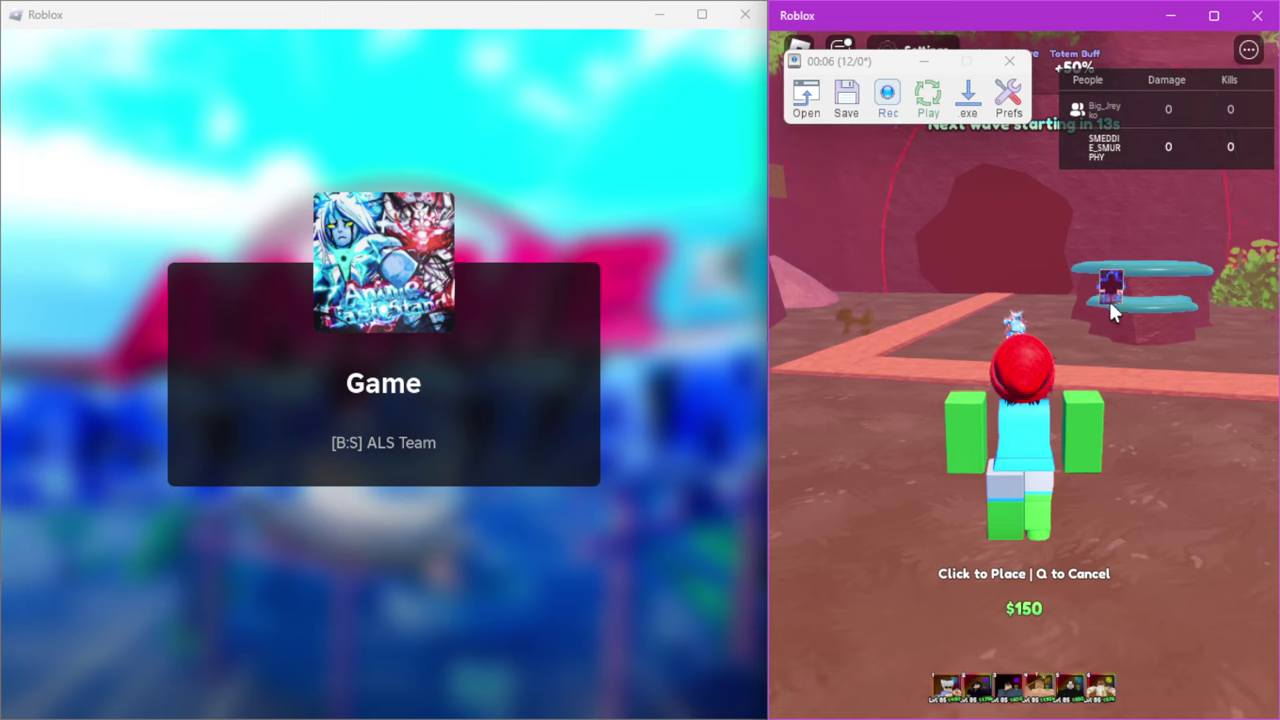
{"action": "left_click", "coordinate": [1113, 305]}
{"action": "key", "text": "q"}
{"action": "key", "text": "2"}
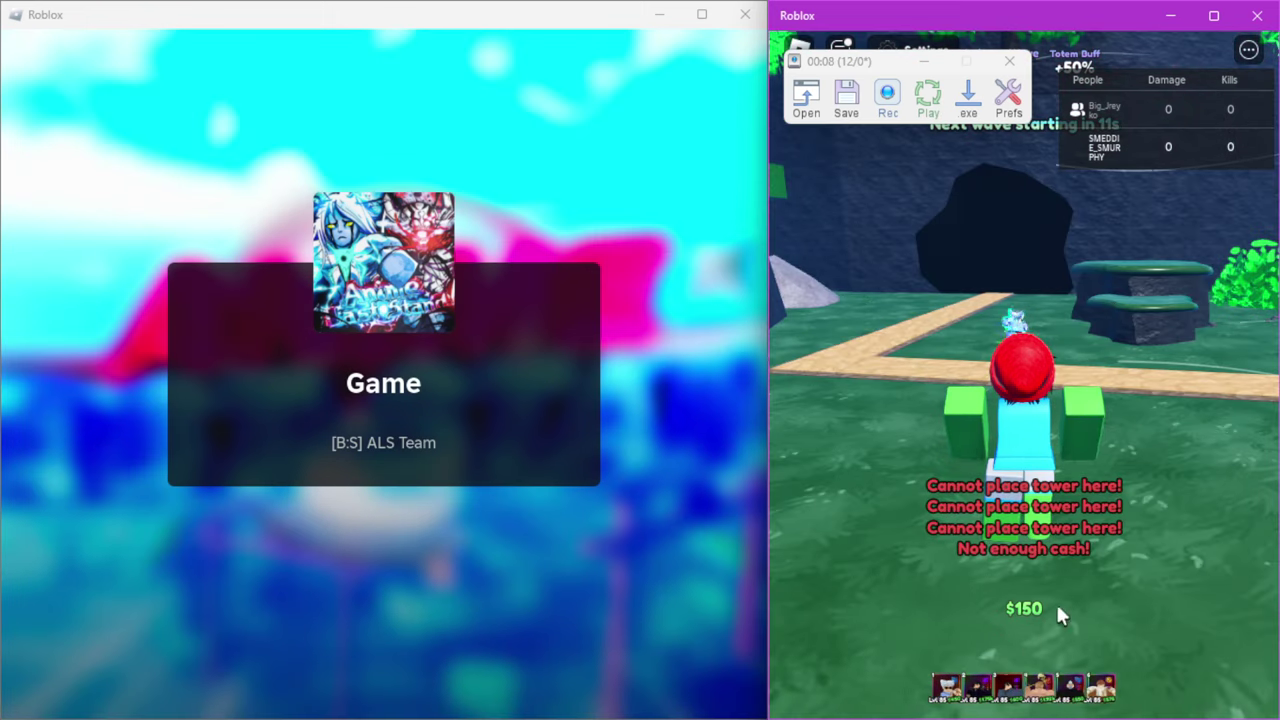
{"action": "key", "text": "1"}
{"action": "left_click", "coordinate": [1152, 299]}
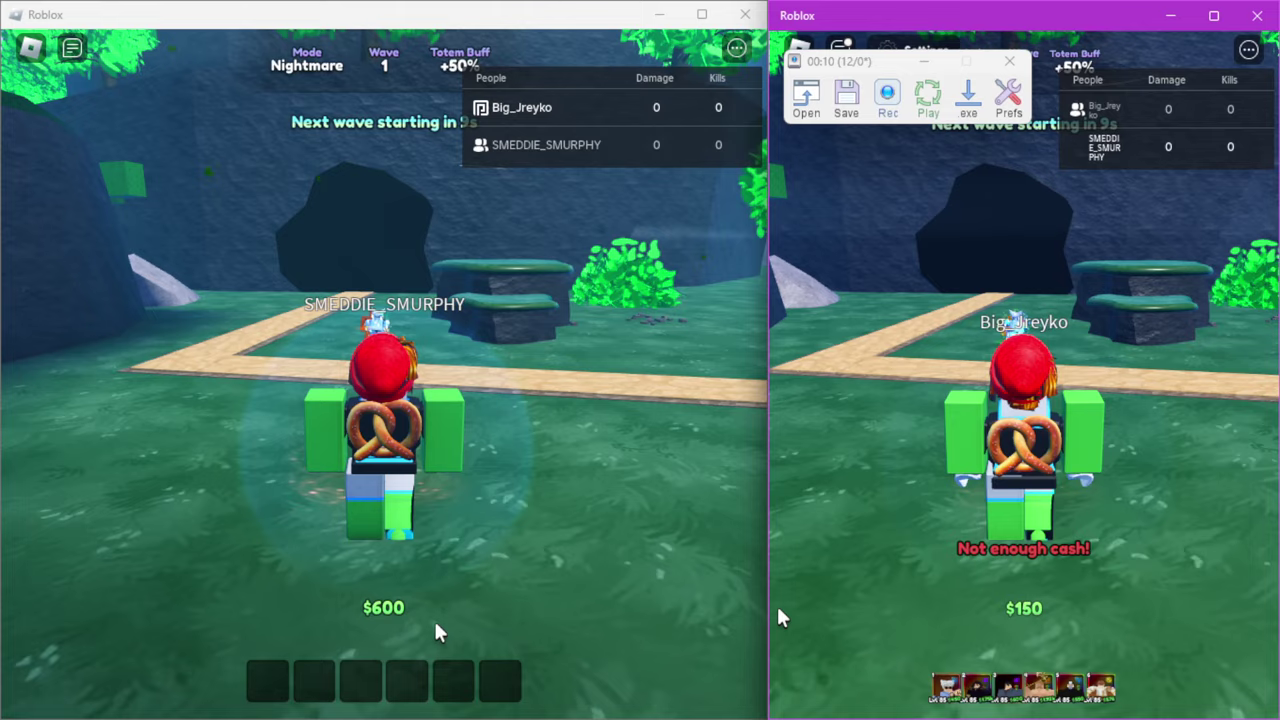
Place a tower beside the left match's path; further placements fail without enough cash.
{"action": "key", "text": "1"}
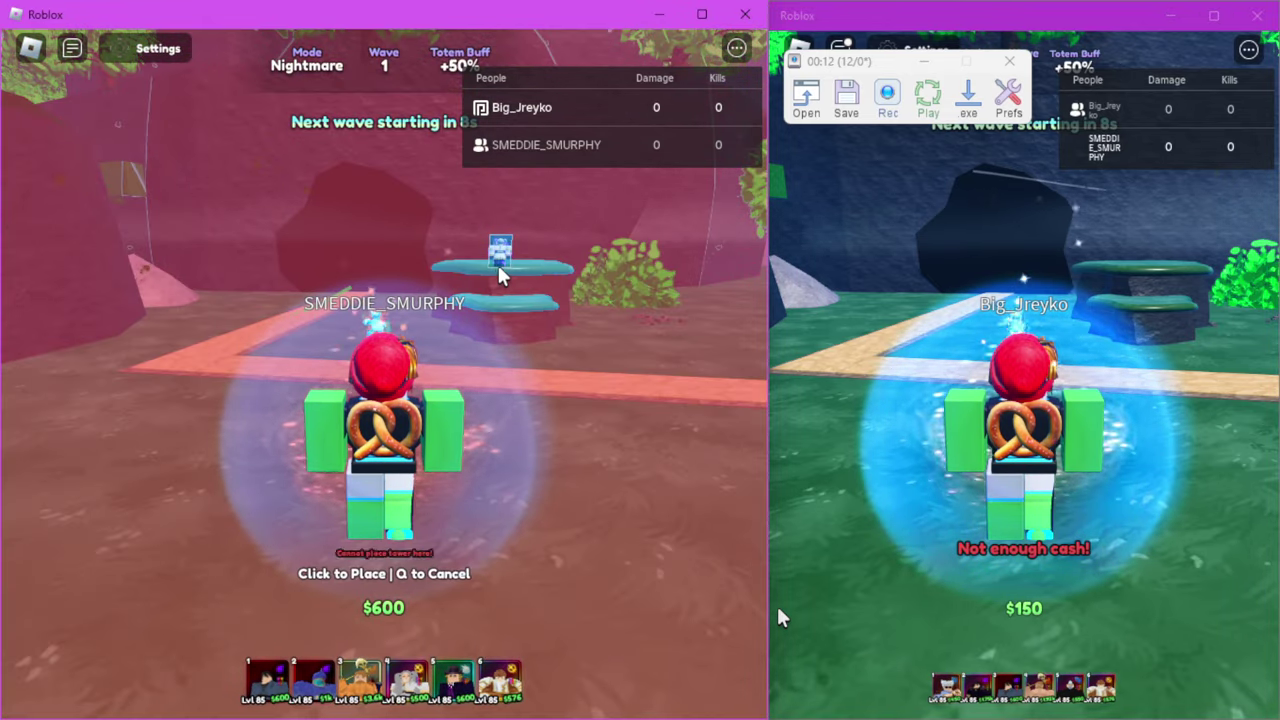
{"action": "left_click", "coordinate": [497, 262]}
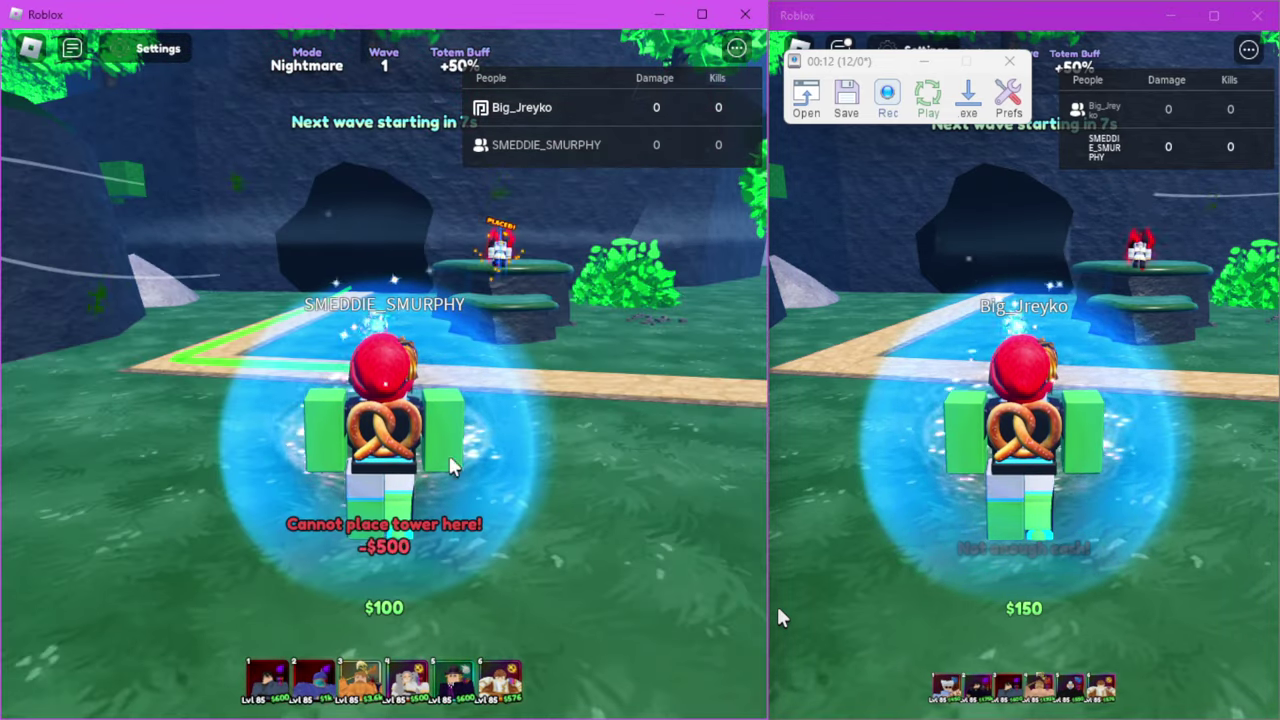
{"action": "left_click", "coordinate": [410, 680]}
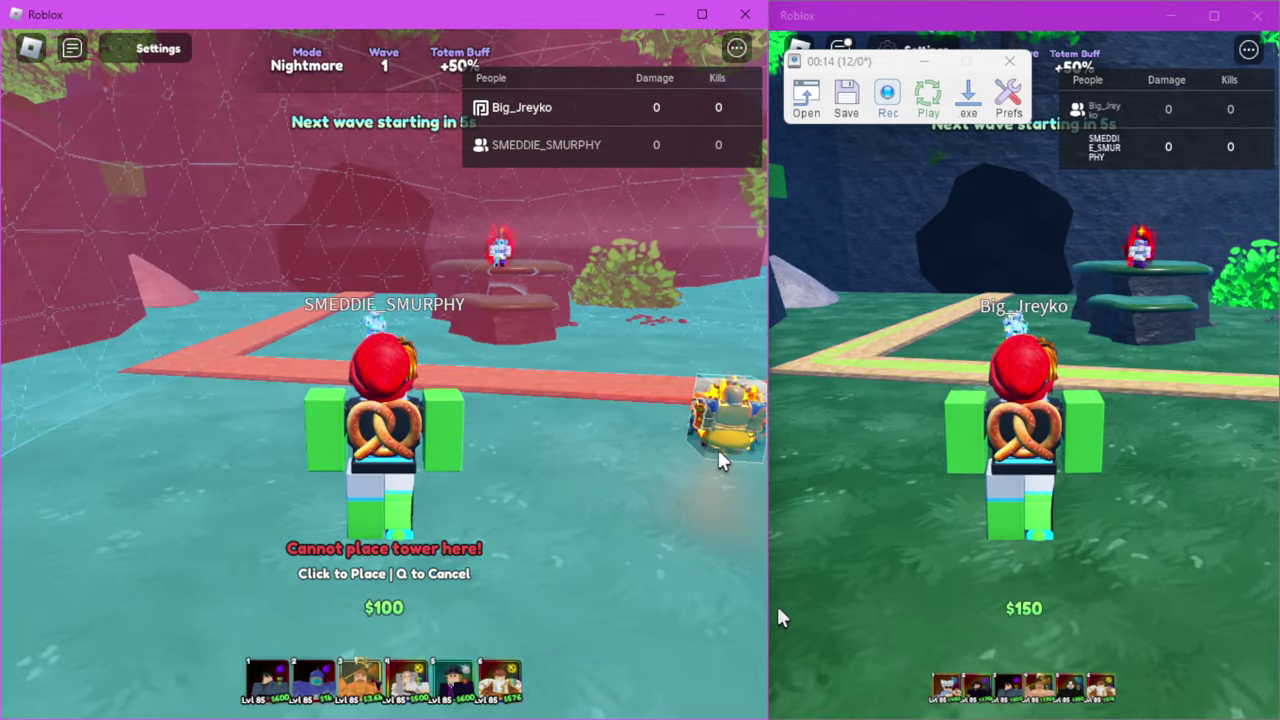
{"action": "left_click", "coordinate": [718, 449]}
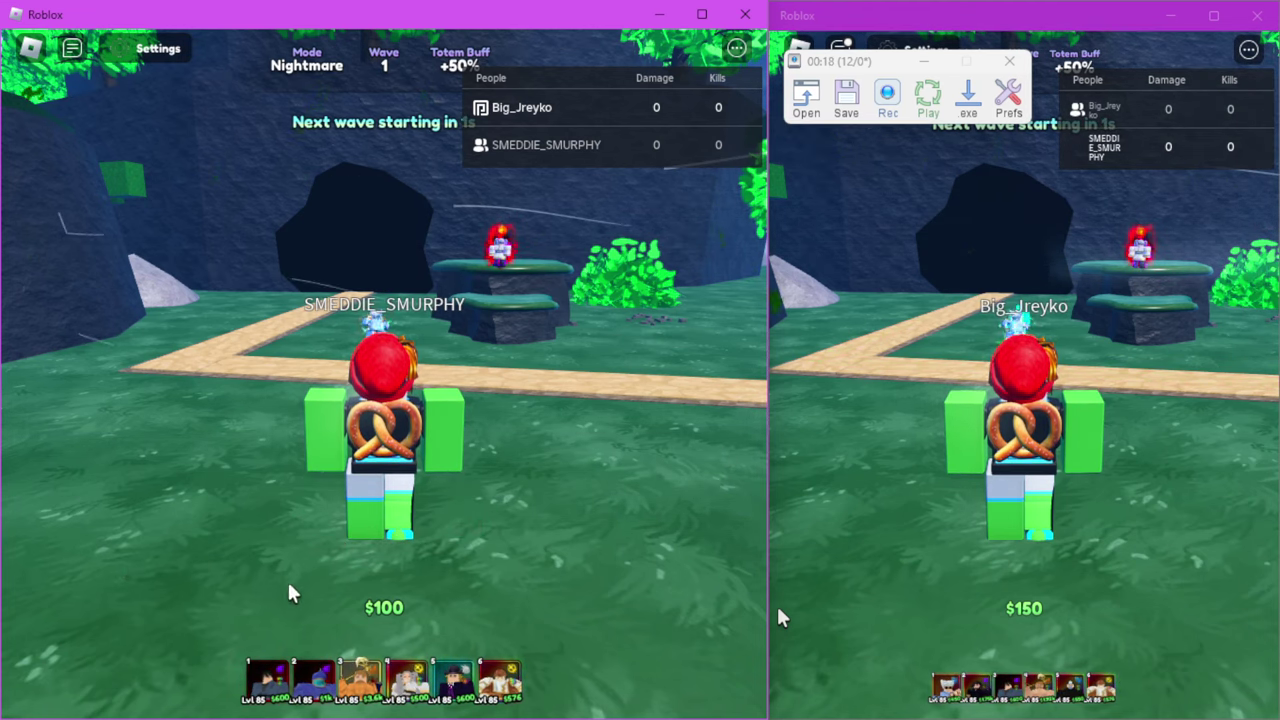
{"action": "left_click", "coordinate": [445, 682]}
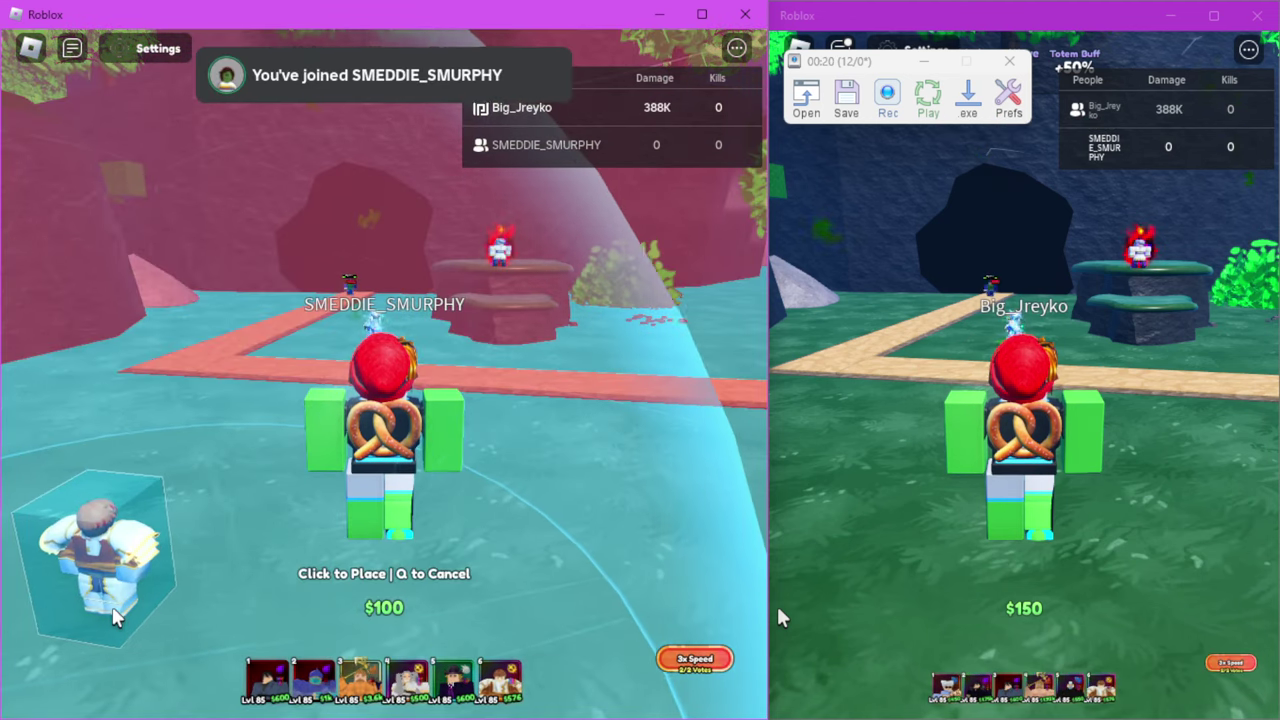
{"action": "left_click", "coordinate": [118, 600]}
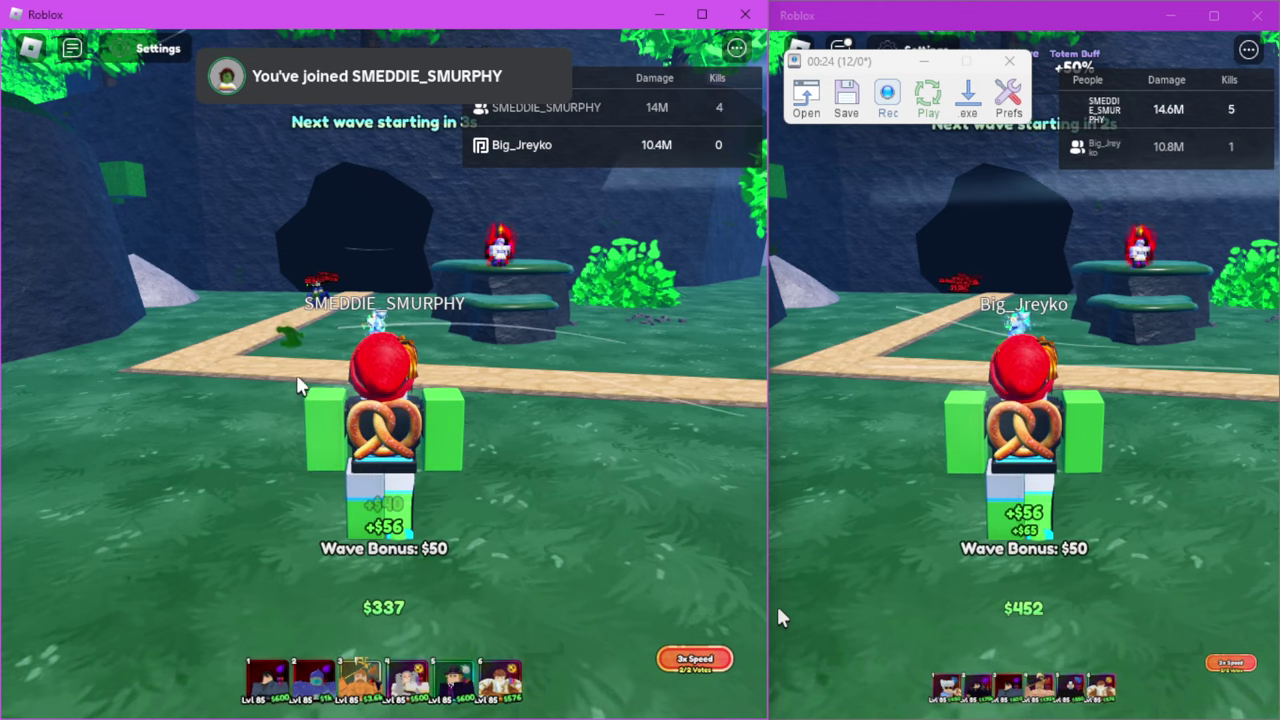
{"action": "key", "text": "2"}
{"action": "left_click", "coordinate": [311, 341]}
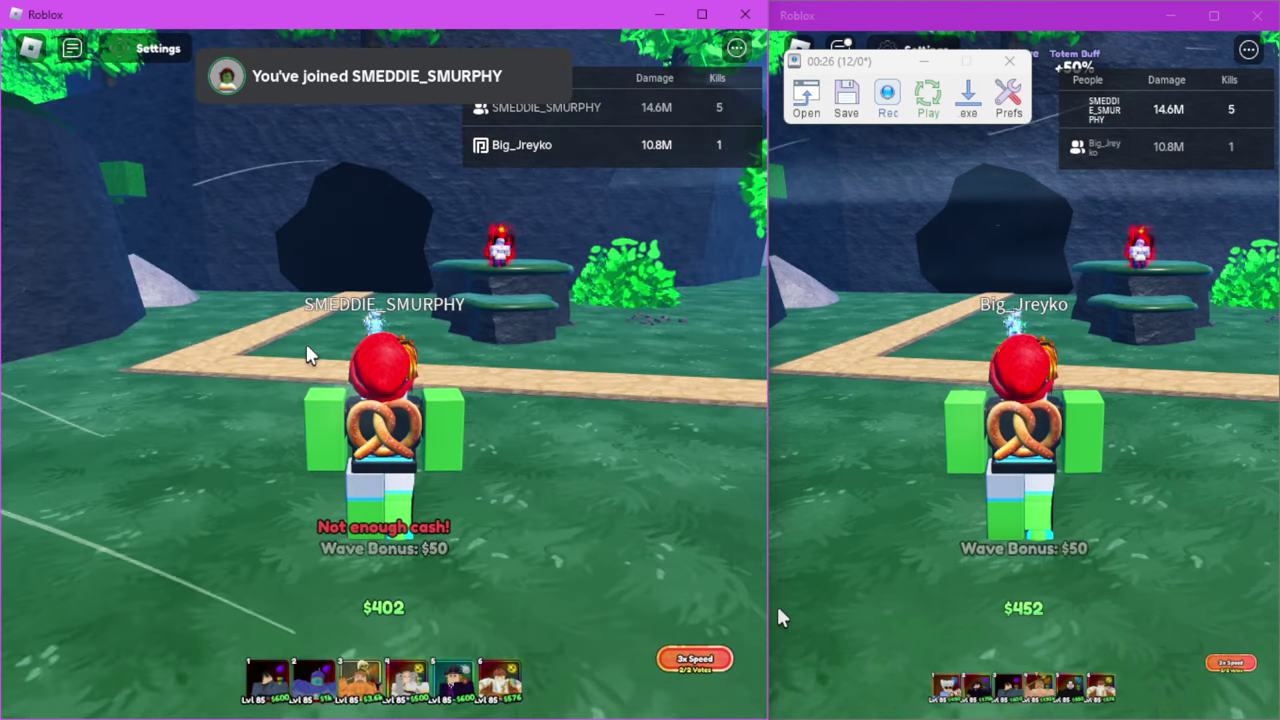
Place a tower on the rock ledge by the right match's path after blocked attempts.
{"action": "left_click", "coordinate": [1005, 425]}
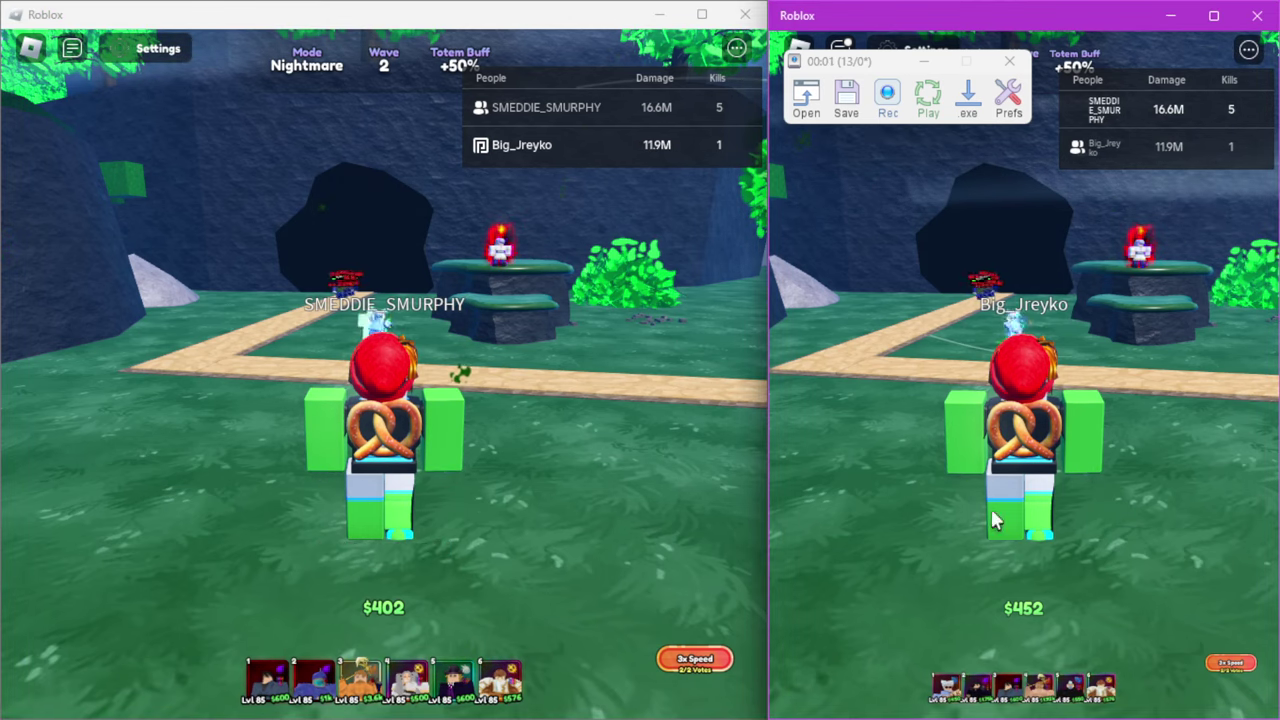
{"action": "left_click", "coordinate": [946, 688]}
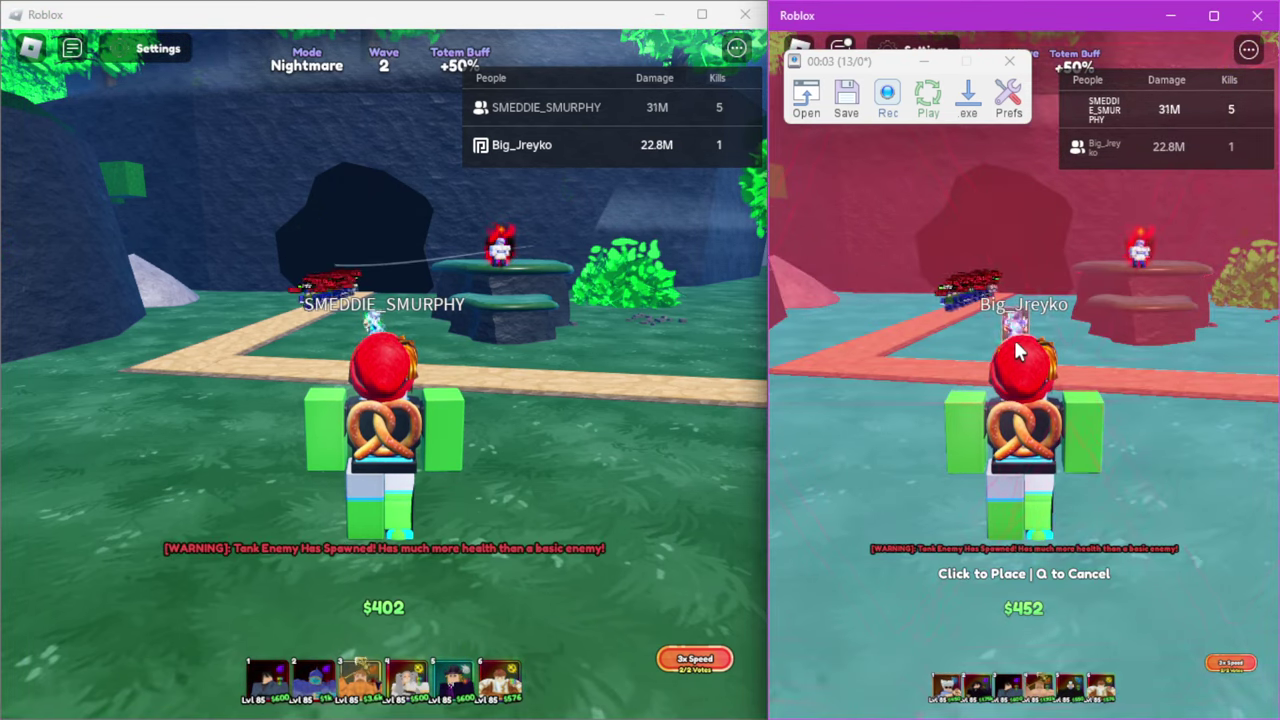
{"action": "left_click", "coordinate": [1017, 349]}
{"action": "left_click", "coordinate": [1020, 360]}
{"action": "left_click", "coordinate": [1100, 345]}
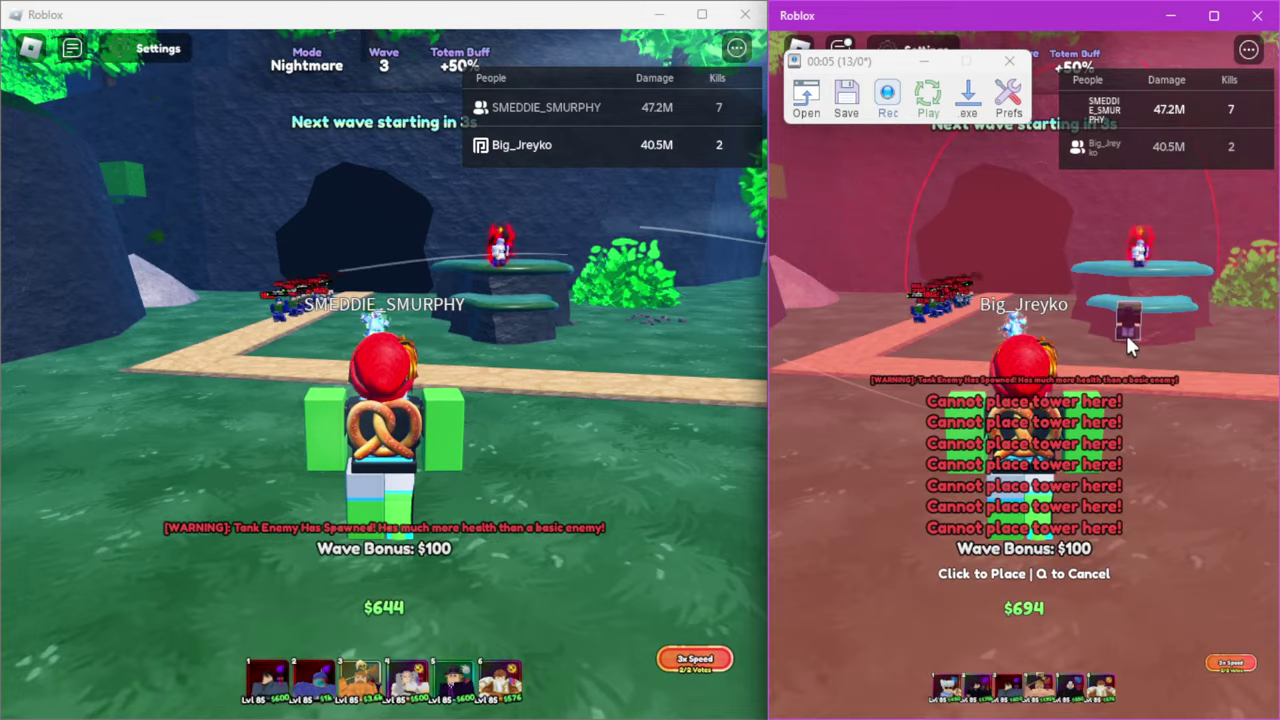
{"action": "left_click", "coordinate": [1110, 299]}
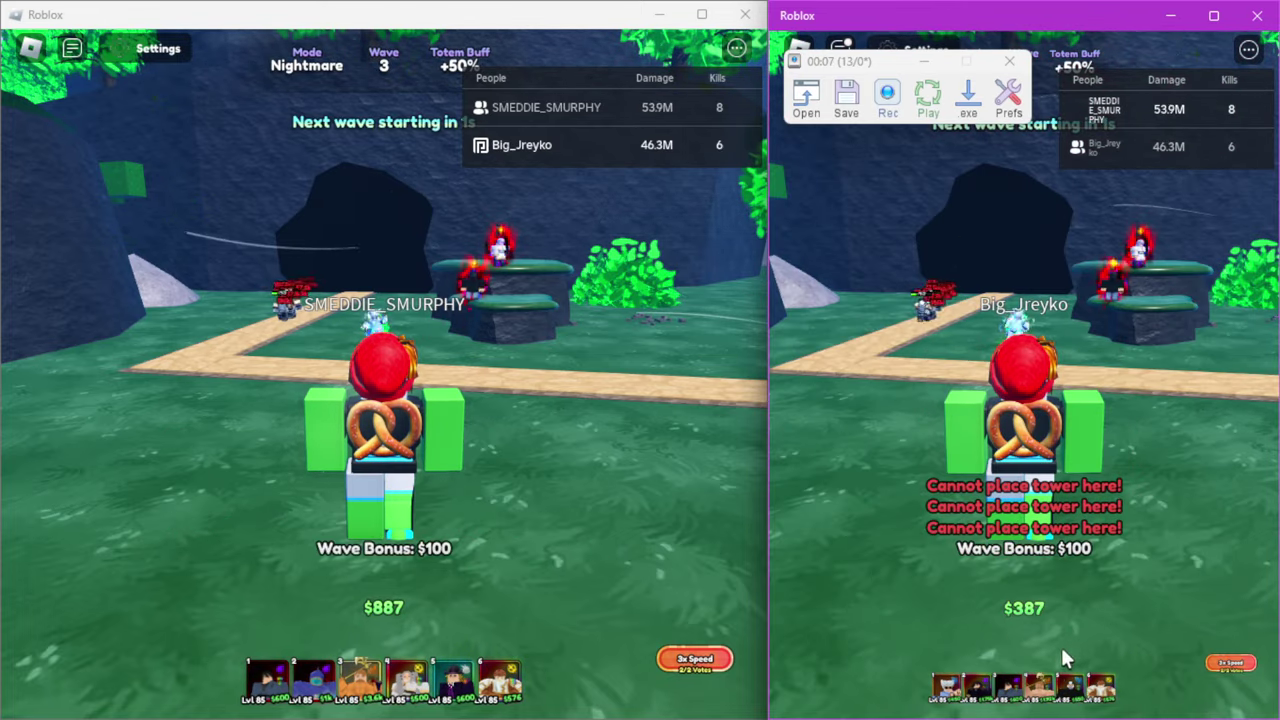
{"action": "left_click", "coordinate": [1008, 693]}
{"action": "left_click", "coordinate": [1152, 294]}
{"action": "left_click", "coordinate": [1093, 512]}
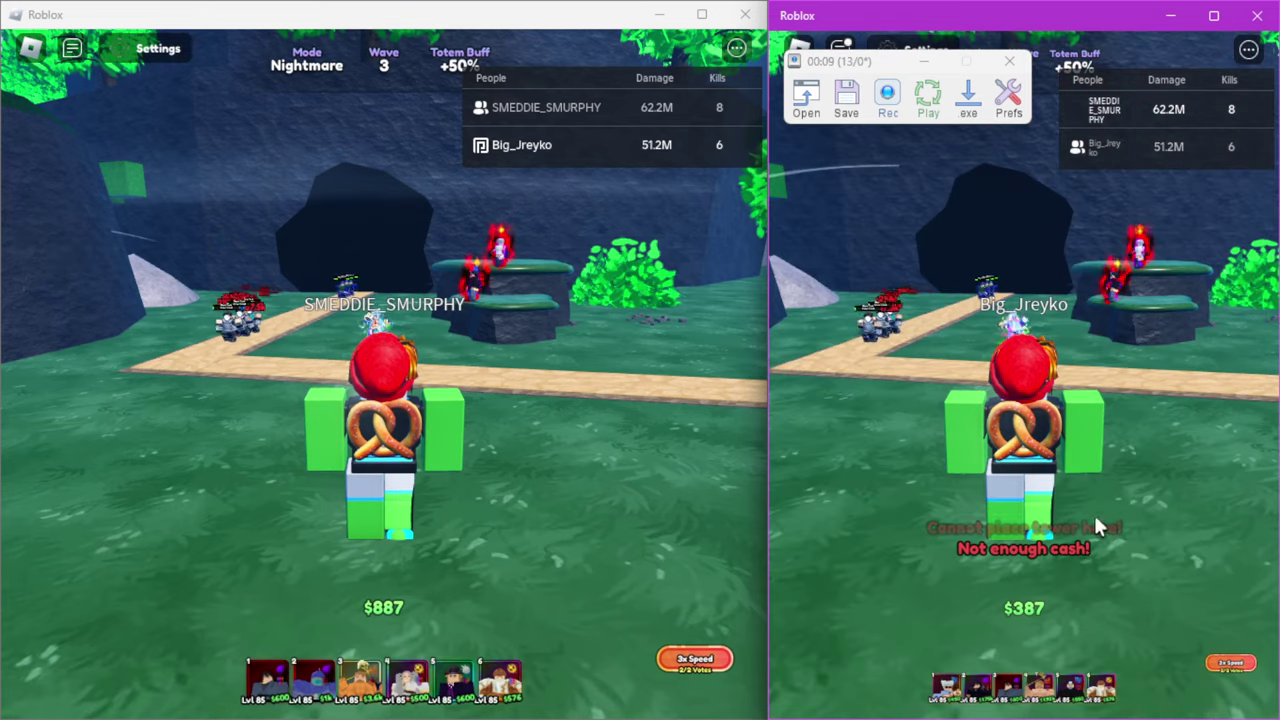
Try another left-match tower on the rock ledge, stopping at the placement limit.
{"action": "left_click", "coordinate": [455, 680]}
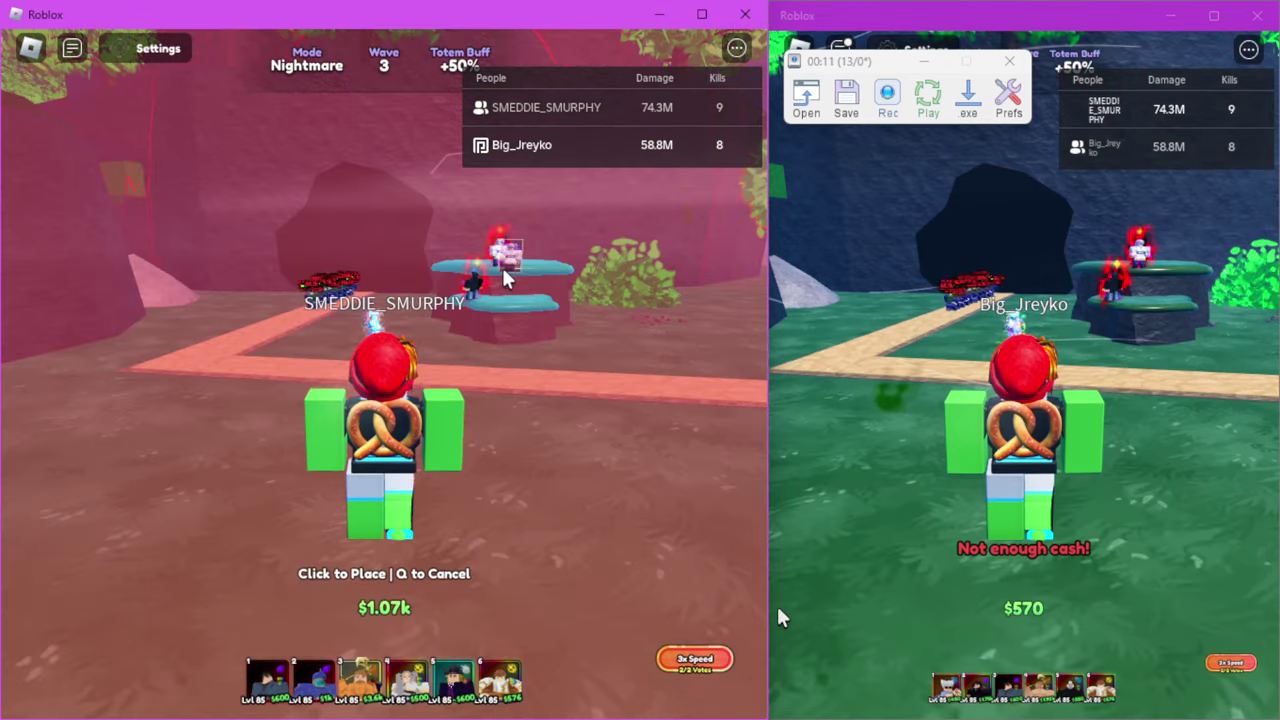
{"action": "left_click", "coordinate": [498, 268]}
{"action": "left_click", "coordinate": [498, 268]}
{"action": "left_click", "coordinate": [498, 268]}
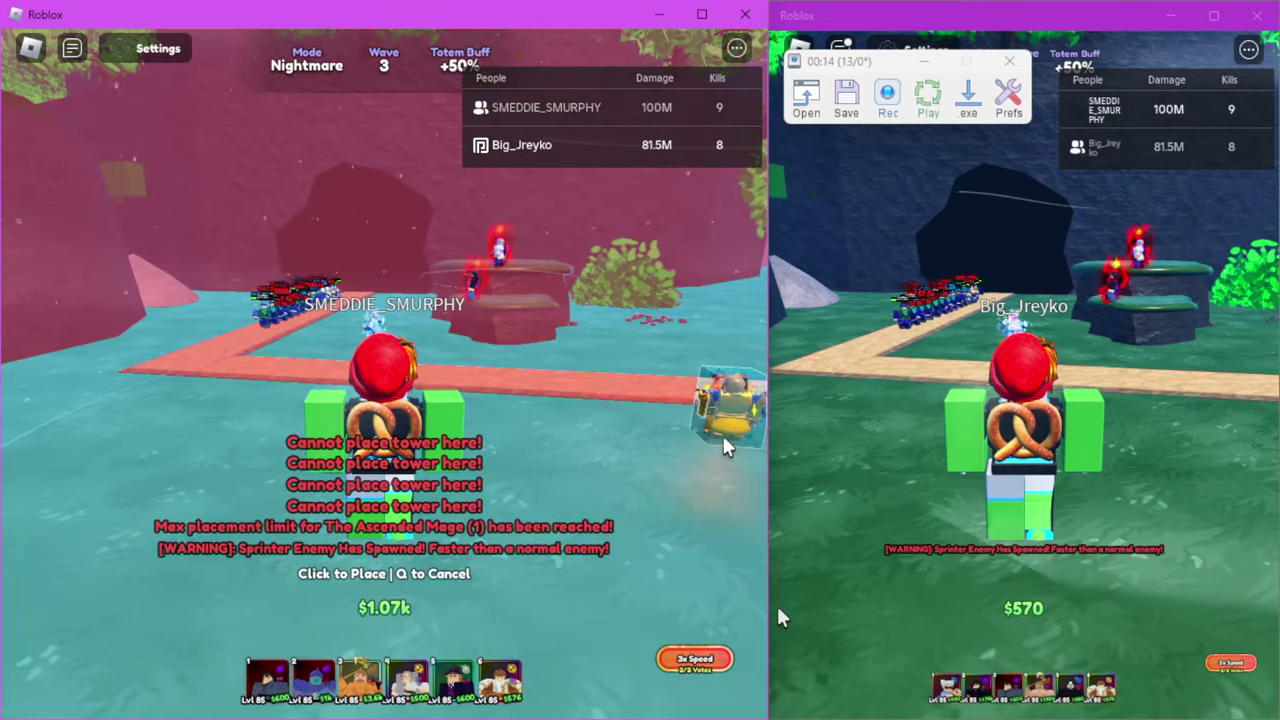
{"action": "left_click", "coordinate": [716, 445]}
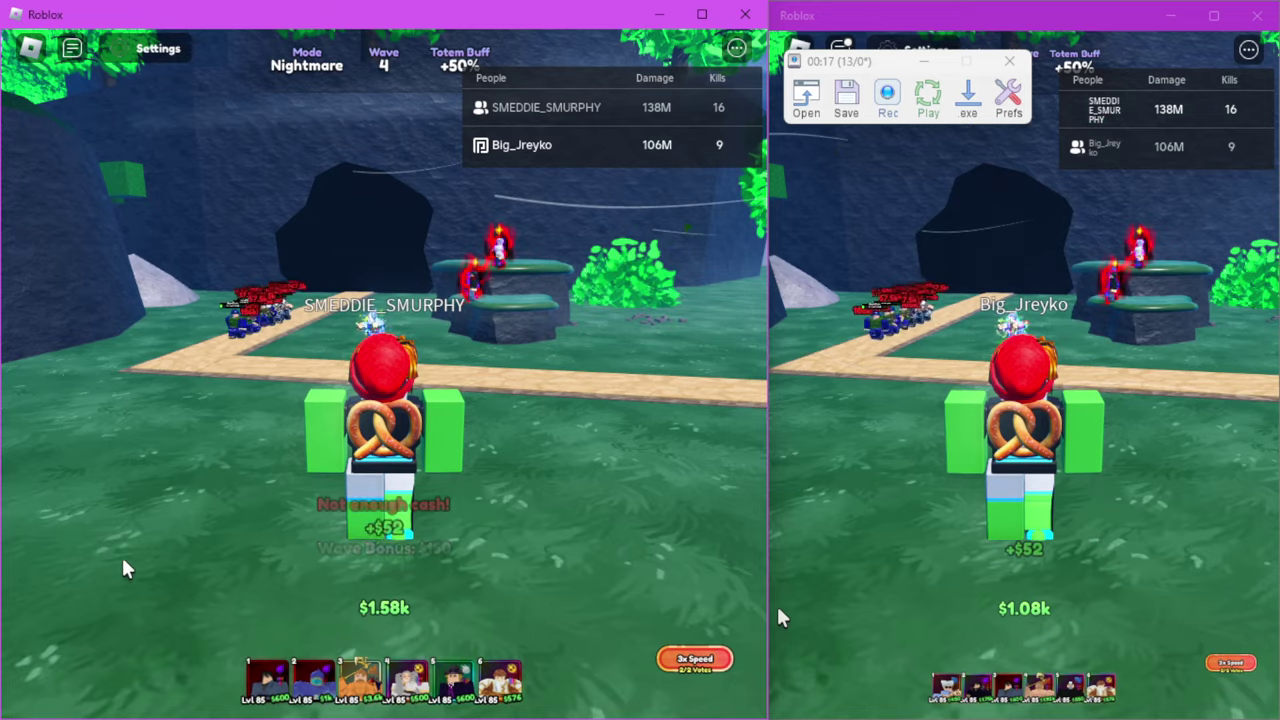
Place Businessman Yojin on the lower-left grass, upgrade it once, and add a path-edge tower.
{"action": "left_click", "coordinate": [500, 680]}
{"action": "left_click", "coordinate": [81, 600]}
{"action": "left_click", "coordinate": [122, 605]}
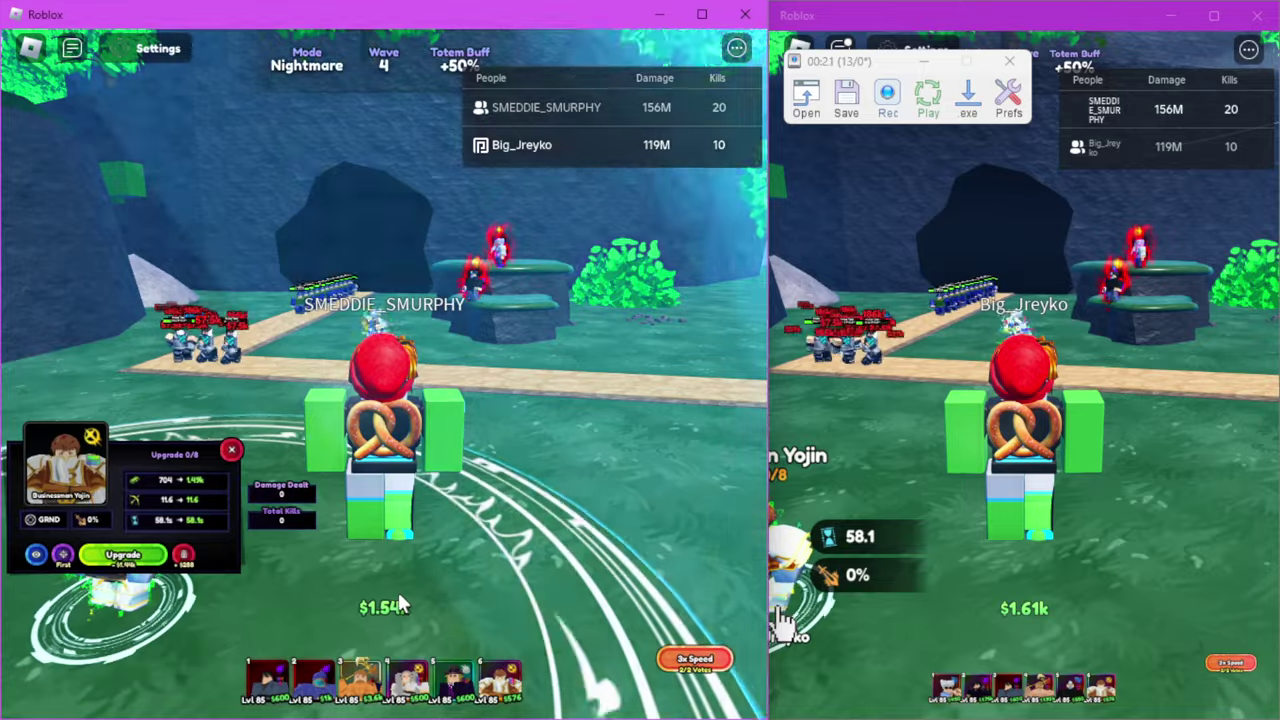
{"action": "left_click", "coordinate": [122, 555]}
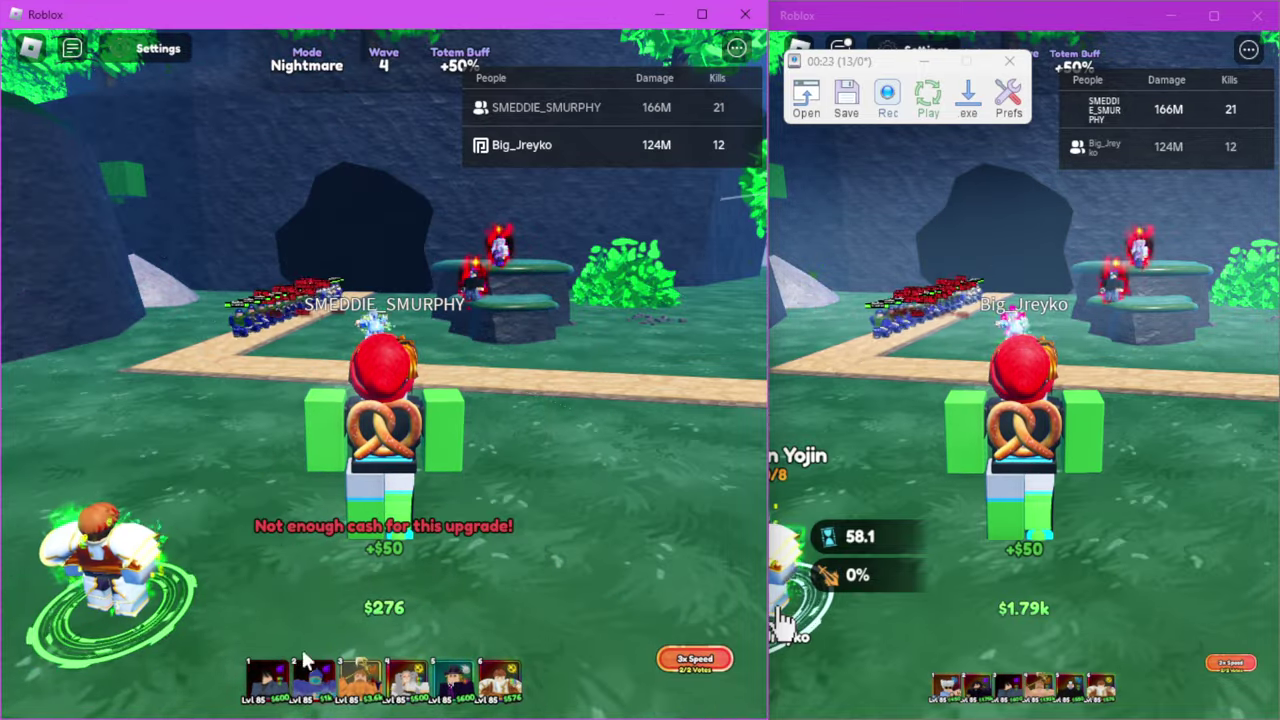
{"action": "left_click", "coordinate": [311, 345]}
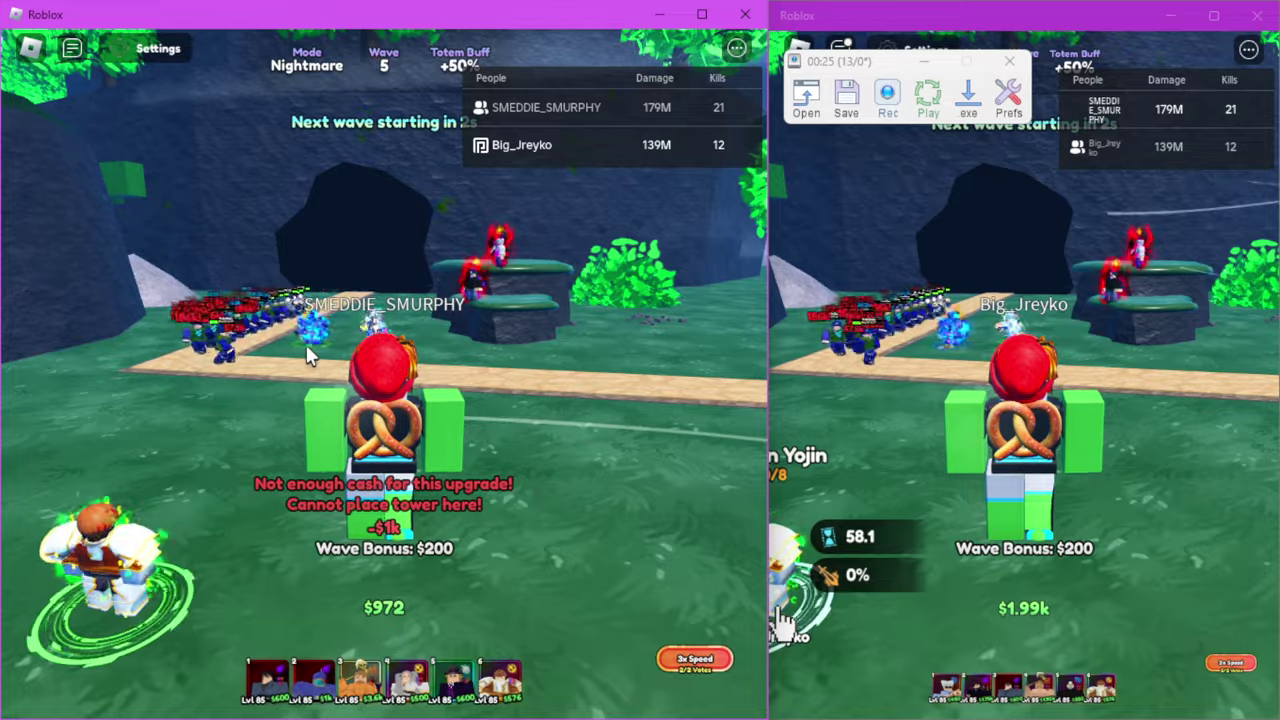
{"action": "left_click", "coordinate": [311, 355]}
{"action": "left_click", "coordinate": [705, 462]}
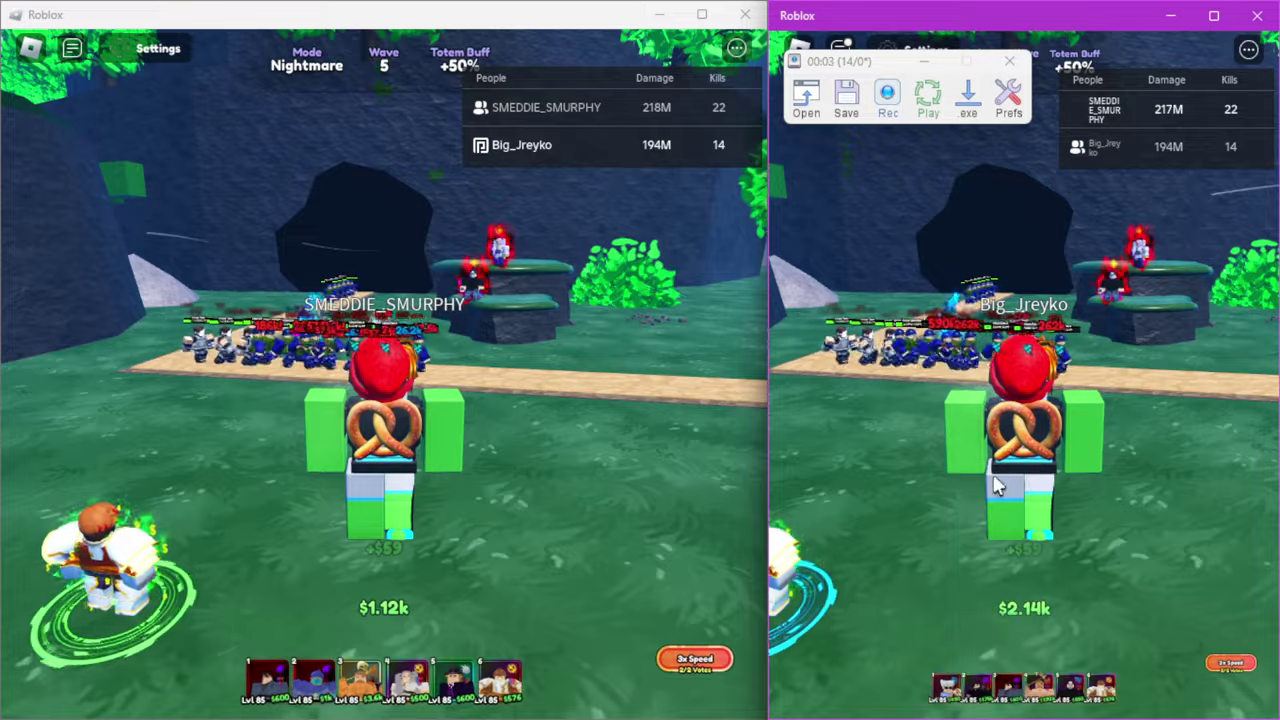
Place a tower on the rock ledge in the right match.
{"action": "left_click", "coordinate": [950, 682]}
{"action": "left_click", "coordinate": [1016, 345]}
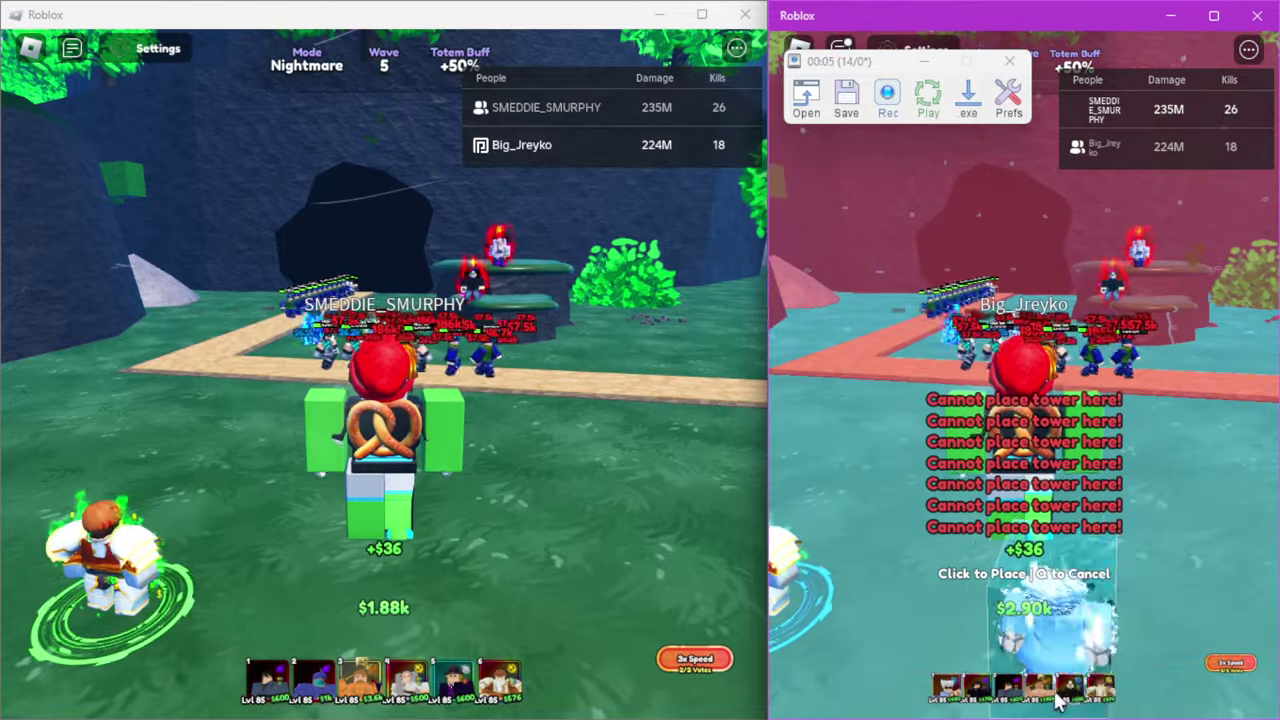
{"action": "left_click", "coordinate": [1060, 330]}
{"action": "left_click", "coordinate": [1100, 315]}
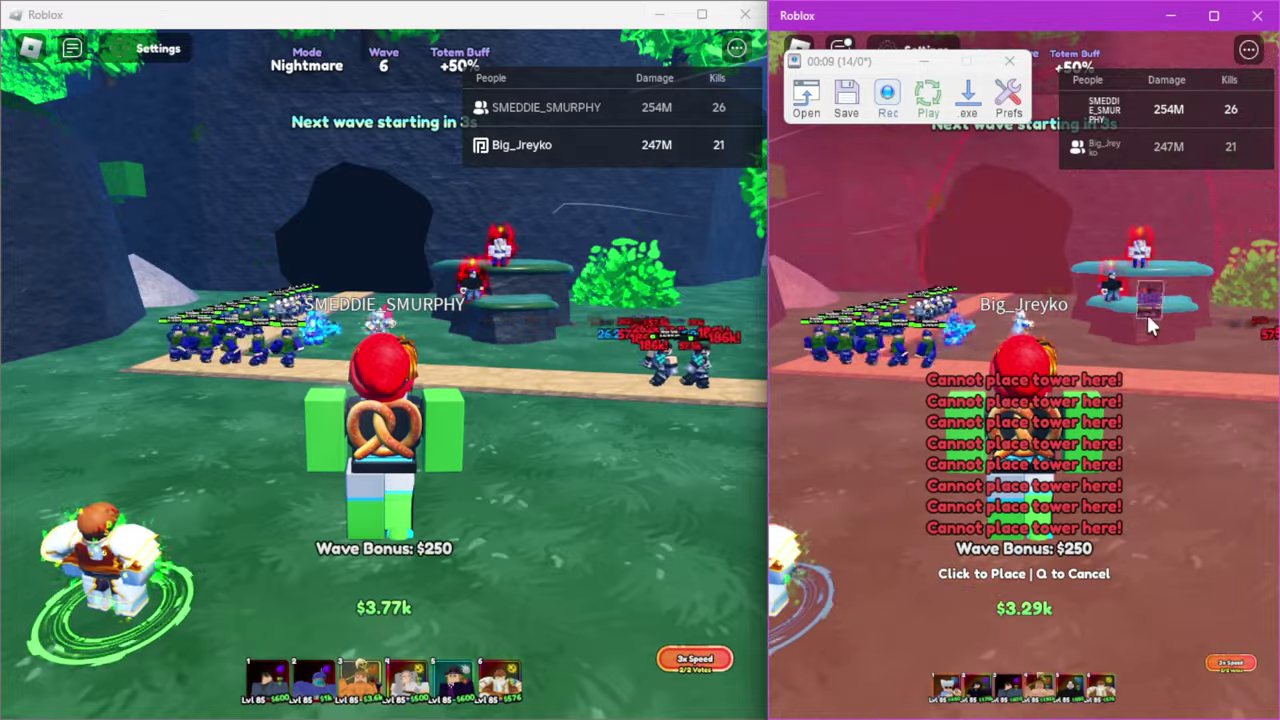
{"action": "left_click", "coordinate": [1150, 300]}
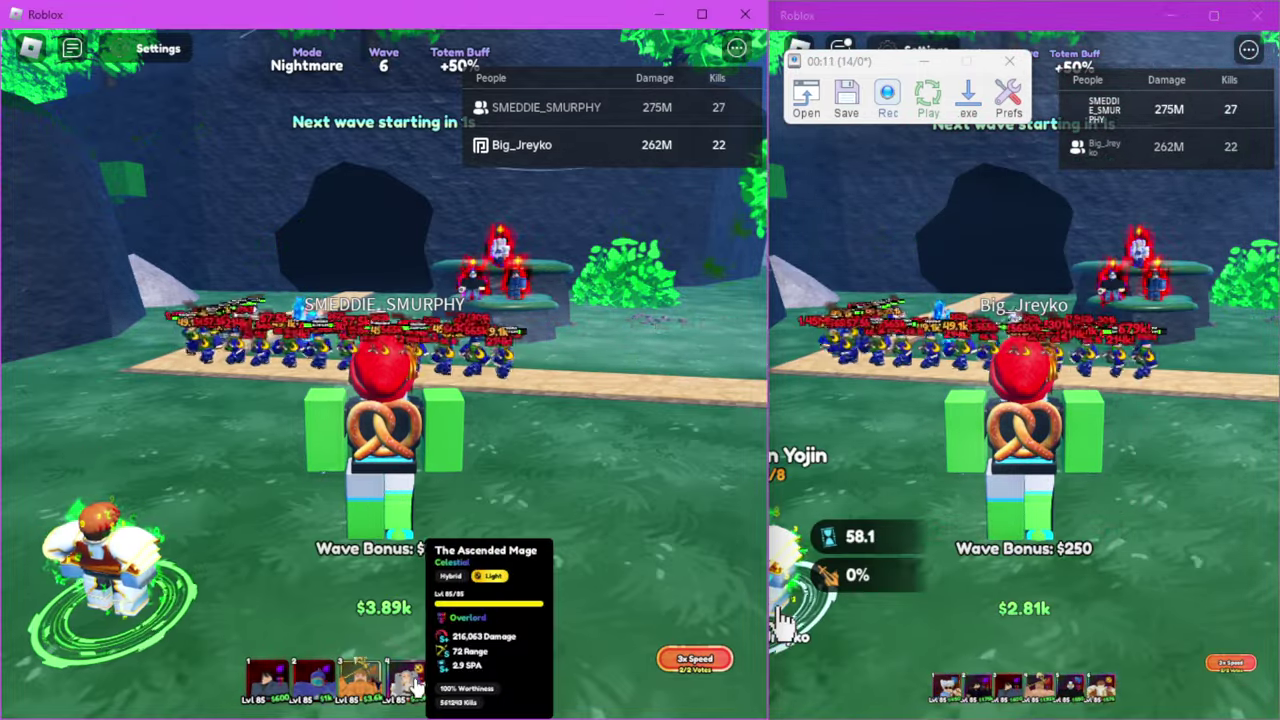
Place a left-match tower on the grass right of the path; Pride's upgrade fails for cash.
{"action": "left_click", "coordinate": [412, 685]}
{"action": "left_click", "coordinate": [500, 275]}
{"action": "left_click", "coordinate": [480, 330]}
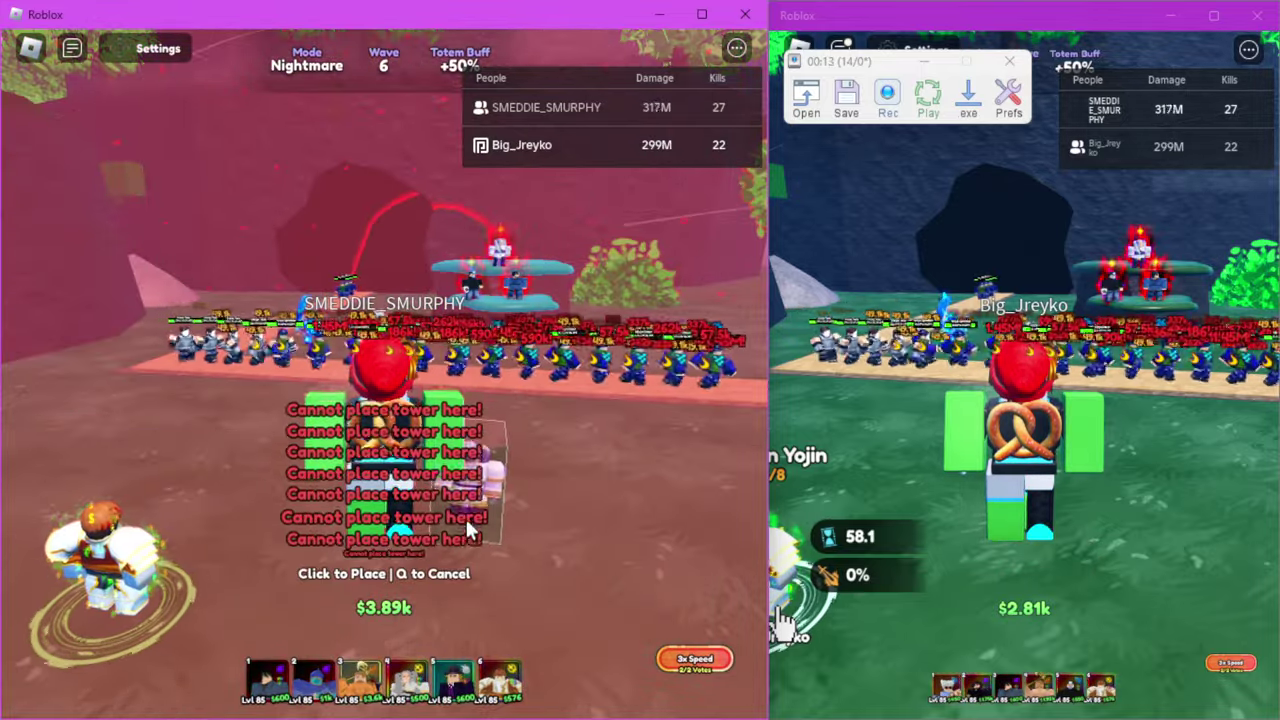
{"action": "left_click", "coordinate": [465, 516]}
{"action": "left_click", "coordinate": [719, 449]}
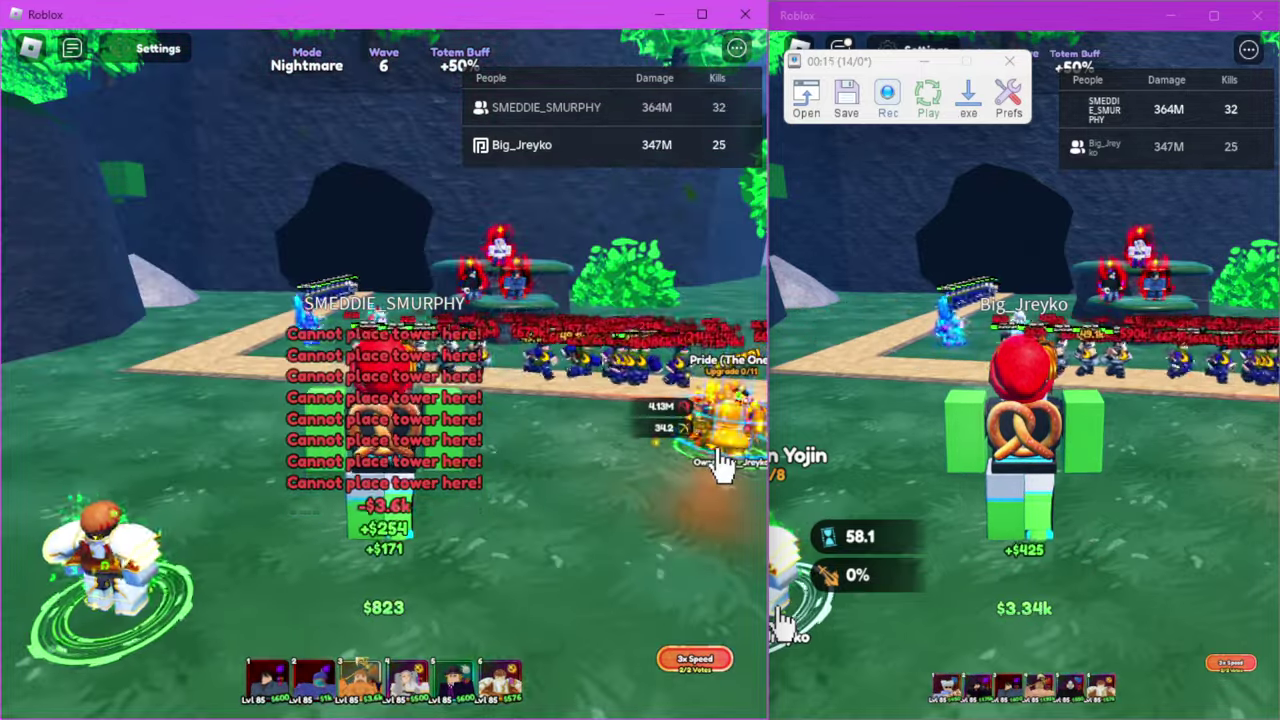
{"action": "left_click", "coordinate": [115, 565]}
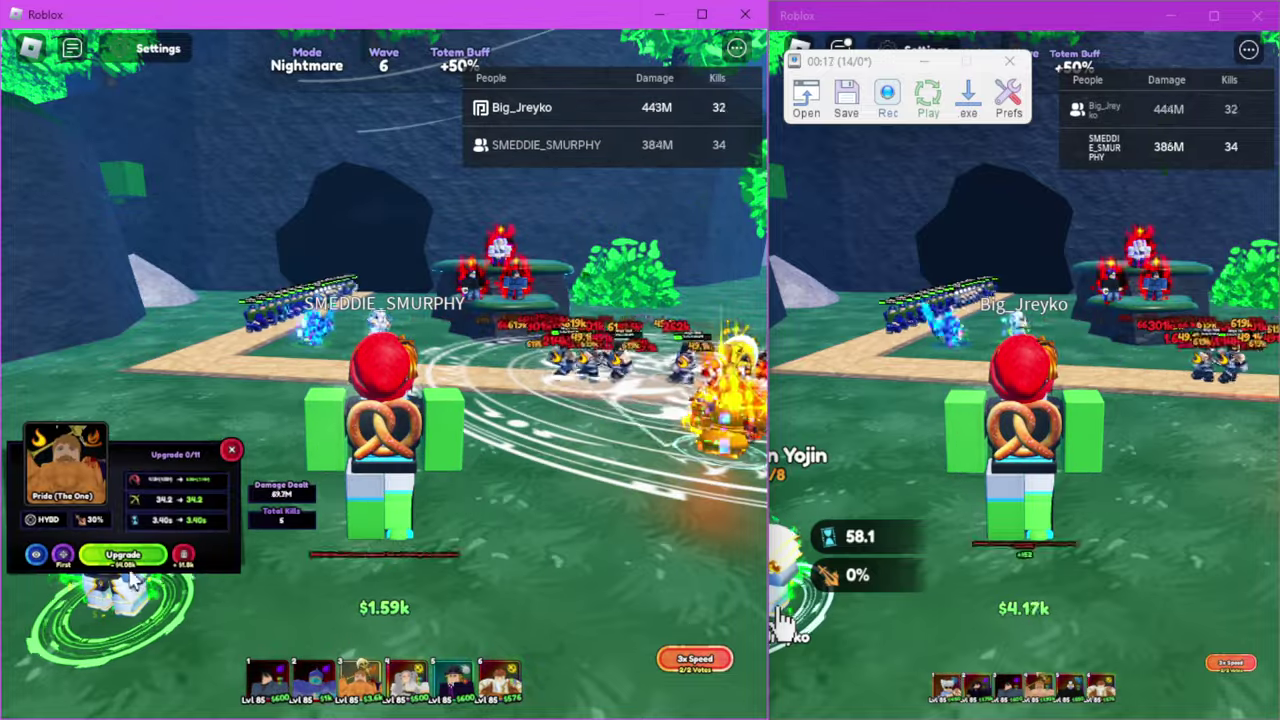
{"action": "left_click", "coordinate": [125, 556]}
{"action": "left_click", "coordinate": [125, 556]}
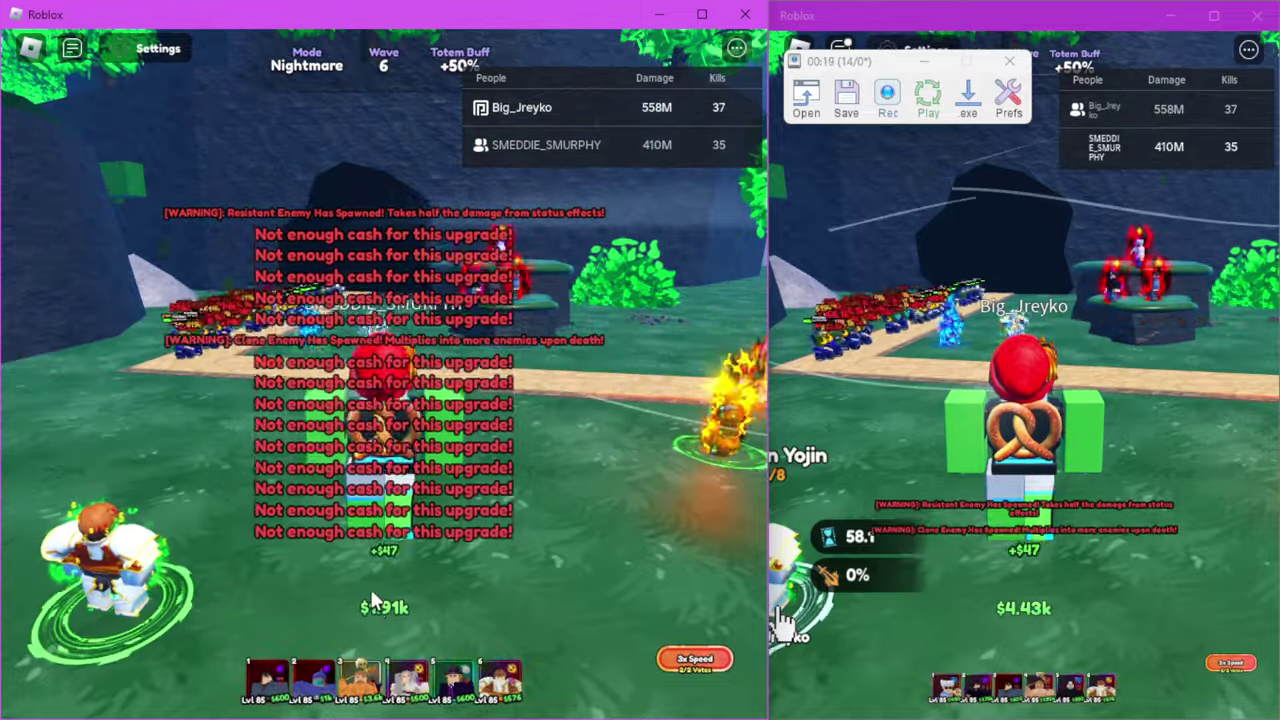
{"action": "left_click", "coordinate": [400, 400]}
Try a second Businessman Yojin and another left tower, upgrading Yojin once more.
{"action": "left_click", "coordinate": [400, 672]}
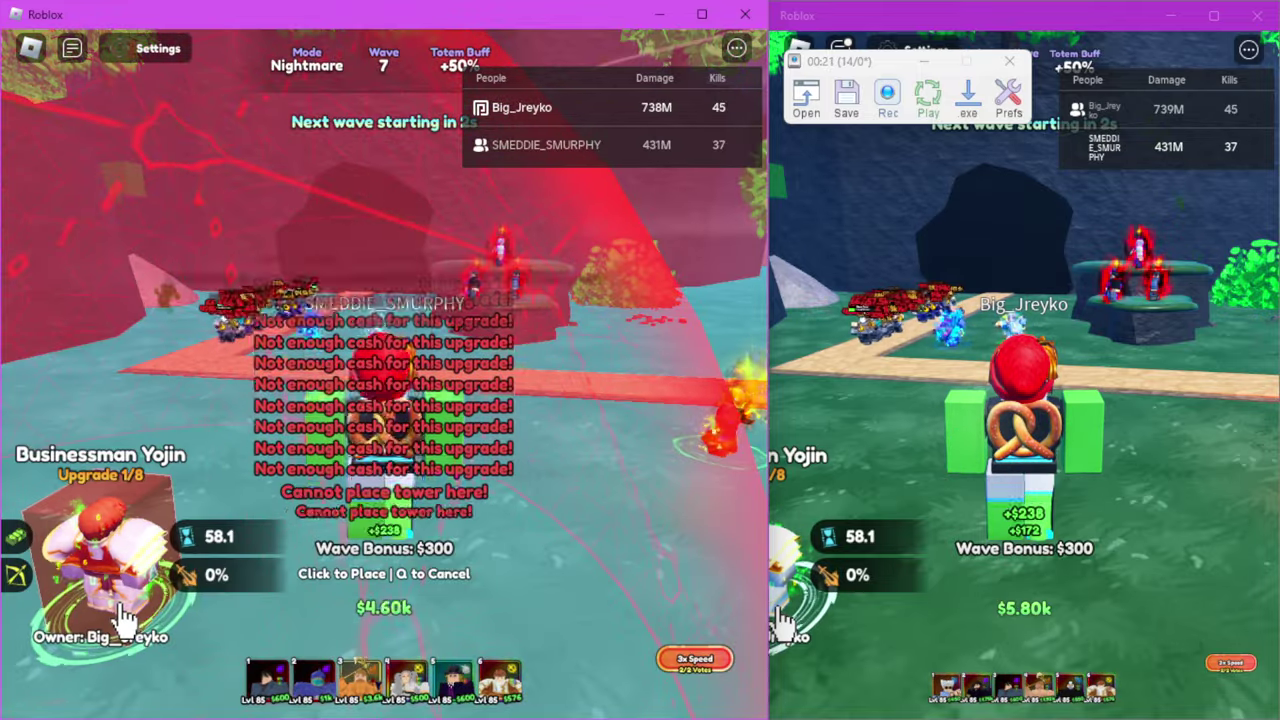
{"action": "left_click", "coordinate": [125, 600]}
{"action": "left_click", "coordinate": [197, 578]}
{"action": "left_click", "coordinate": [120, 575]}
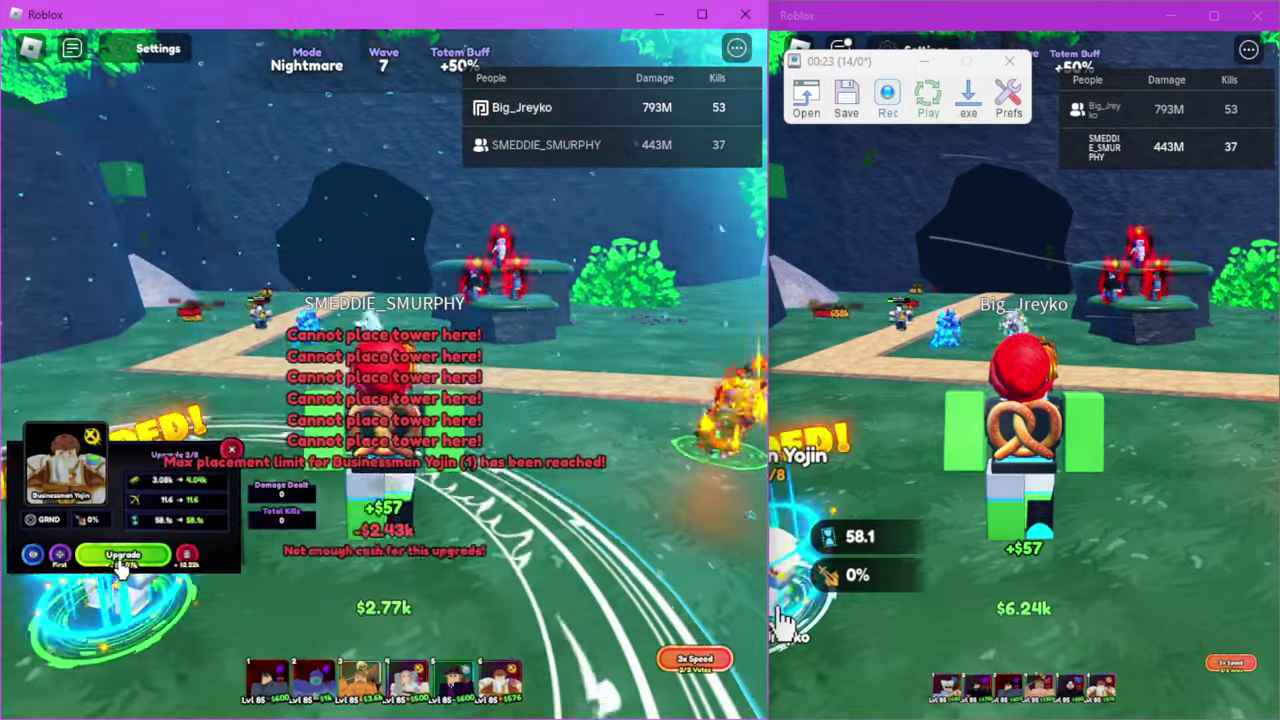
{"action": "left_click", "coordinate": [320, 680]}
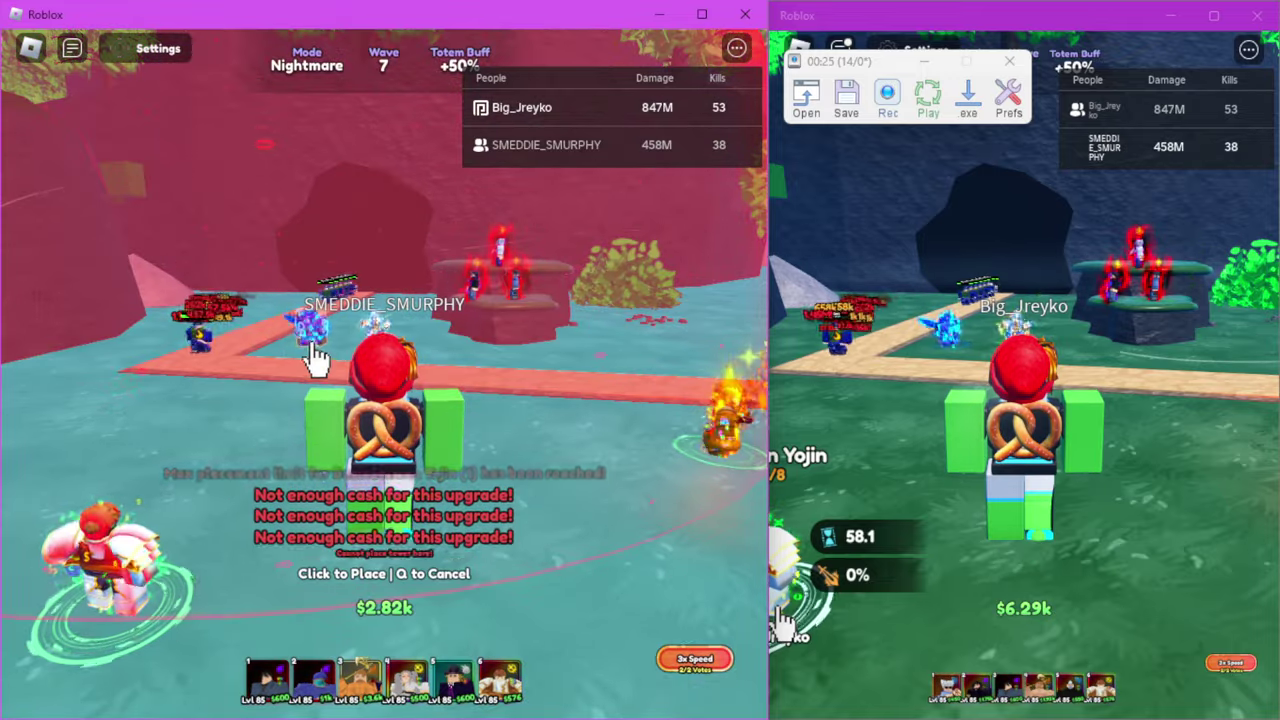
{"action": "left_click", "coordinate": [306, 344]}
{"action": "left_click", "coordinate": [305, 341]}
{"action": "left_click", "coordinate": [305, 341]}
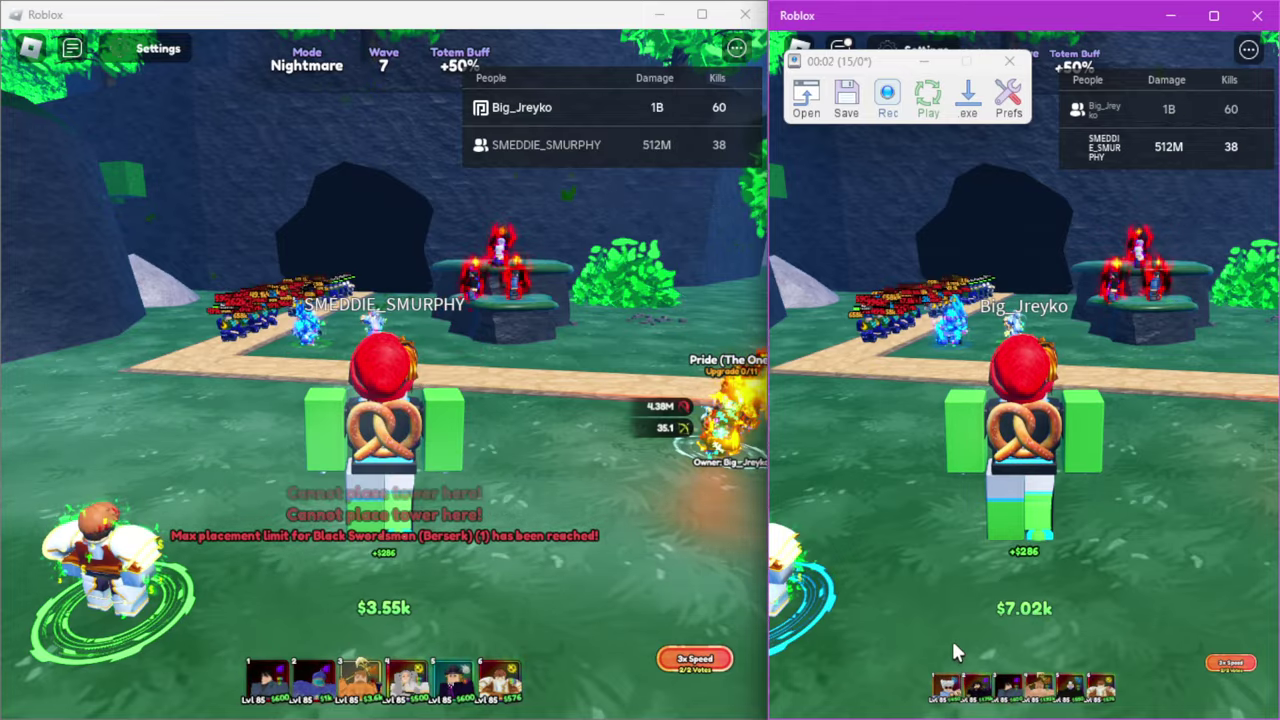
Attempt tower placements on the right map, then cancel with Q.
{"action": "left_click", "coordinate": [1063, 688]}
{"action": "left_click", "coordinate": [1020, 360]}
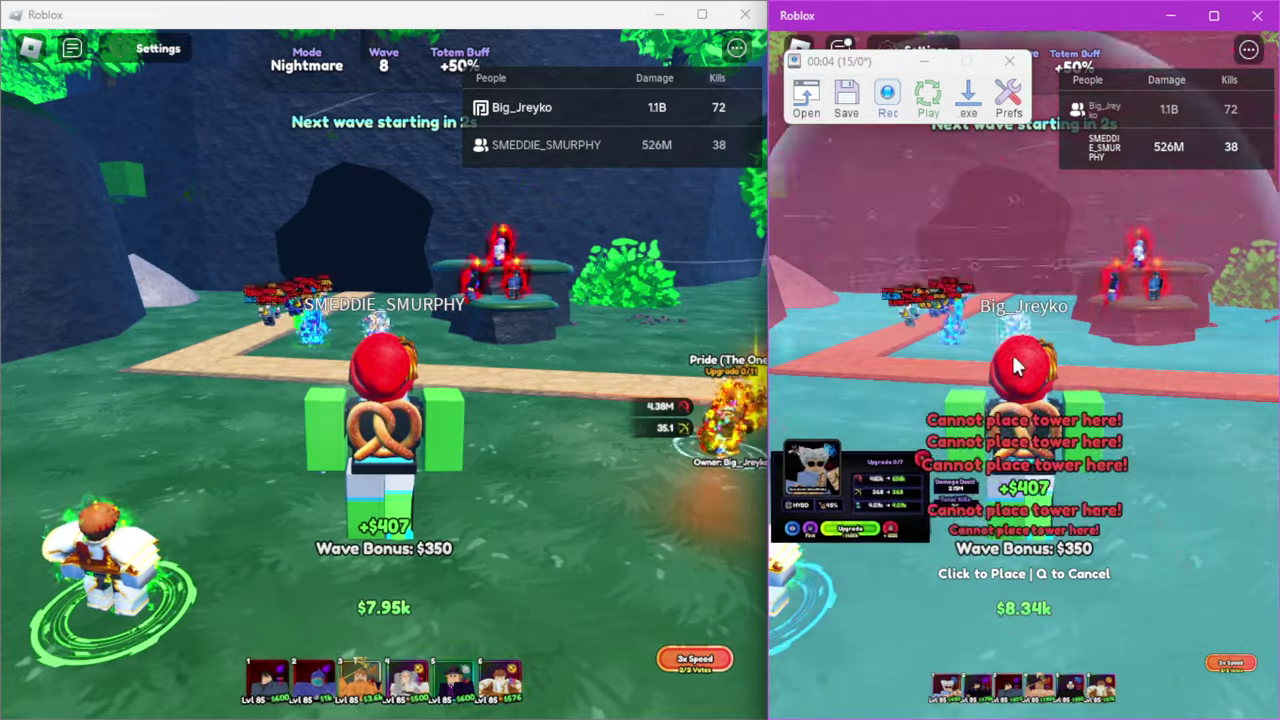
{"action": "left_click", "coordinate": [1020, 360]}
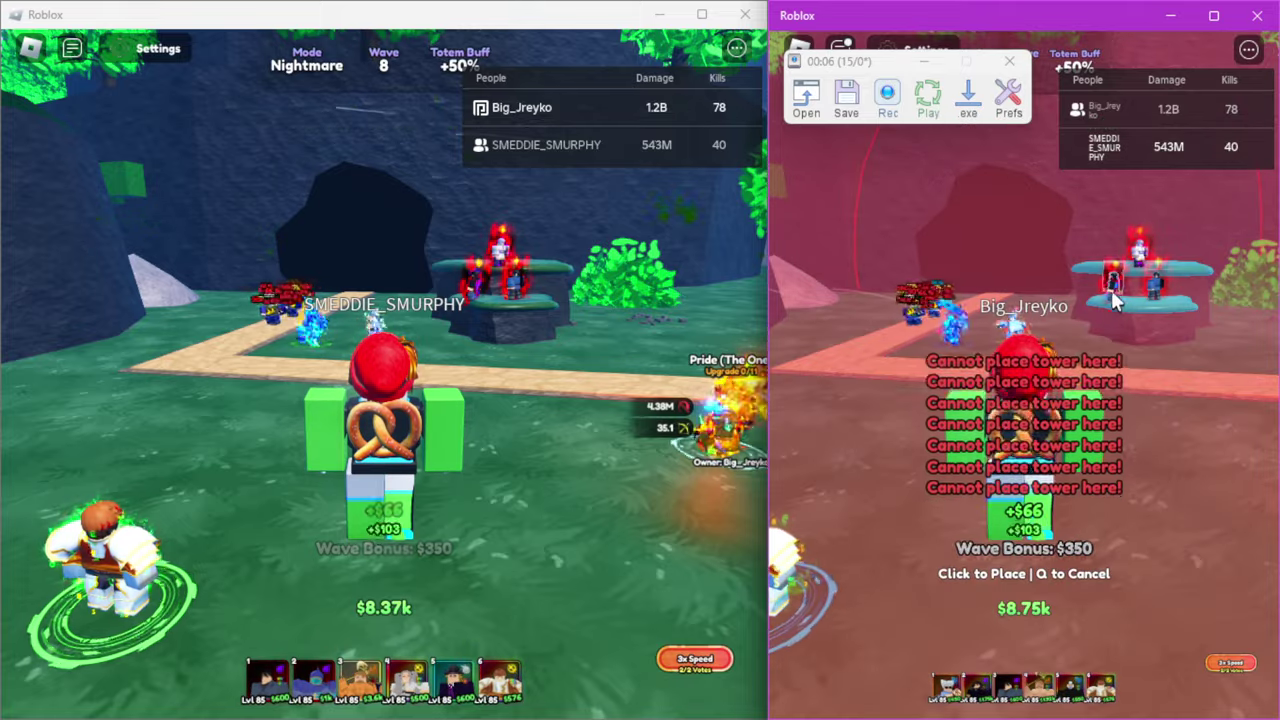
{"action": "left_click", "coordinate": [1110, 299]}
{"action": "left_click", "coordinate": [1110, 440]}
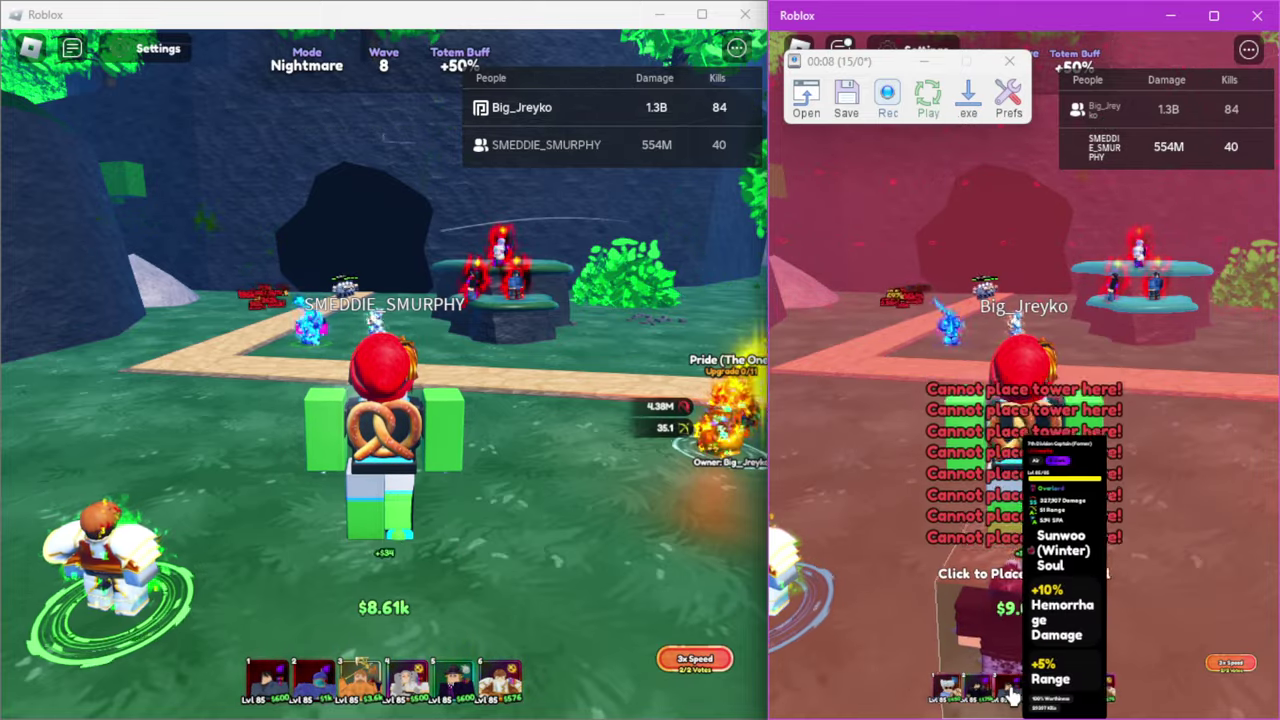
{"action": "key", "text": "q"}
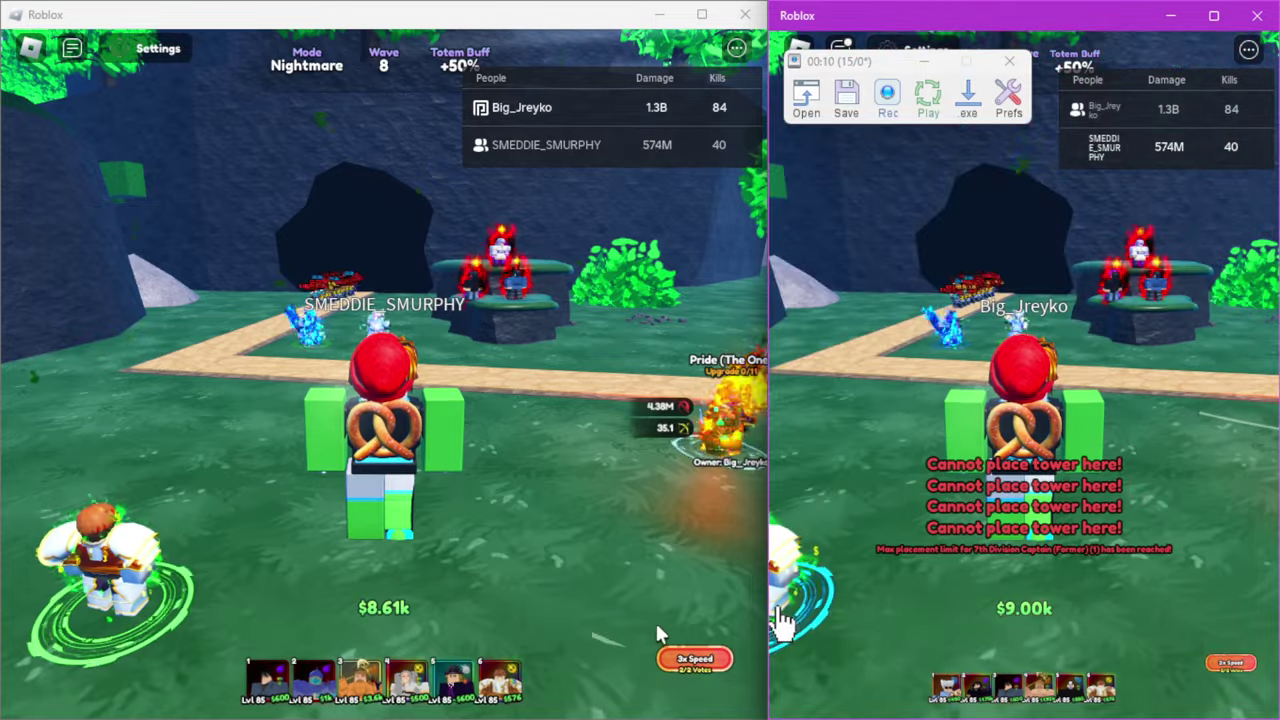
Attempt hotbar tower 1 placements on the left map, then cancel with Q.
{"action": "key", "text": "1"}
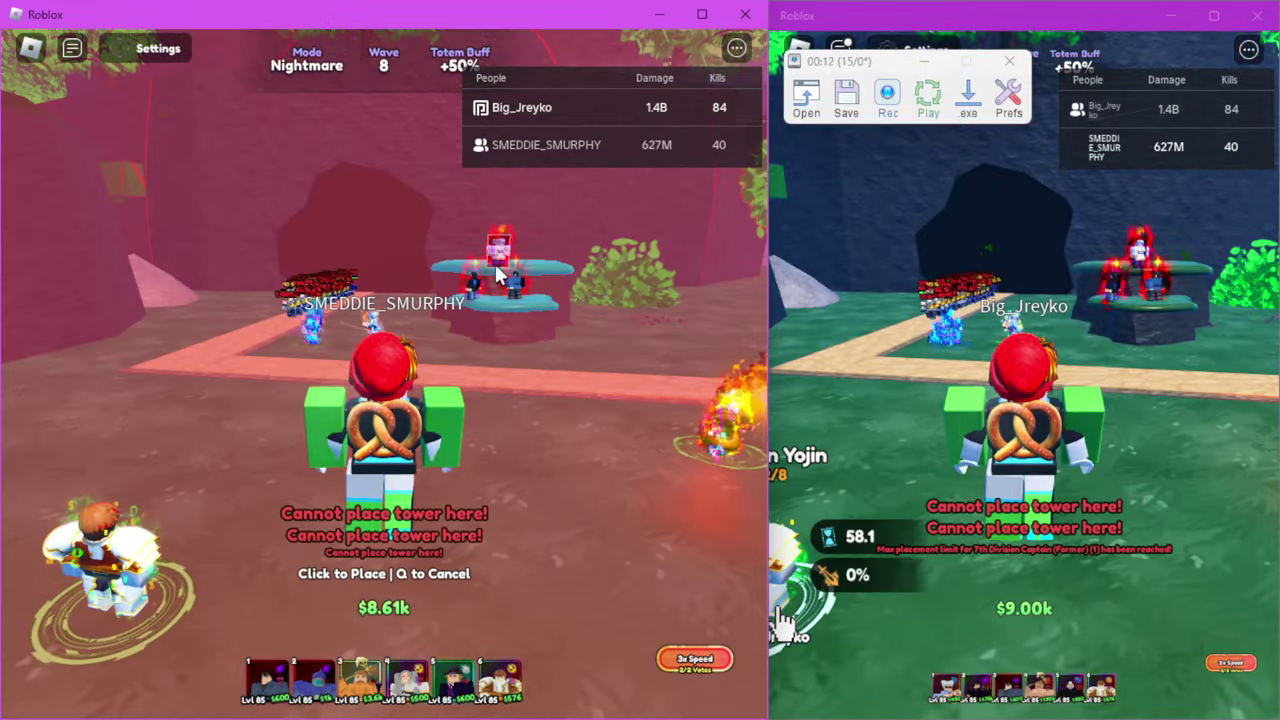
{"action": "left_click", "coordinate": [467, 522]}
{"action": "left_click", "coordinate": [373, 649]}
{"action": "left_click", "coordinate": [400, 550]}
{"action": "left_click", "coordinate": [725, 445]}
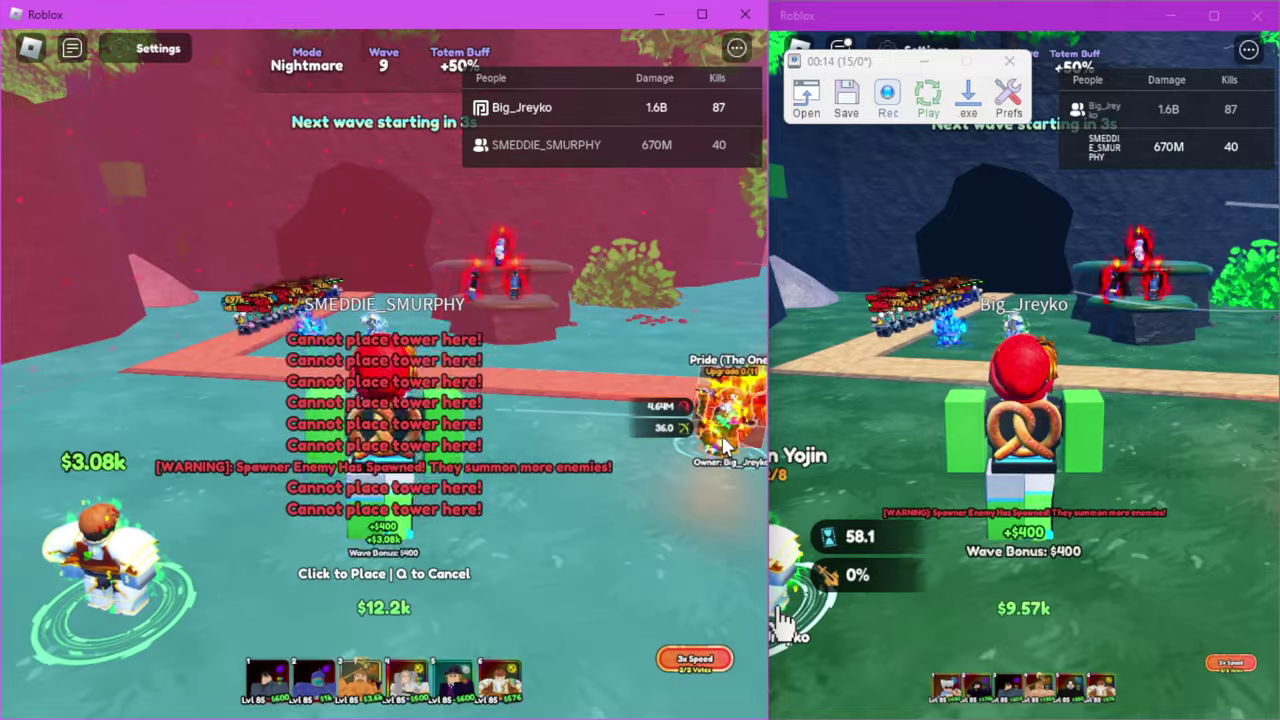
{"action": "left_click", "coordinate": [725, 445]}
{"action": "key", "text": "q"}
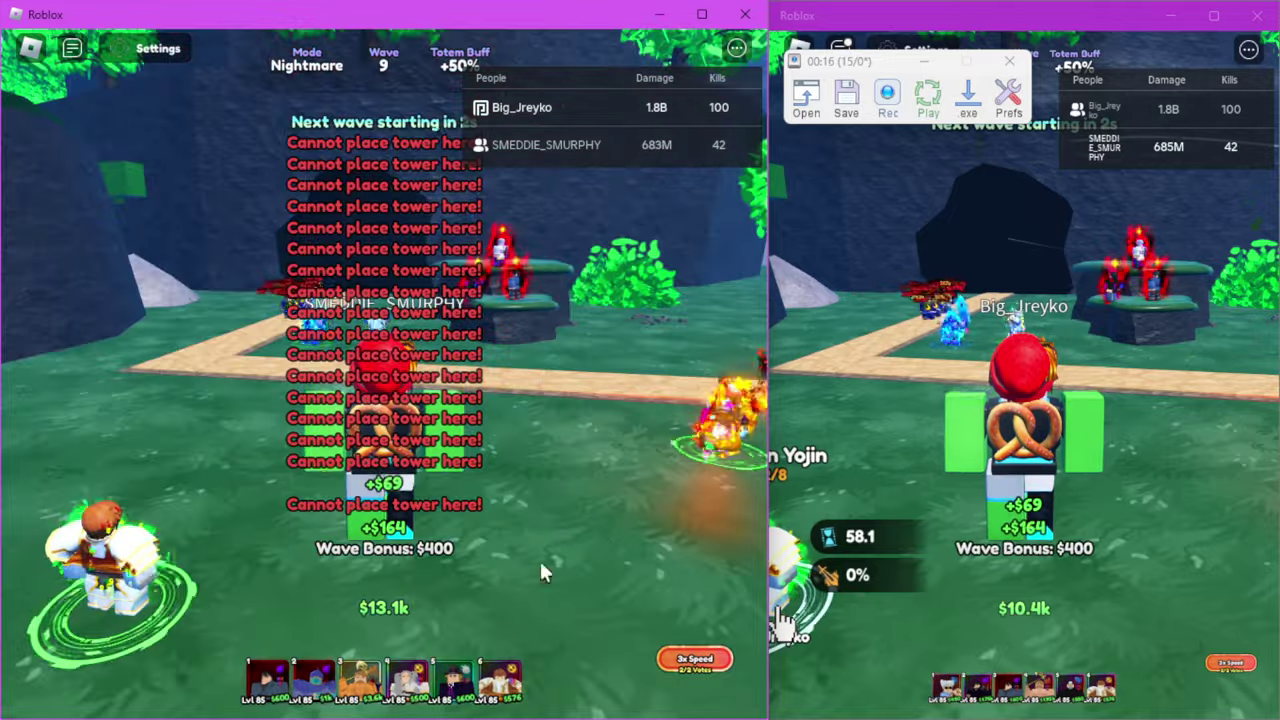
Upgrade Pride (The One) in the left match and close its details.
{"action": "left_click", "coordinate": [110, 590]}
{"action": "left_click", "coordinate": [125, 558]}
{"action": "left_click", "coordinate": [125, 558]}
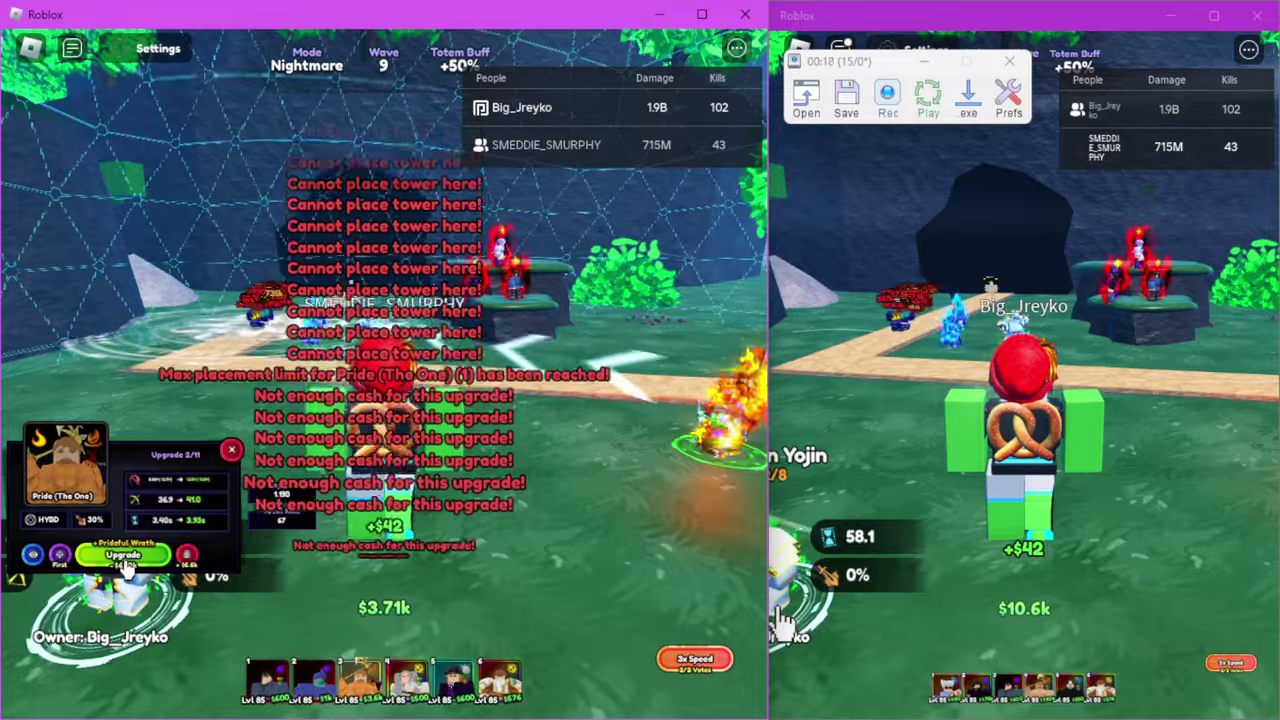
{"action": "left_click", "coordinate": [125, 558]}
{"action": "left_click", "coordinate": [125, 558]}
{"action": "left_click", "coordinate": [380, 587]}
{"action": "left_click", "coordinate": [393, 638]}
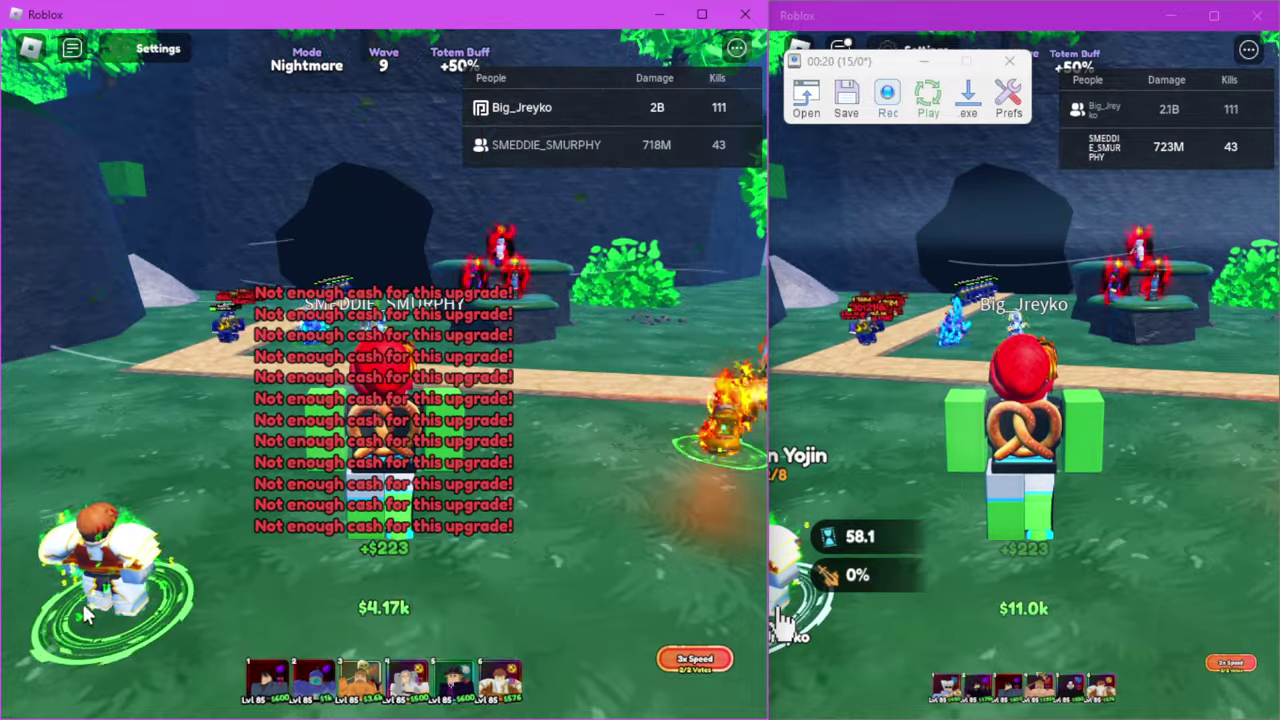
Buy another left-match tower upgrade between cancelled placement attempts.
{"action": "key", "text": "1"}
{"action": "left_click", "coordinate": [400, 605]}
{"action": "key", "text": "q"}
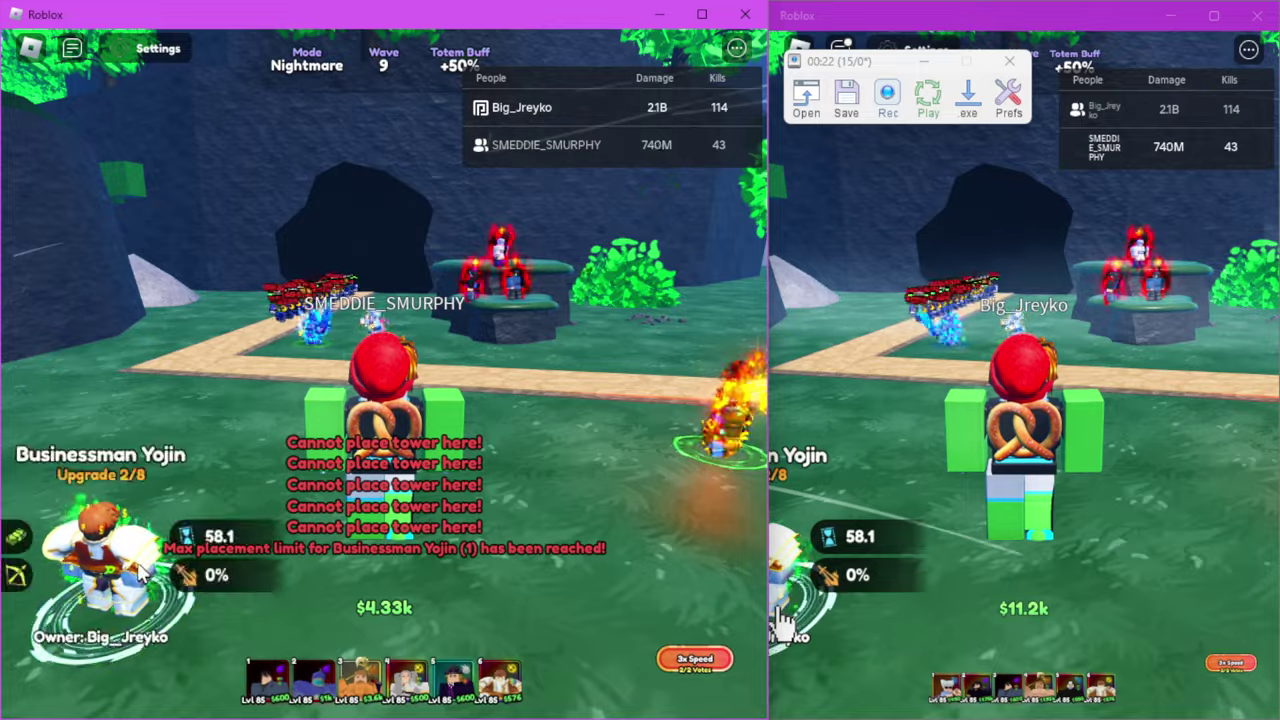
{"action": "left_click", "coordinate": [110, 570]}
{"action": "left_click", "coordinate": [125, 558]}
{"action": "left_click", "coordinate": [316, 551]}
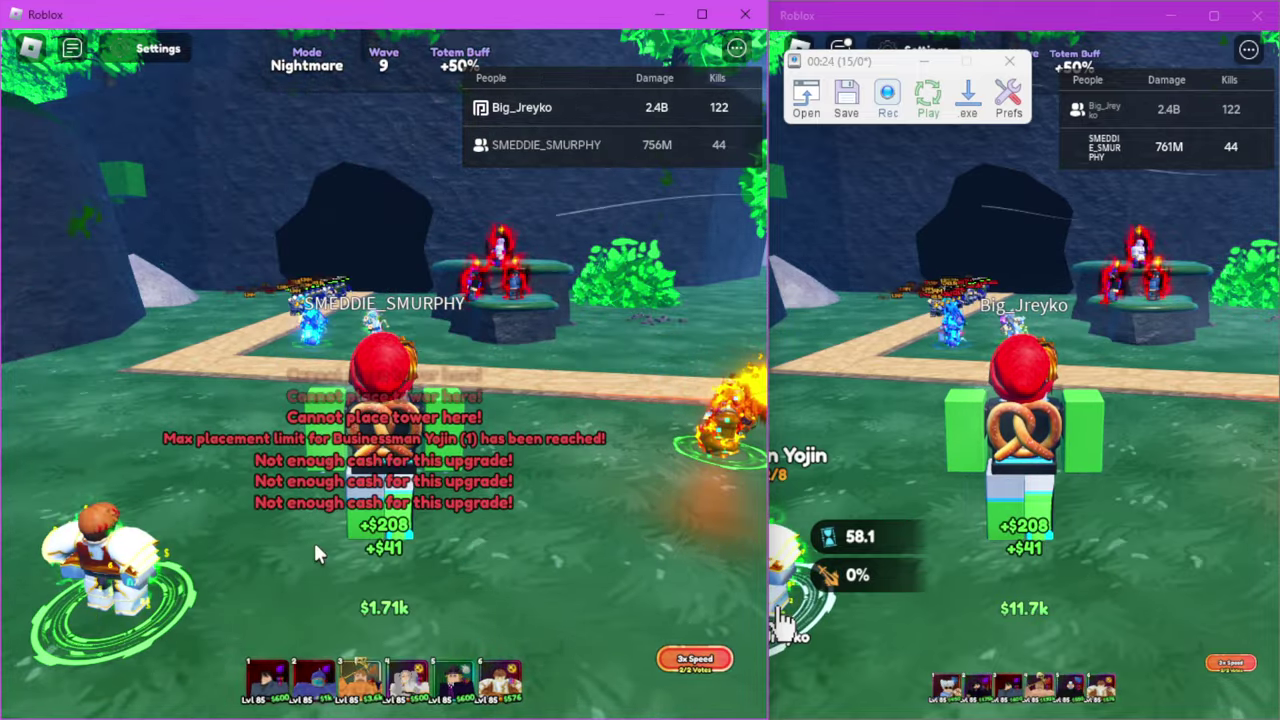
{"action": "key", "text": "1"}
{"action": "left_click", "coordinate": [308, 344]}
{"action": "left_click", "coordinate": [305, 342]}
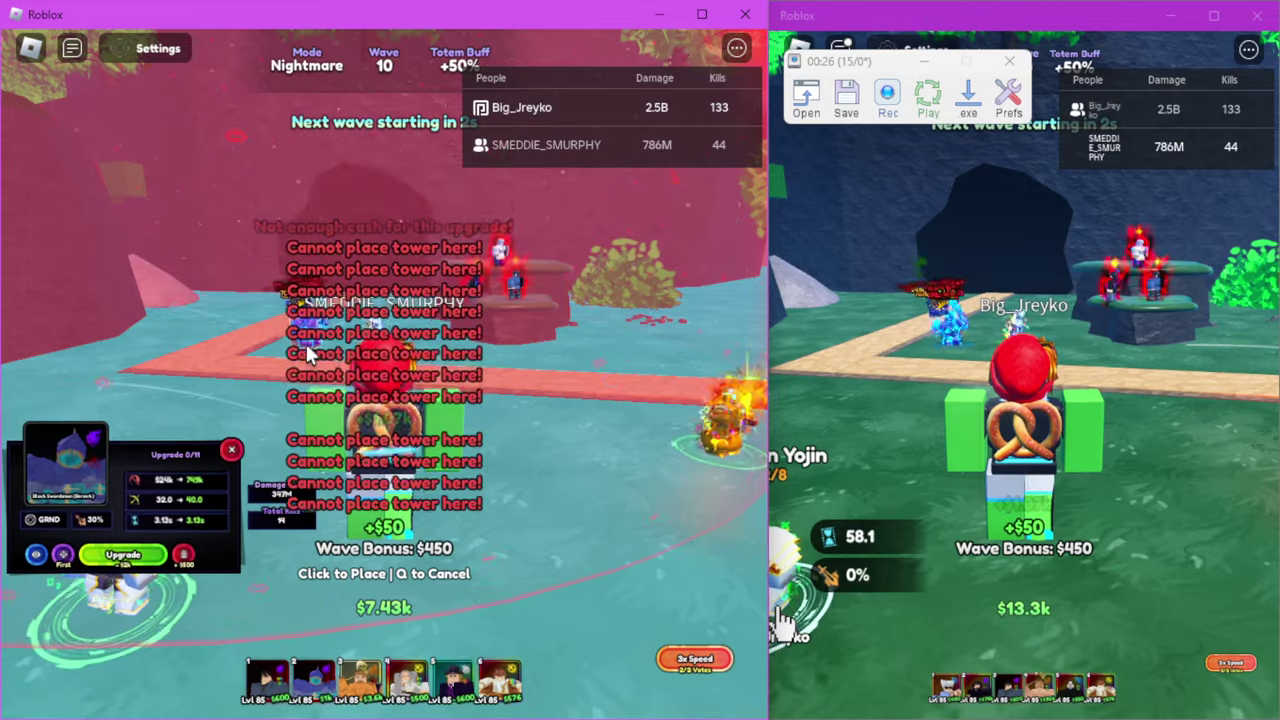
{"action": "key", "text": "q"}
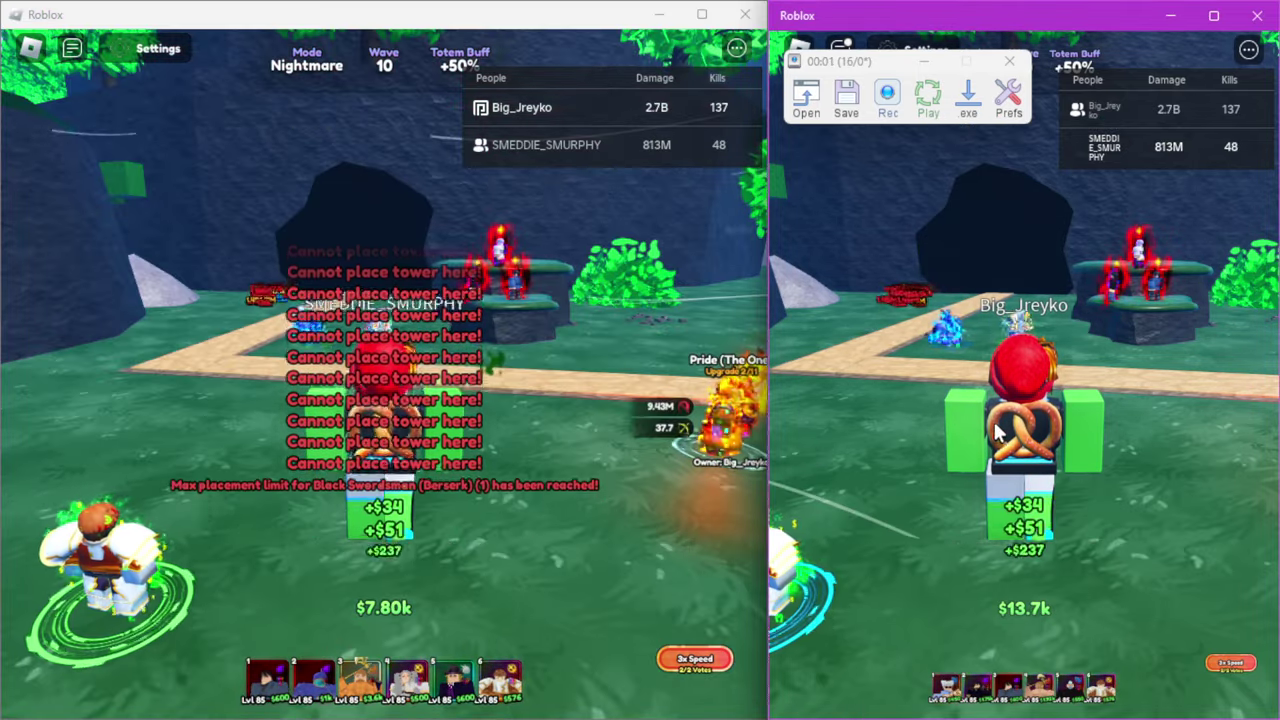
Retry right-map tower placements, cancelling with Q.
{"action": "left_click", "coordinate": [950, 682]}
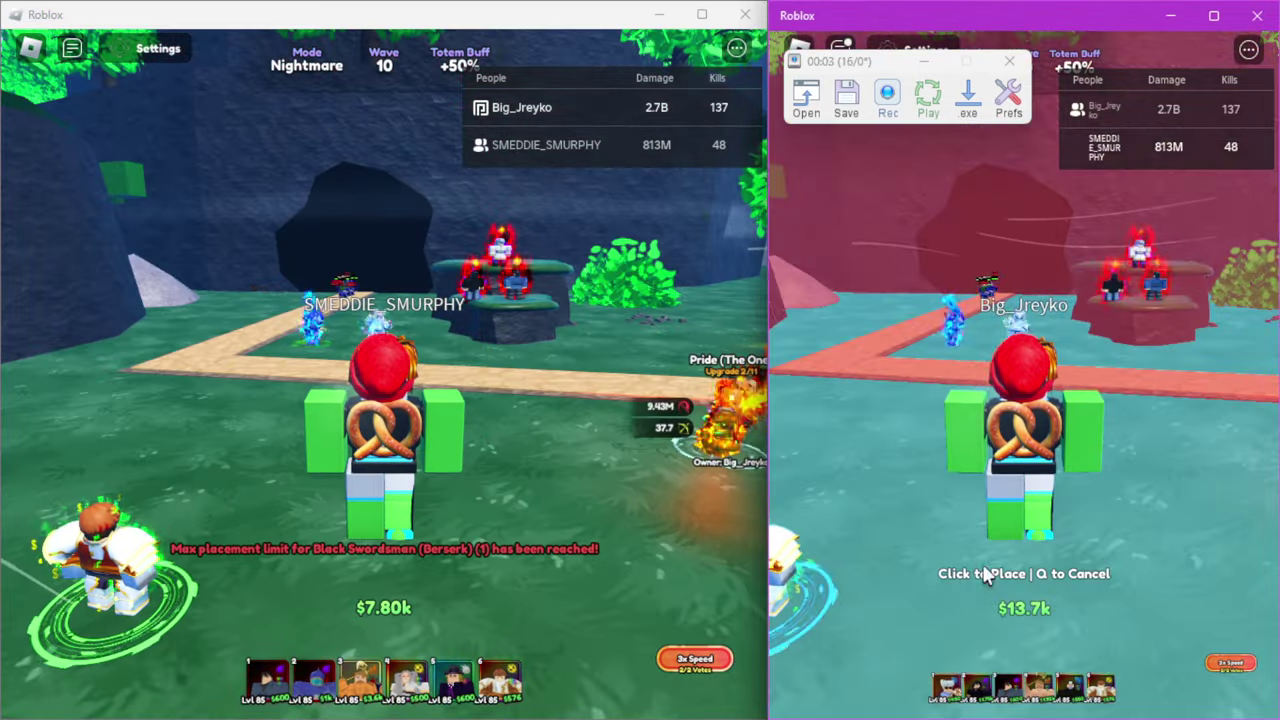
{"action": "left_click", "coordinate": [1020, 348]}
{"action": "left_click", "coordinate": [1020, 348]}
{"action": "left_click", "coordinate": [1040, 500]}
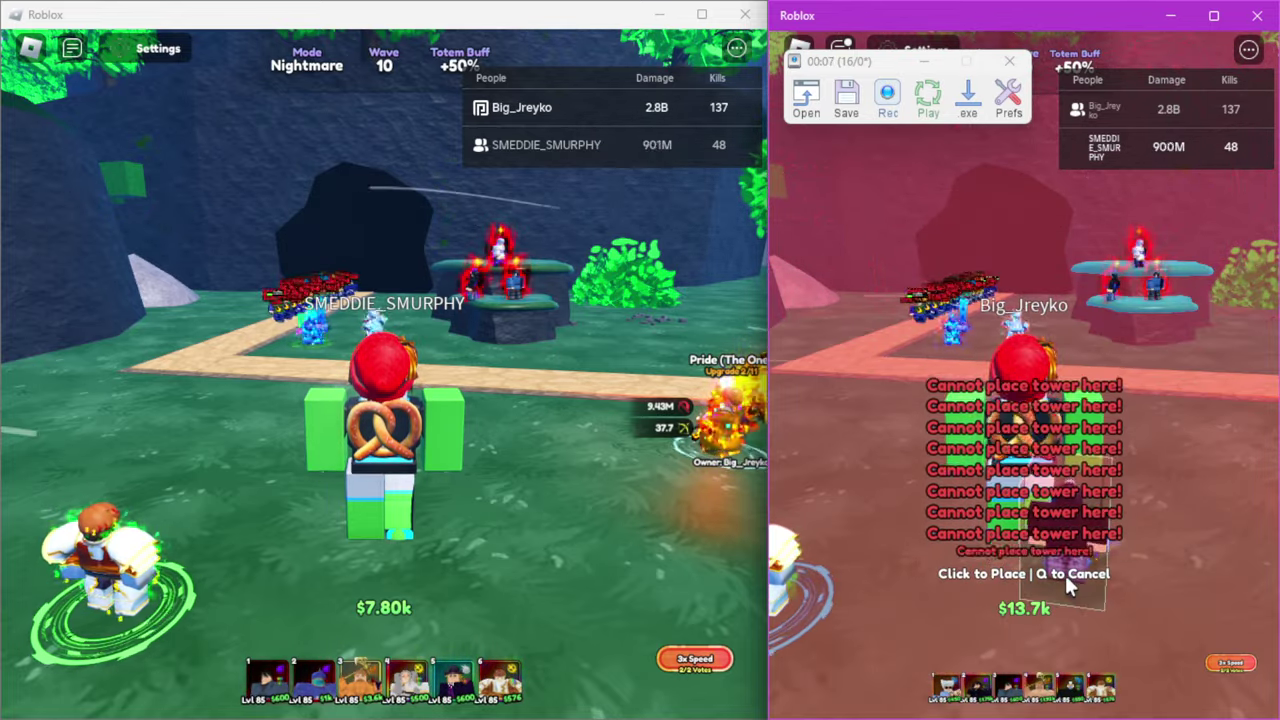
{"action": "left_click", "coordinate": [1065, 575]}
{"action": "key", "text": "q"}
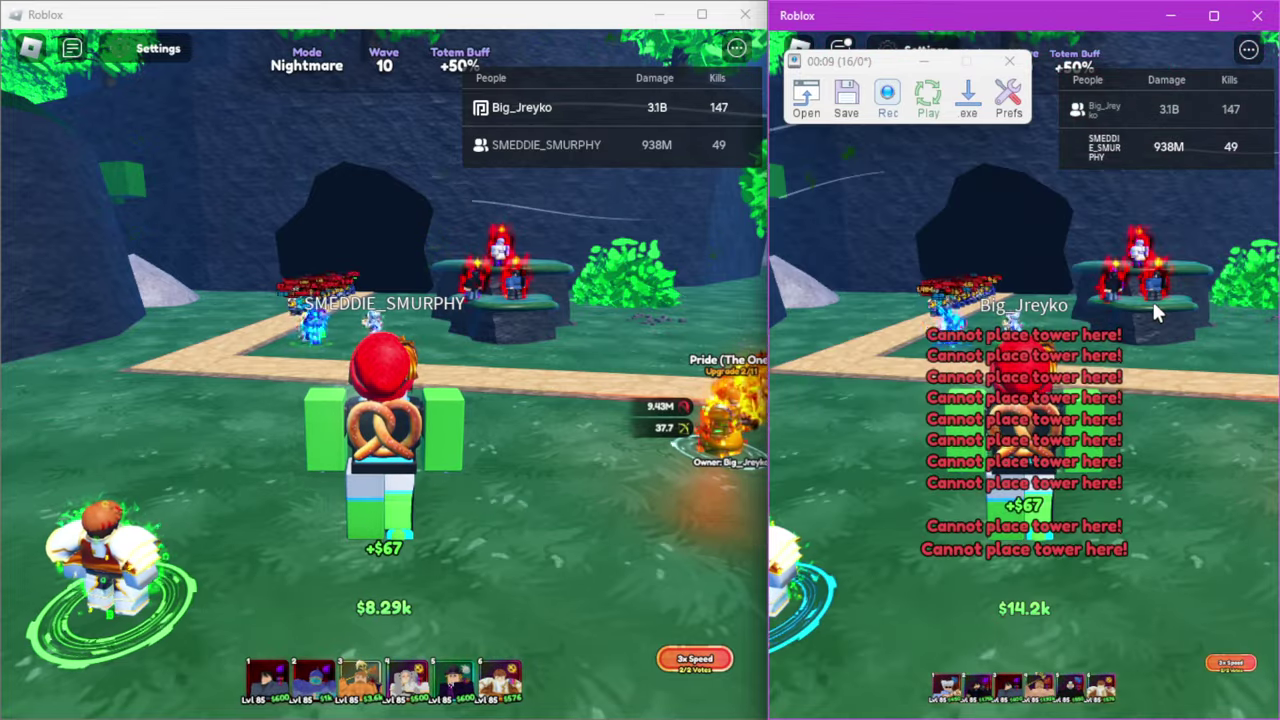
{"action": "left_click", "coordinate": [1084, 542]}
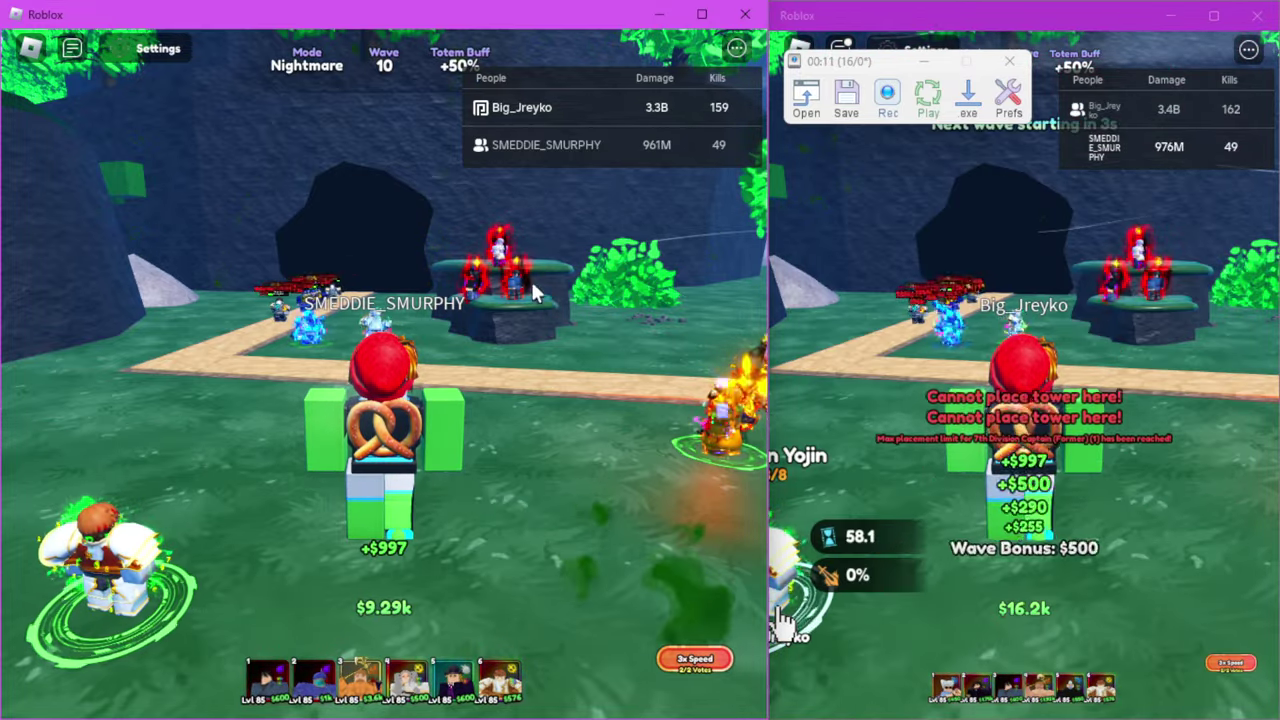
Retry left-map tower placements along the path, cancelling with Q.
{"action": "left_click", "coordinate": [430, 670]}
{"action": "left_click", "coordinate": [449, 461]}
{"action": "left_click", "coordinate": [460, 500]}
{"action": "left_click", "coordinate": [465, 530]}
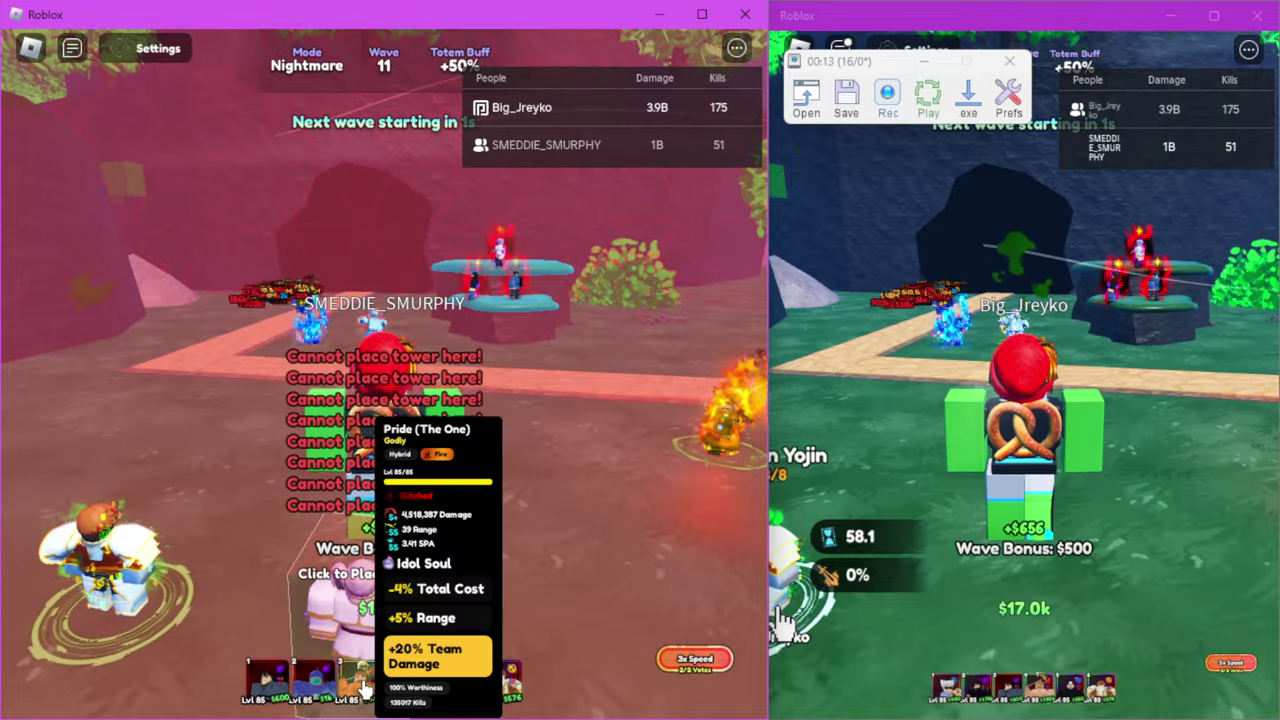
{"action": "left_click", "coordinate": [725, 465]}
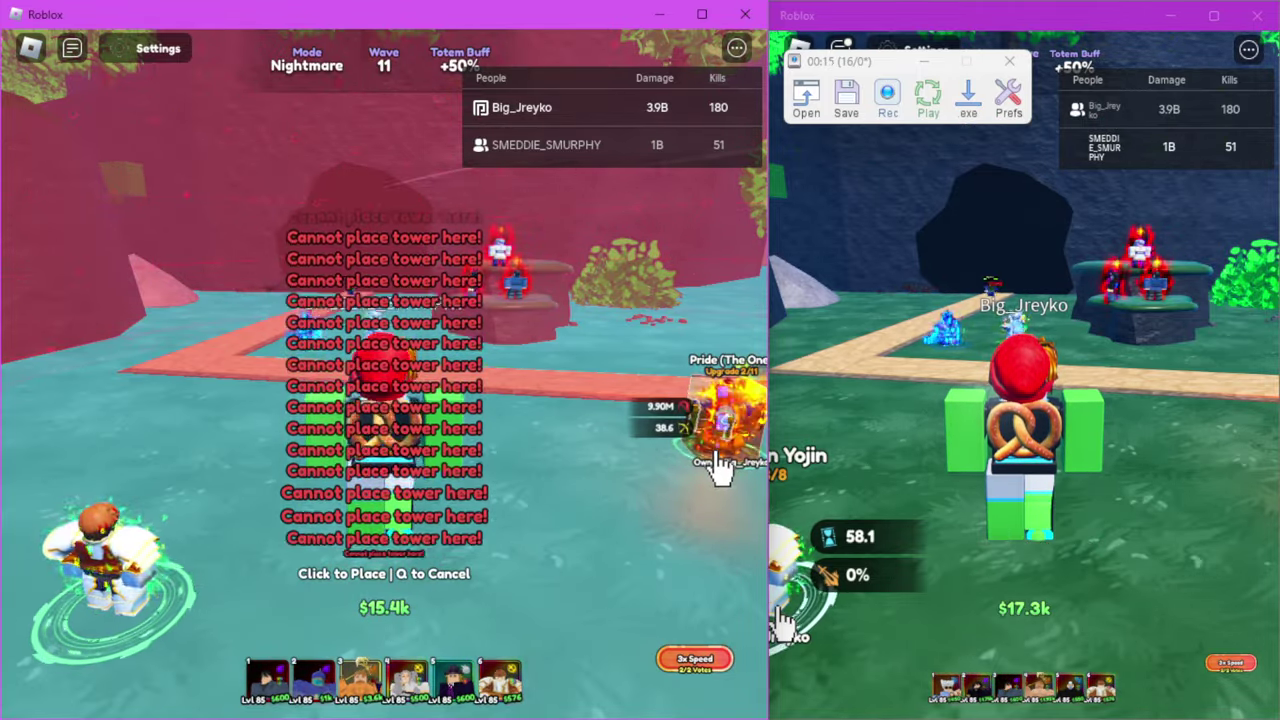
{"action": "left_click", "coordinate": [540, 559]}
{"action": "key", "text": "q"}
Upgrade Pride (The One) again, then try and cancel another left-match placement.
{"action": "left_click", "coordinate": [110, 565]}
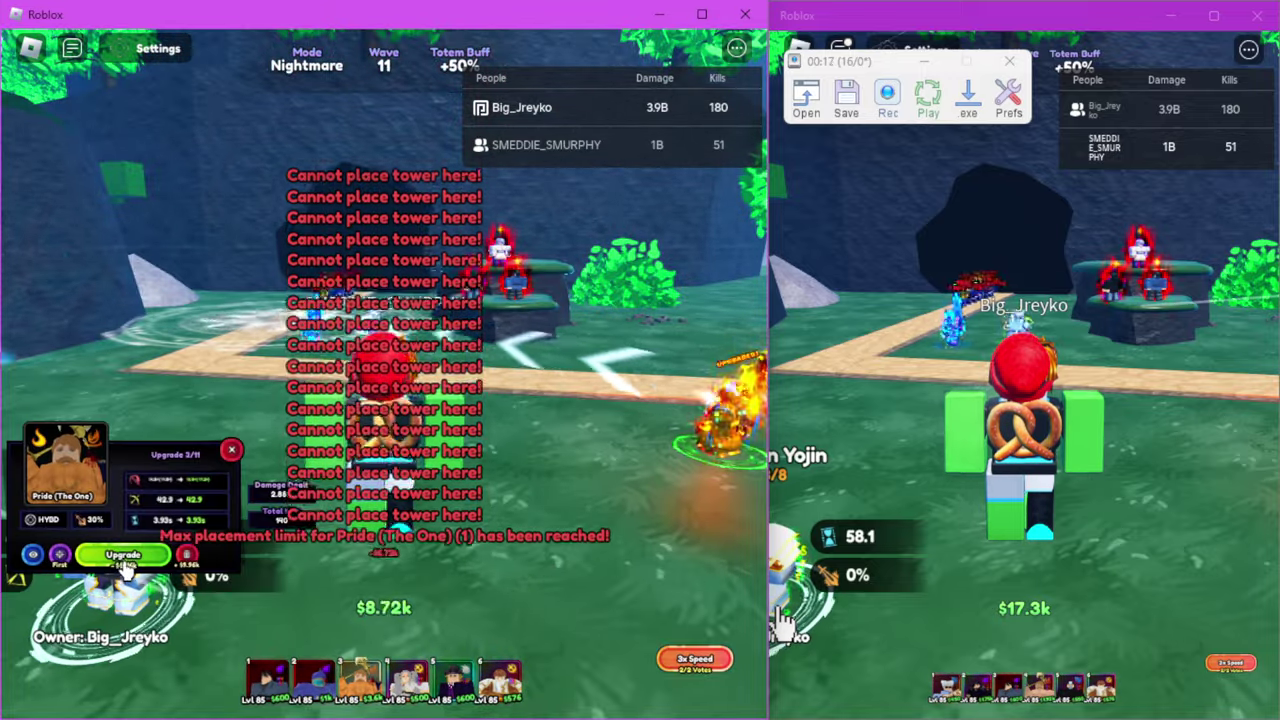
{"action": "left_click", "coordinate": [123, 554]}
{"action": "left_click", "coordinate": [600, 600]}
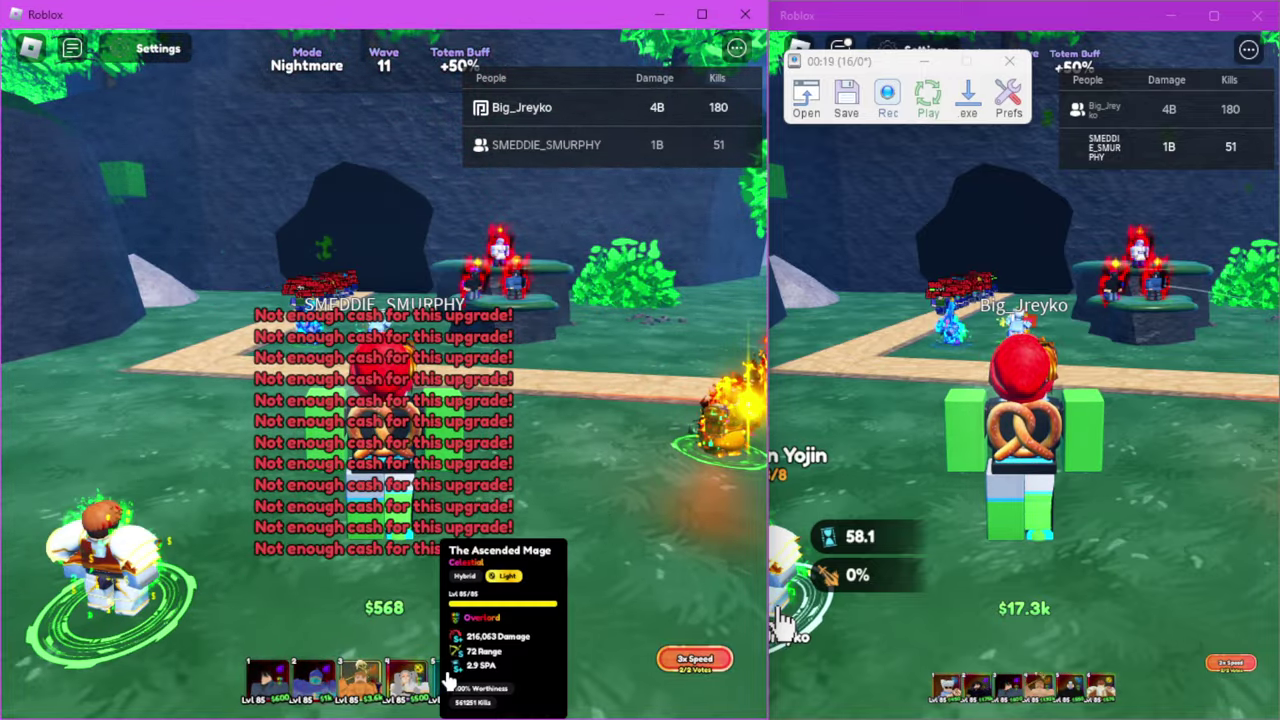
{"action": "left_click", "coordinate": [500, 680]}
{"action": "left_click", "coordinate": [118, 625]}
{"action": "left_click", "coordinate": [118, 625]}
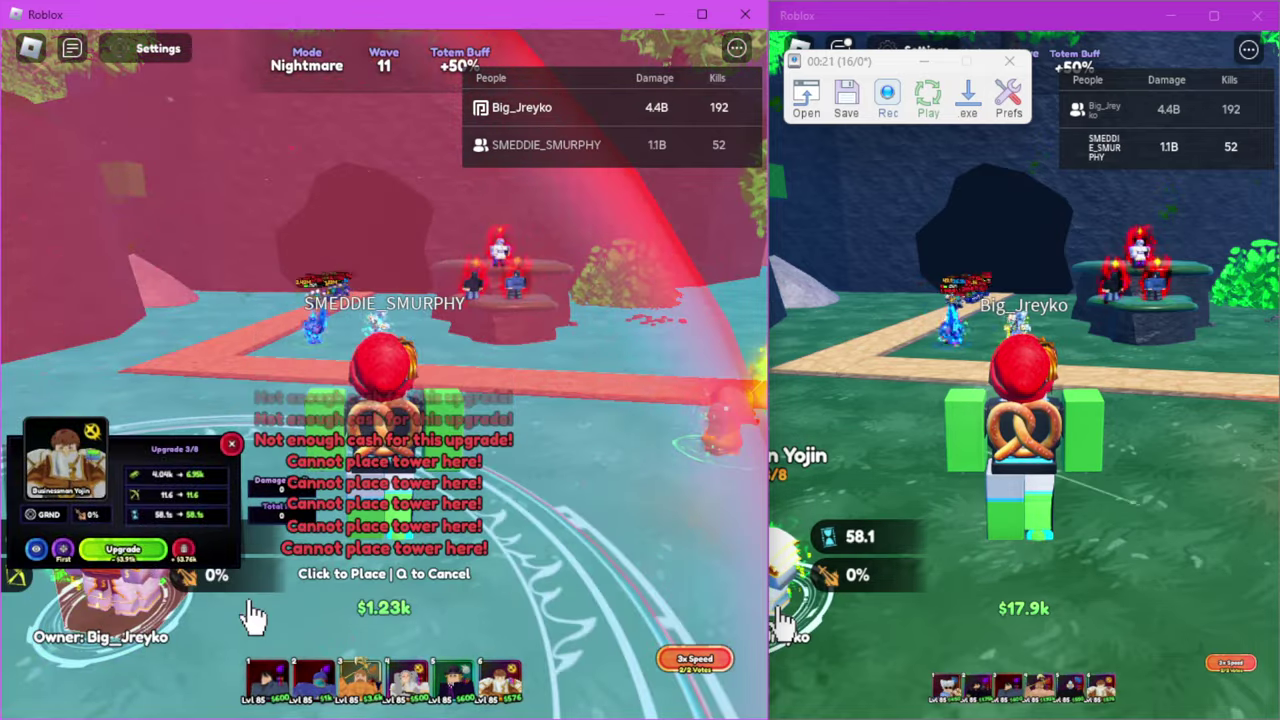
{"action": "key", "text": "q"}
Buy two more left-match upgrades, bringing Pride to 4/11, and retry a placement.
{"action": "left_click", "coordinate": [120, 578]}
{"action": "key", "text": "e"}
{"action": "key", "text": "e"}
{"action": "key", "text": "e"}
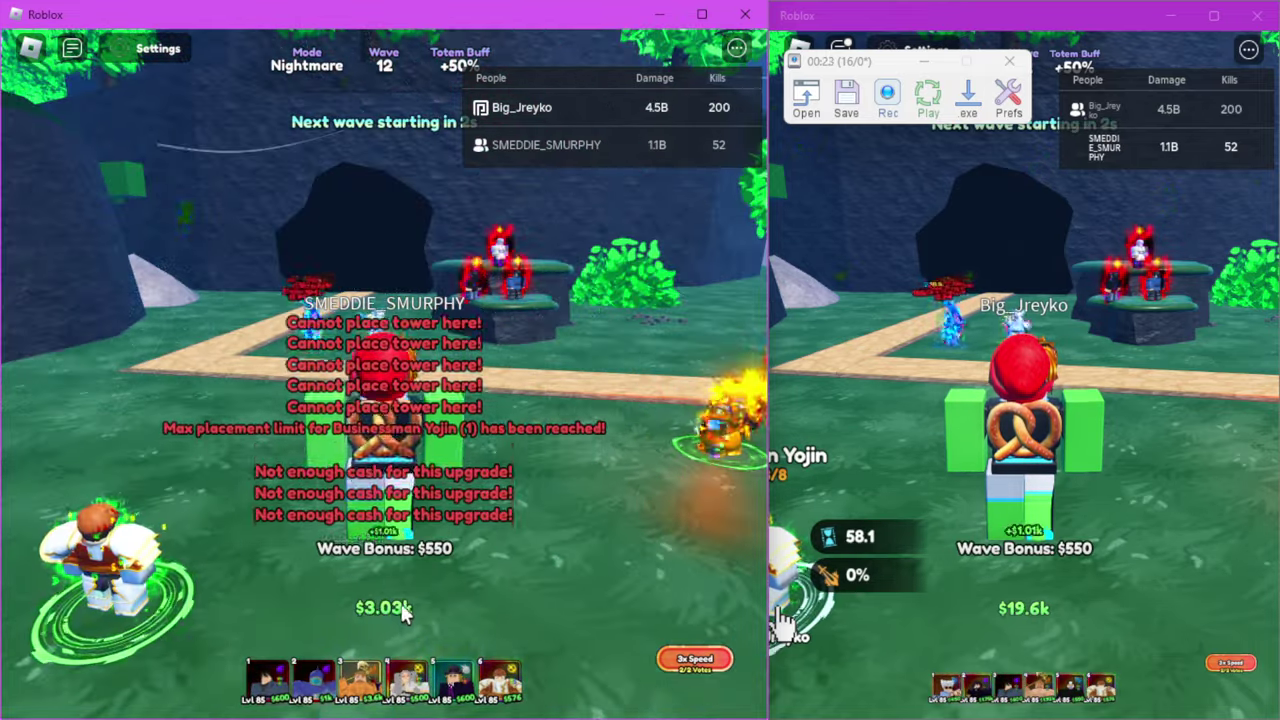
{"action": "key", "text": "1"}
{"action": "left_click", "coordinate": [306, 344]}
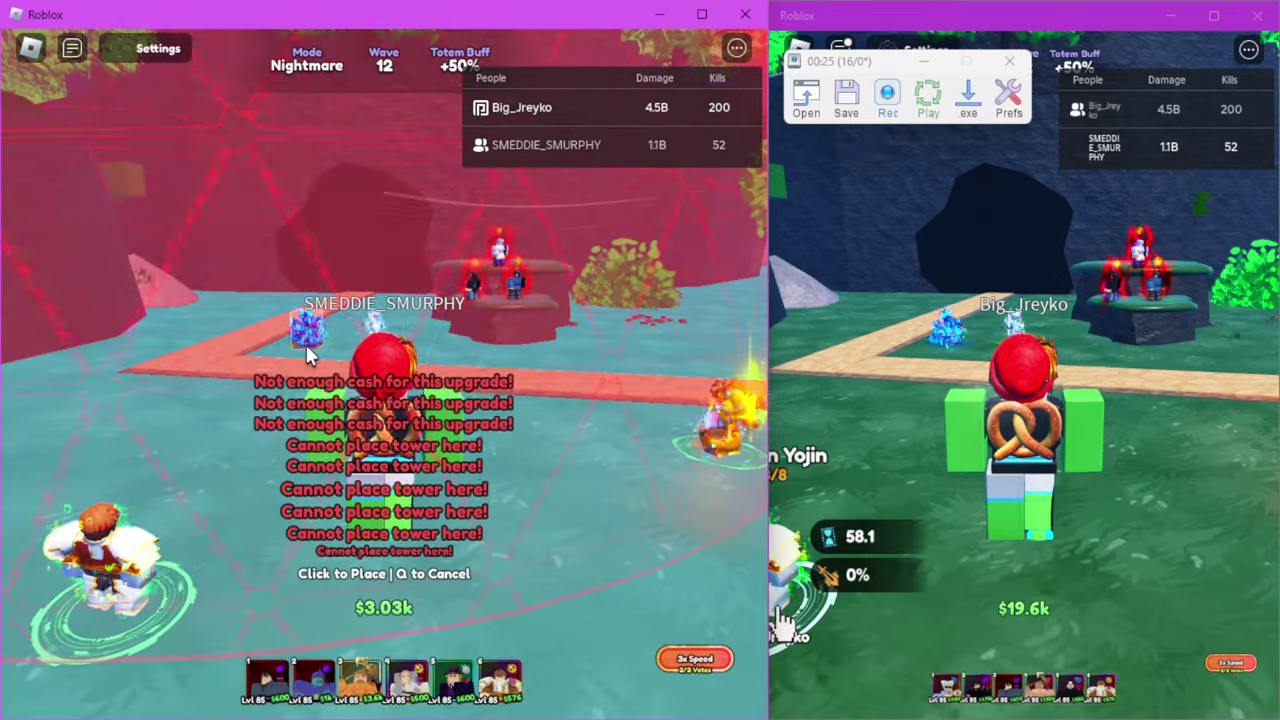
{"action": "left_click", "coordinate": [305, 341]}
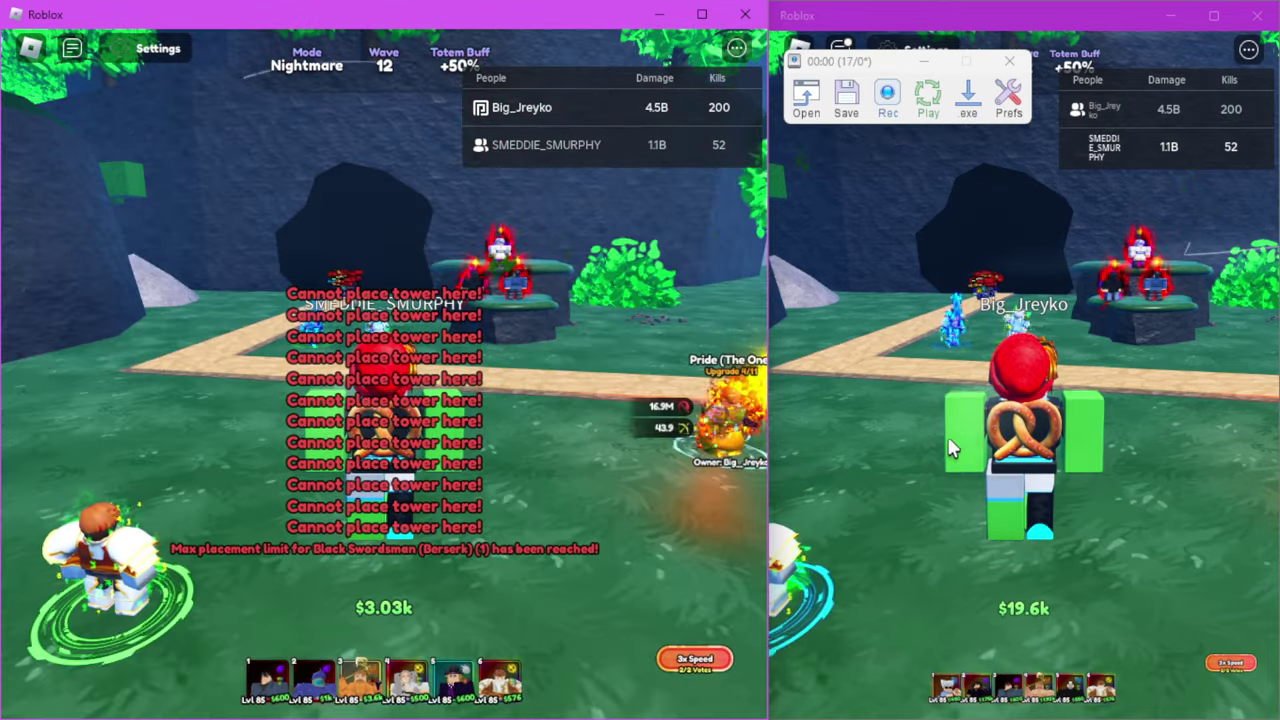
Try placing a tower at several spots on the right map, then cancel placement.
{"action": "left_click", "coordinate": [945, 693]}
{"action": "left_click", "coordinate": [1014, 350]}
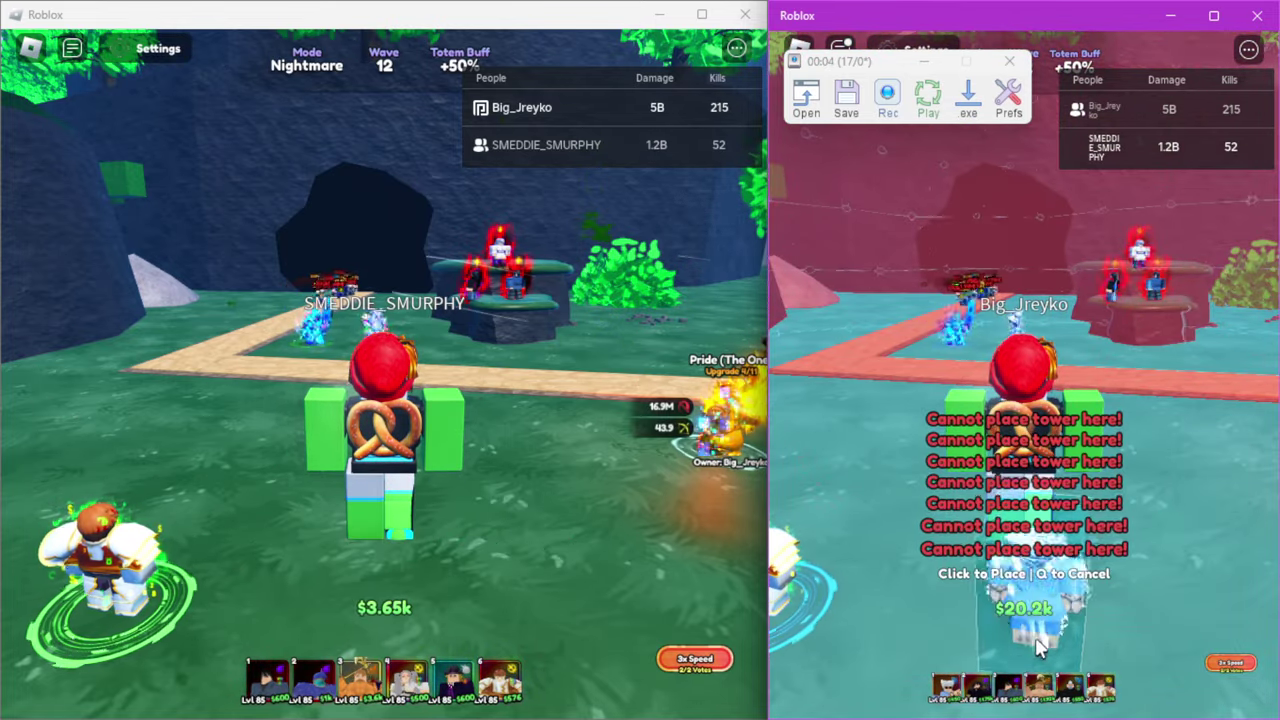
{"action": "left_click", "coordinate": [1128, 360]}
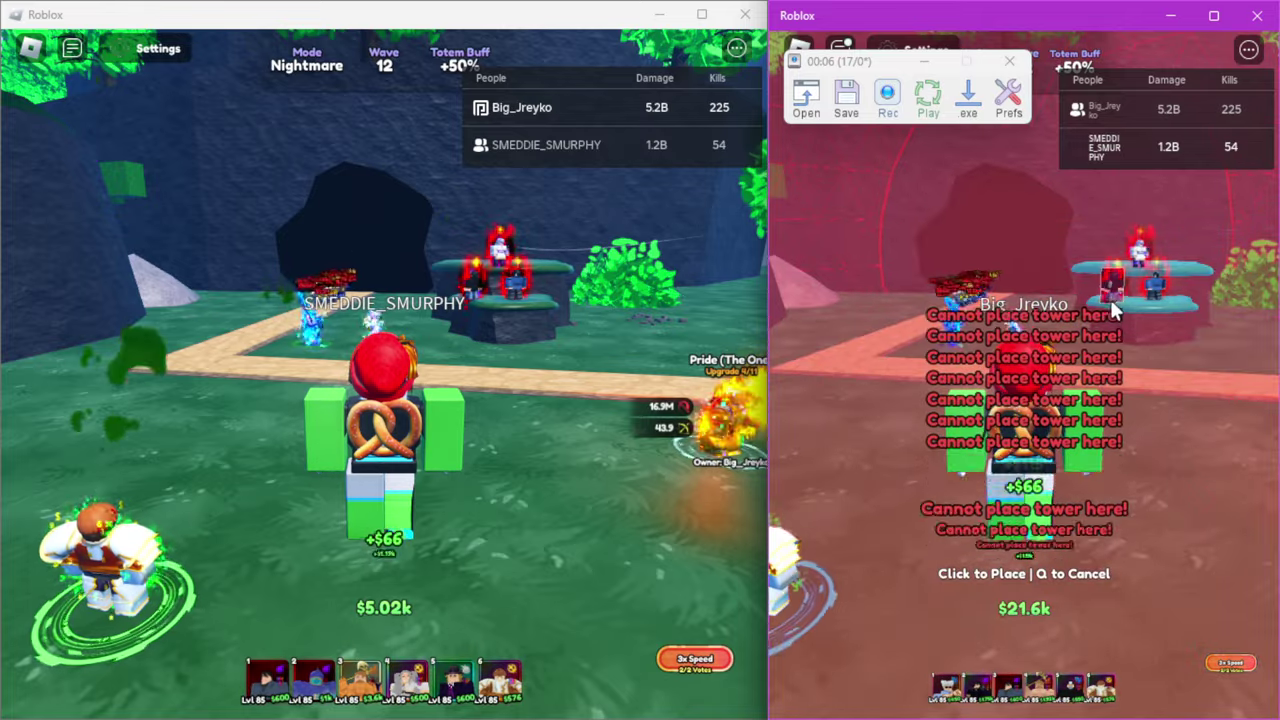
{"action": "left_click", "coordinate": [1108, 455]}
{"action": "left_click", "coordinate": [1069, 628]}
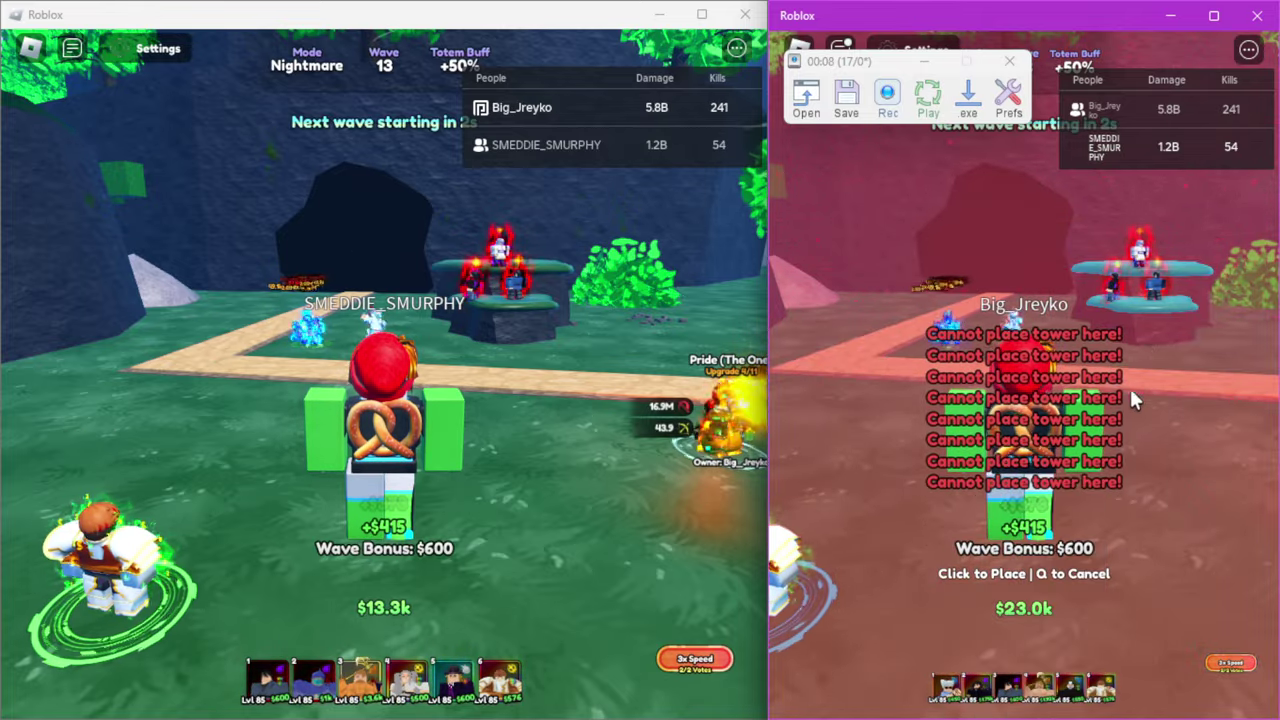
{"action": "key", "text": "q"}
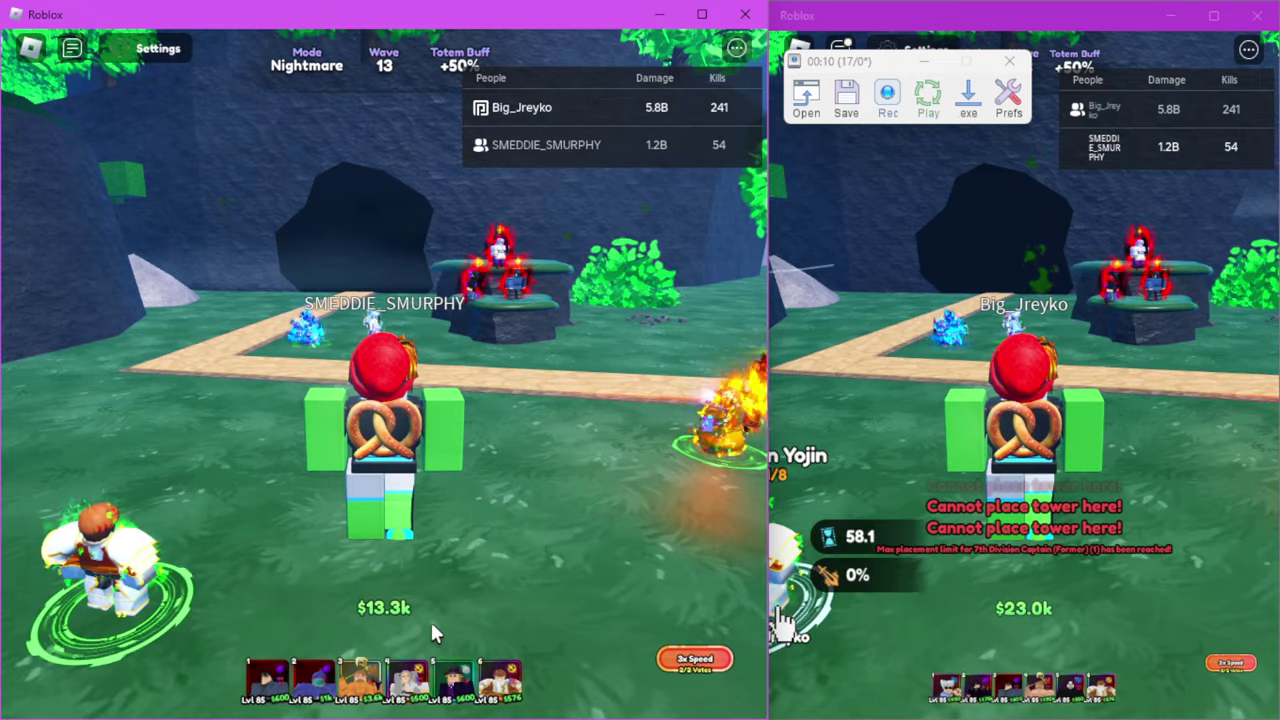
Try placing a tower at several spots on the left map, then cancel placement.
{"action": "left_click", "coordinate": [455, 680]}
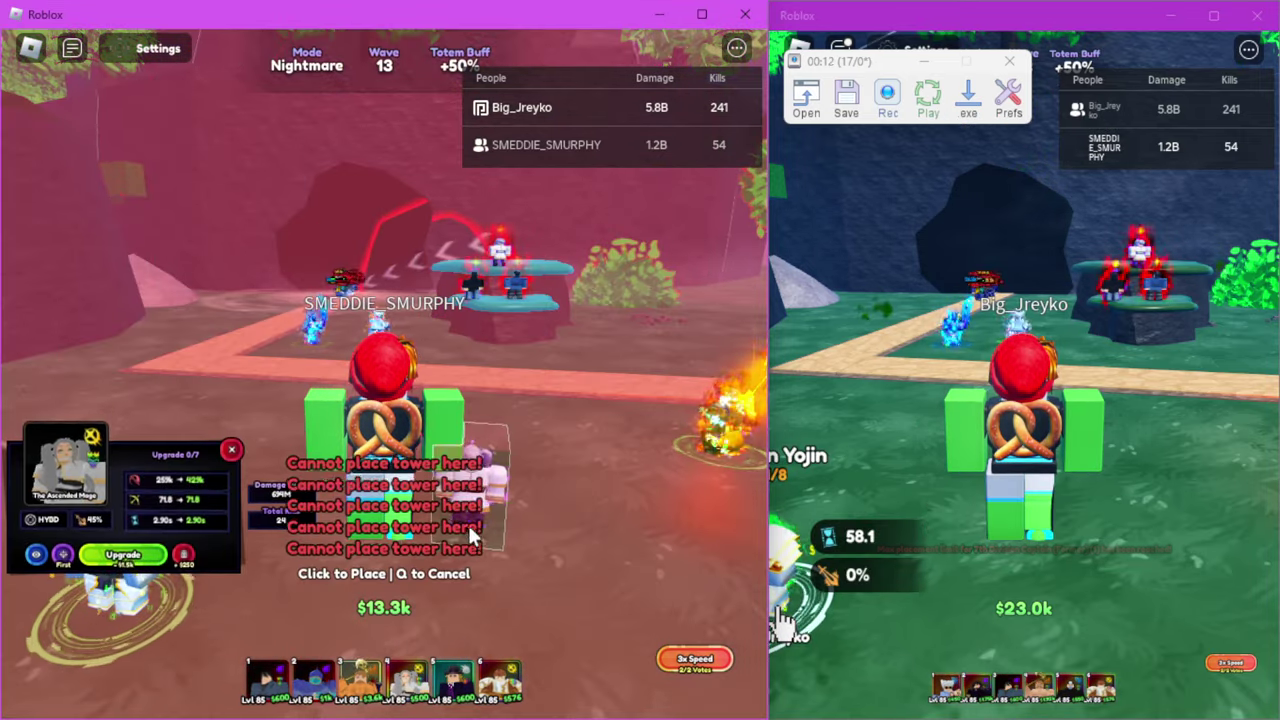
{"action": "left_click", "coordinate": [467, 522]}
{"action": "left_click", "coordinate": [722, 445]}
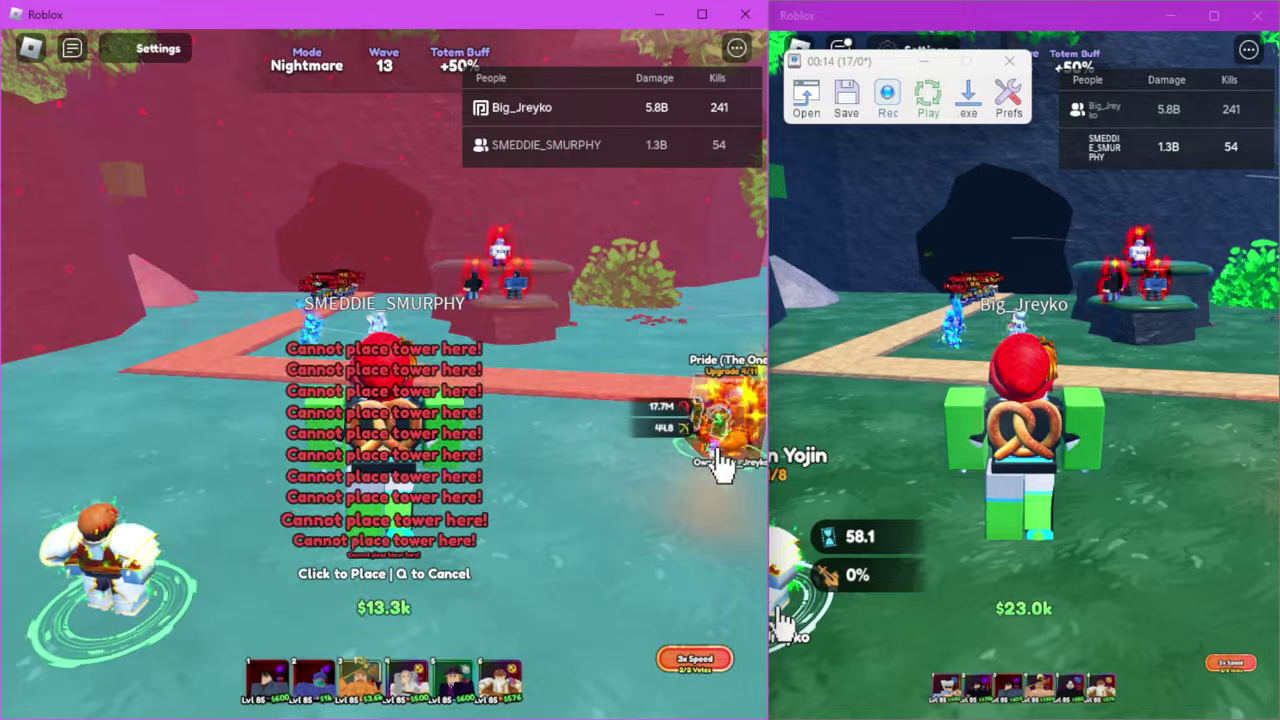
{"action": "left_click", "coordinate": [700, 460]}
{"action": "key", "text": "q"}
Upgrade the Pride tower twice in the left game and close its upgrade panel.
{"action": "left_click", "coordinate": [385, 430]}
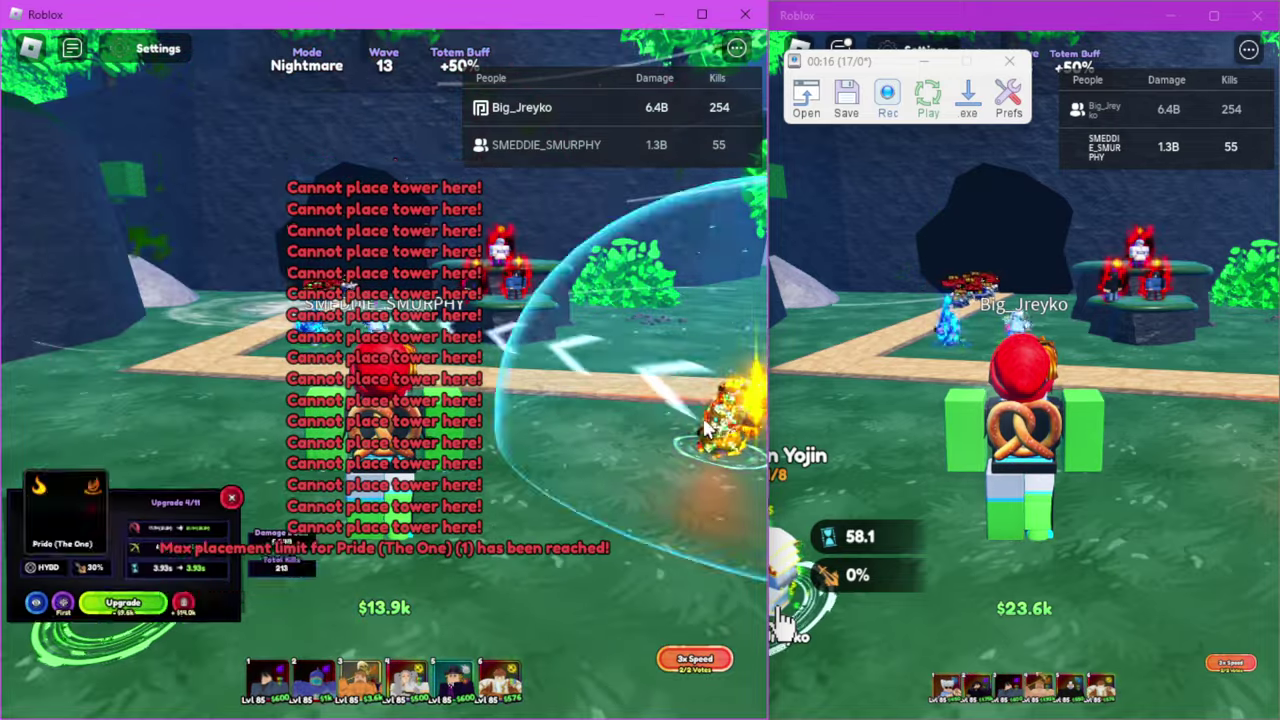
{"action": "left_click", "coordinate": [123, 555]}
{"action": "left_click", "coordinate": [123, 555]}
{"action": "left_click", "coordinate": [123, 555]}
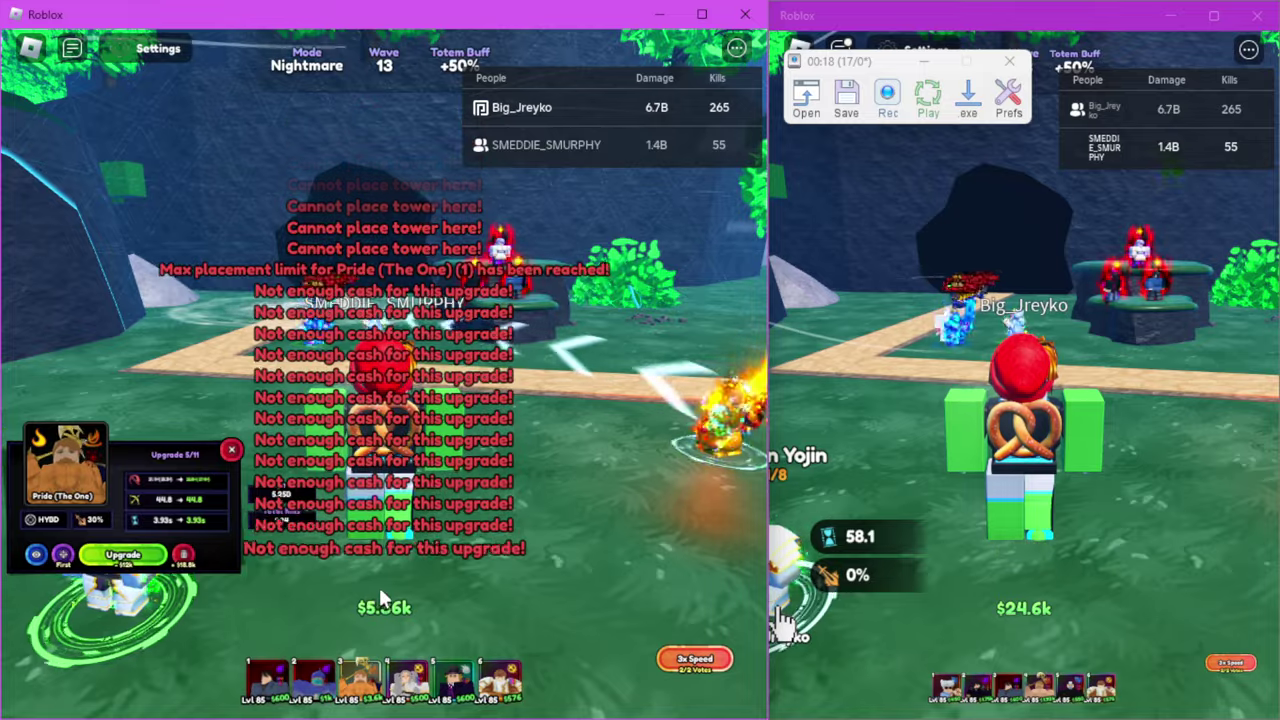
{"action": "left_click", "coordinate": [231, 450]}
{"action": "left_click", "coordinate": [389, 500]}
{"action": "left_click", "coordinate": [98, 615]}
Attempt placing Businessman Yojin with hotkey 1 and upgrade a placed tower.
{"action": "key", "text": "1"}
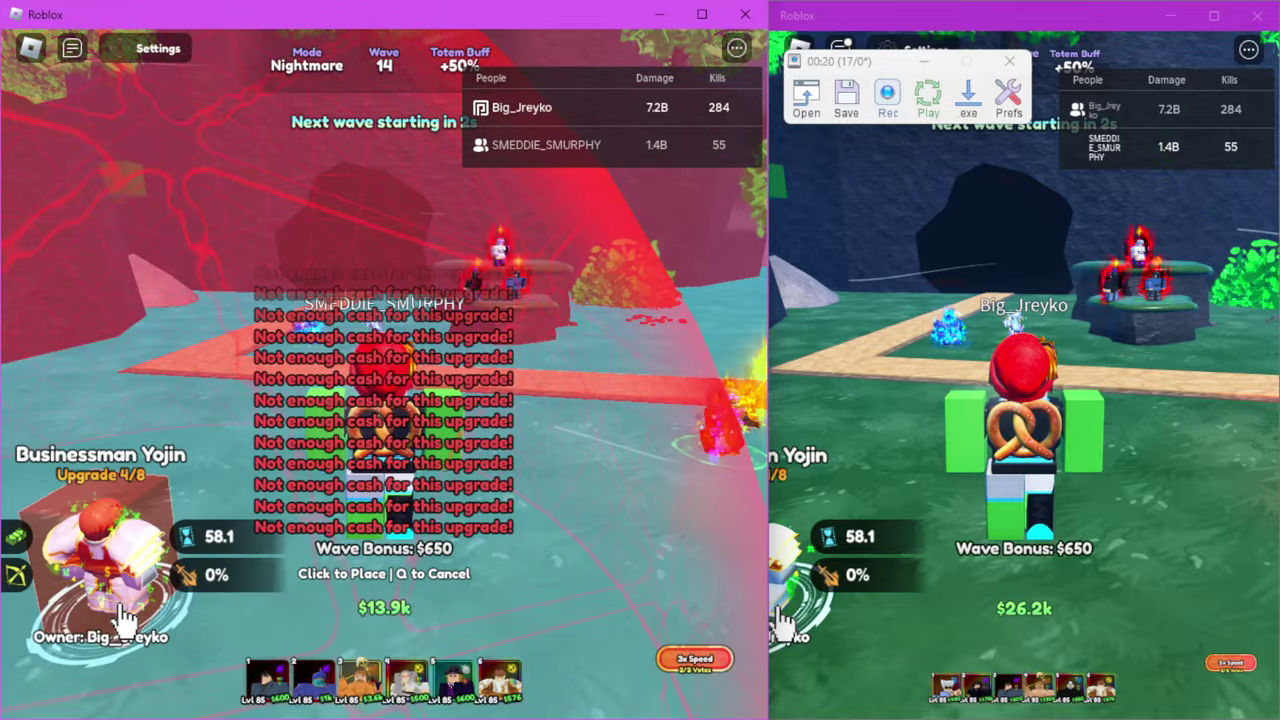
{"action": "left_click", "coordinate": [120, 560]}
{"action": "left_click", "coordinate": [110, 560]}
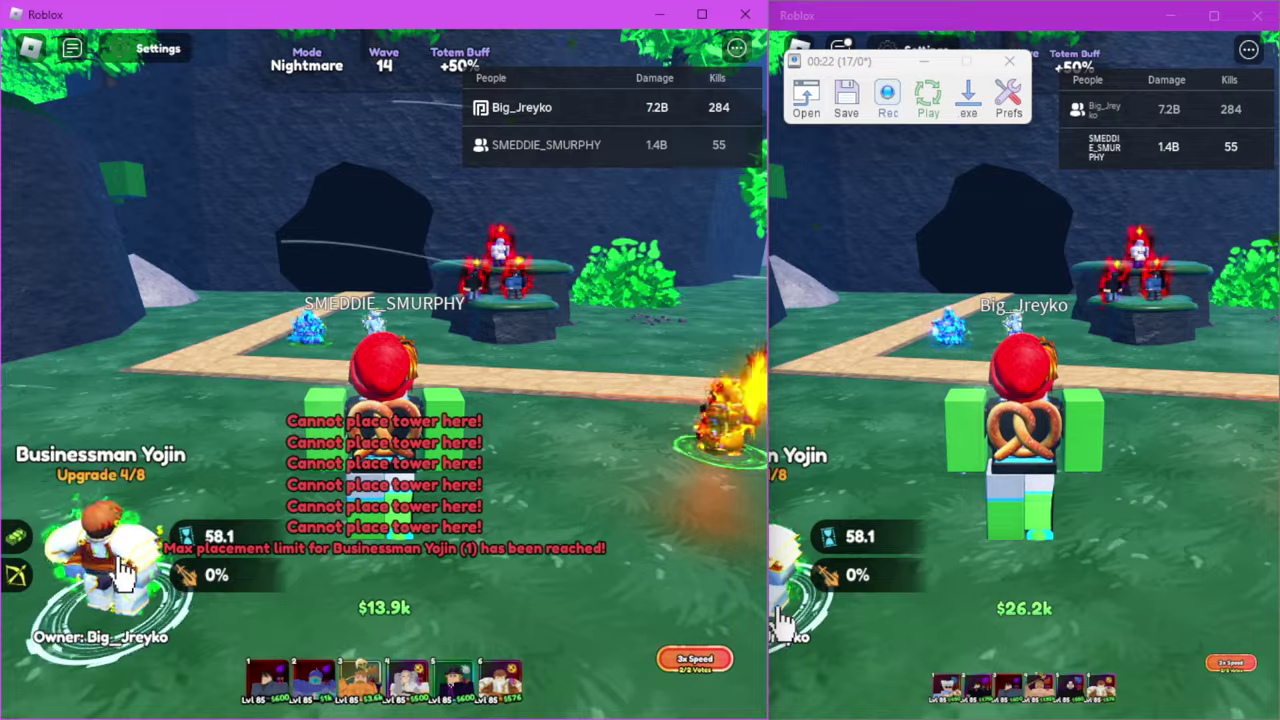
{"action": "left_click", "coordinate": [123, 570]}
Attempt another left-field placement and bring up the Black Swordsman's upgrades.
{"action": "key", "text": "1"}
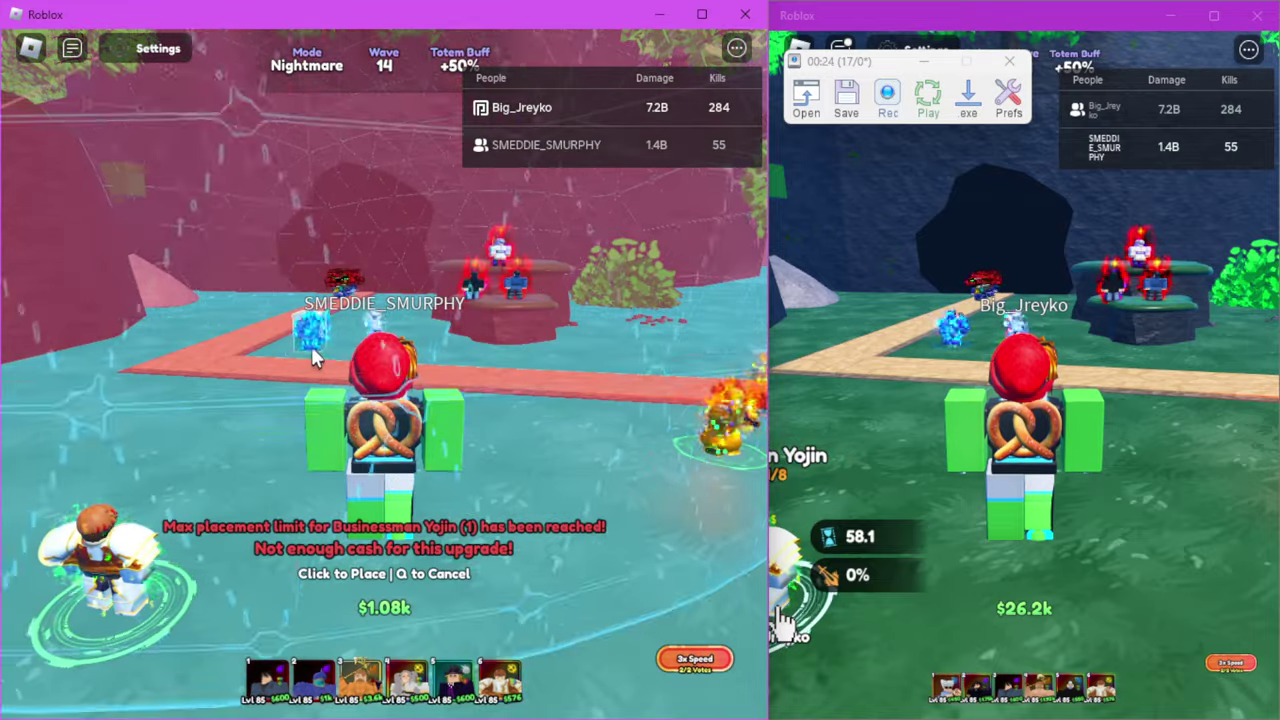
{"action": "left_click", "coordinate": [306, 344]}
{"action": "left_click", "coordinate": [306, 344]}
{"action": "left_click", "coordinate": [340, 400]}
{"action": "left_click", "coordinate": [360, 430]}
{"action": "left_click", "coordinate": [378, 455]}
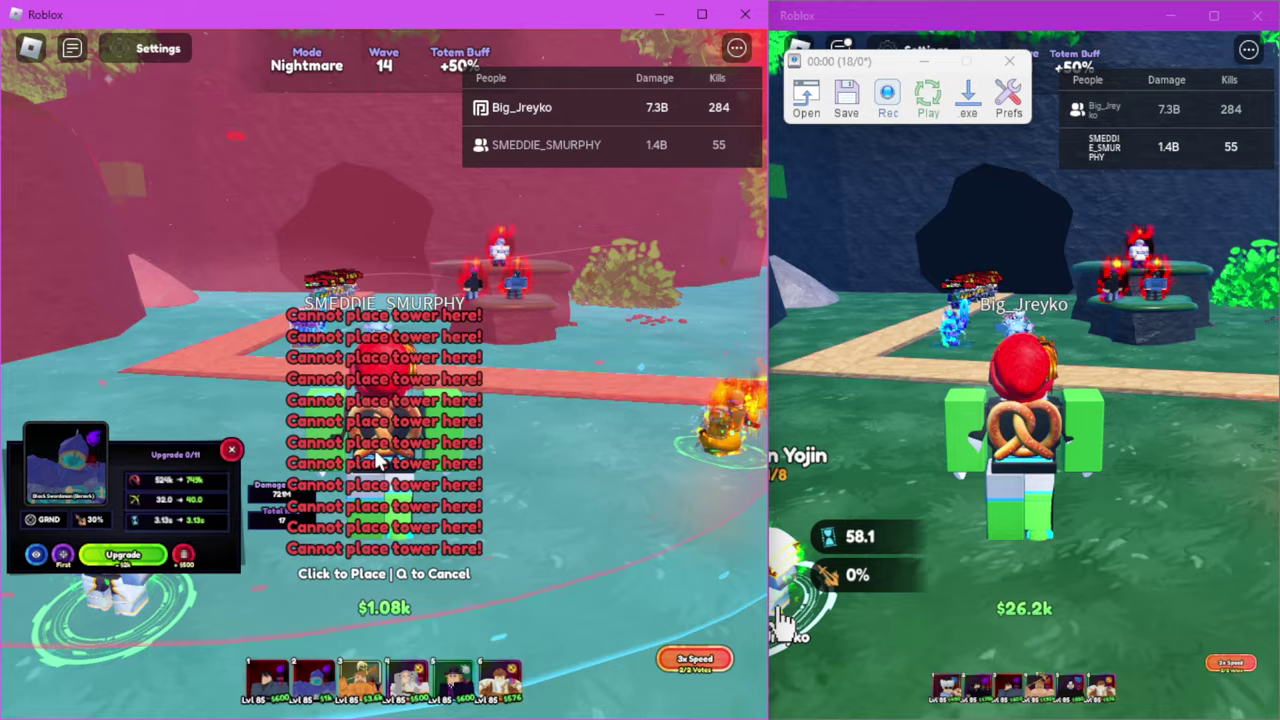
Switch to the right game, try placing a tower twice, then cancel.
{"action": "left_click", "coordinate": [995, 432]}
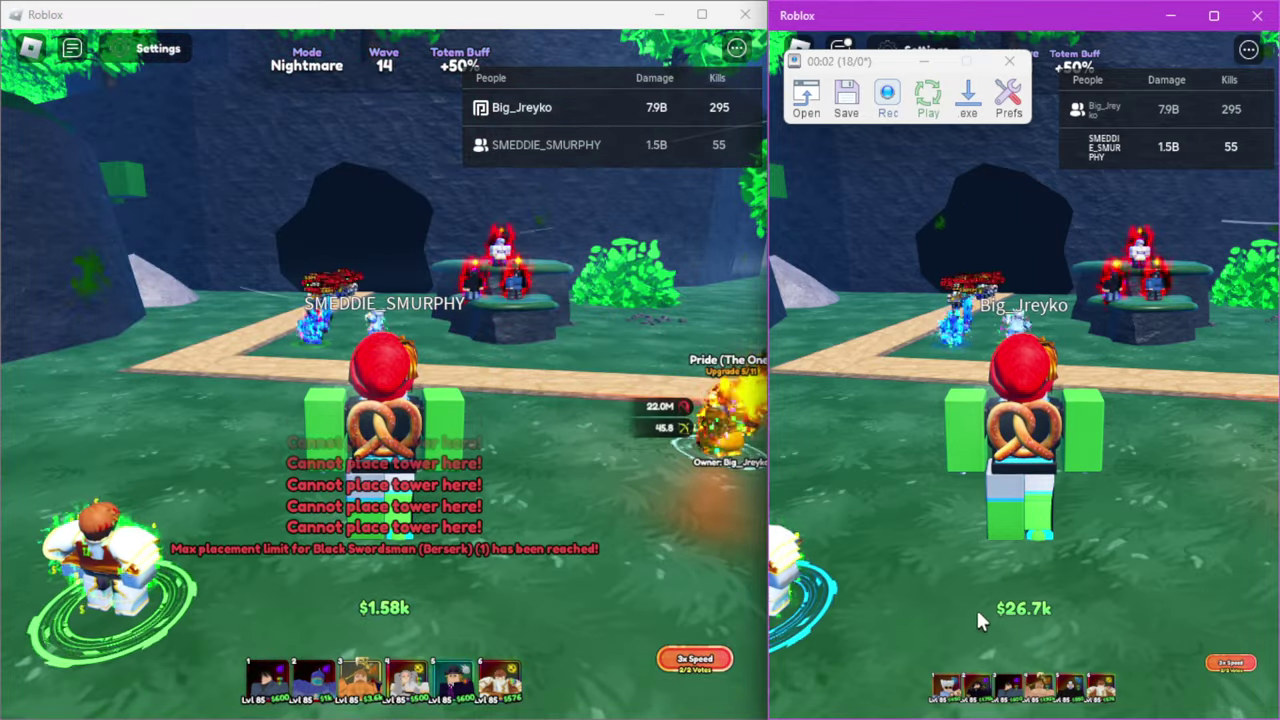
{"action": "left_click", "coordinate": [981, 541]}
{"action": "left_click", "coordinate": [1016, 355]}
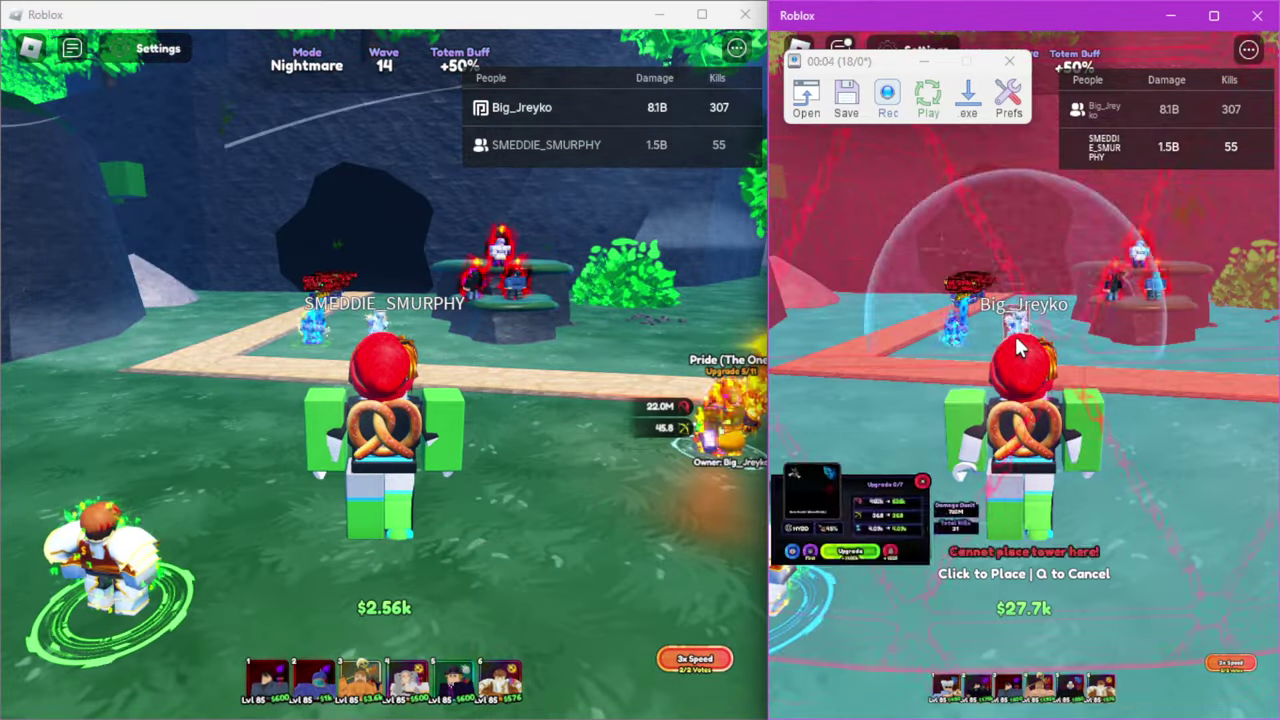
{"action": "left_click", "coordinate": [1014, 333]}
{"action": "left_click", "coordinate": [1014, 333]}
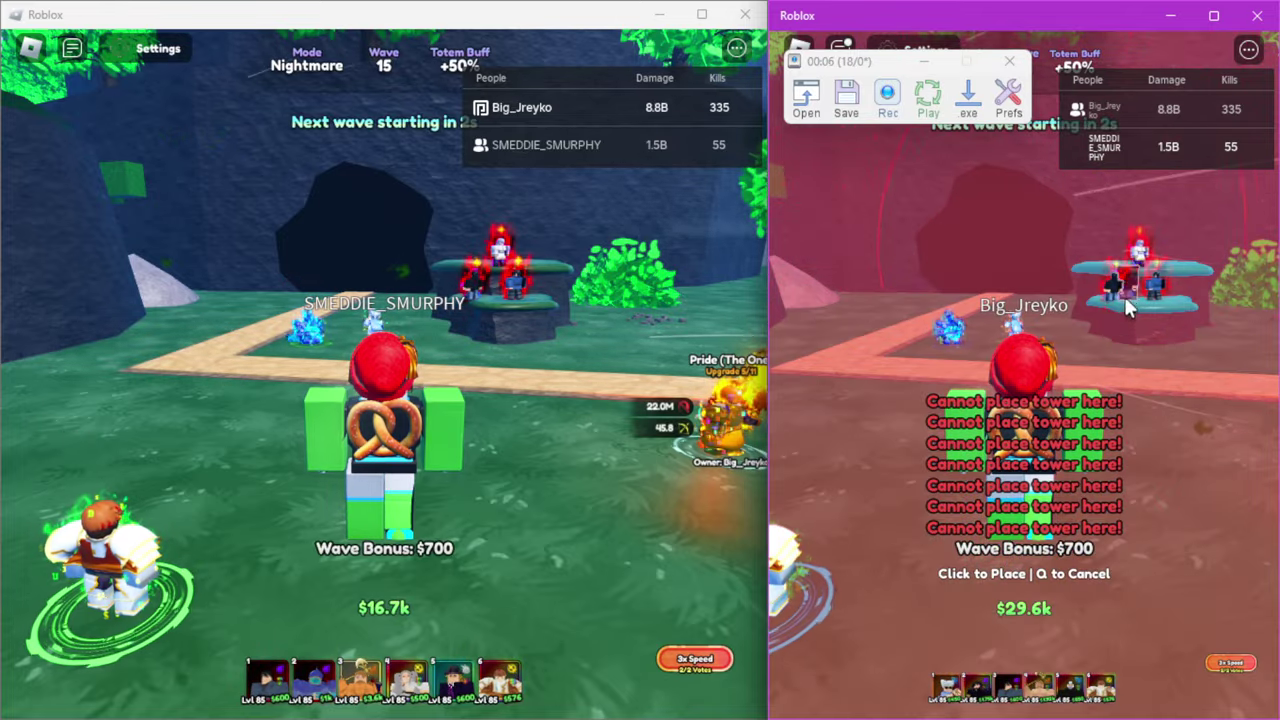
{"action": "left_click", "coordinate": [1110, 299]}
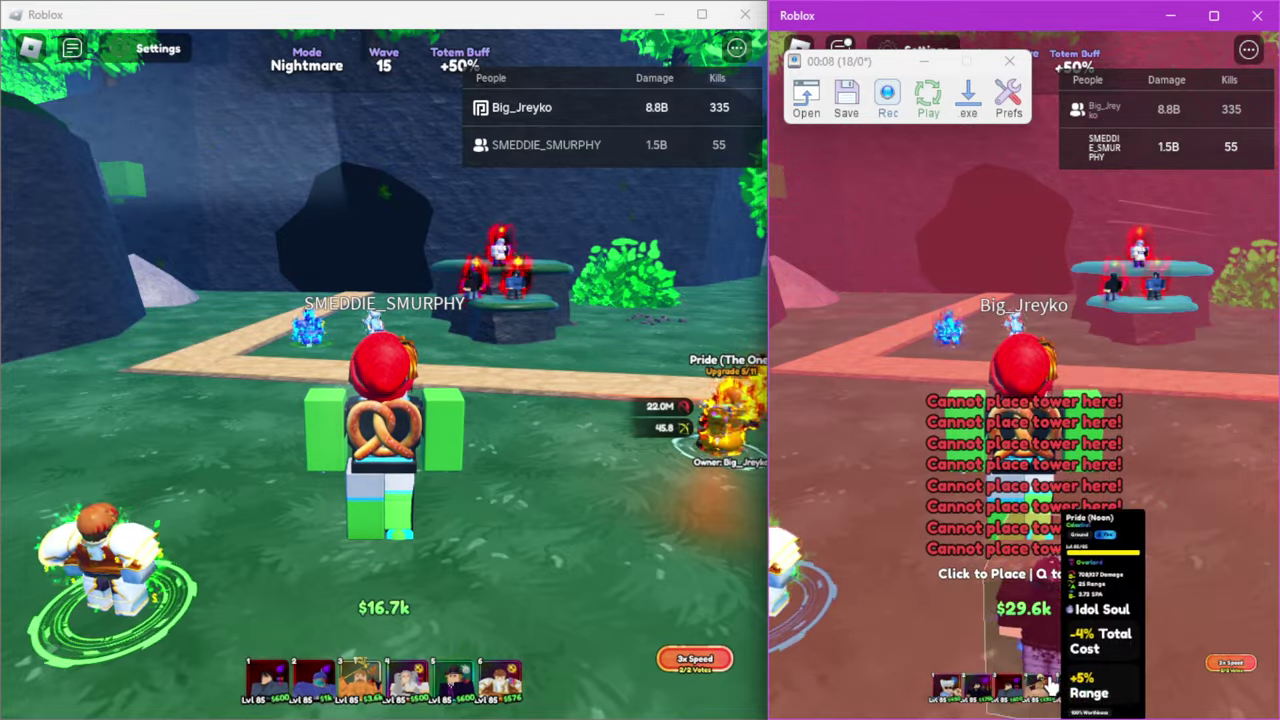
{"action": "key", "text": "q"}
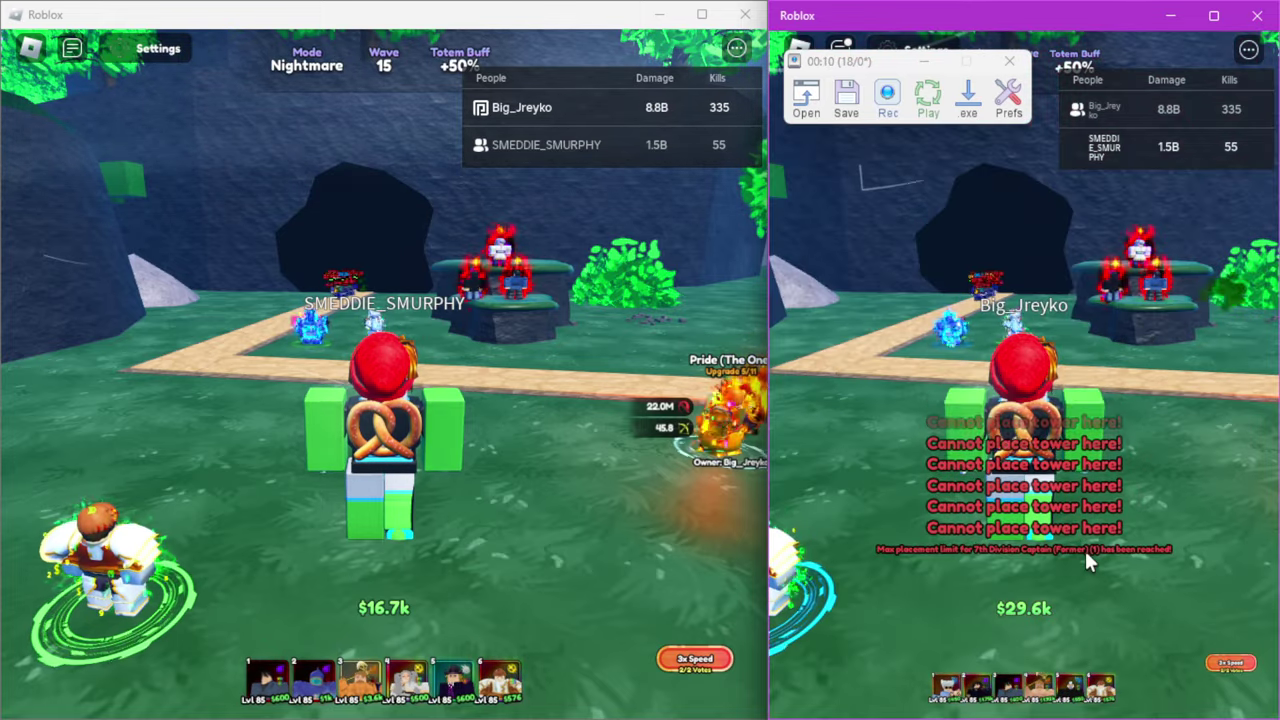
Attempt placing the Pride tower at several spots on the left field.
{"action": "left_click", "coordinate": [412, 683]}
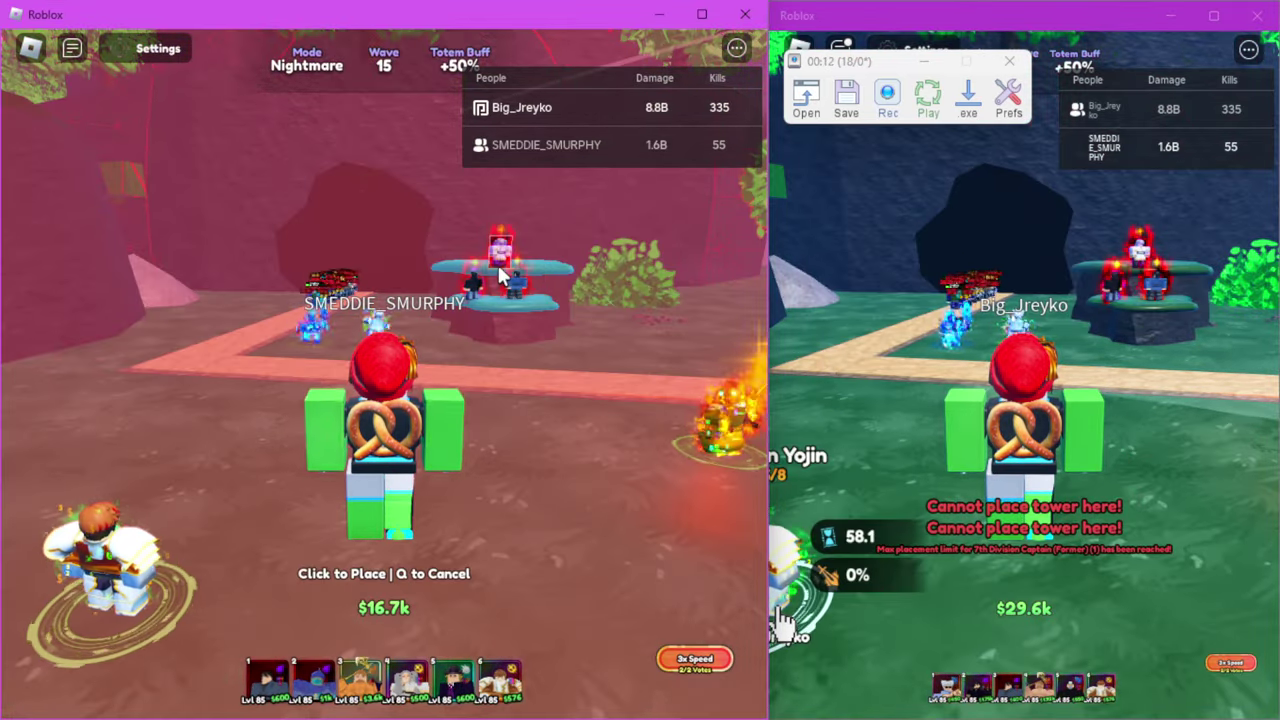
{"action": "left_click", "coordinate": [500, 275]}
{"action": "left_click", "coordinate": [489, 330]}
{"action": "left_click", "coordinate": [464, 516]}
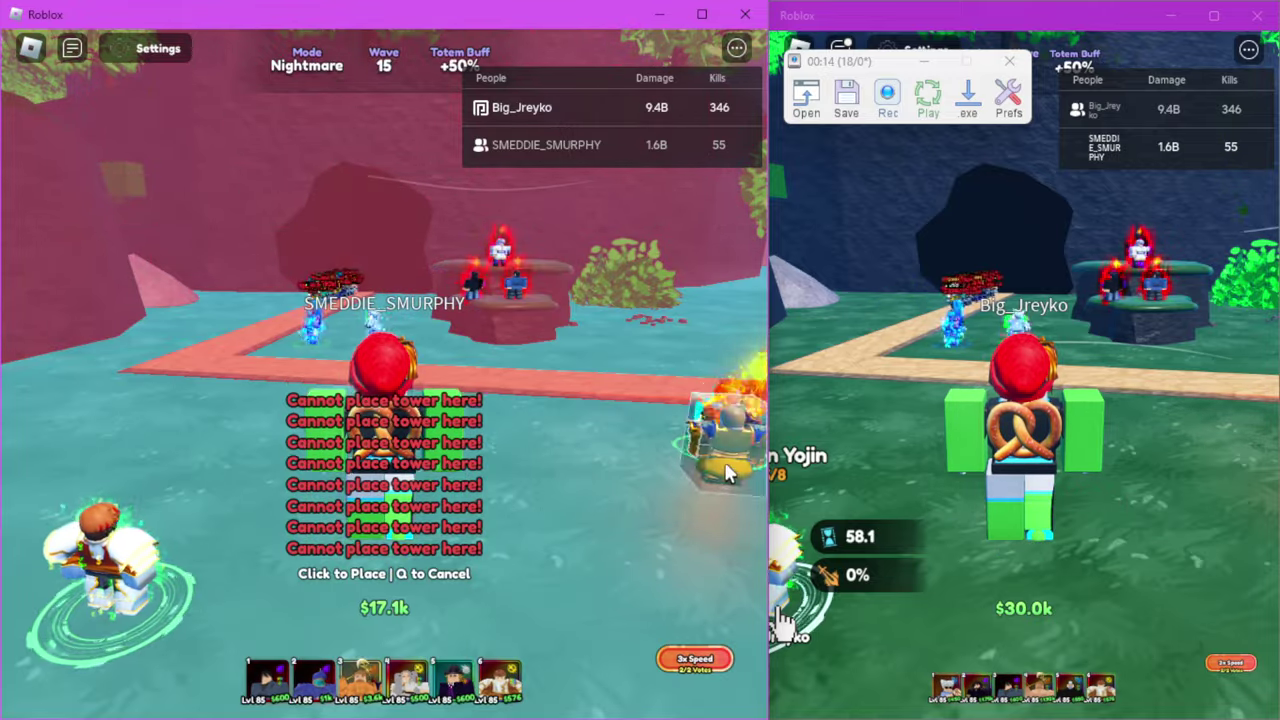
{"action": "left_click", "coordinate": [726, 466]}
{"action": "left_click", "coordinate": [680, 480]}
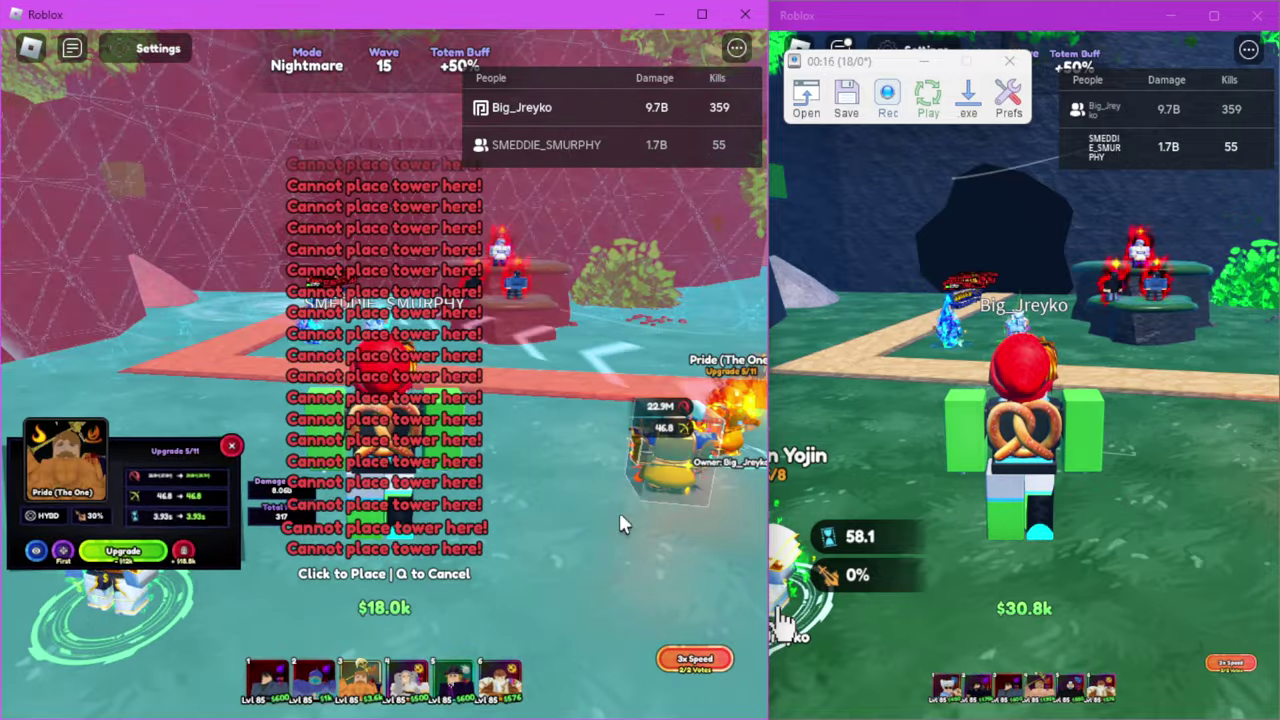
{"action": "left_click", "coordinate": [619, 512]}
Upgrade the left game's Pride tower twice more and dismiss its options.
{"action": "left_click", "coordinate": [690, 453]}
{"action": "left_click", "coordinate": [123, 554]}
{"action": "left_click", "coordinate": [123, 554]}
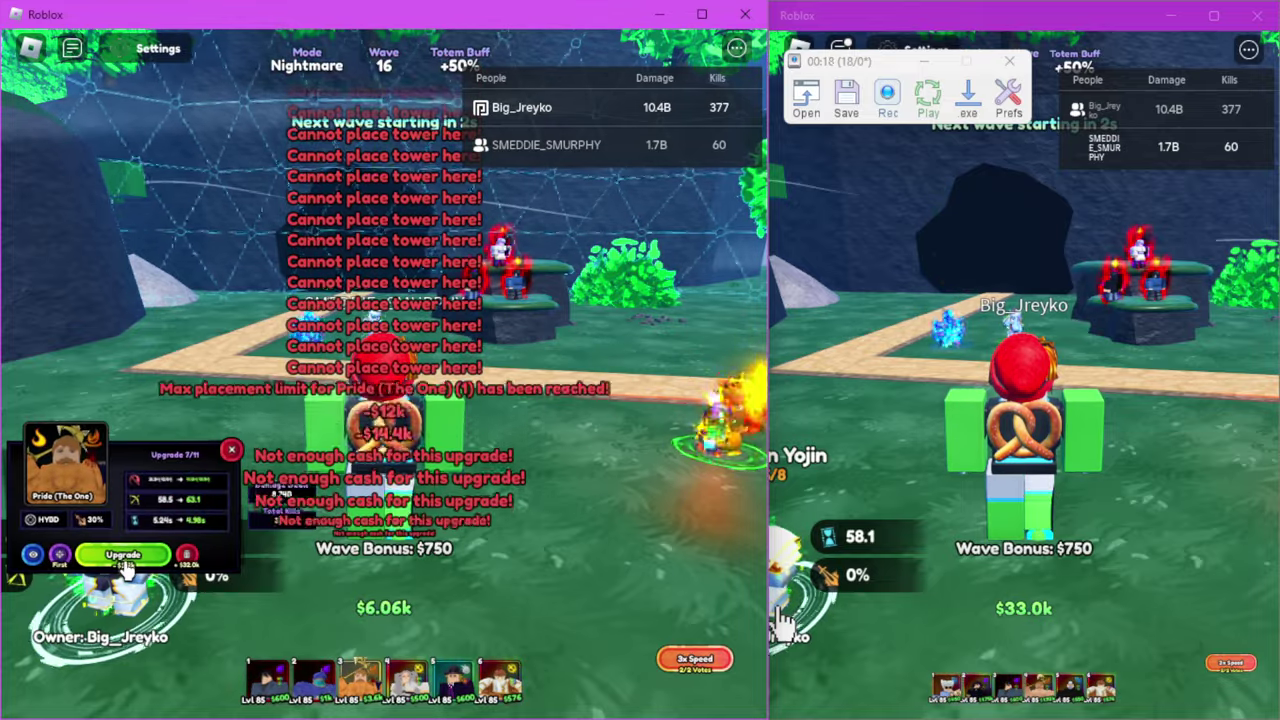
{"action": "left_click", "coordinate": [123, 554]}
{"action": "left_click", "coordinate": [375, 595]}
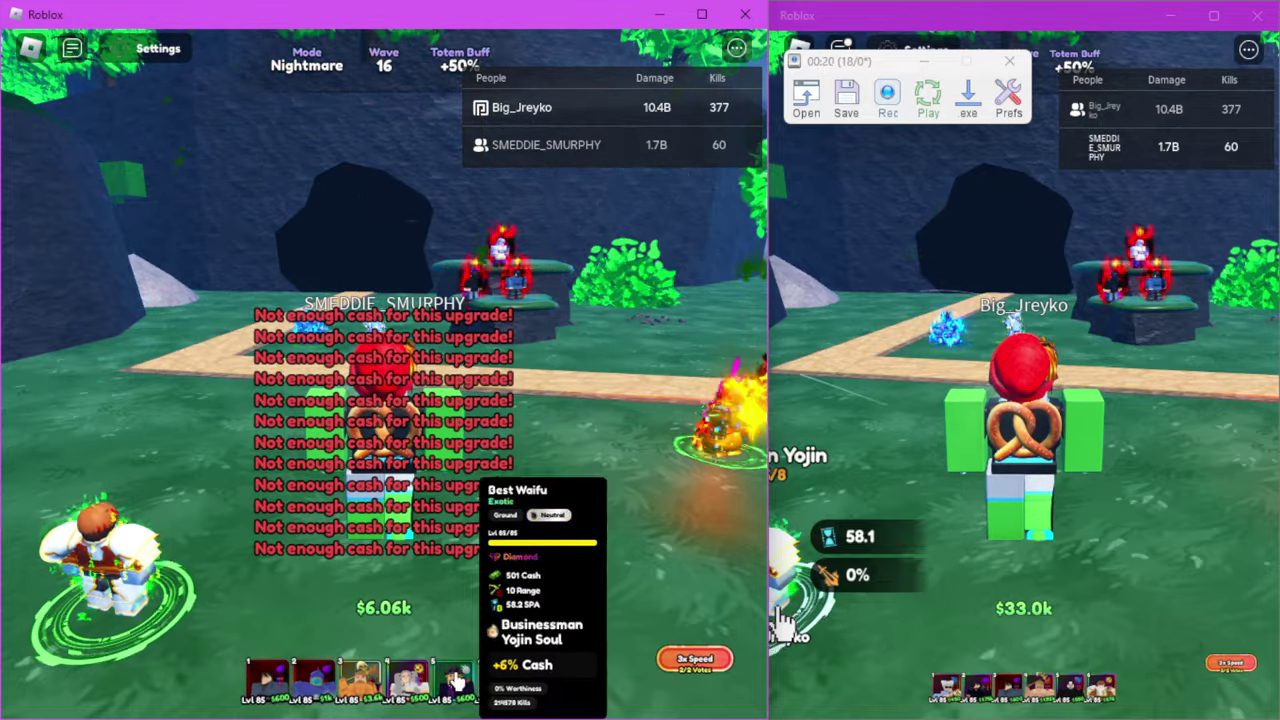
Attempt a Businessman Yojin placement and try upgrading placed towers.
{"action": "left_click", "coordinate": [410, 680]}
{"action": "left_click", "coordinate": [303, 615]}
{"action": "left_click", "coordinate": [303, 615]}
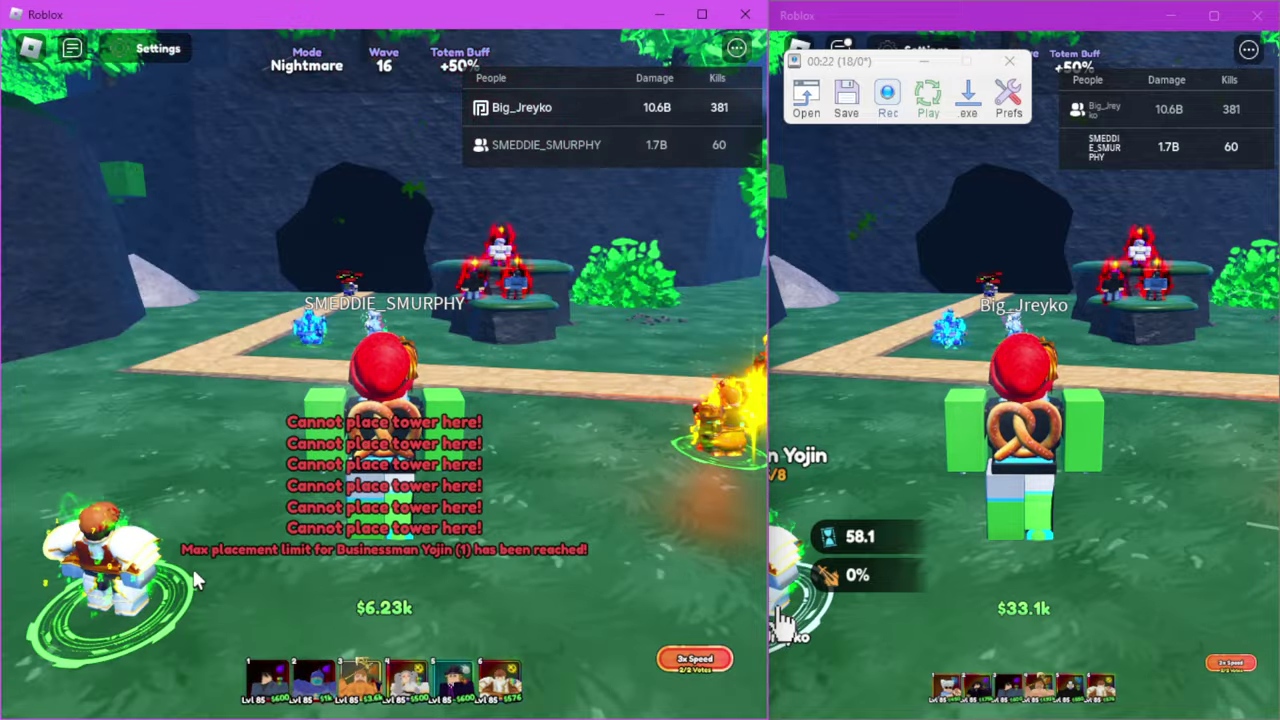
{"action": "left_click", "coordinate": [120, 575]}
{"action": "left_click", "coordinate": [375, 595]}
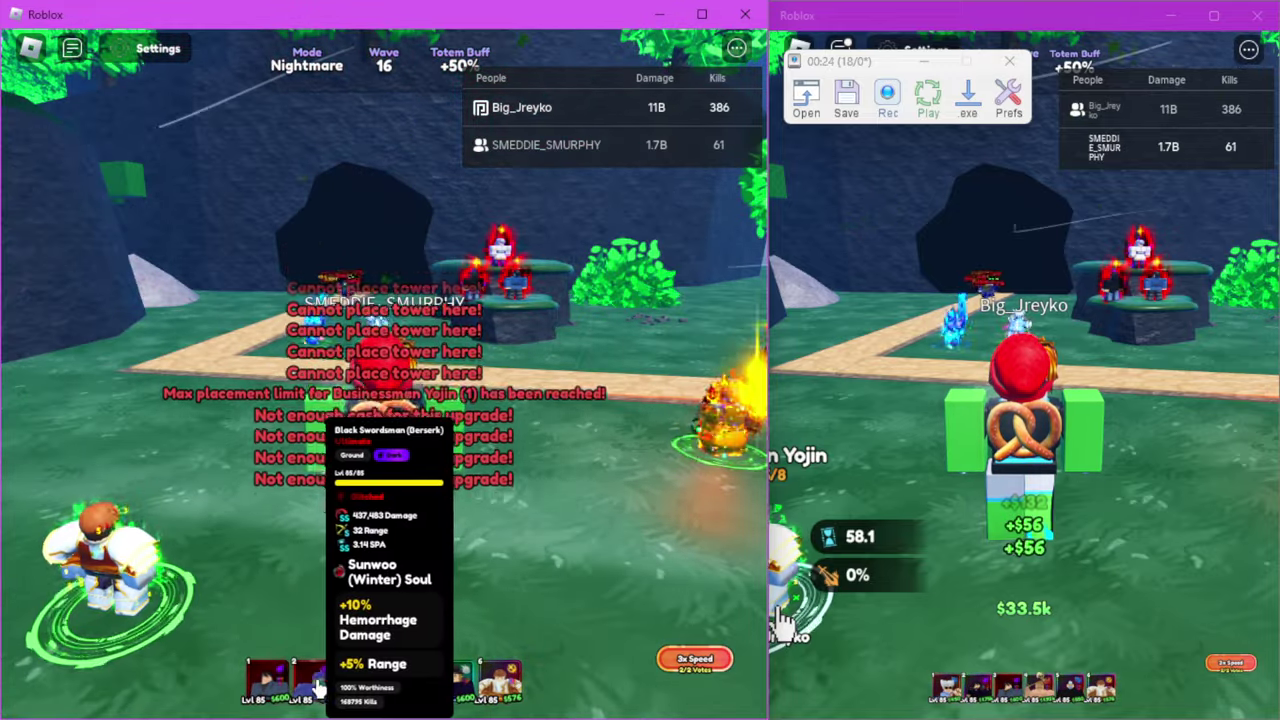
{"action": "left_click", "coordinate": [300, 378]}
Try placing a hotkey-1 tower near the left path, then cancel.
{"action": "key", "text": "1"}
{"action": "left_click", "coordinate": [305, 360]}
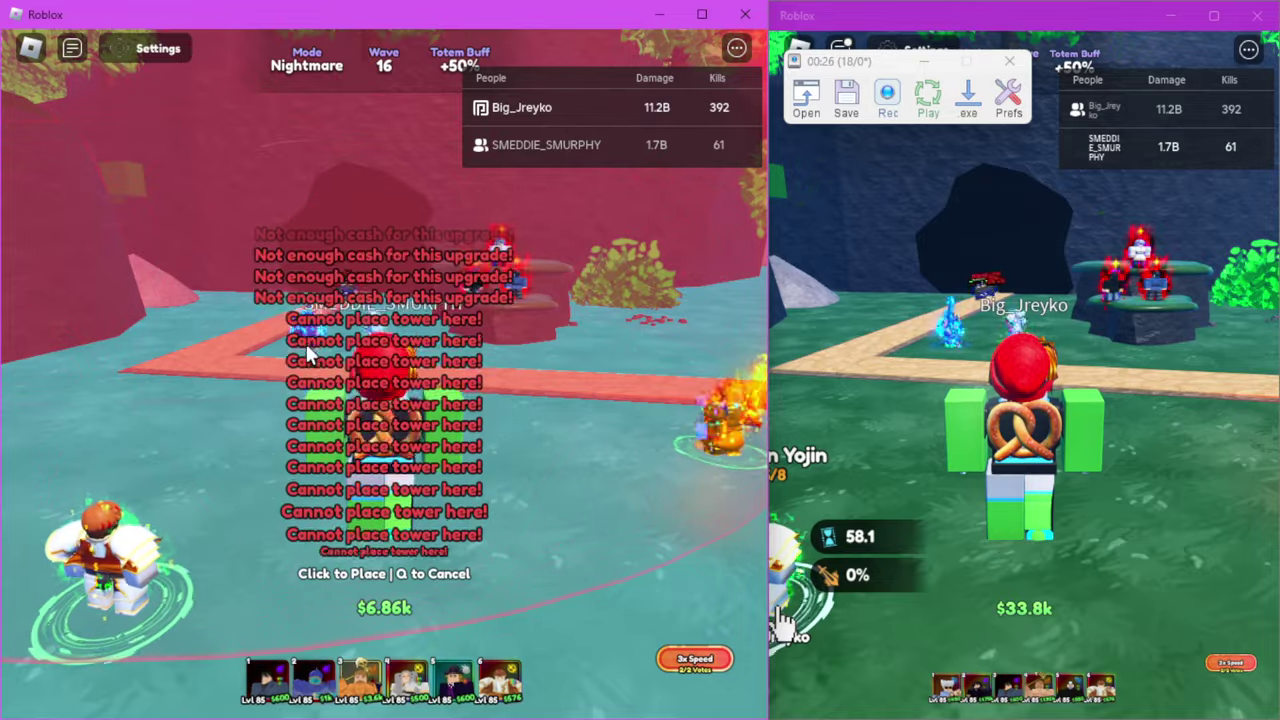
{"action": "left_click", "coordinate": [307, 353]}
{"action": "left_click", "coordinate": [340, 400]}
{"action": "key", "text": "q"}
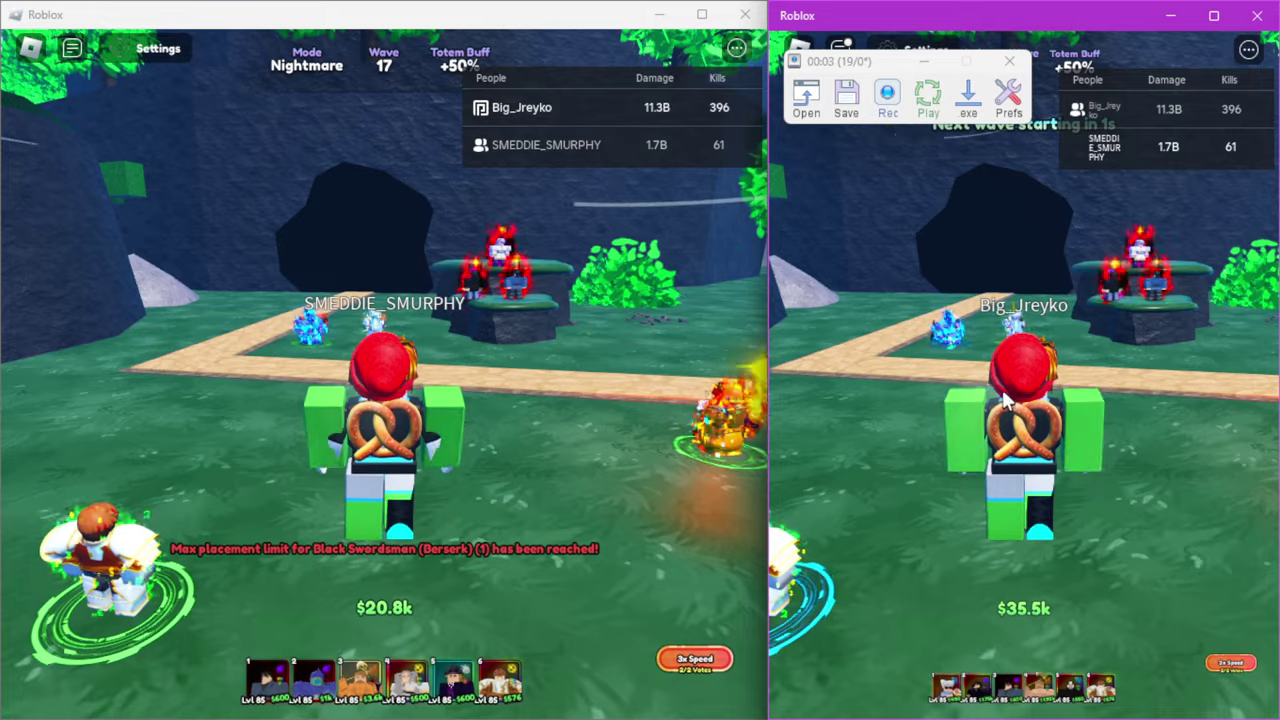
Attempt a hotkey-1 tower placement at three spots in the right game.
{"action": "key", "text": "1"}
{"action": "left_click", "coordinate": [1013, 337]}
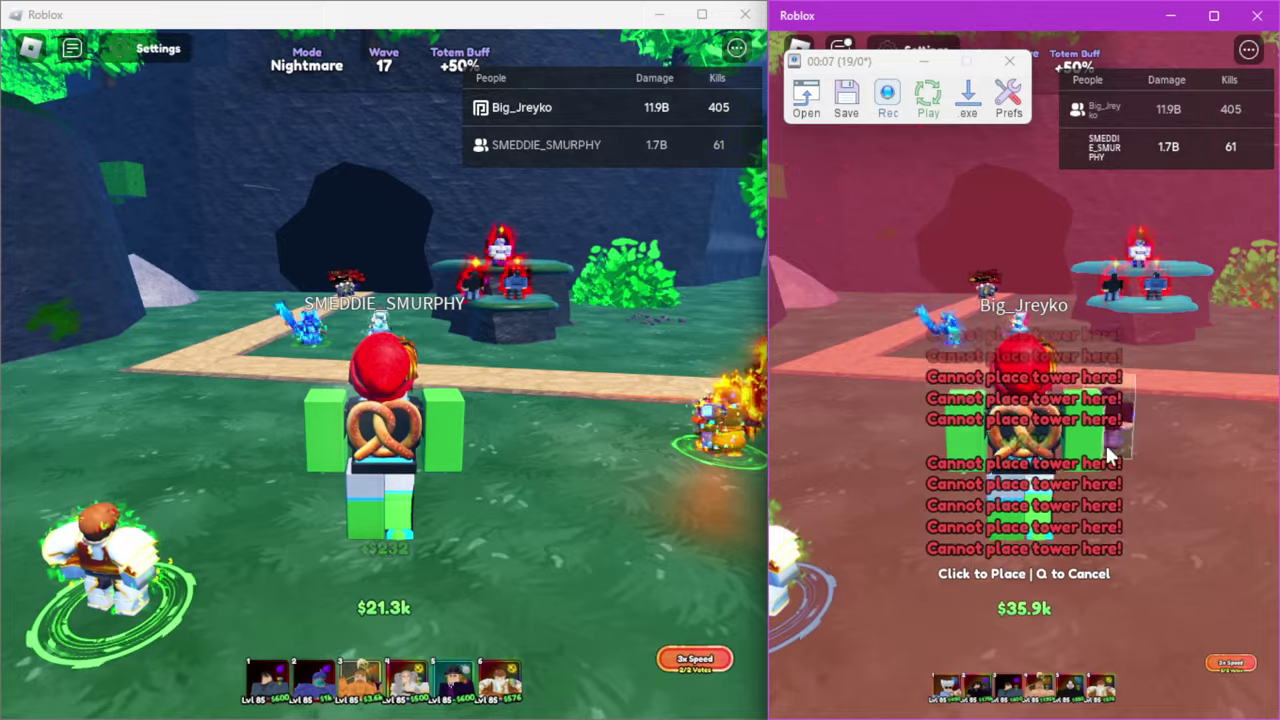
{"action": "left_click", "coordinate": [1105, 442]}
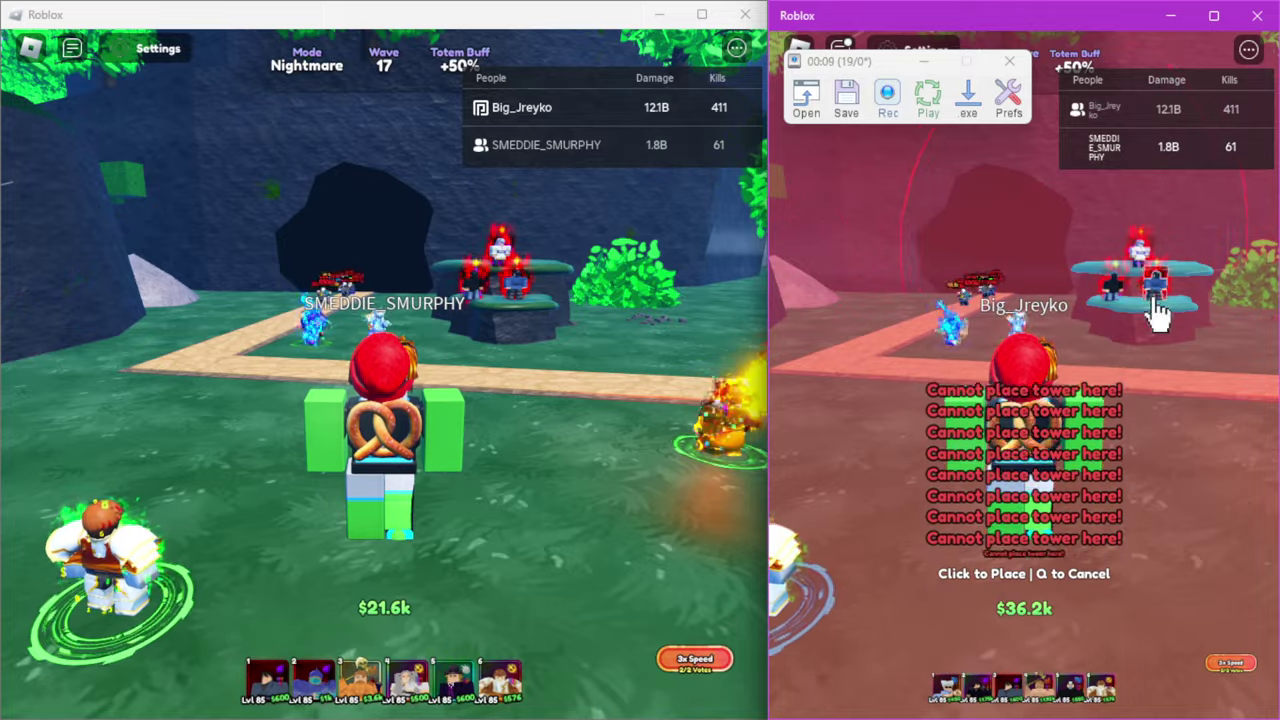
{"action": "left_click", "coordinate": [1157, 310]}
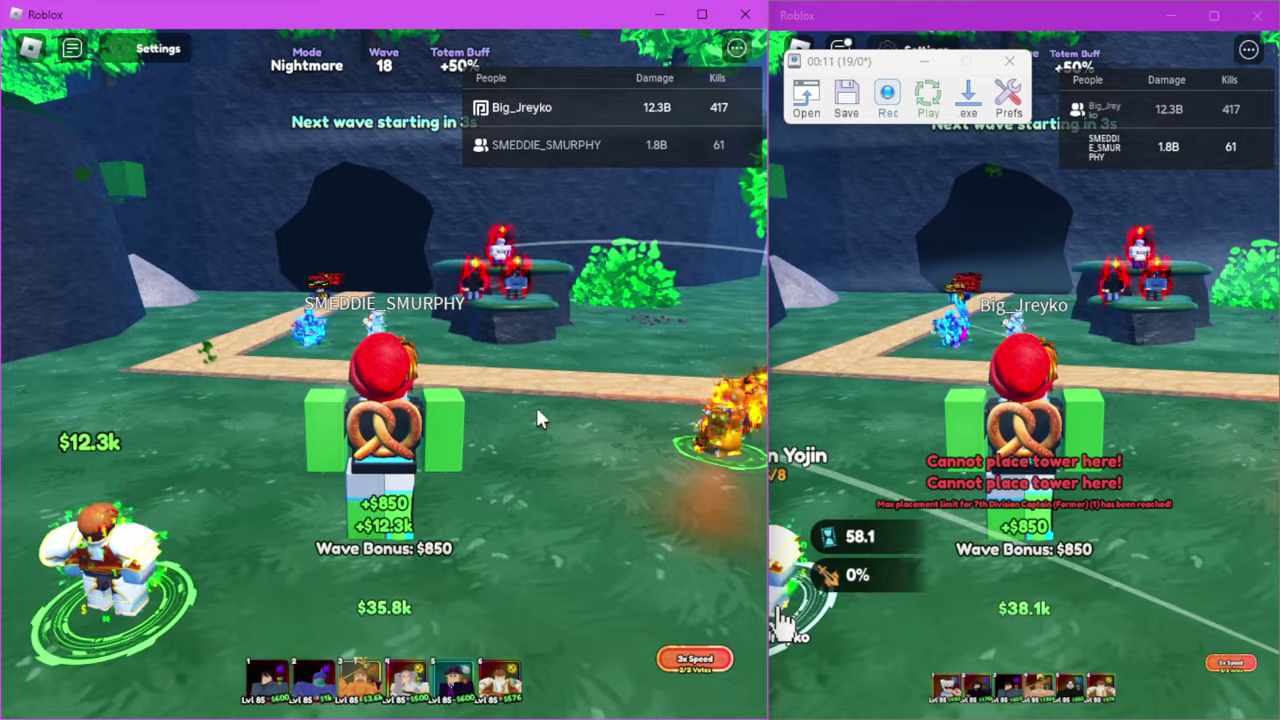
Attempt a hotkey-1 tower placement in the left game, then cancel.
{"action": "key", "text": "1"}
{"action": "left_click", "coordinate": [494, 261]}
{"action": "left_click", "coordinate": [467, 522]}
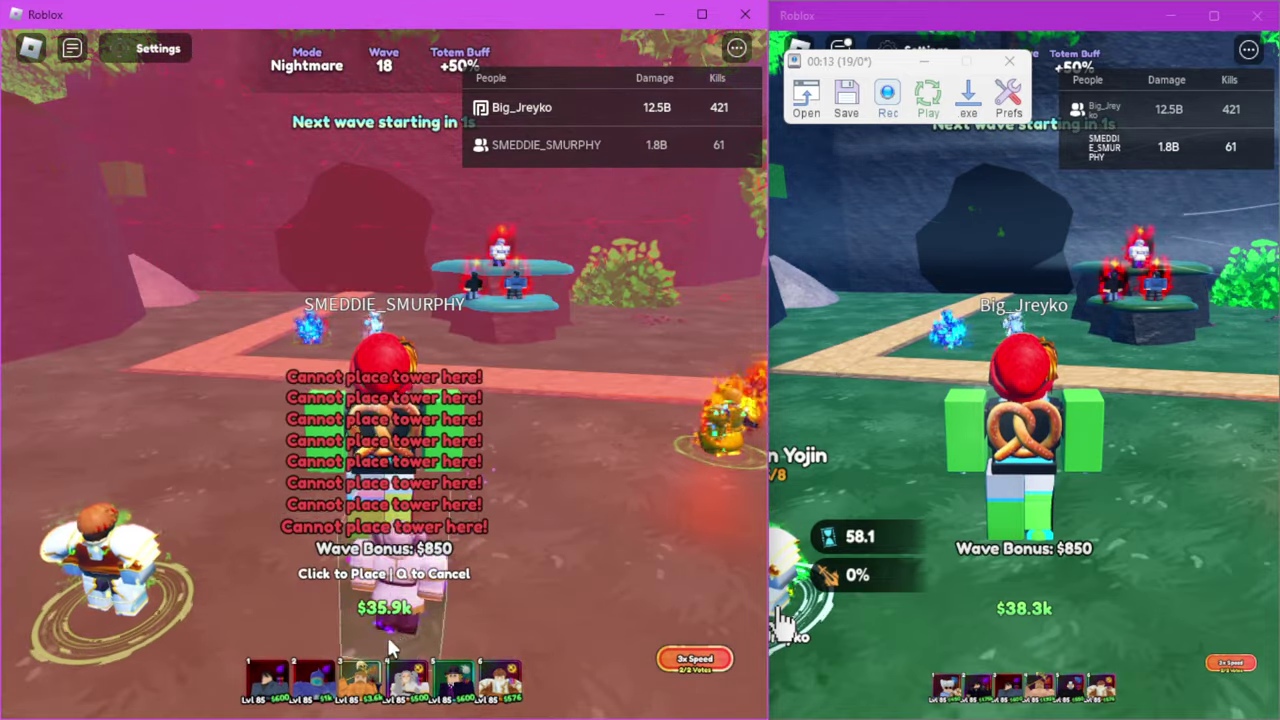
{"action": "key", "text": "q"}
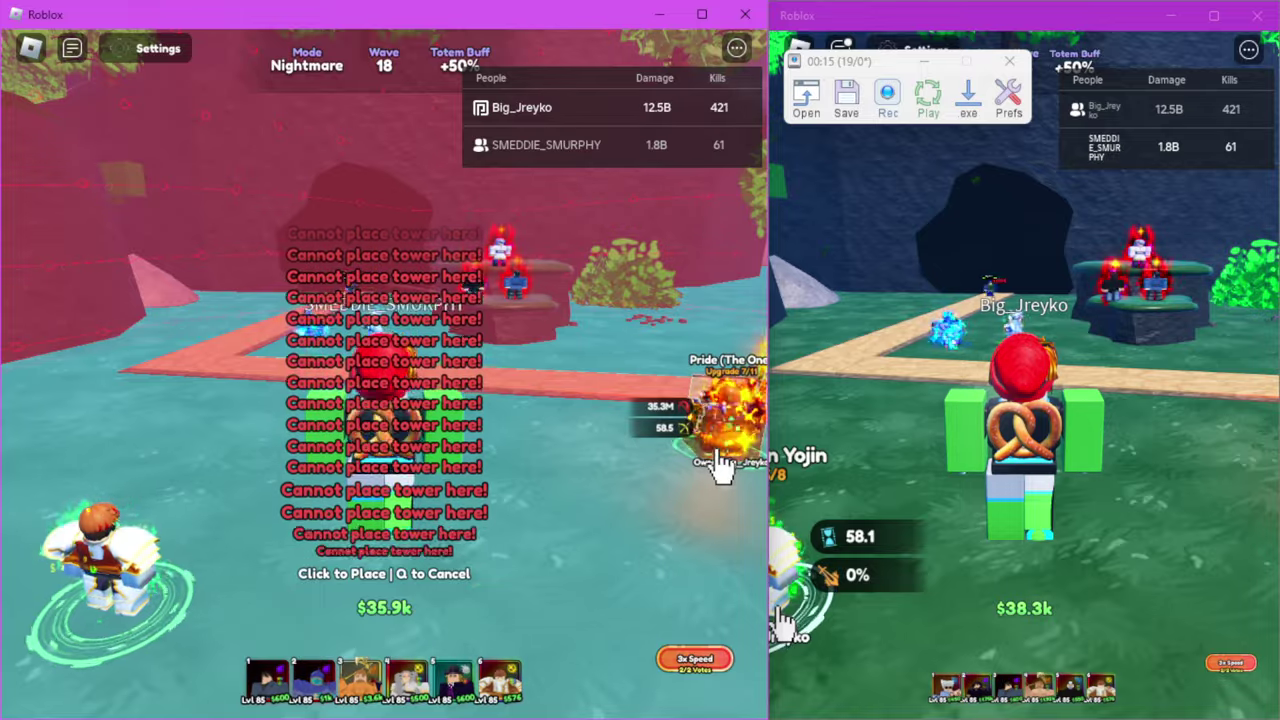
Open the Pride tower and upgrade it twice toward 8/11.
{"action": "left_click", "coordinate": [722, 465]}
{"action": "left_click", "coordinate": [122, 555]}
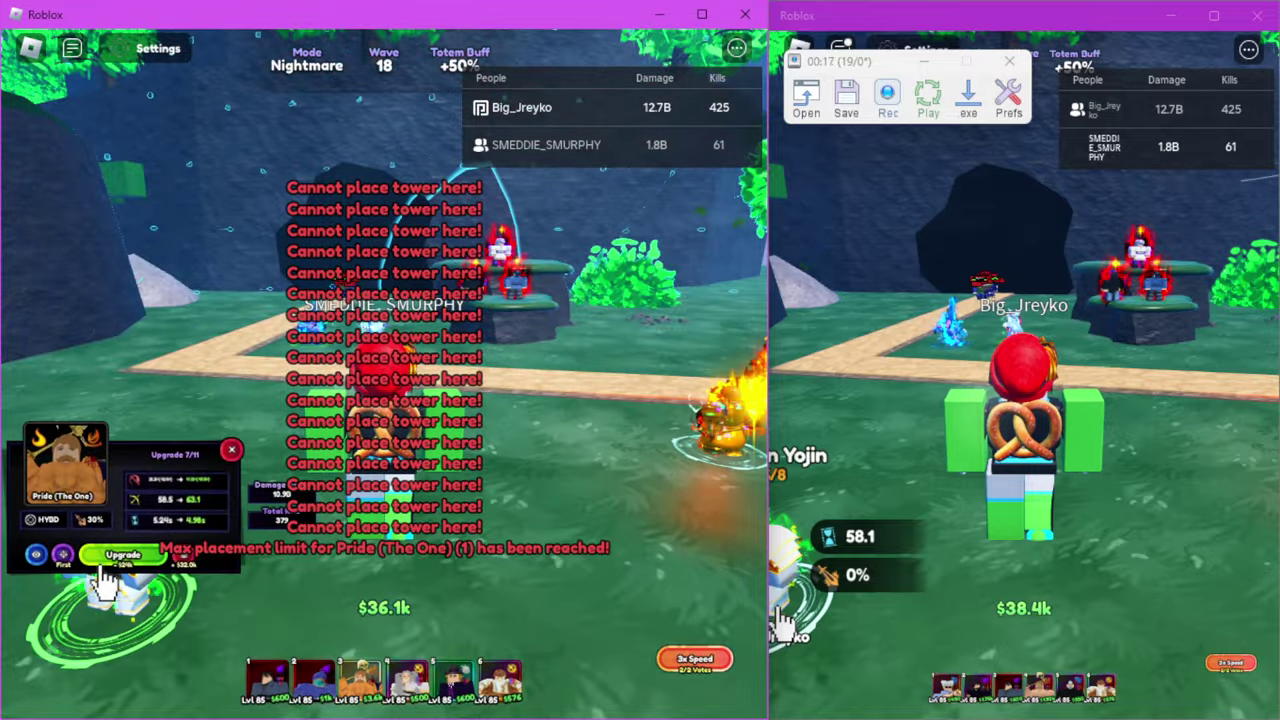
{"action": "left_click", "coordinate": [122, 555]}
{"action": "left_click", "coordinate": [122, 555]}
{"action": "left_click", "coordinate": [375, 608]}
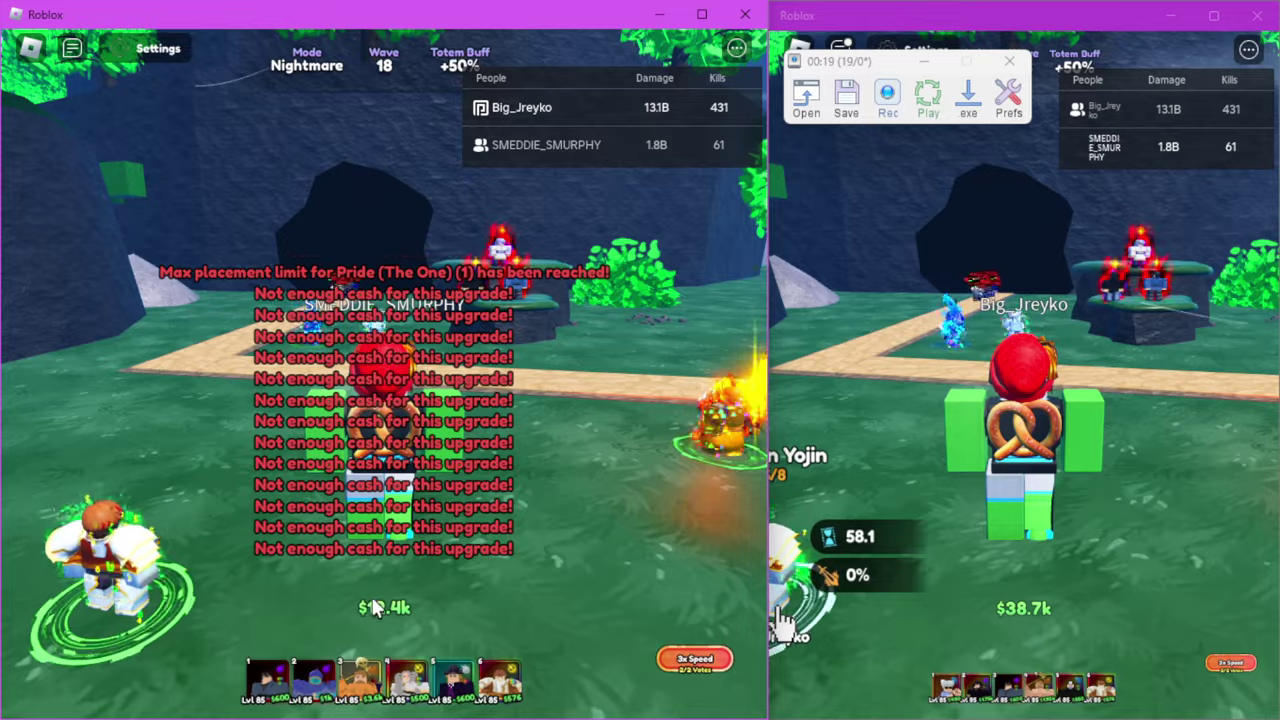
Upgrade the Businessman Yojin tower several times in the left game.
{"action": "left_click", "coordinate": [365, 680]}
{"action": "left_click", "coordinate": [125, 615]}
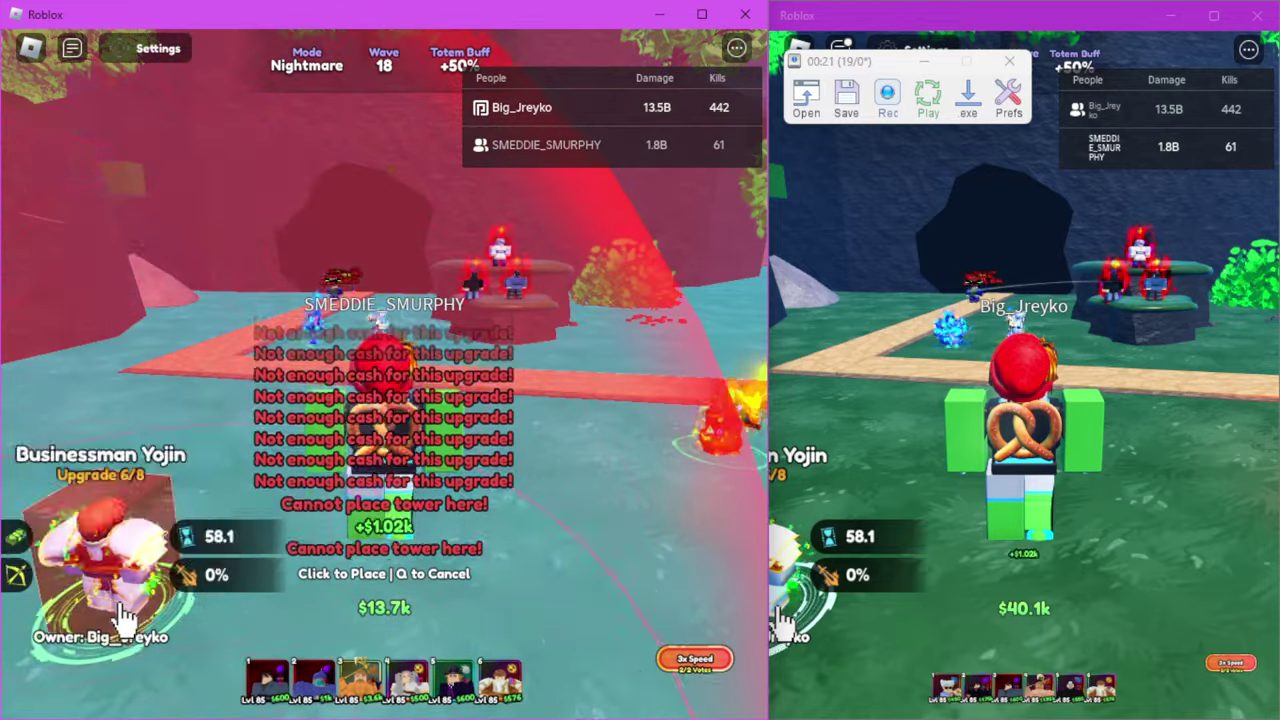
{"action": "left_click", "coordinate": [190, 580]}
{"action": "left_click", "coordinate": [120, 575]}
{"action": "left_click", "coordinate": [122, 555]}
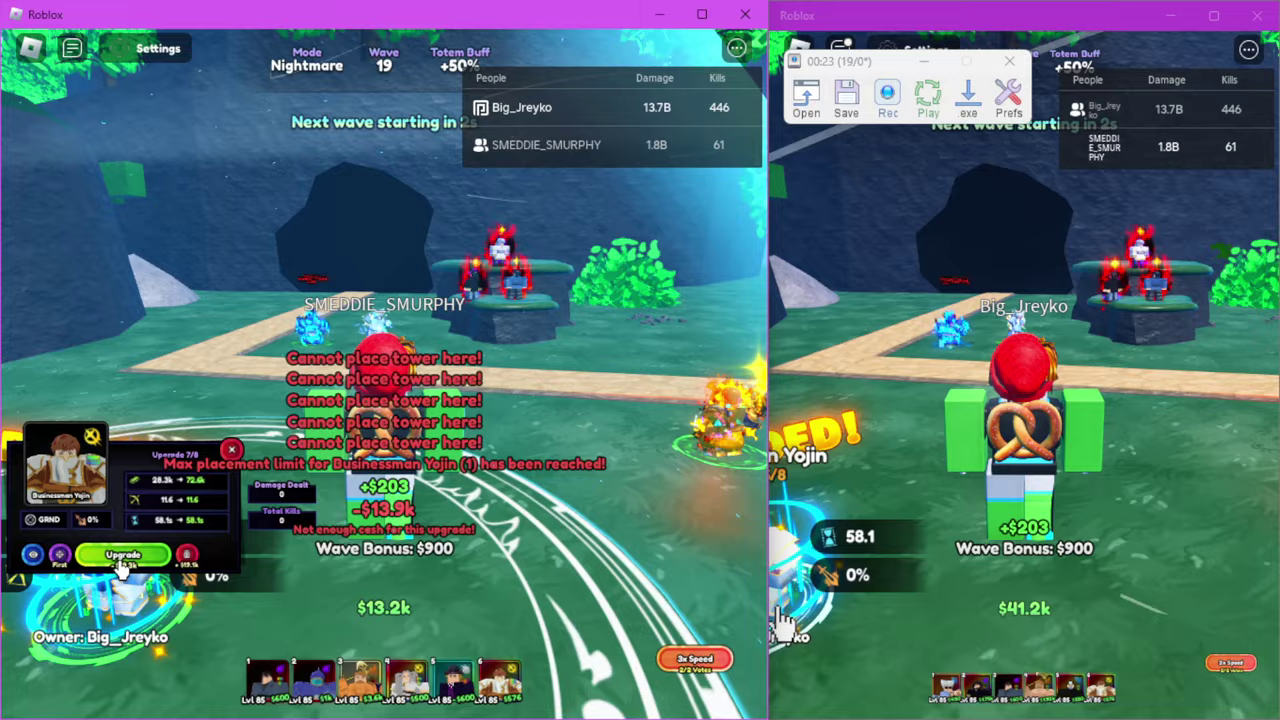
{"action": "left_click", "coordinate": [396, 608]}
Bring up the Black Swordsman's upgrades and attempt one more placement.
{"action": "left_click", "coordinate": [315, 685]}
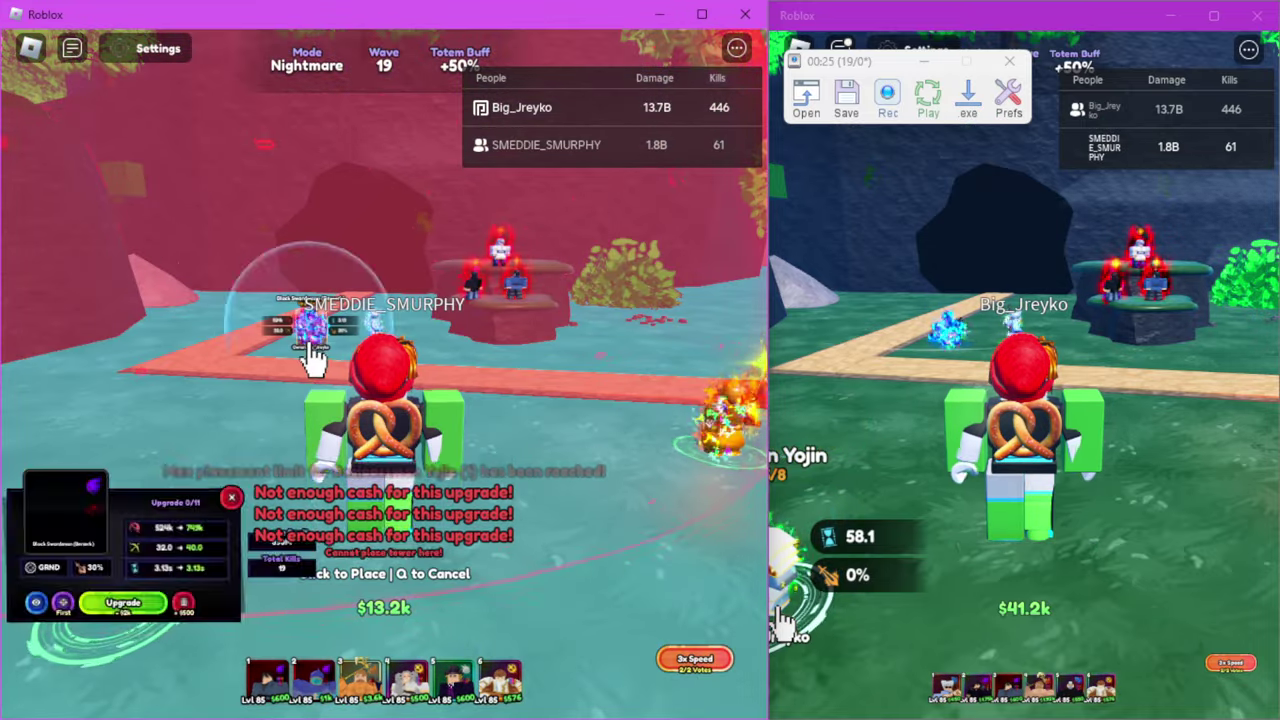
{"action": "left_click", "coordinate": [313, 355]}
{"action": "left_click", "coordinate": [308, 348]}
{"action": "left_click", "coordinate": [375, 455]}
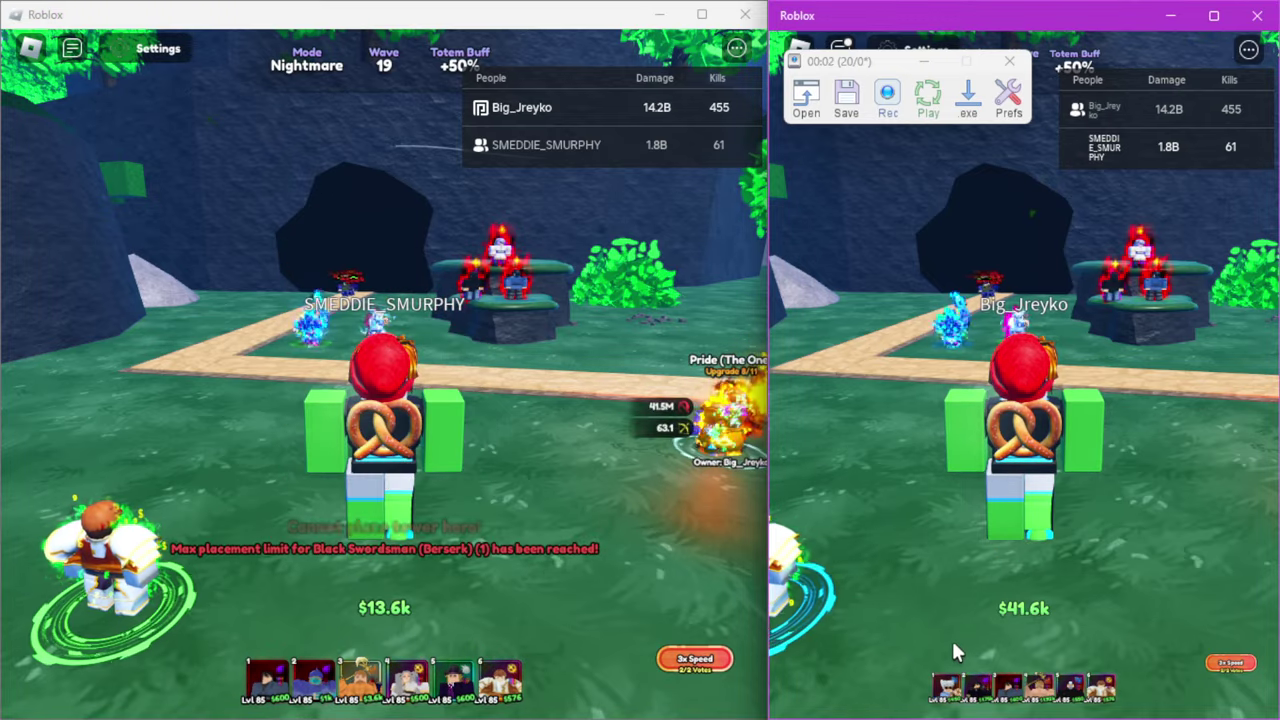
Attempt hotkey-1 tower placements in the right window, already at the placement limit.
{"action": "key", "text": "1"}
{"action": "left_click", "coordinate": [1020, 348]}
{"action": "left_click", "coordinate": [1020, 350]}
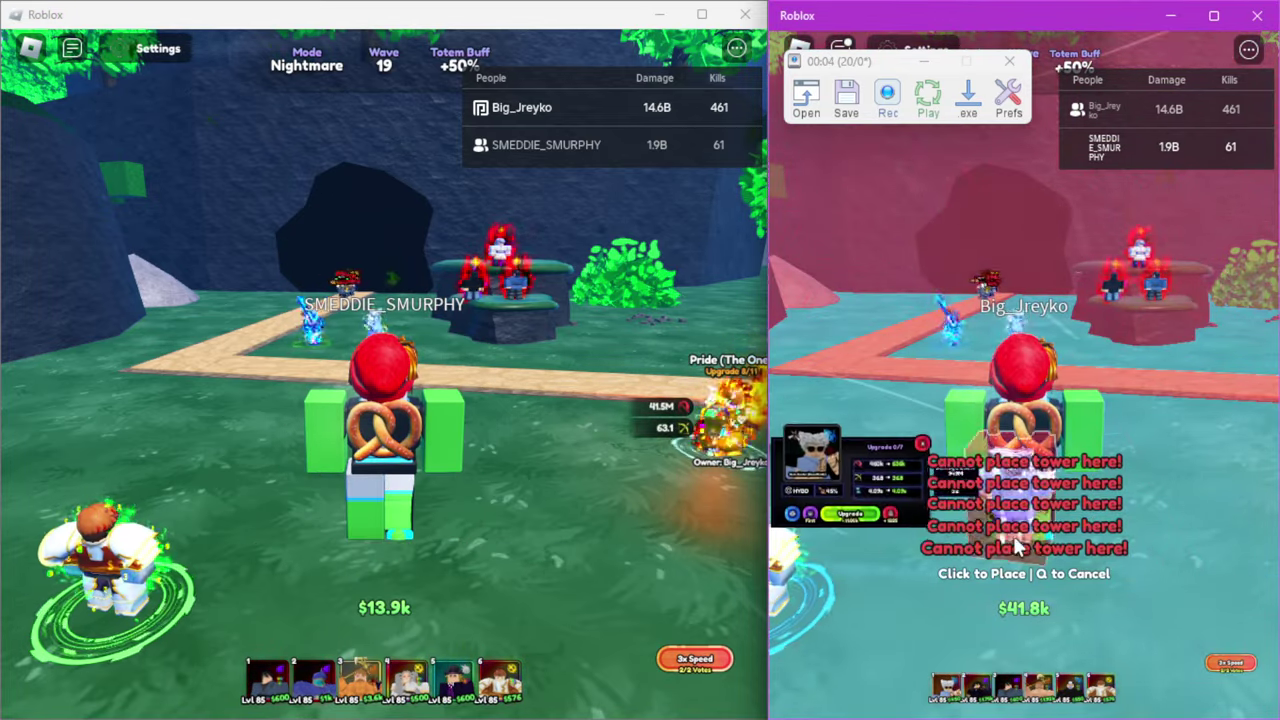
{"action": "left_click", "coordinate": [1030, 360]}
{"action": "left_click", "coordinate": [1100, 340]}
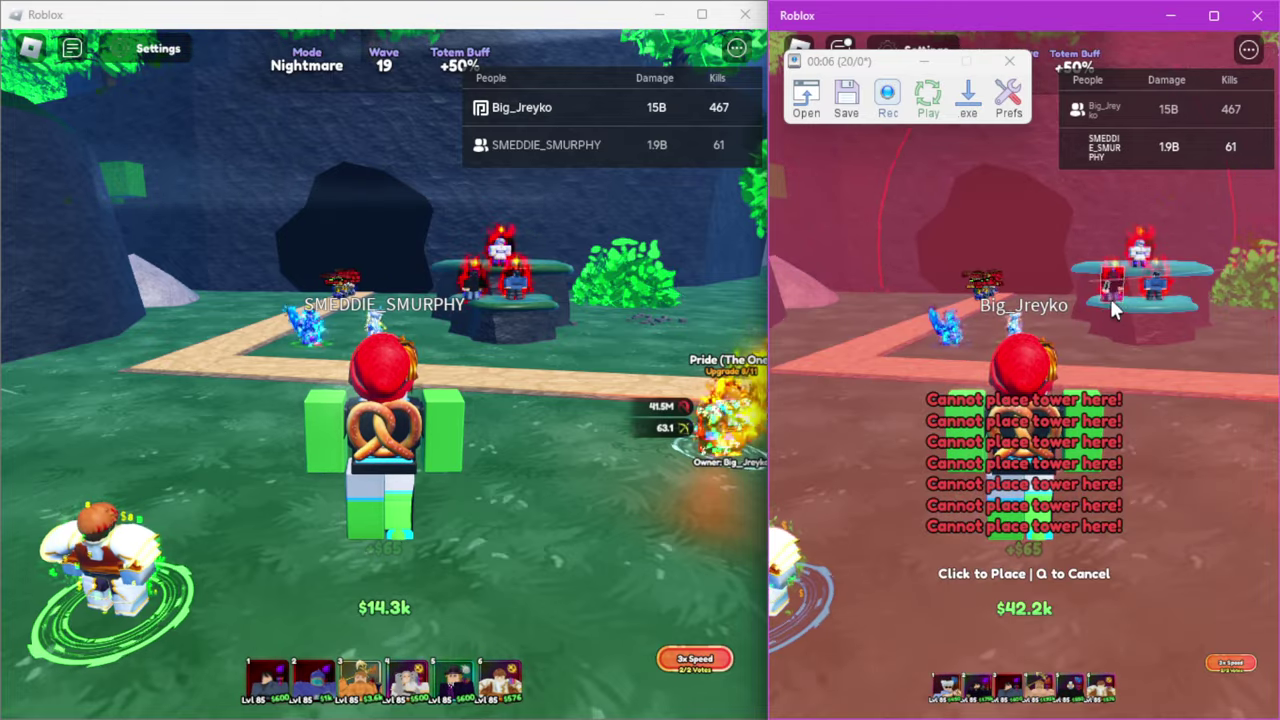
{"action": "left_click", "coordinate": [1110, 298]}
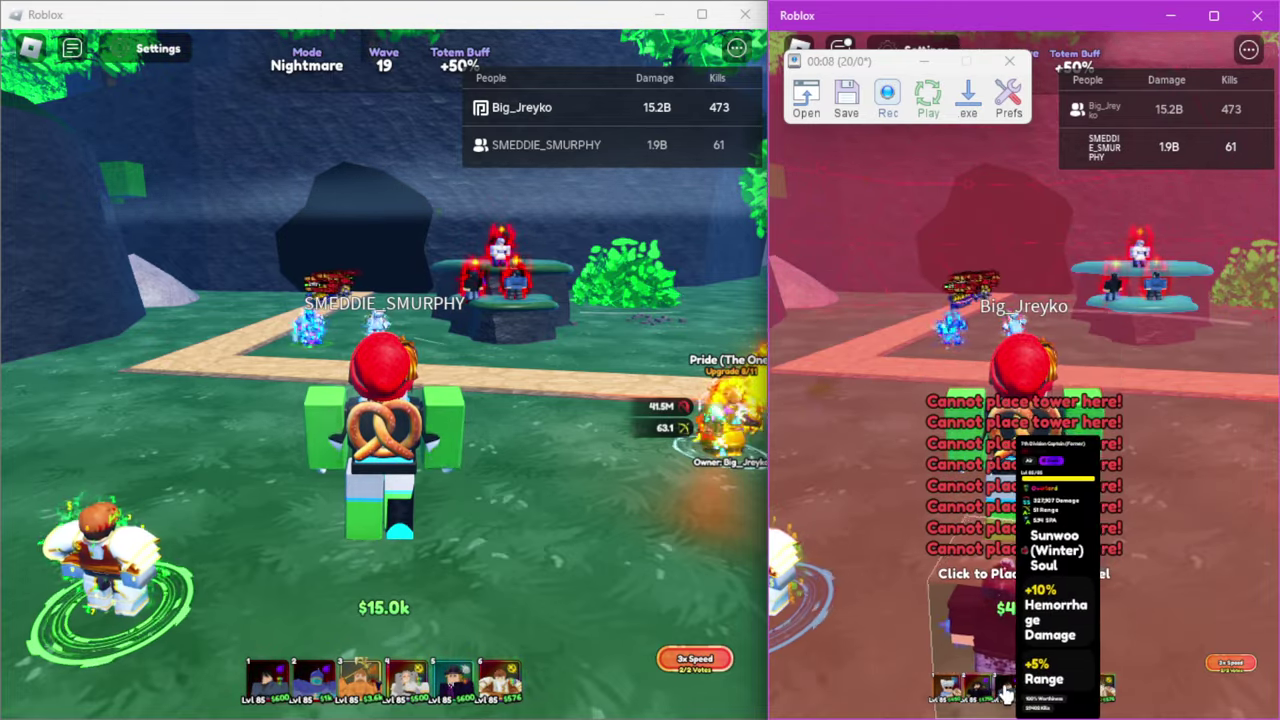
{"action": "left_click", "coordinate": [1152, 299]}
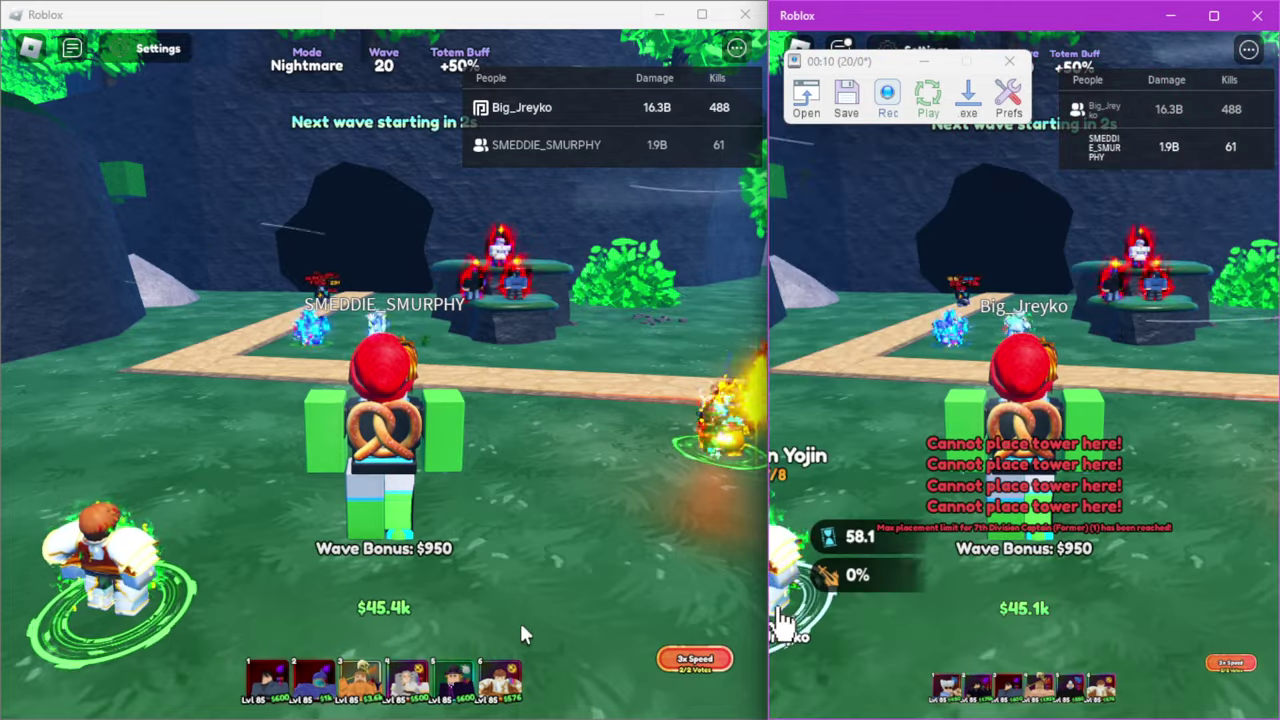
Attempt another Pride (The One) placement and upgrade it in the left window.
{"action": "left_click", "coordinate": [455, 680]}
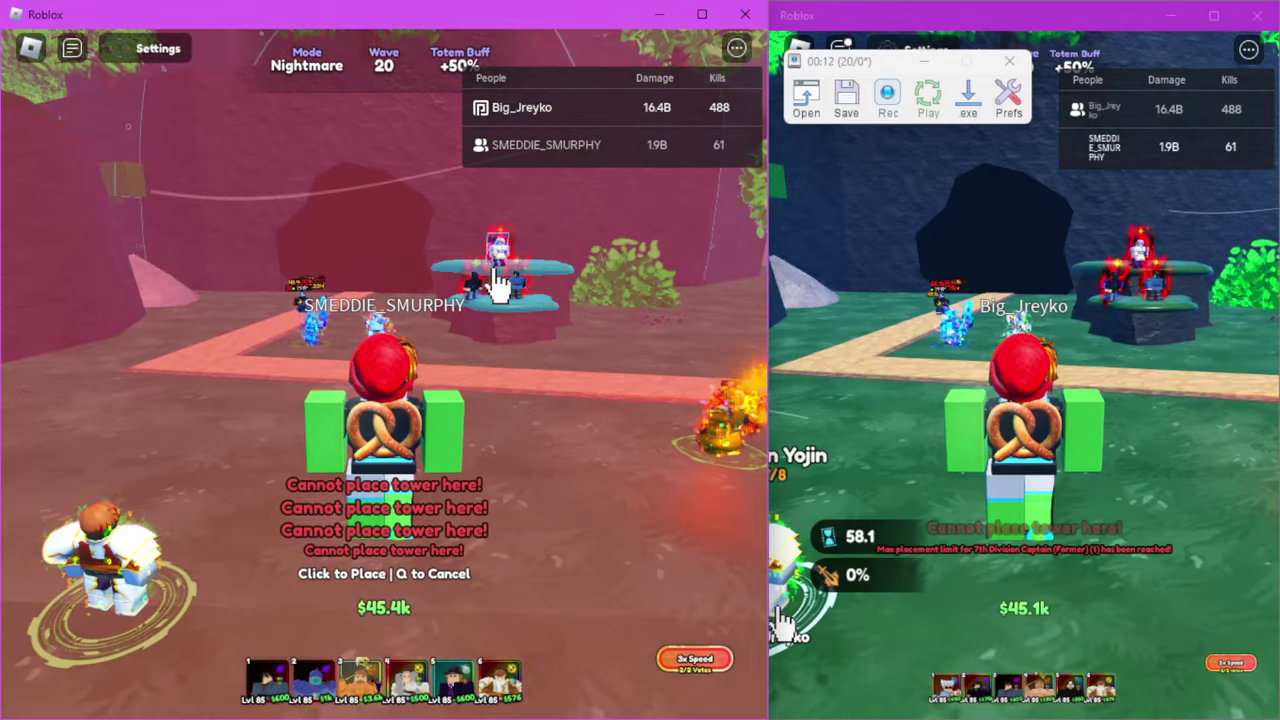
{"action": "left_click", "coordinate": [498, 285]}
{"action": "left_click", "coordinate": [455, 680]}
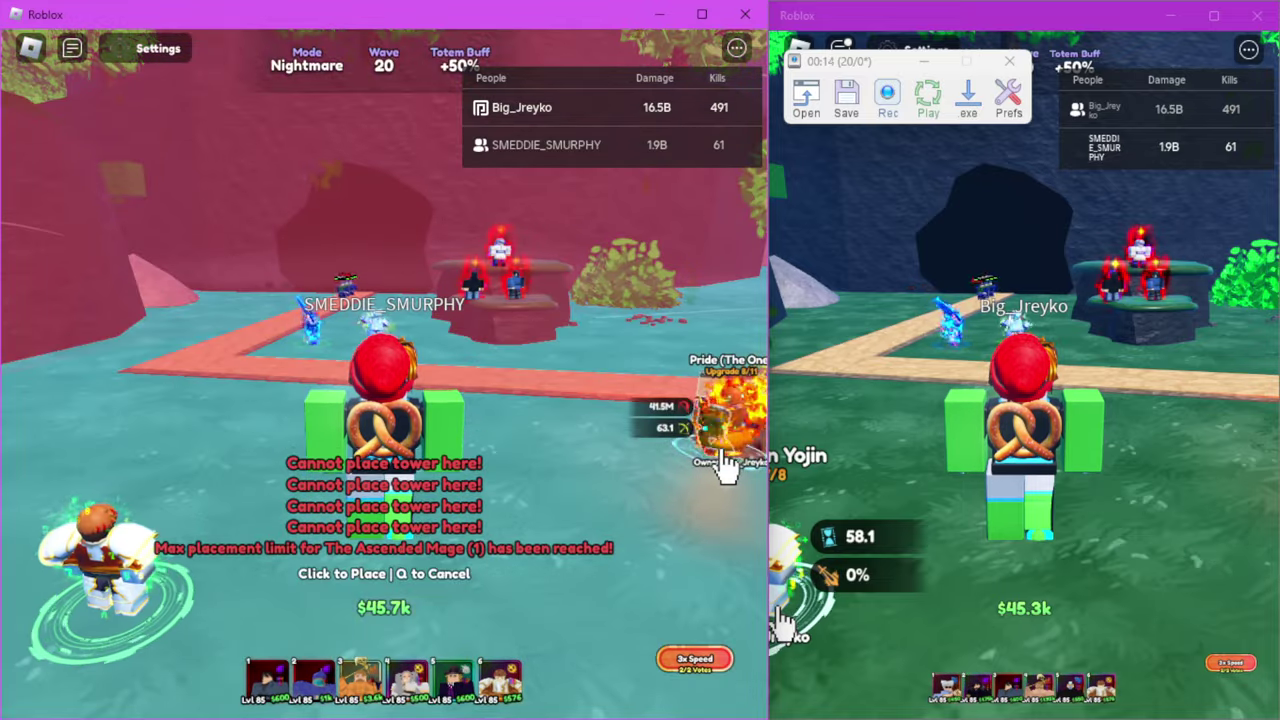
{"action": "left_click", "coordinate": [728, 465]}
{"action": "left_click", "coordinate": [700, 460]}
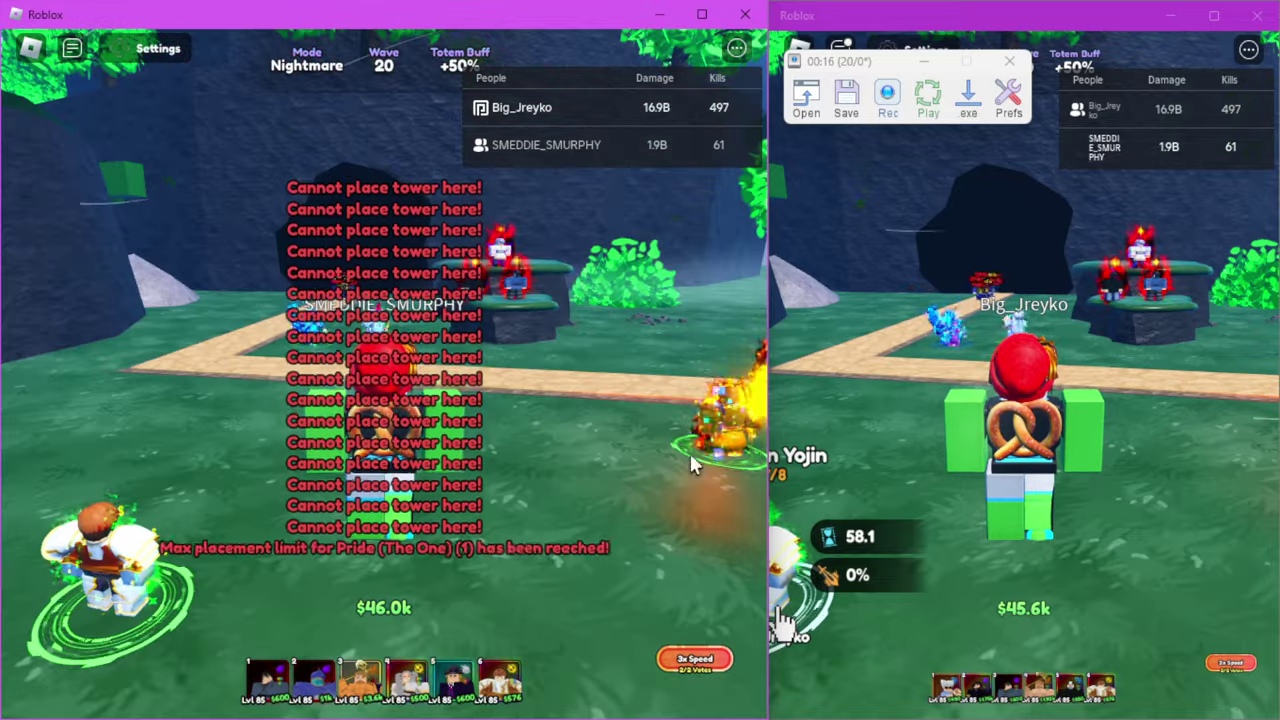
{"action": "left_click", "coordinate": [110, 560]}
{"action": "left_click", "coordinate": [122, 554]}
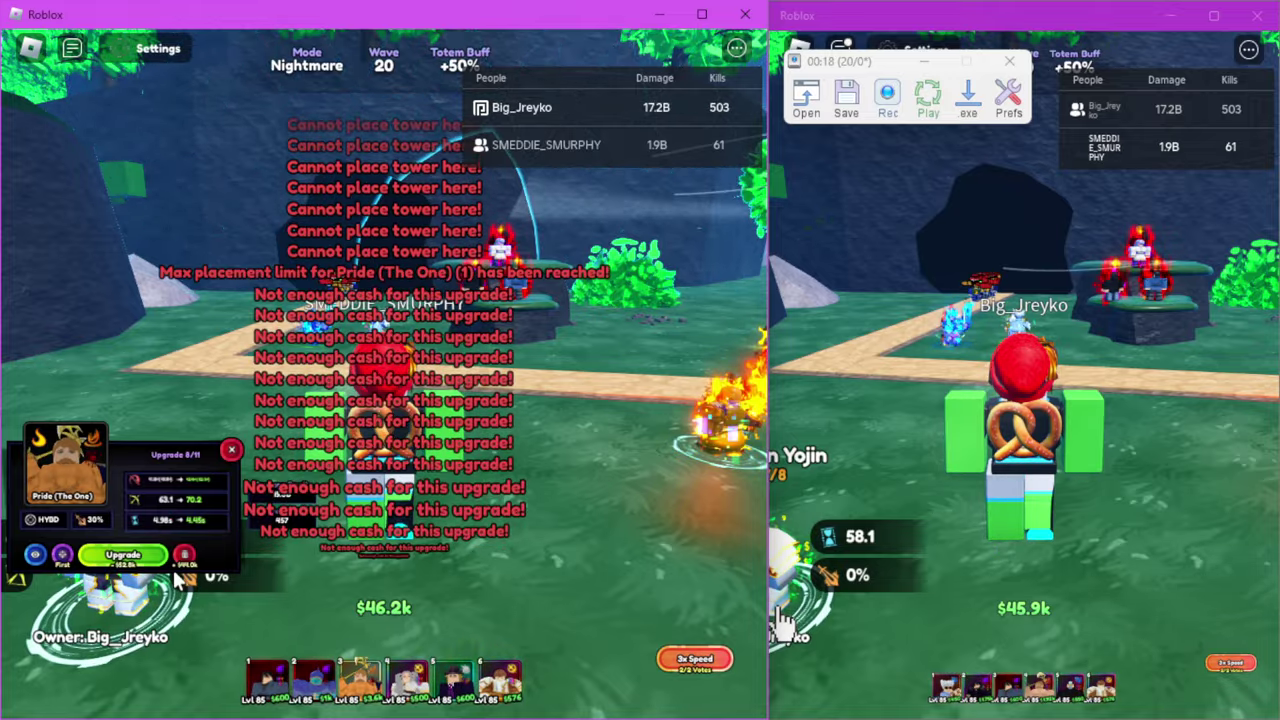
Attempt a Businessman Yojin placement, then upgrade it to its maximum level.
{"action": "left_click", "coordinate": [231, 451]}
{"action": "left_click", "coordinate": [410, 680]}
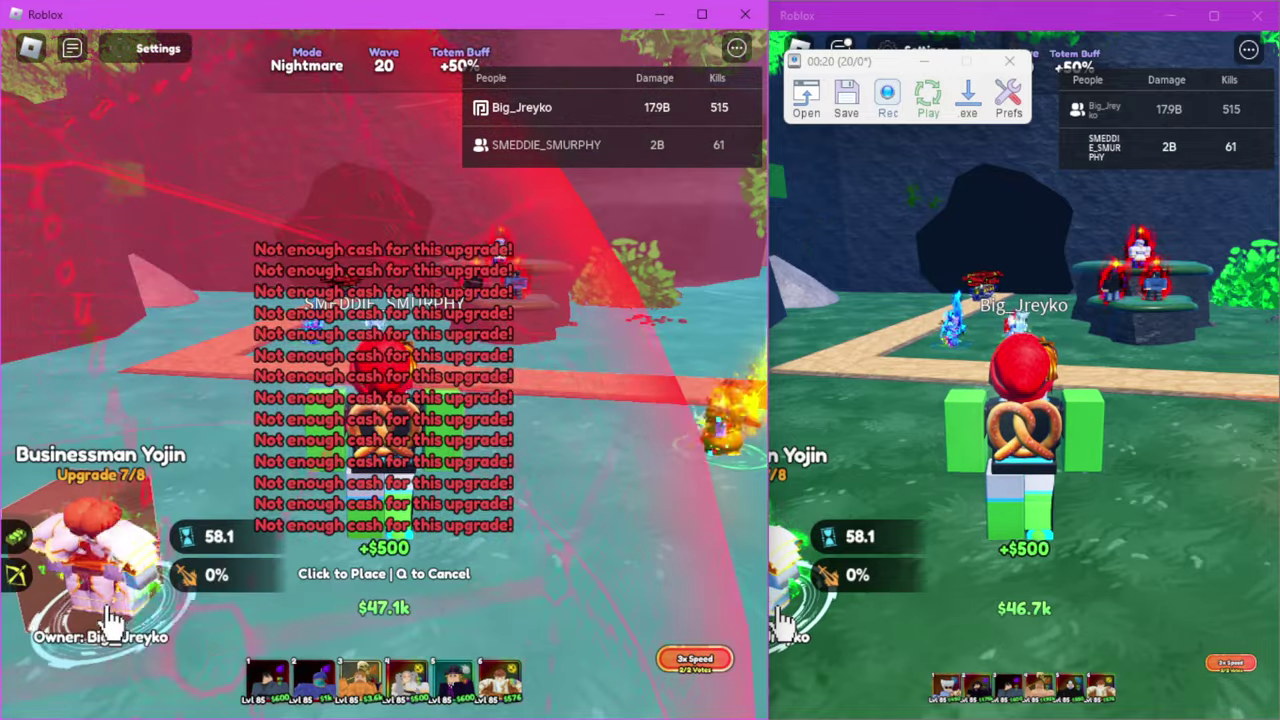
{"action": "left_click", "coordinate": [112, 615]}
{"action": "left_click", "coordinate": [112, 615]}
{"action": "left_click", "coordinate": [226, 569]}
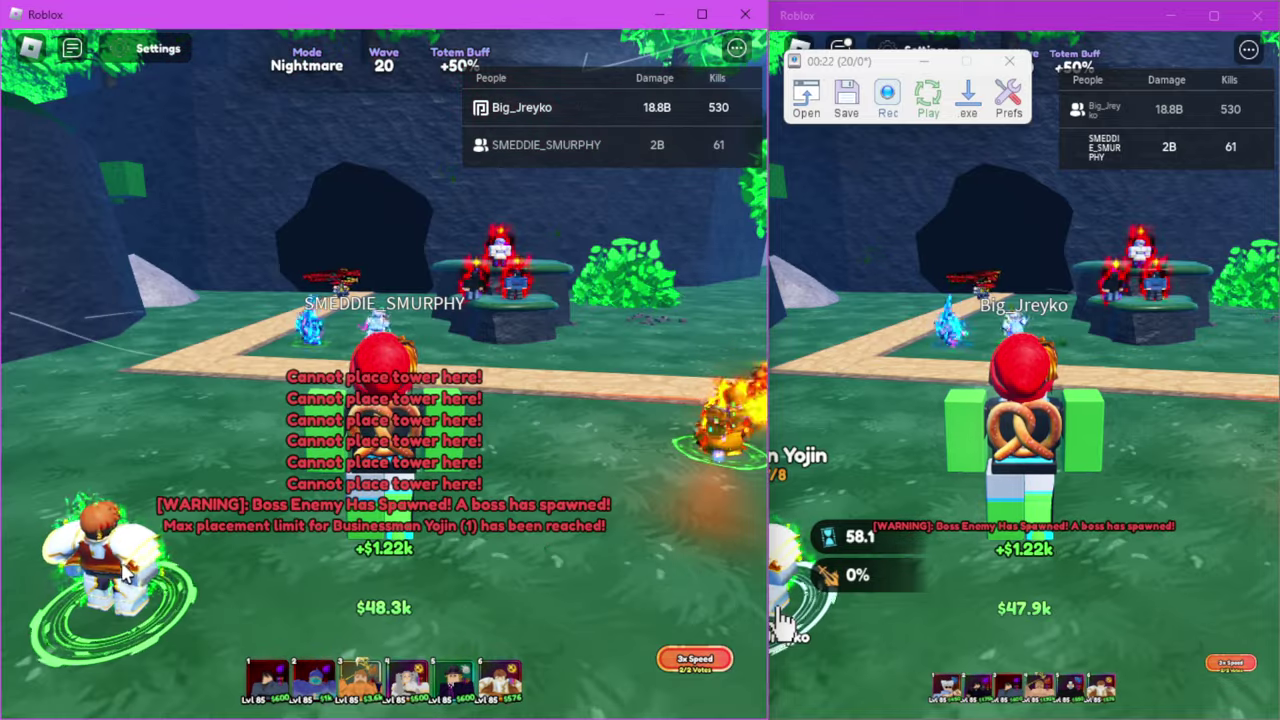
{"action": "left_click", "coordinate": [125, 572]}
{"action": "left_click", "coordinate": [110, 555]}
{"action": "left_click", "coordinate": [296, 391]}
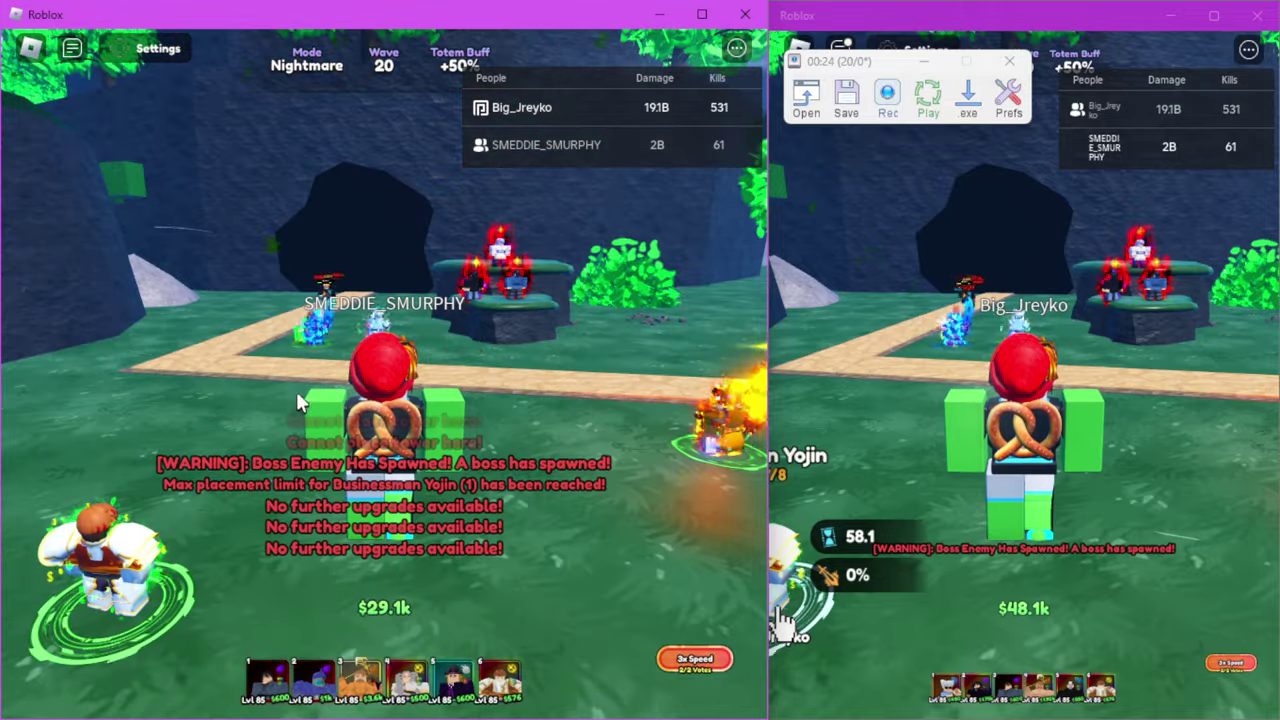
Keep attempting tower placements in both windows as wave 20 ends in a Win.
{"action": "left_click", "coordinate": [311, 342]}
{"action": "left_click", "coordinate": [305, 341]}
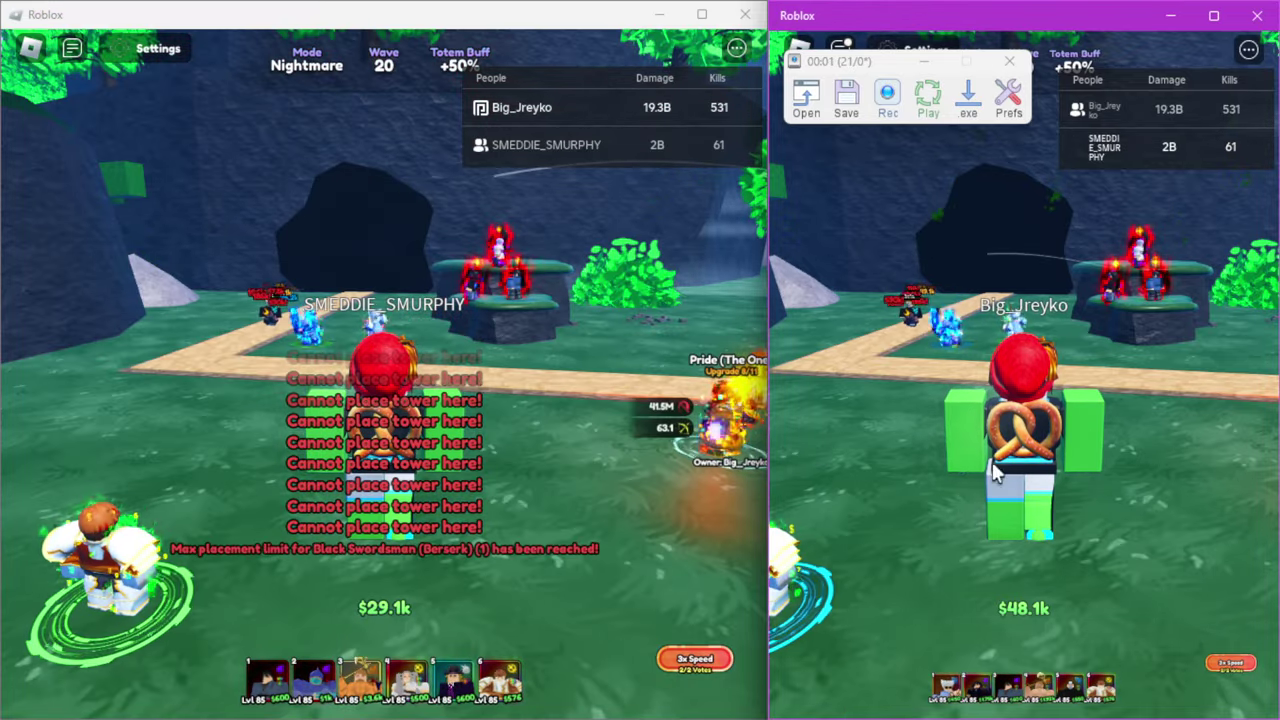
{"action": "left_click", "coordinate": [1005, 400]}
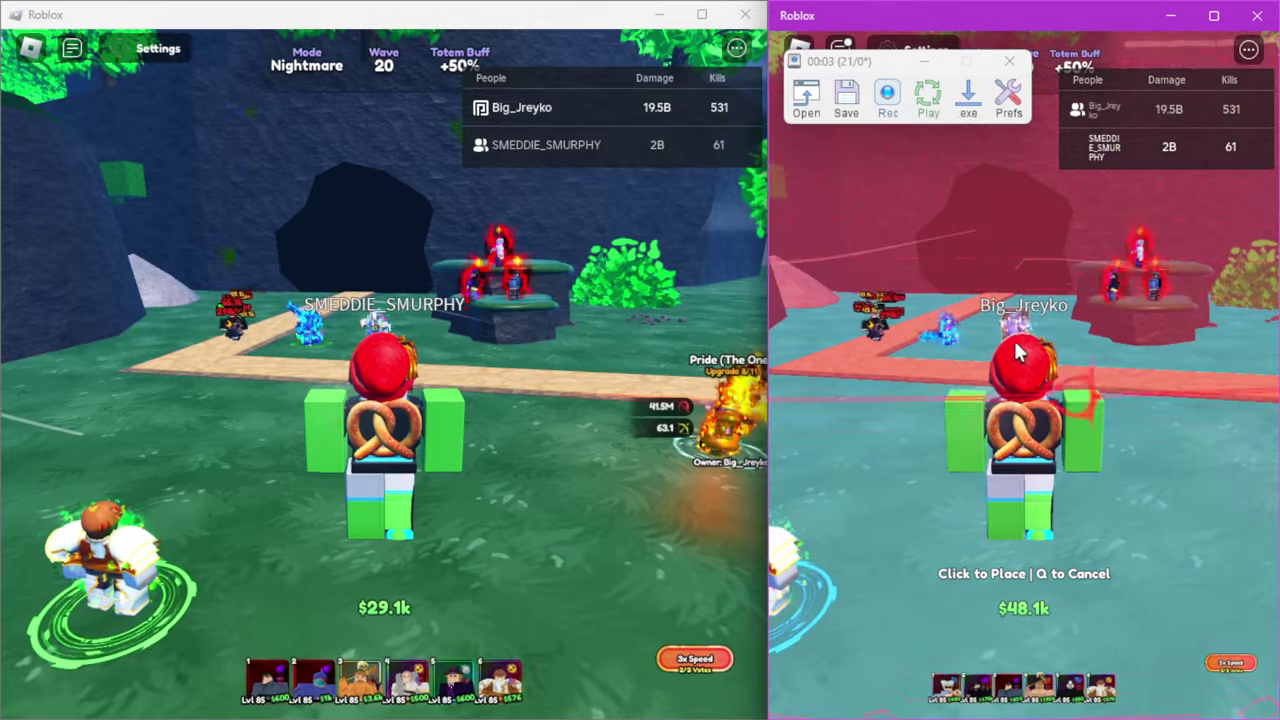
{"action": "left_click", "coordinate": [1020, 420]}
{"action": "left_click", "coordinate": [1020, 420]}
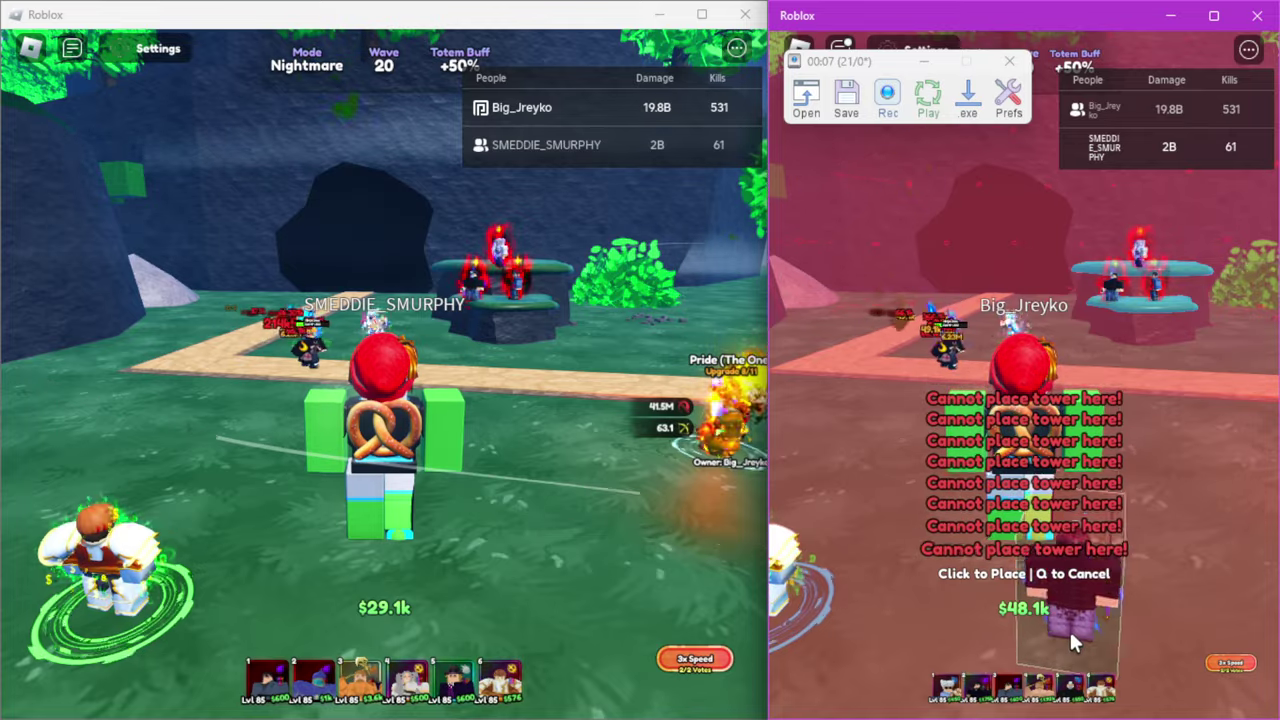
{"action": "mouse_move", "coordinate": [1070, 686]}
{"action": "left_click", "coordinate": [1158, 310]}
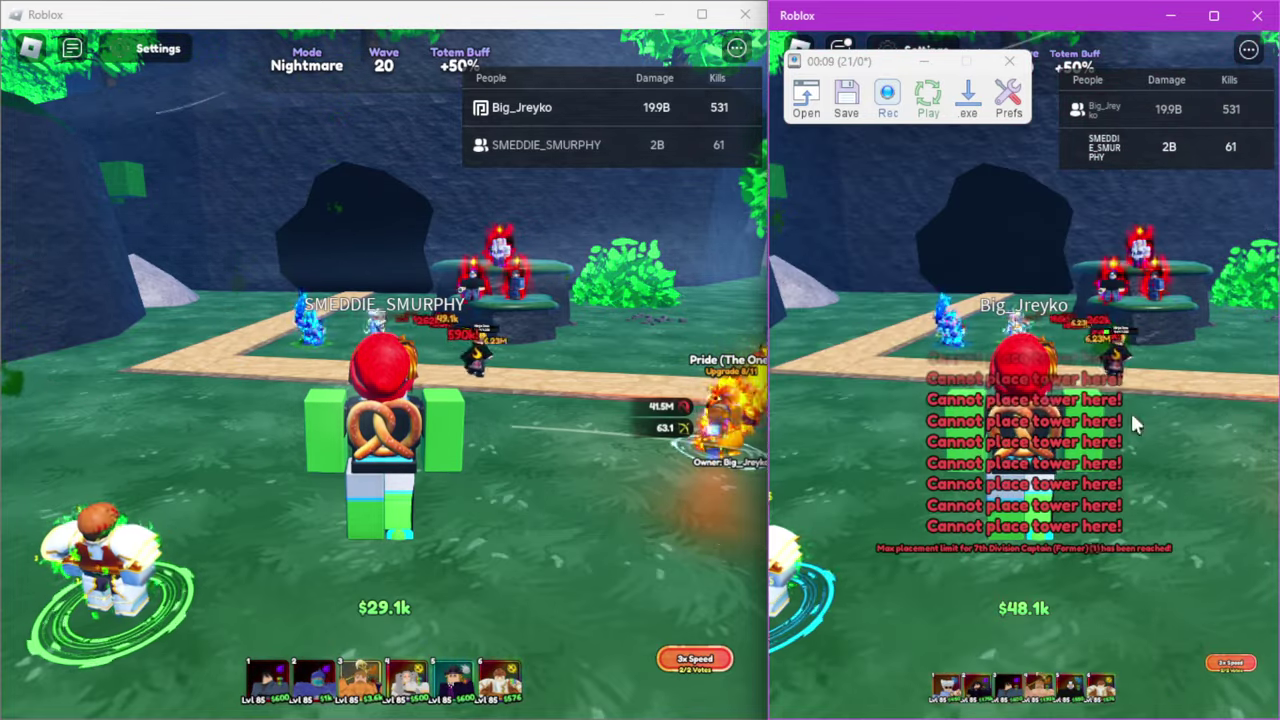
{"action": "key", "text": "3"}
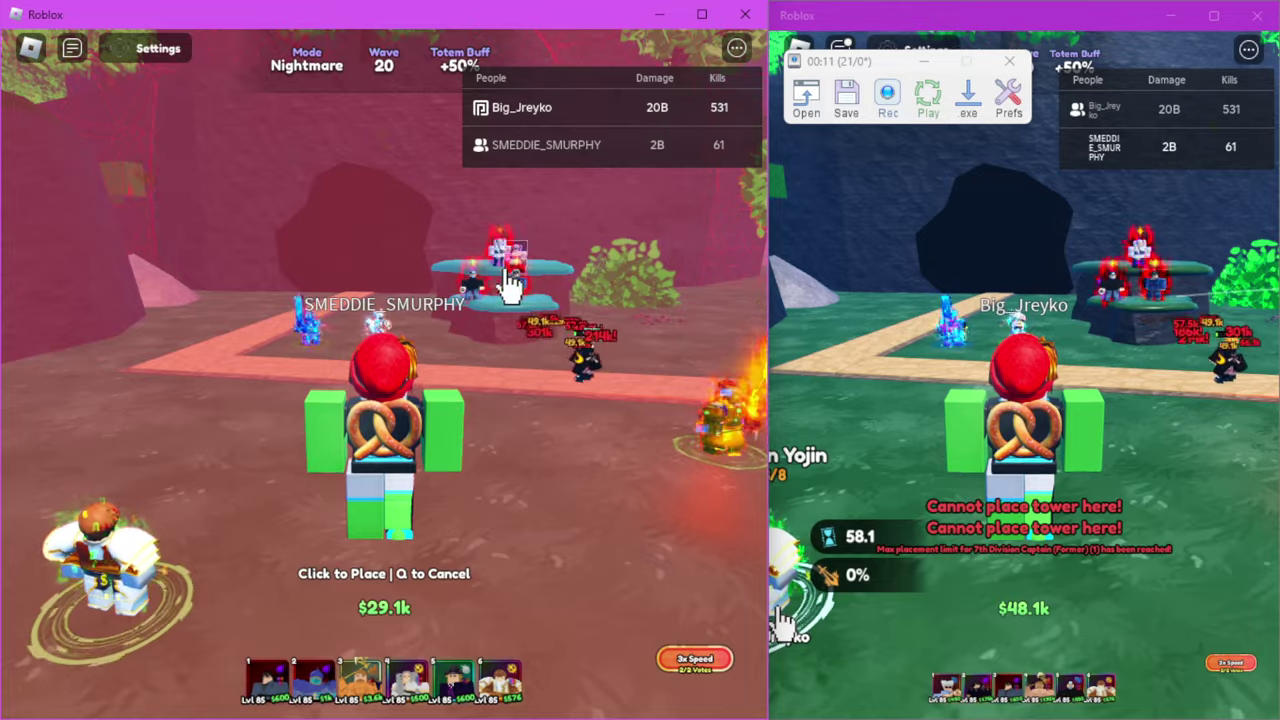
{"action": "left_click", "coordinate": [494, 261]}
Cancel the left-window placement and attempt more Pride (The One) upgrades.
{"action": "left_click", "coordinate": [468, 522]}
{"action": "key", "text": "q"}
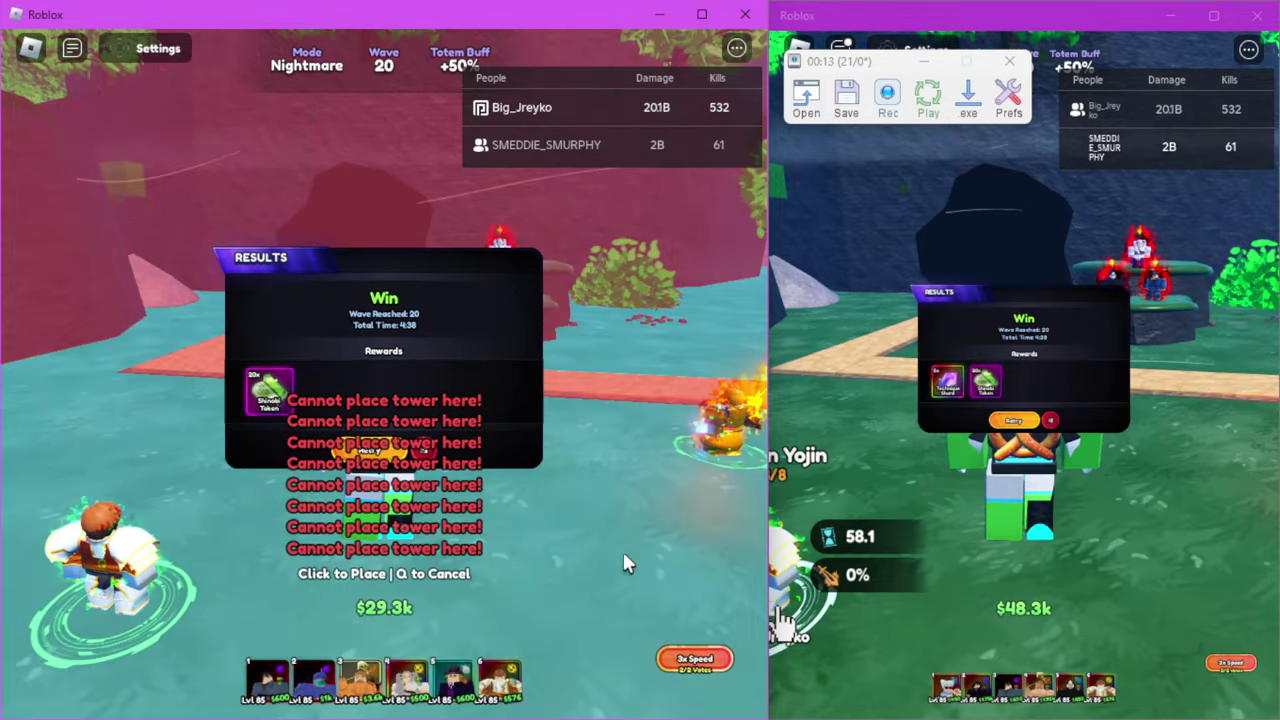
{"action": "left_click", "coordinate": [730, 455]}
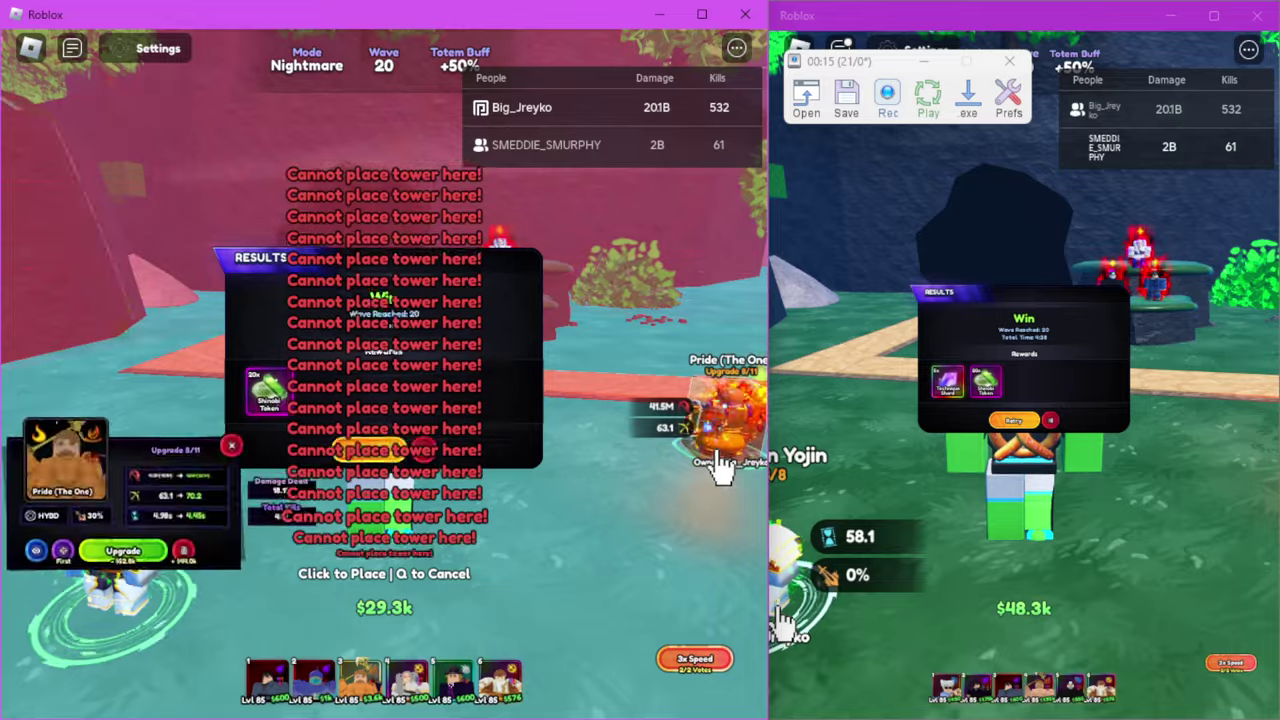
{"action": "left_click", "coordinate": [722, 465]}
{"action": "left_click", "coordinate": [125, 555]}
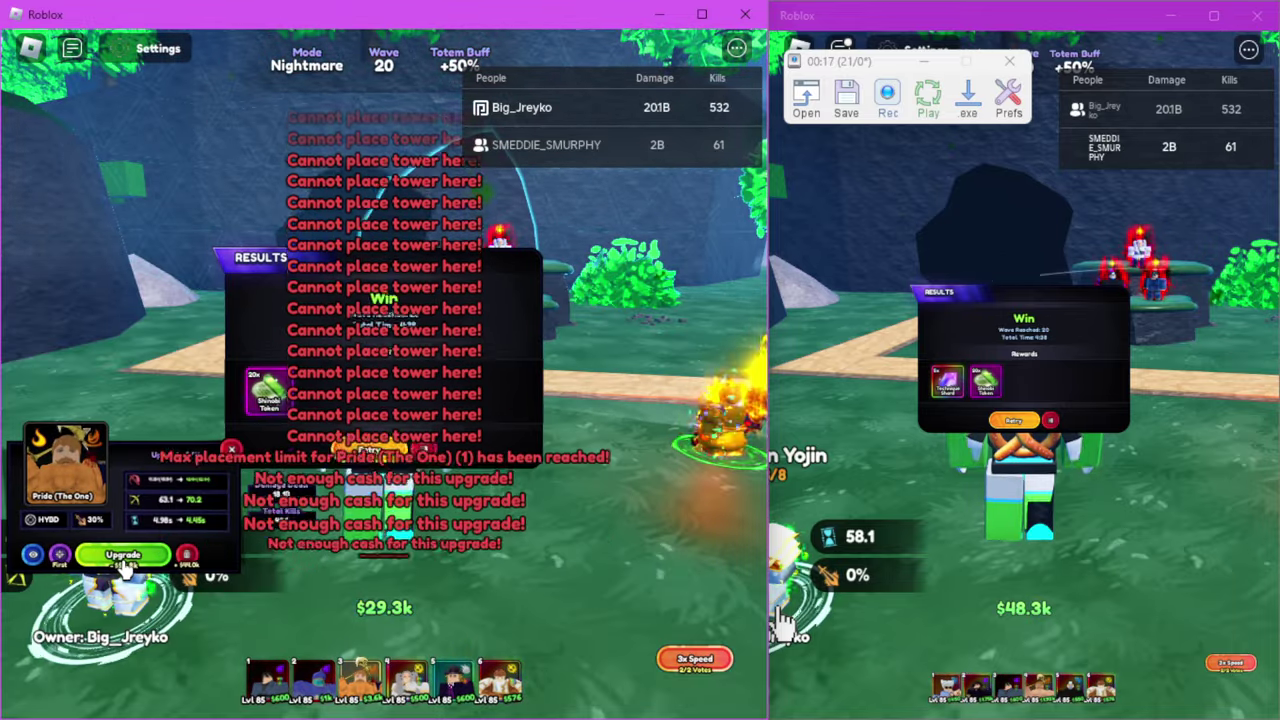
{"action": "left_click", "coordinate": [125, 555]}
{"action": "left_click", "coordinate": [395, 640]}
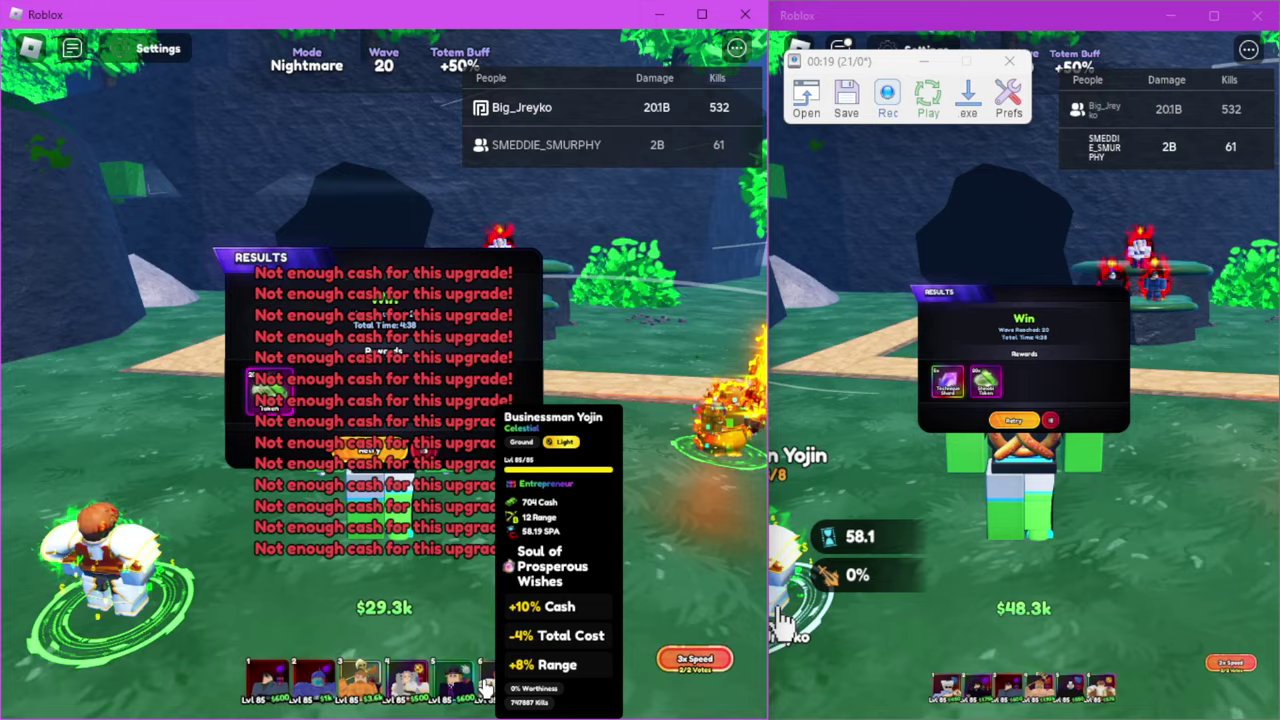
Open Businessman Yojin's details, then hit Retry on the Results panel.
{"action": "left_click", "coordinate": [484, 686]}
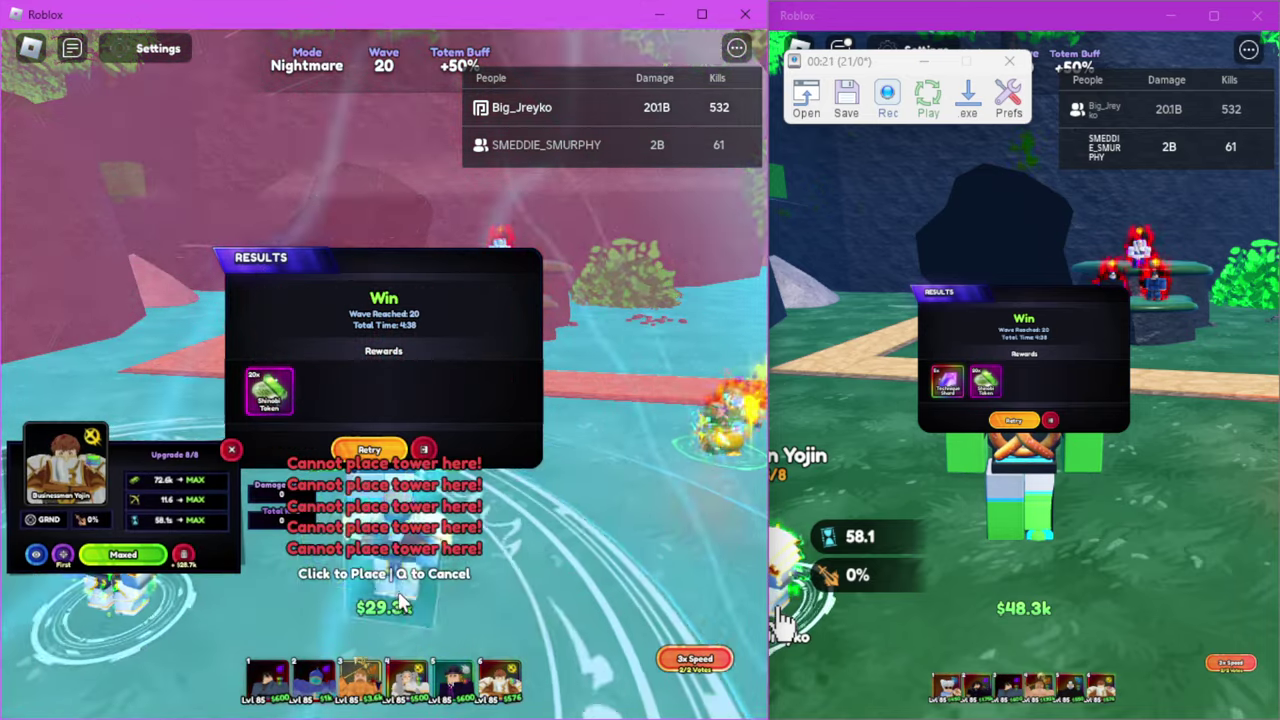
{"action": "left_click", "coordinate": [402, 603]}
{"action": "key", "text": "e"}
{"action": "key", "text": "e"}
{"action": "key", "text": "e"}
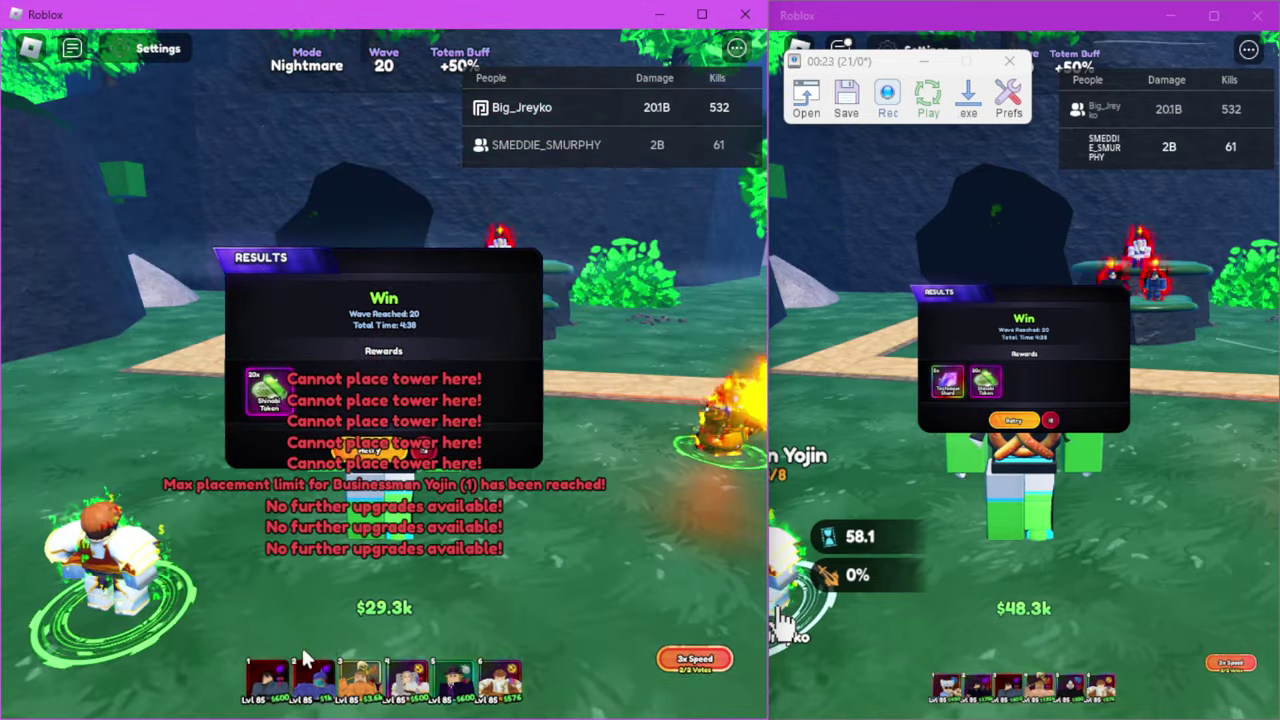
{"action": "left_click", "coordinate": [301, 670]}
{"action": "left_click", "coordinate": [305, 342]}
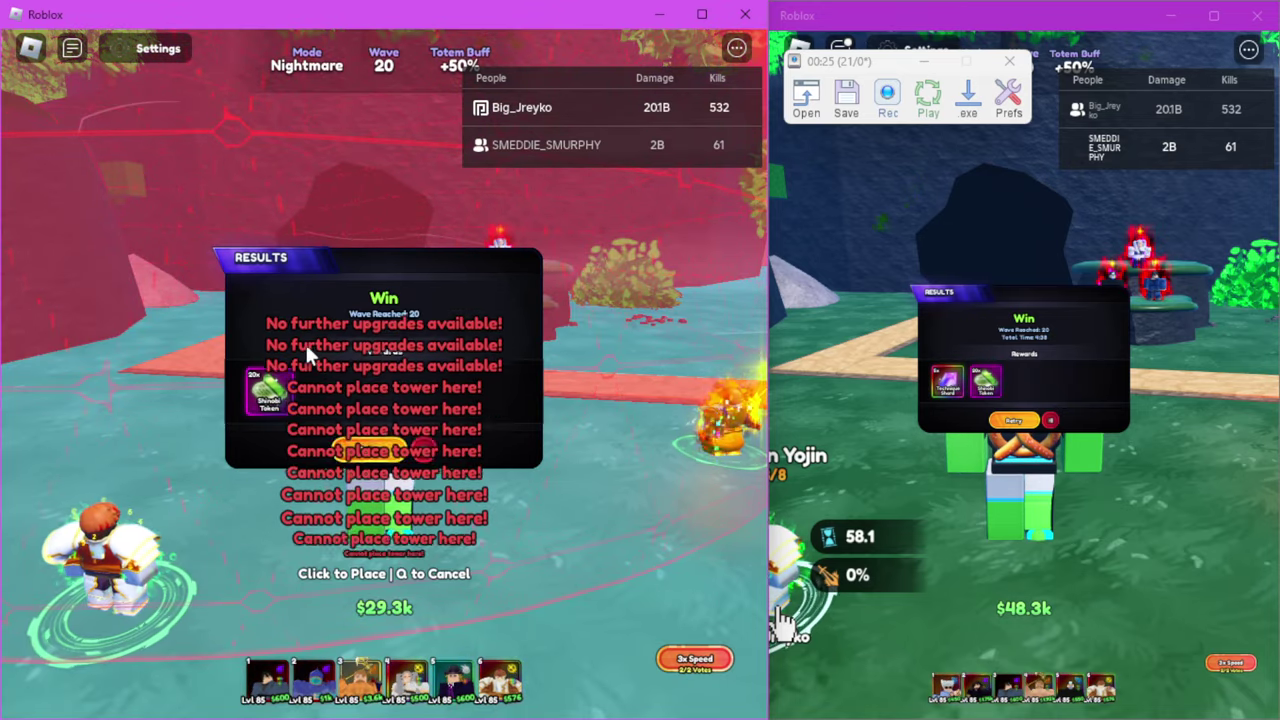
{"action": "left_click", "coordinate": [305, 341]}
{"action": "left_click", "coordinate": [548, 448]}
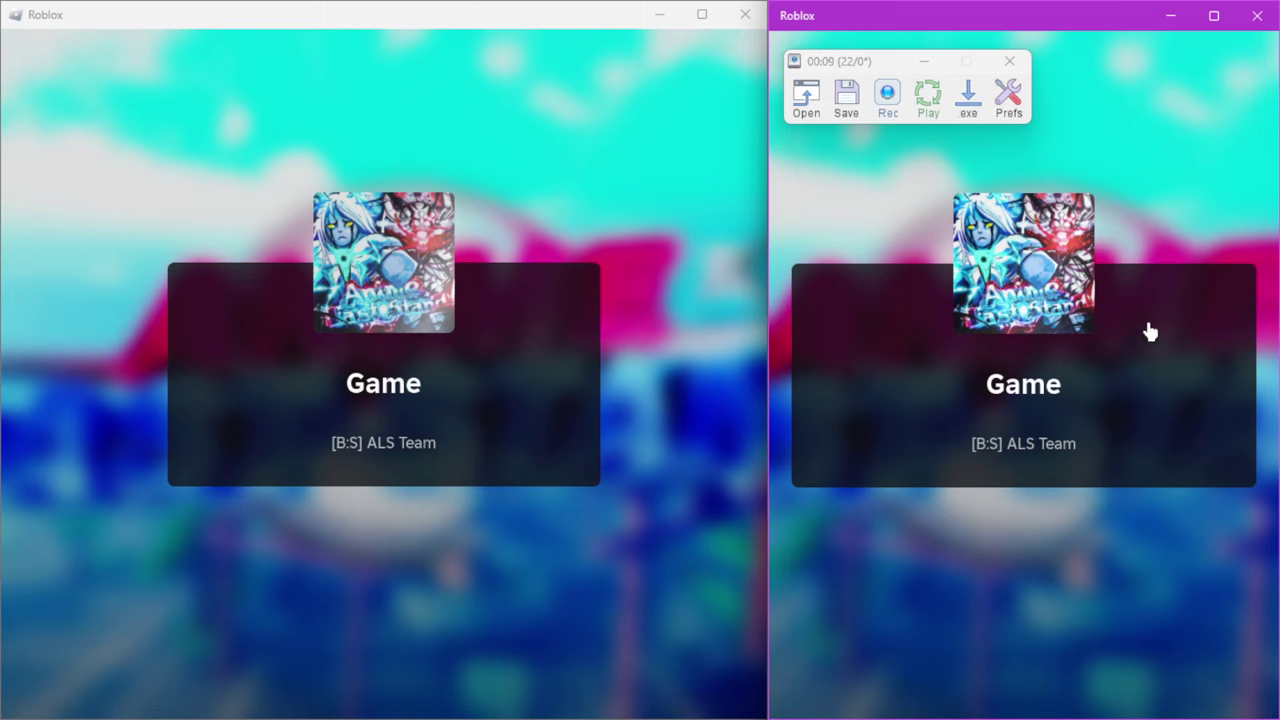
Focus the left Roblox window while both sit on the loading screen.
{"action": "left_click", "coordinate": [446, 634]}
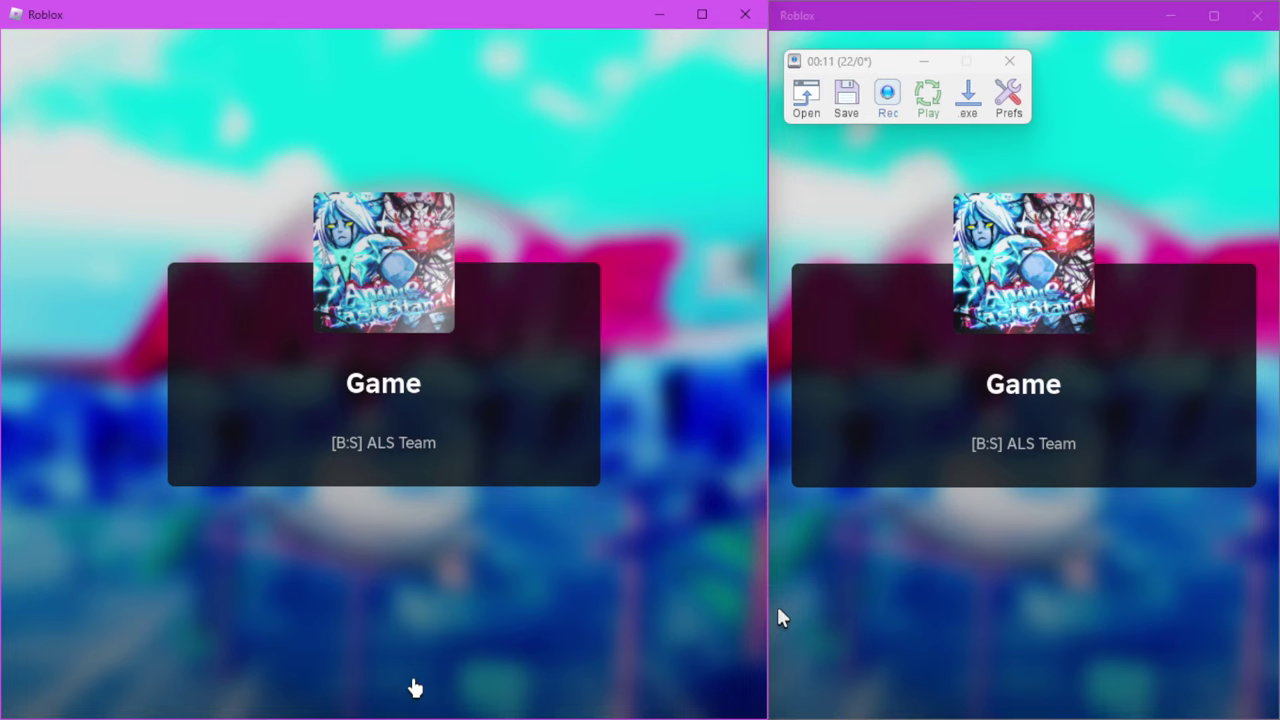